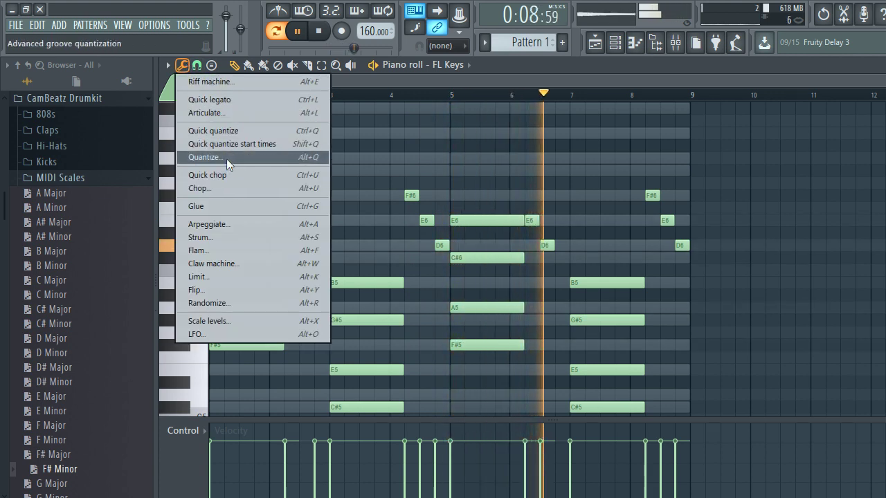
Strum the FL Keys chords with a slight start-time offset and an adjusted start-velocity strength, leaving Preserve end off.
click(222, 236)
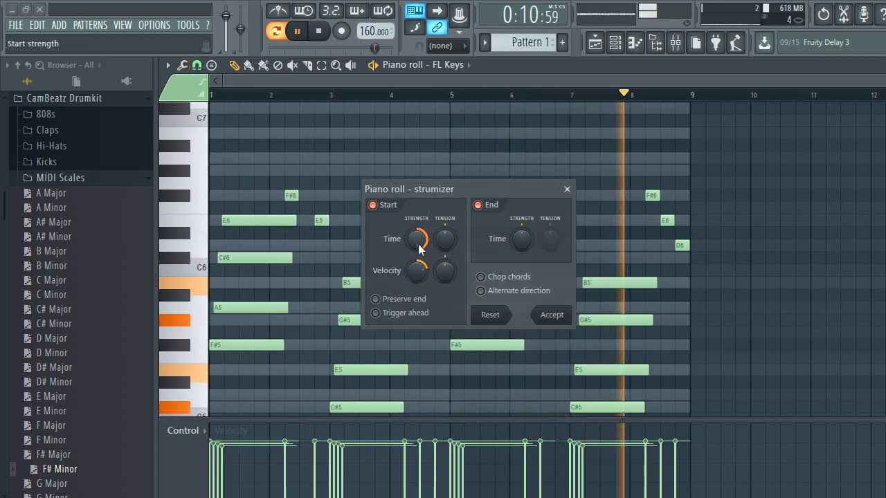
drag(417, 270, 417, 246)
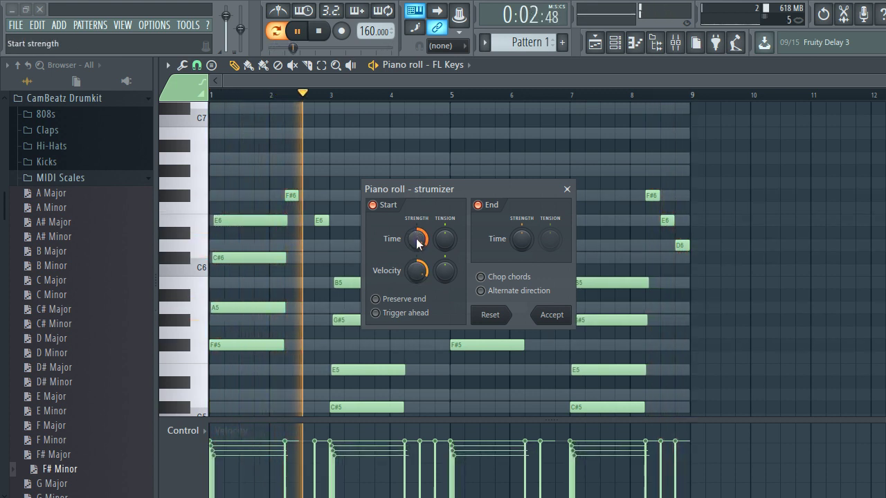
drag(414, 233, 414, 227)
mouse_move(415, 272)
mouse_down()
mouse_move(419, 249)
mouse_move(418, 278)
mouse_up()
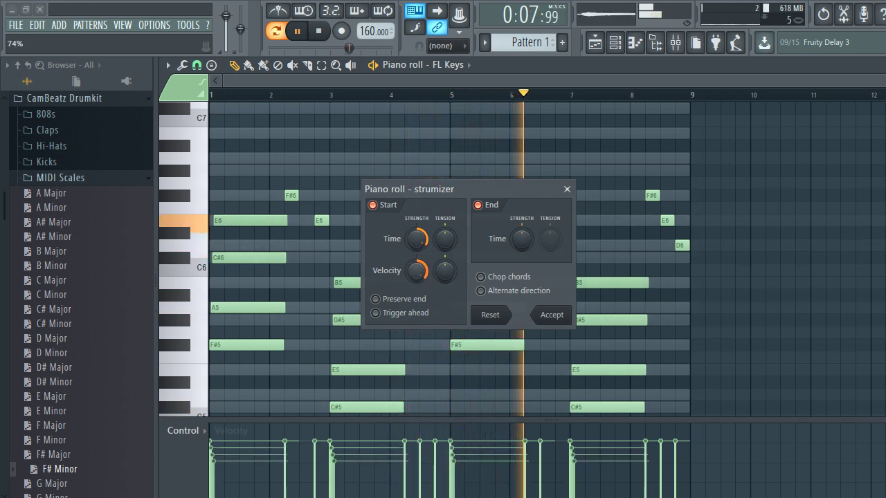
click(426, 300)
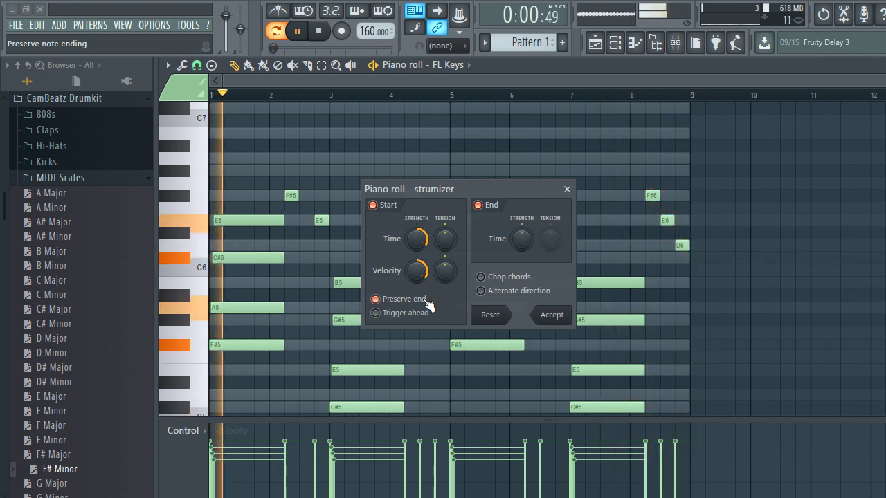
click(427, 301)
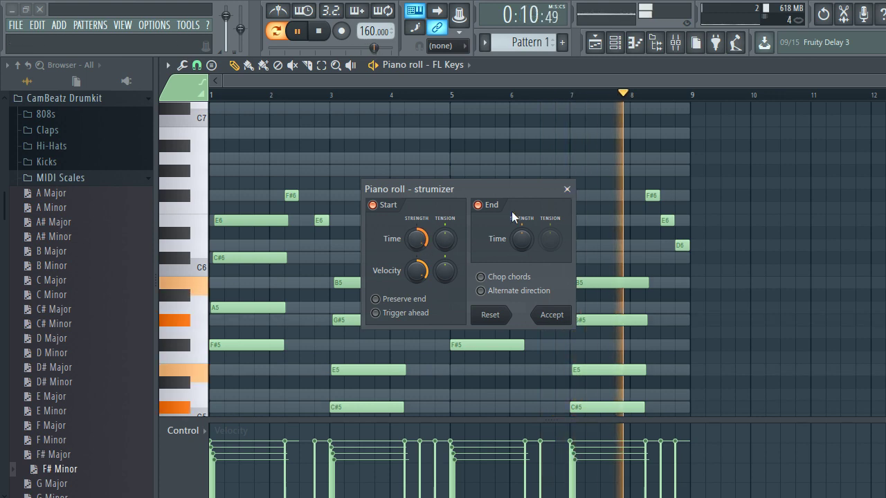
click(553, 315)
Add a Purity instrument channel to the channel rack.
click(595, 45)
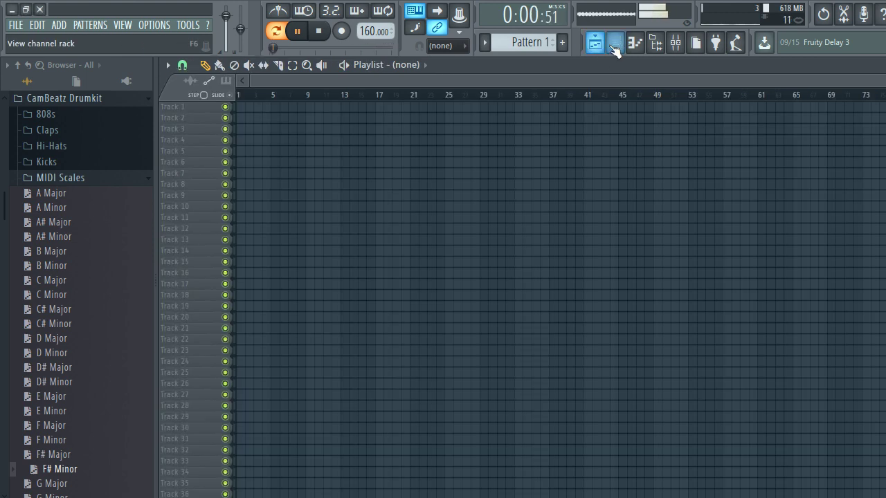
click(615, 47)
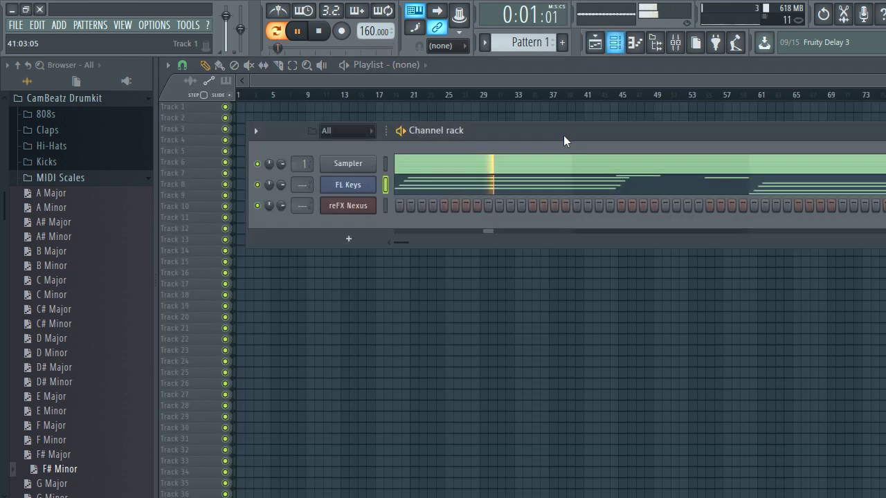
click(353, 244)
click(354, 153)
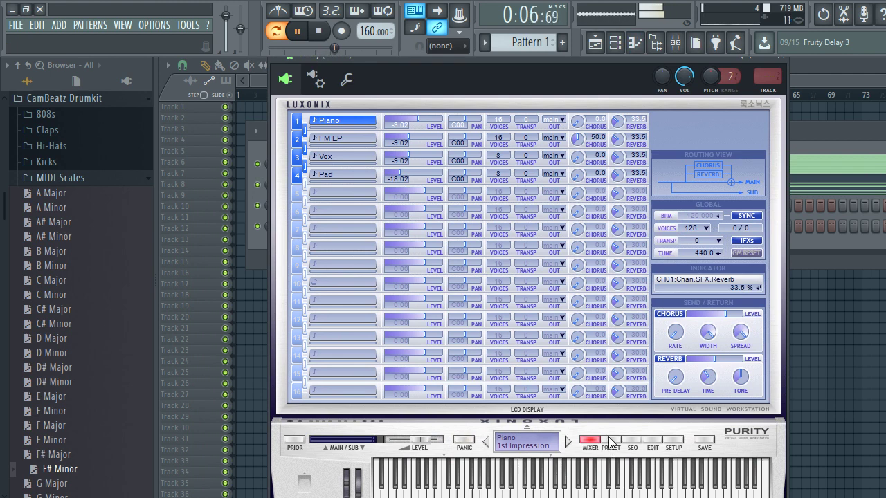
Load the Vintage EP 2 preset from Purity's Piano category and close the instrument.
click(610, 440)
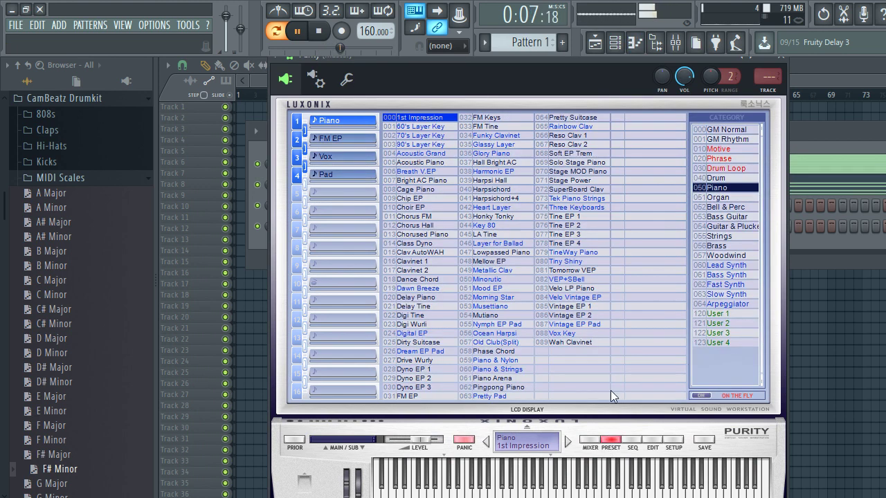
click(584, 316)
click(780, 61)
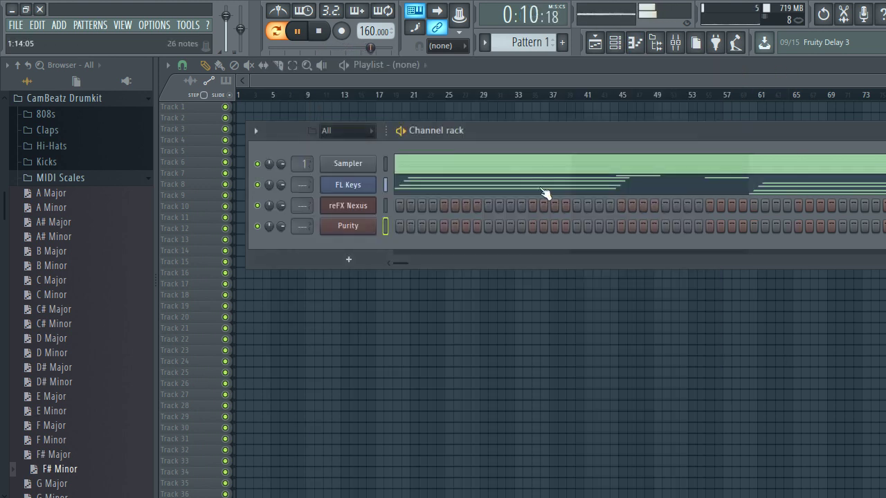
Copy the FL Keys notes to the Purity channel and mute FL Keys.
click(386, 186)
key(ctrl+c)
click(384, 225)
key(ctrl+v)
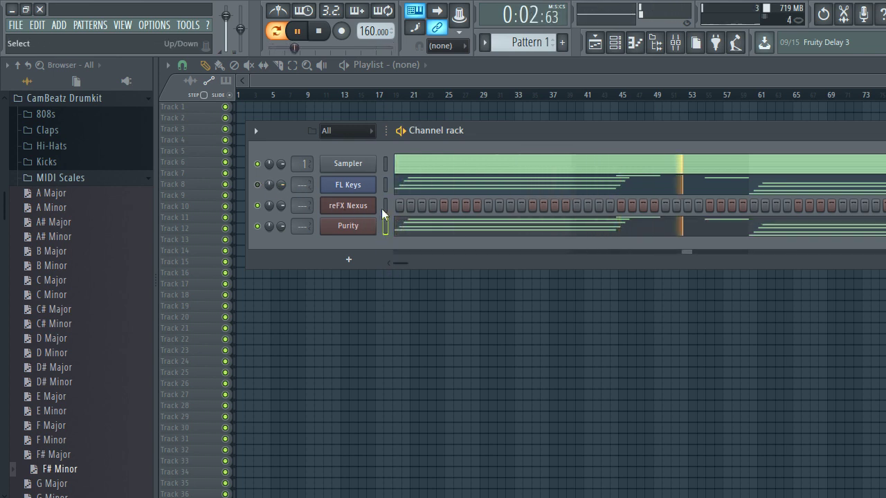
Switch Purity's sound to the Nymph EP Pad preset and close the instrument.
click(362, 228)
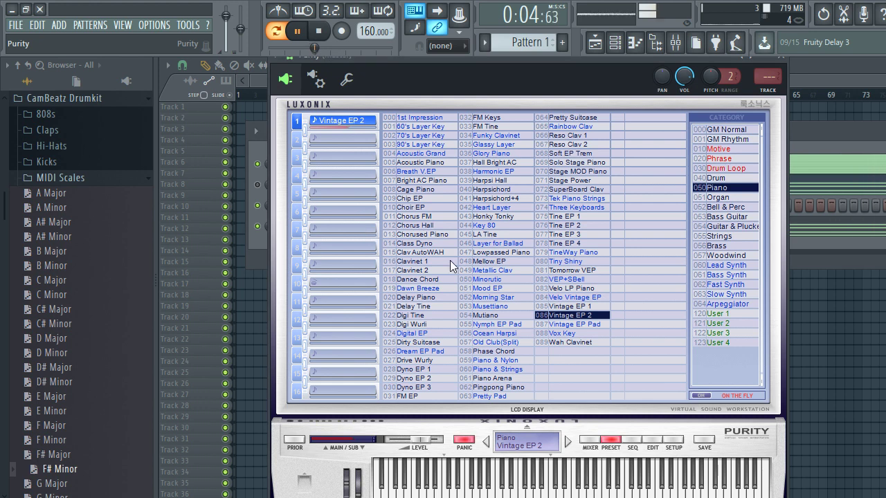
click(503, 328)
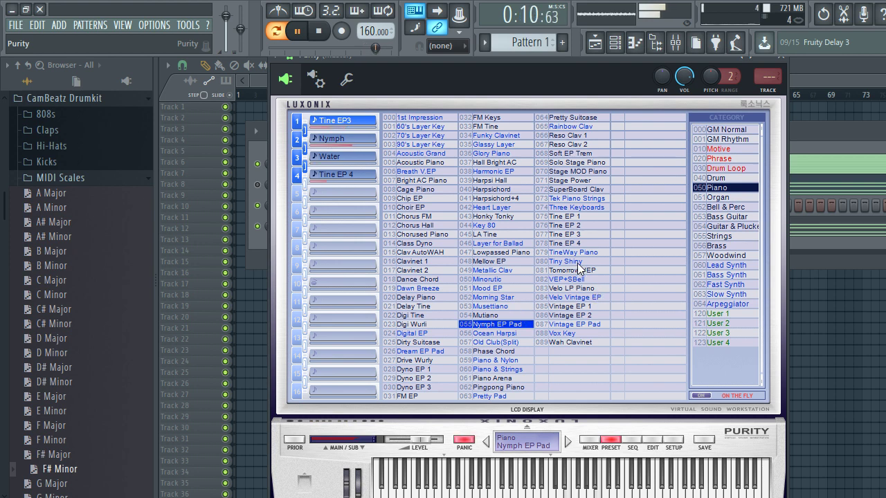
click(784, 59)
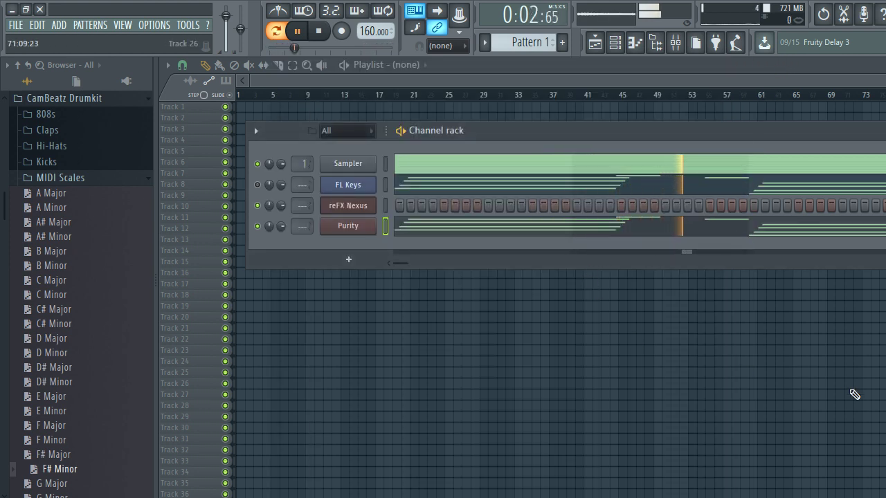
Open the reFX Nexus instrument and select its Plucked preset category.
right_click(362, 212)
click(396, 202)
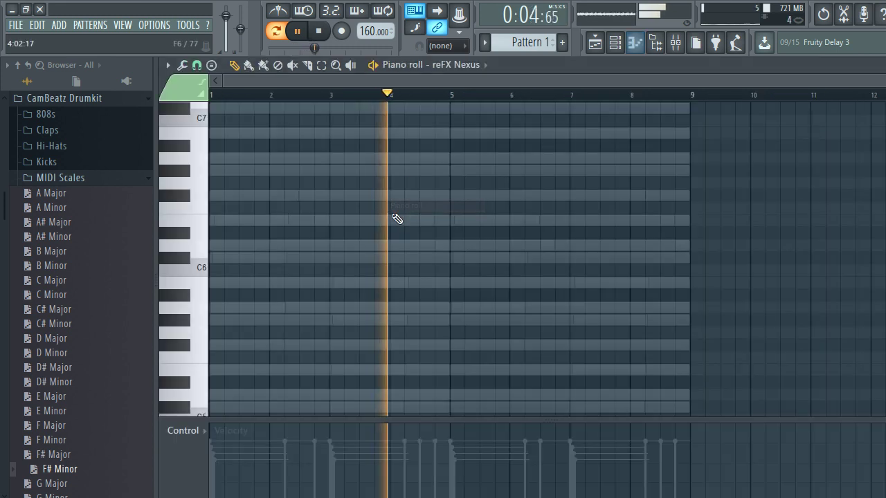
click(614, 44)
click(370, 206)
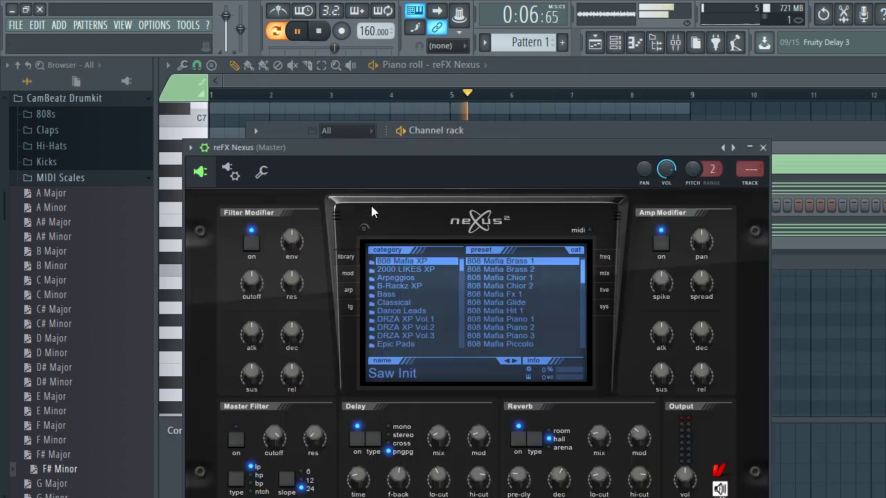
scroll(406, 299, down, 4)
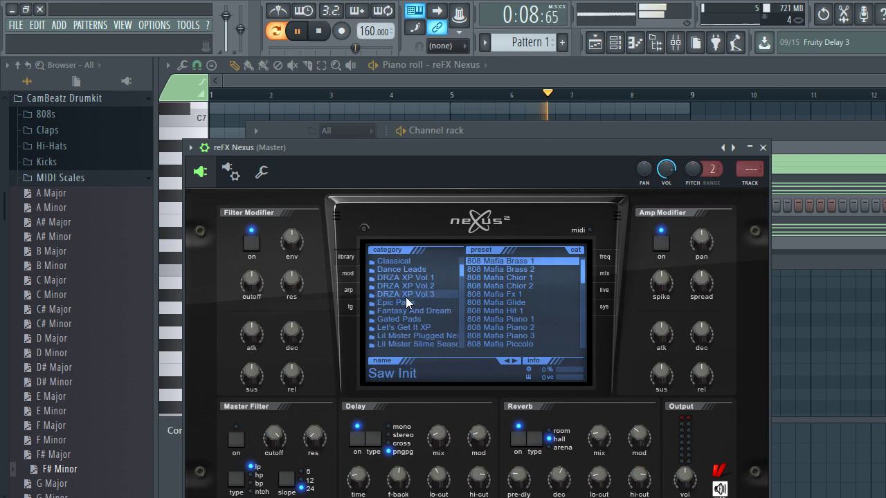
click(411, 327)
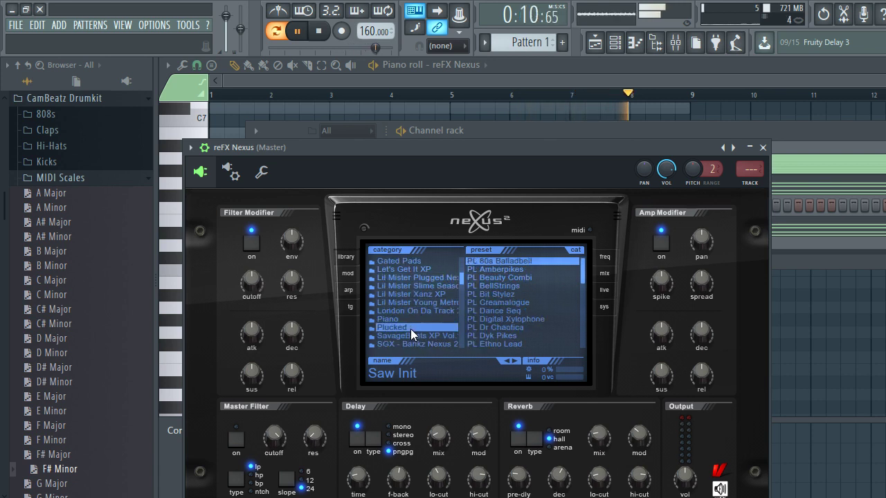
Try the PL UK Pikes 2 preset in Nexus, settle on PL VZ Bells 2, and close the instrument.
scroll(532, 287, down, 5)
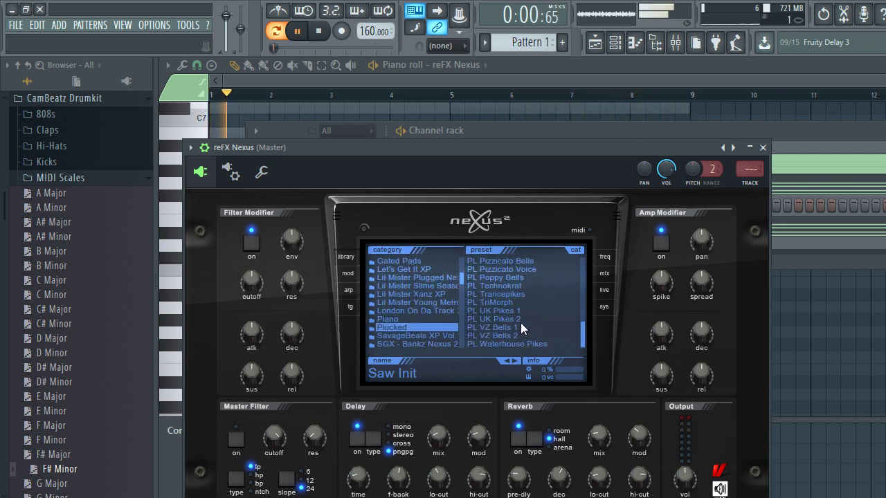
click(520, 319)
click(762, 150)
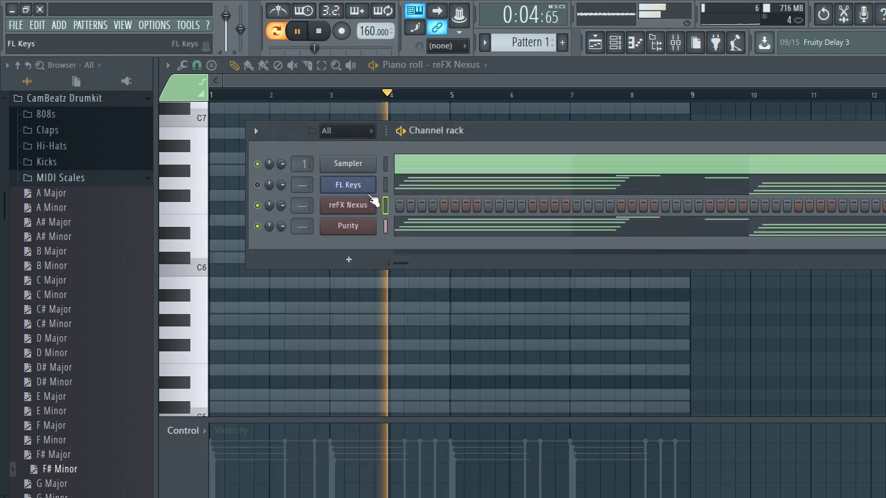
click(373, 206)
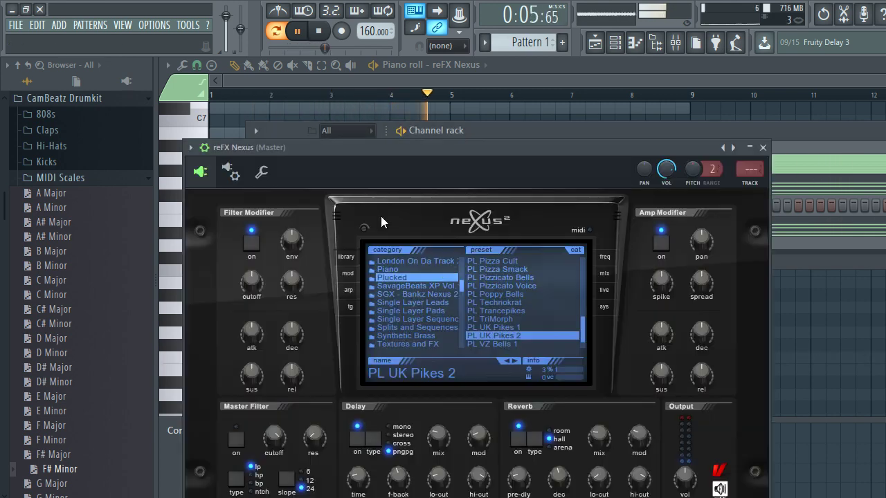
click(519, 327)
click(518, 335)
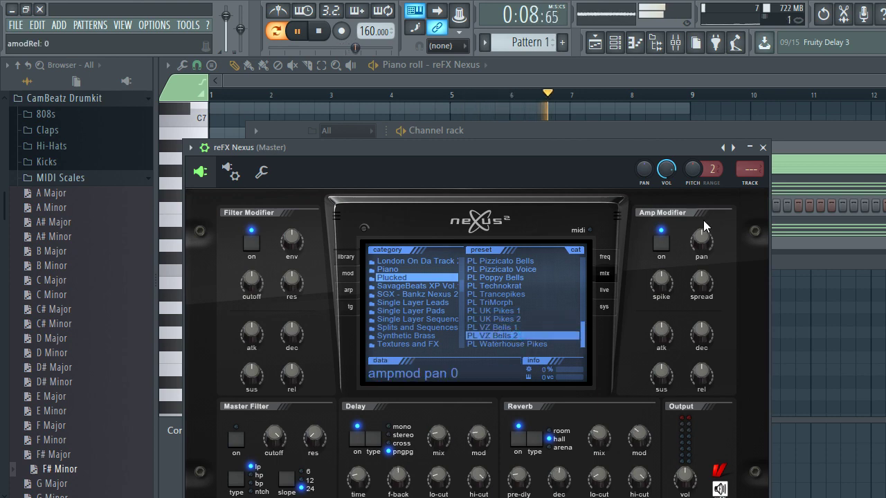
click(763, 148)
Open the reFX Nexus piano roll and place a one-beat F#6 note at the start of bar 1.
right_click(372, 205)
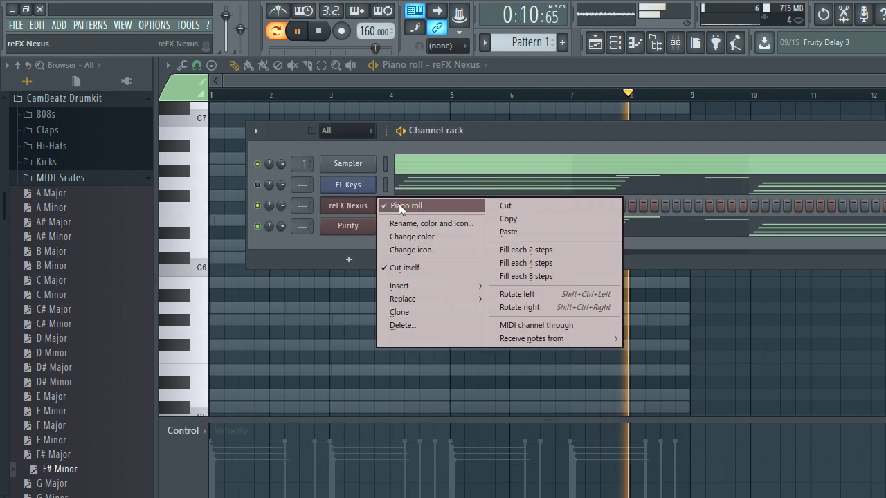
click(391, 203)
right_click(379, 211)
click(391, 201)
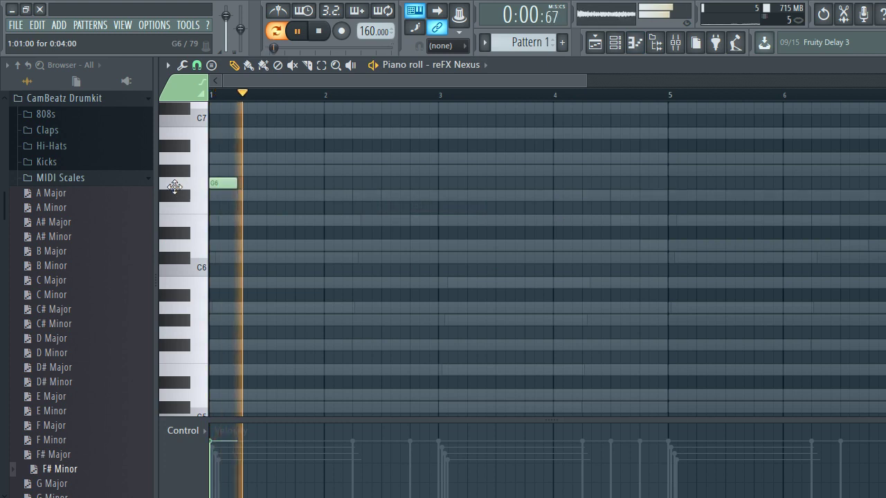
scroll(302, 163, down, 3)
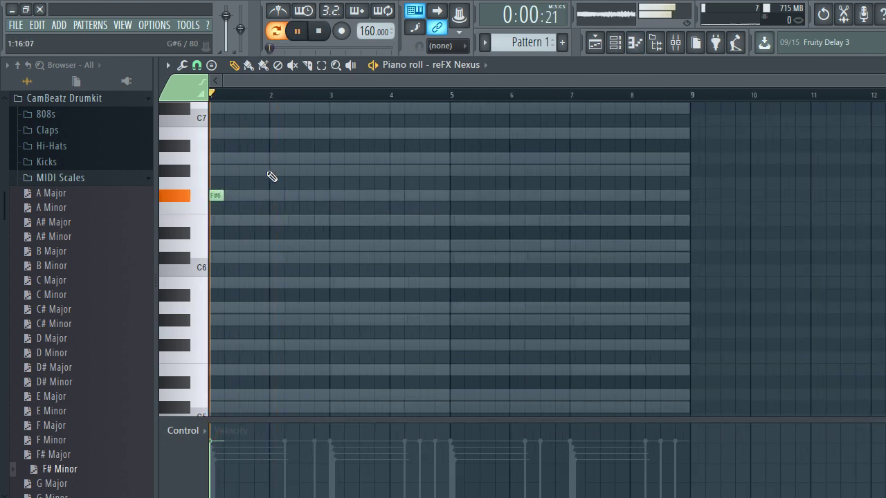
scroll(273, 173, up, 3)
Add a descending run of one-beat notes G#6, F#6, E6, D6 and C#6 from the start of bar 2, and play it back.
key(space)
click(274, 169)
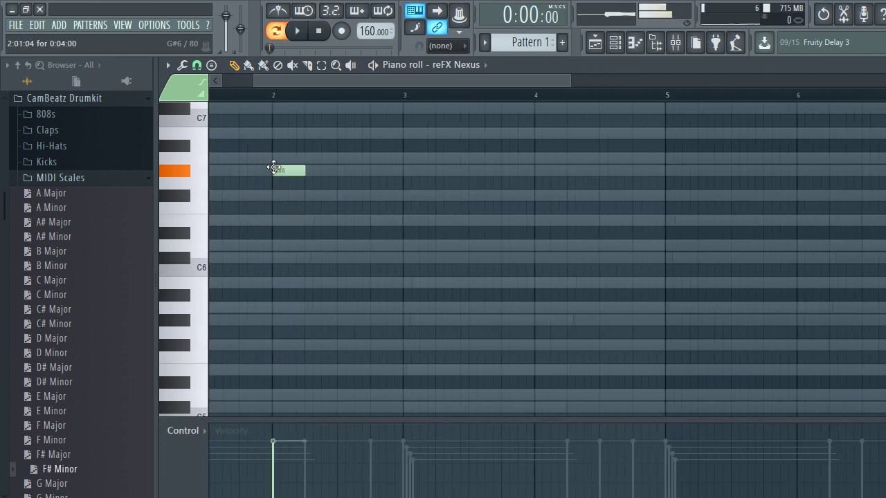
scroll(317, 200, up, 2)
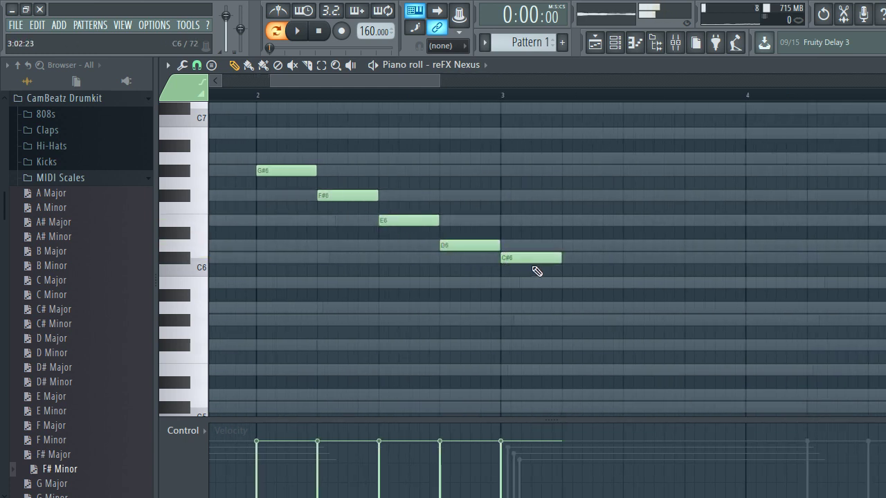
key(space)
scroll(523, 256, down, 3)
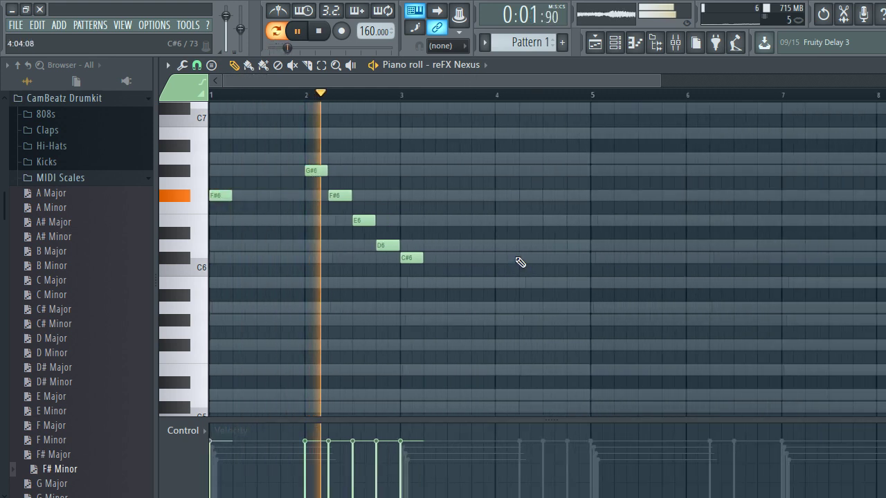
Place a D6 note on the last beat of bar 3 and a C#6 note at the start of bar 4.
scroll(450, 233, up, 4)
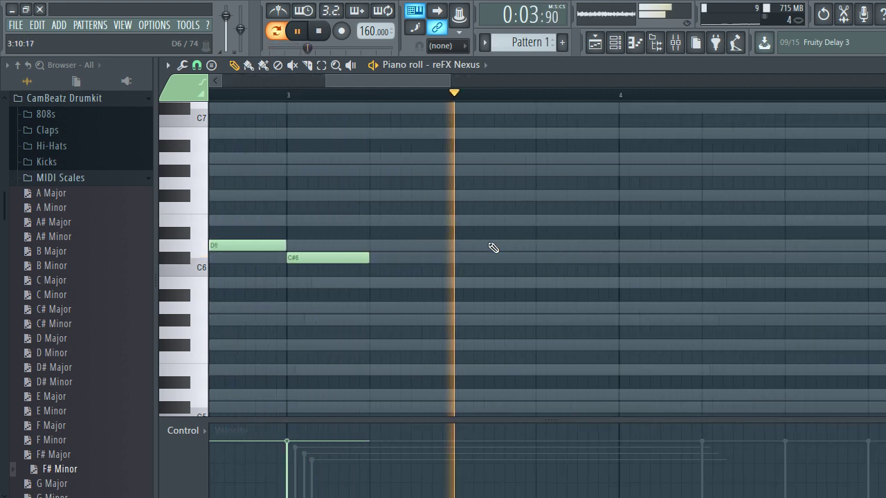
scroll(498, 249, down, 2)
click(517, 245)
scroll(523, 266, down, 3)
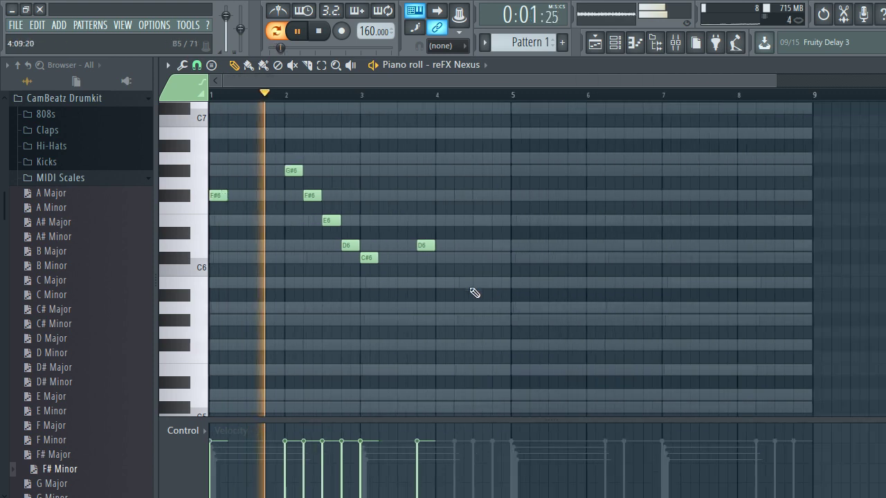
scroll(459, 268, up, 3)
scroll(459, 260, down, 3)
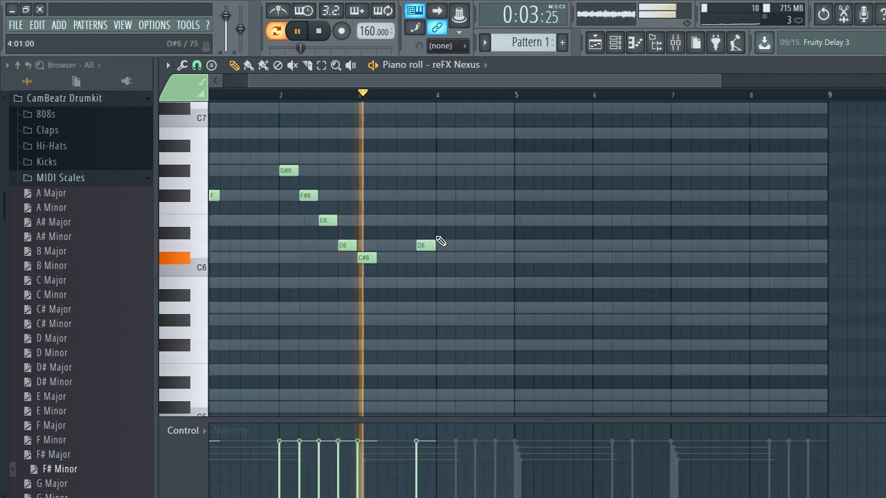
scroll(454, 237, up, 3)
key(space)
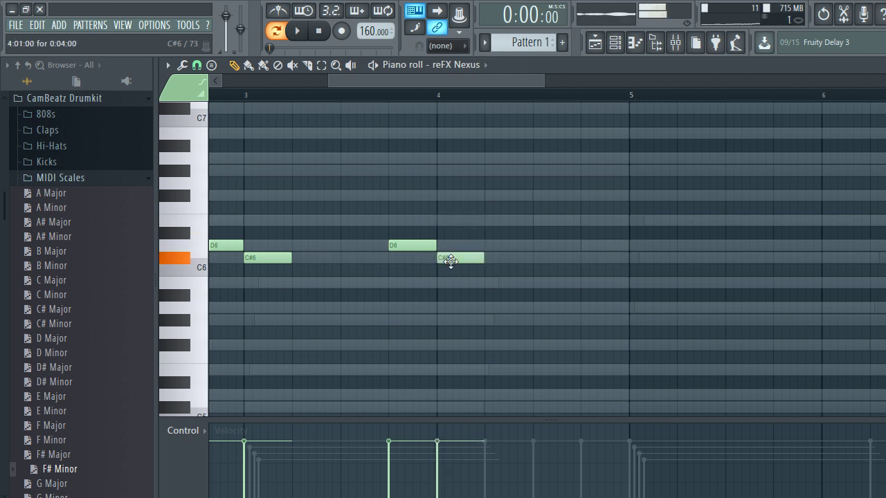
Play back the melody and add D6 and E6 notes in the second half of bar 4.
key(space)
scroll(471, 277, down, 3)
scroll(489, 276, up, 3)
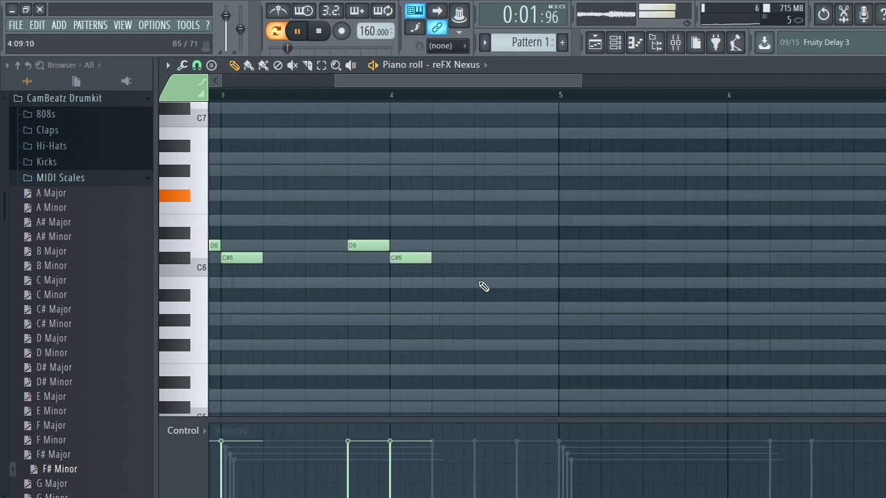
scroll(481, 287, down, 3)
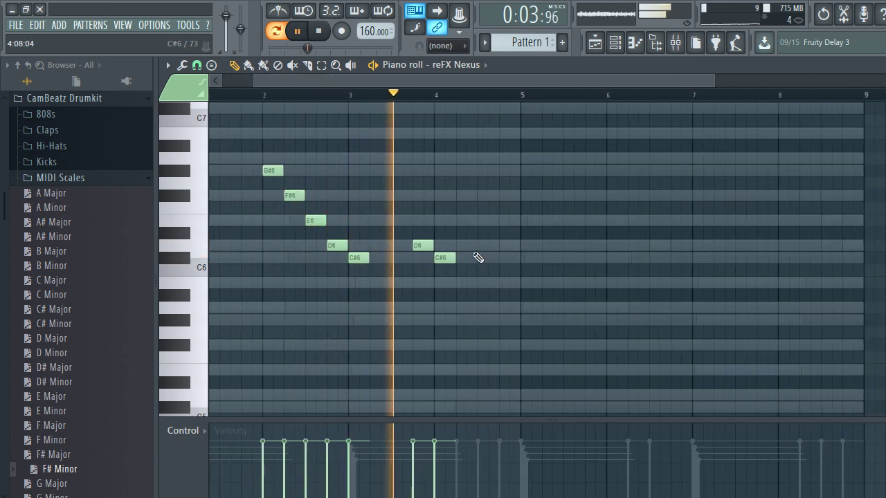
scroll(477, 258, up, 3)
click(490, 258)
key(space)
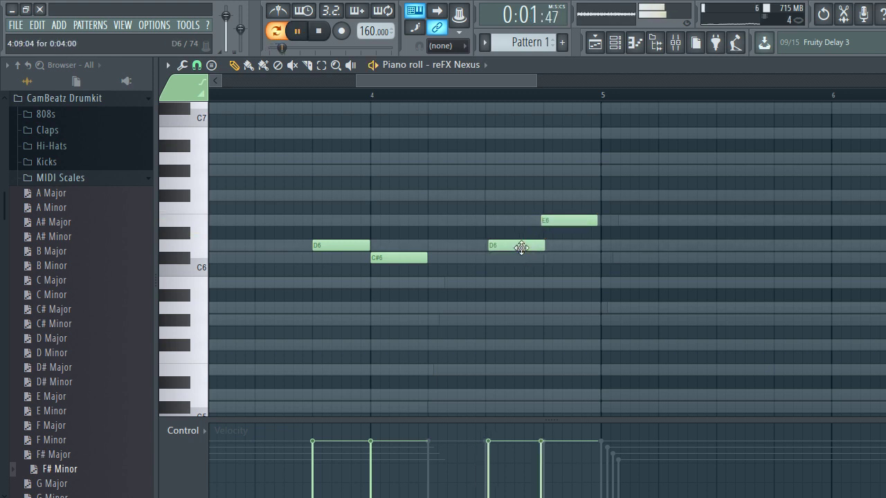
Play back the melody and try a one-beat note at the start of bar 5, first on A6 and then on G#6.
scroll(577, 119, down, 5)
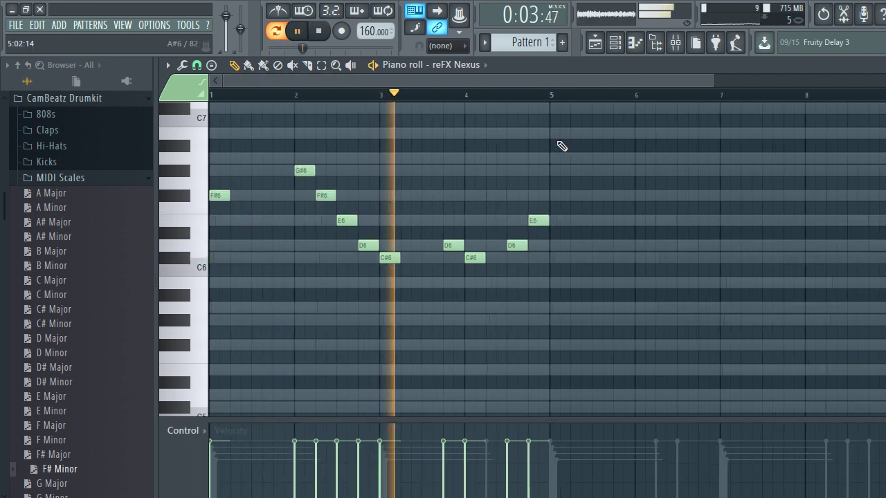
scroll(550, 142, up, 1)
scroll(547, 141, down, 2)
key(space)
scroll(547, 141, down, 1)
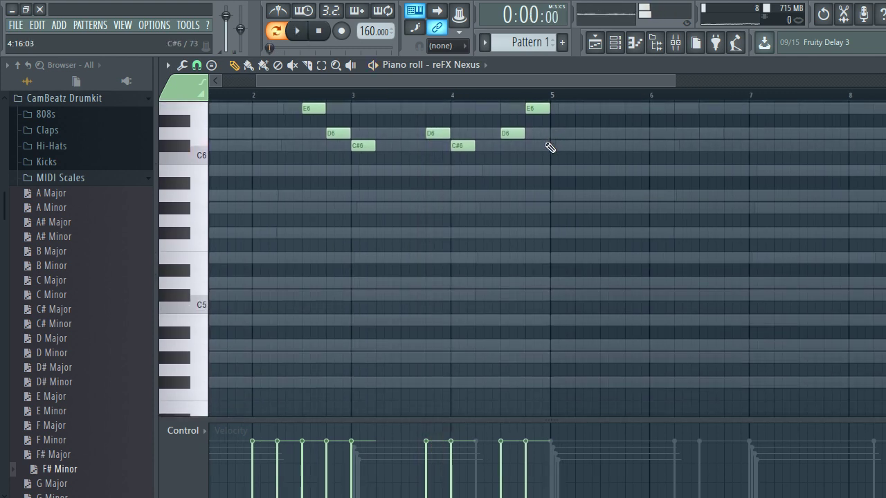
scroll(546, 143, down, 2)
scroll(443, 145, up, 4)
key(space)
scroll(450, 251, up, 2)
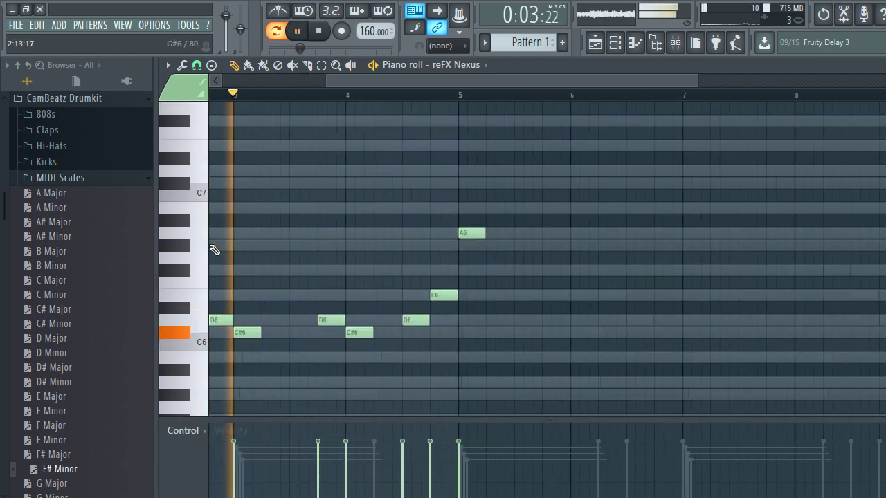
scroll(496, 247, up, 3)
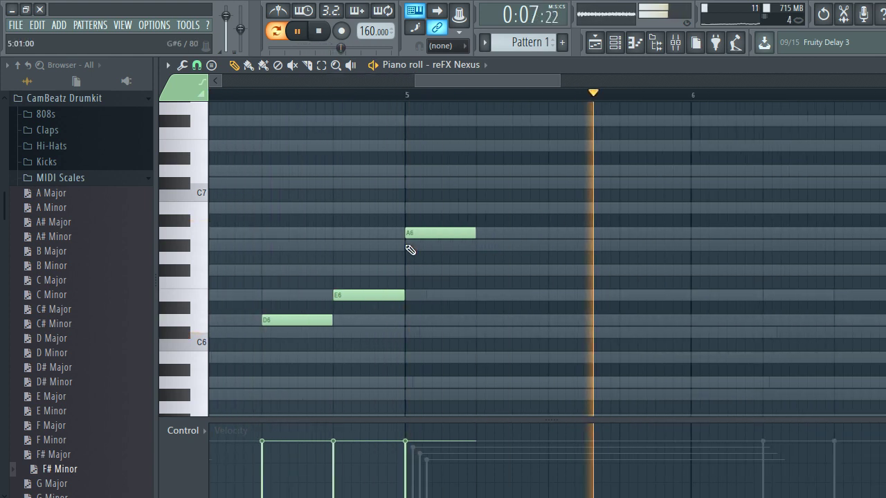
drag(430, 234, 430, 244)
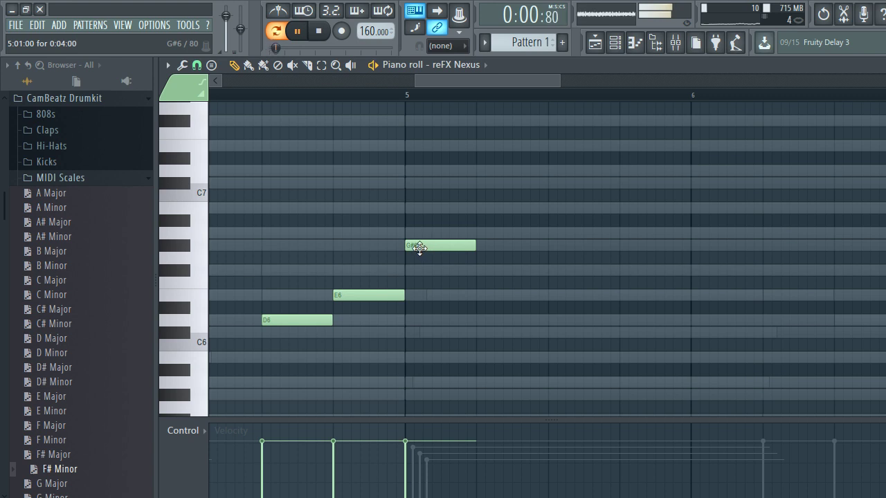
scroll(424, 258, down, 3)
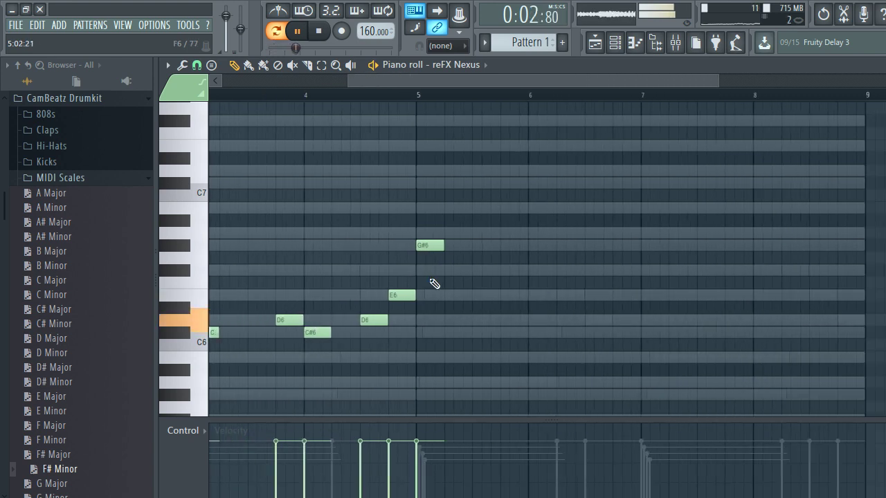
scroll(477, 295, up, 1)
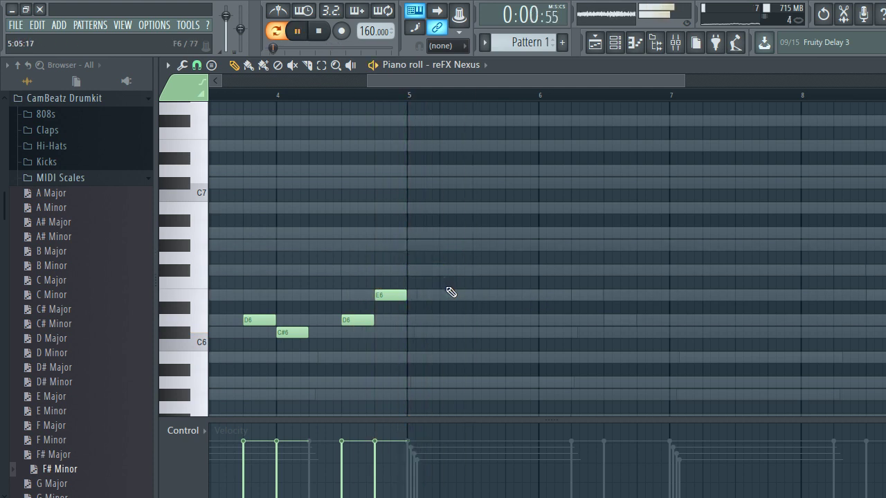
Duplicate the four-bar bell melody into bars 5 to 8 and deselect the copied notes.
key(ctrl+b)
scroll(456, 305, down, 3)
scroll(469, 325, up, 3)
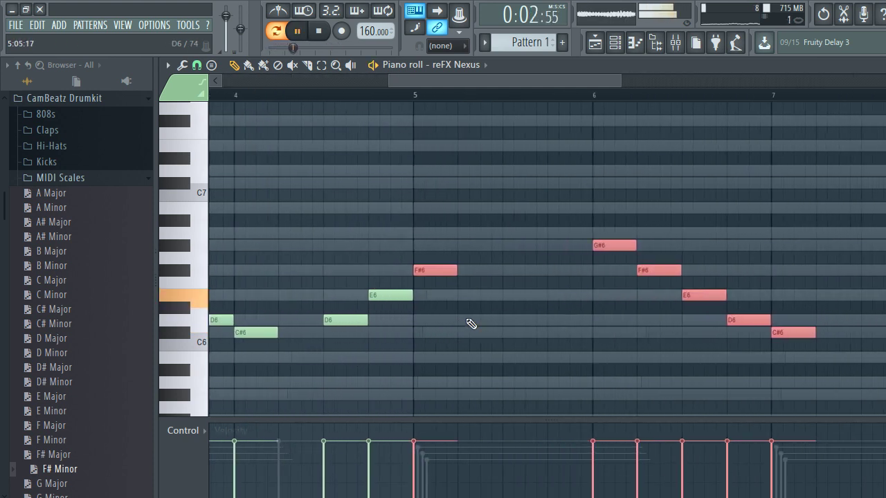
key(ctrl+d)
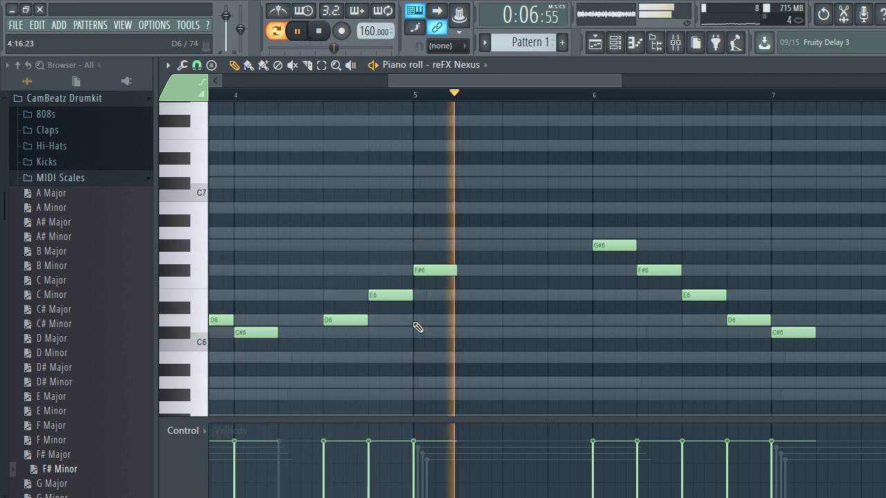
Replace the F#6 at the start of bar 5 with a one-beat D6 and add a C#6 on beat 3 of that bar.
click(416, 321)
right_click(440, 269)
scroll(464, 303, down, 4)
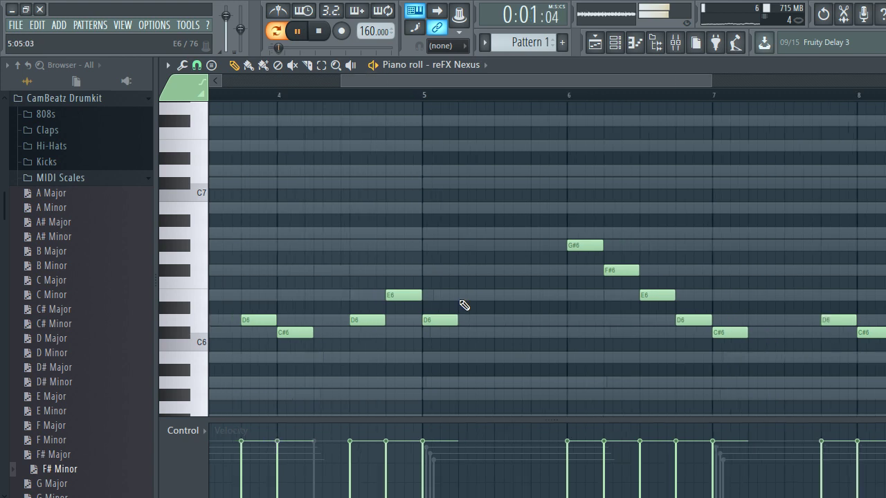
scroll(477, 335, up, 3)
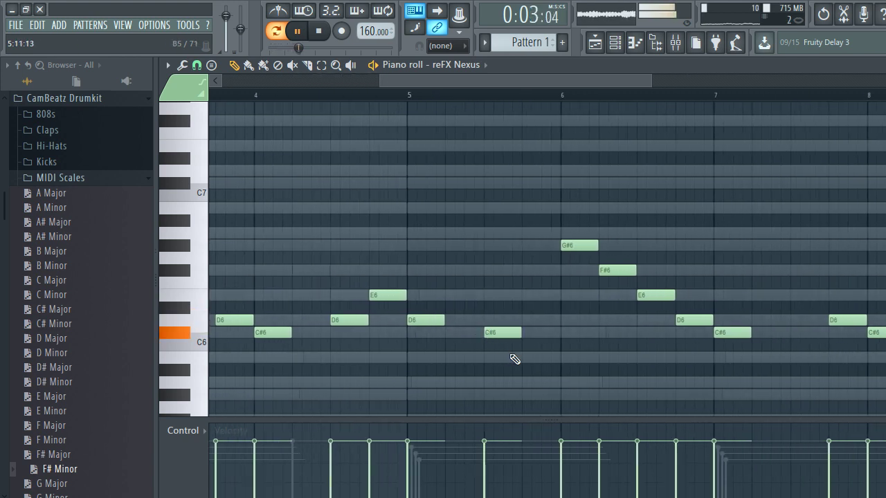
scroll(514, 359, down, 3)
scroll(492, 274, up, 4)
scroll(498, 271, down, 2)
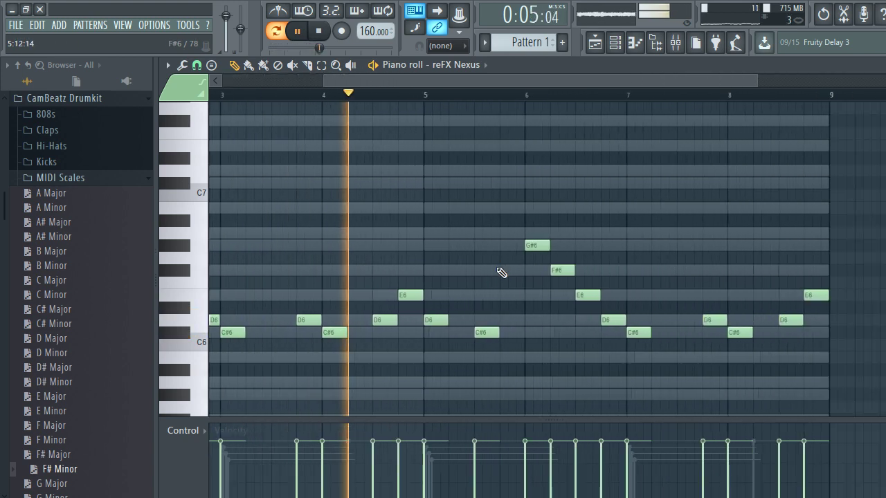
Play back bar 5 and reduce it to a single one-beat C#6 at its start, without the D6 and the mid-bar C#6.
scroll(504, 276, down, 1)
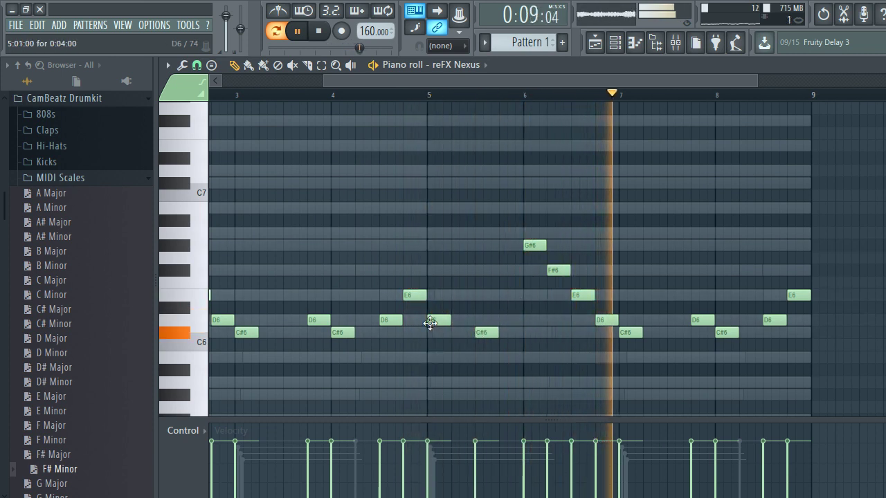
scroll(433, 329, up, 3)
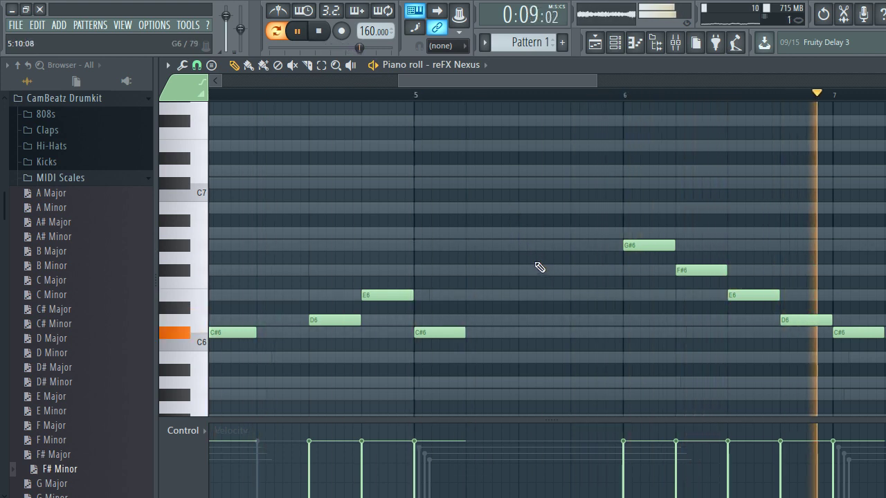
ctrl+scroll(538, 278, down, 4)
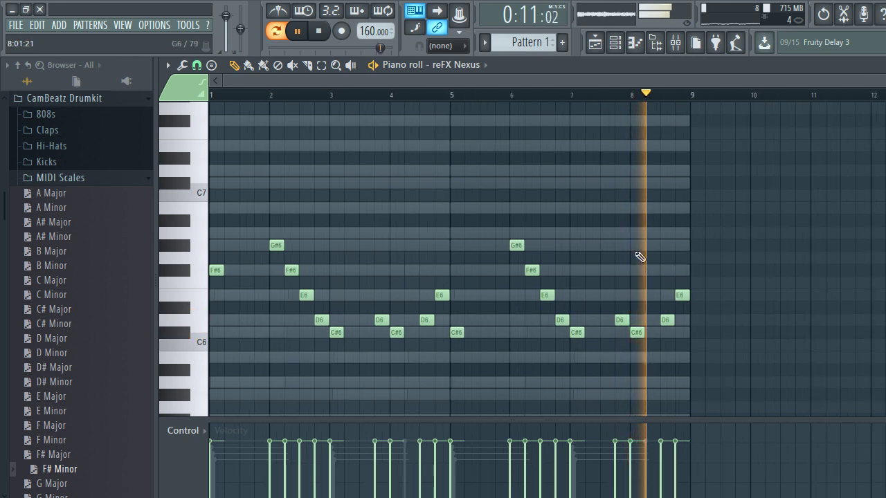
Replace the D6 and E6 at the end of bar 8 with one-beat notes F#6, G#6 and A6 rising from beat 2.
ctrl+scroll(664, 270, up, 4)
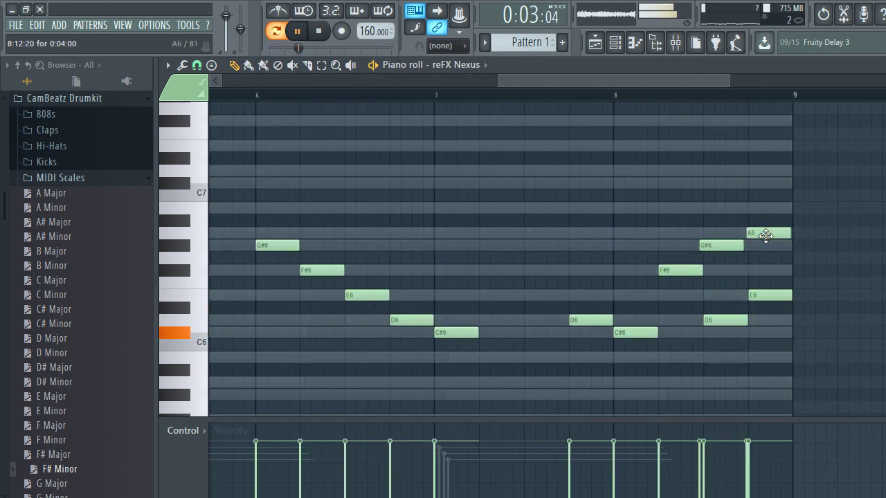
ctrl+scroll(765, 235, up, 2)
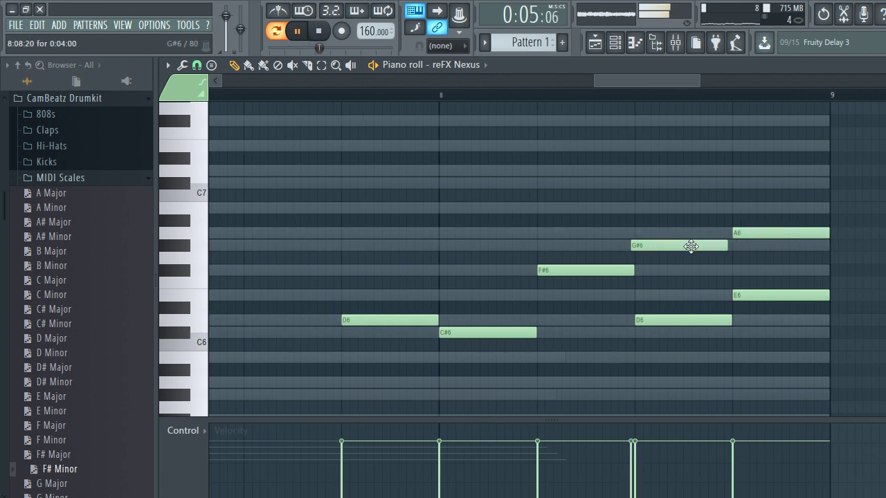
ctrl+scroll(492, 316, down, 4)
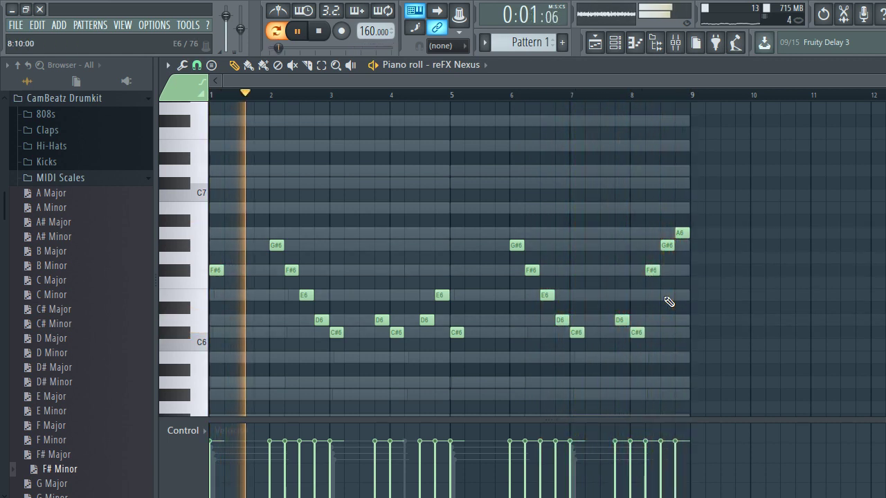
Find the Playground Pad (Purity) preset in the browser and add it as a new channel below Purity, closing its plugin window.
click(597, 43)
click(615, 43)
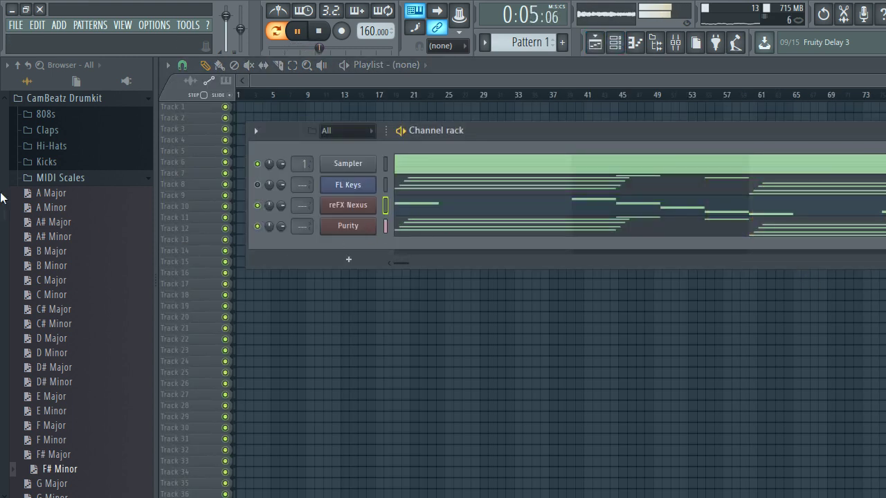
click(55, 179)
click(67, 211)
scroll(89, 236, down, 12)
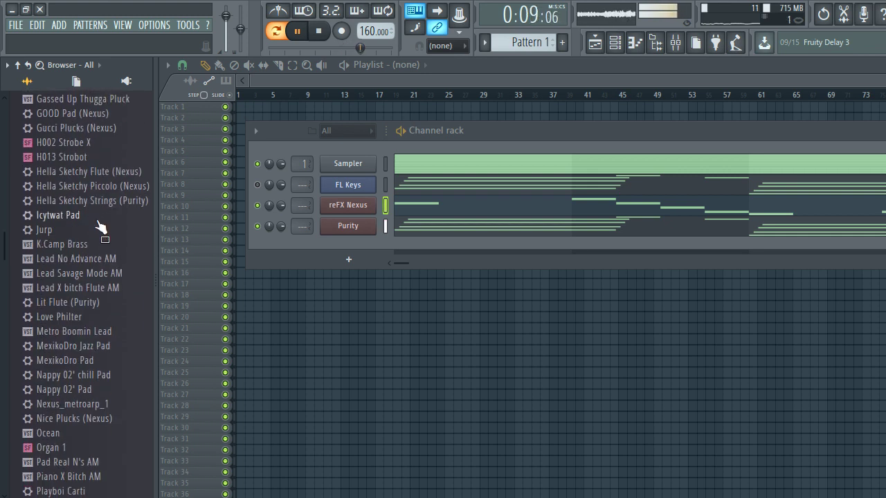
scroll(103, 207, down, 2)
scroll(108, 192, up, 2)
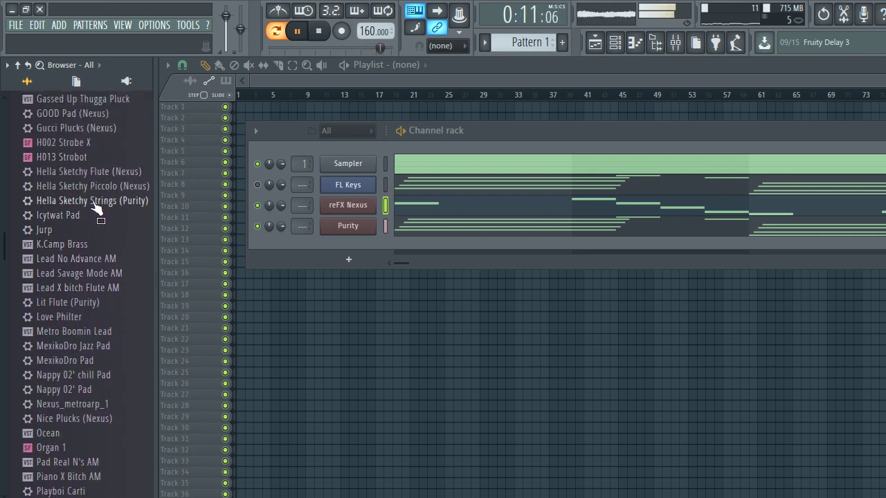
scroll(98, 221, down, 4)
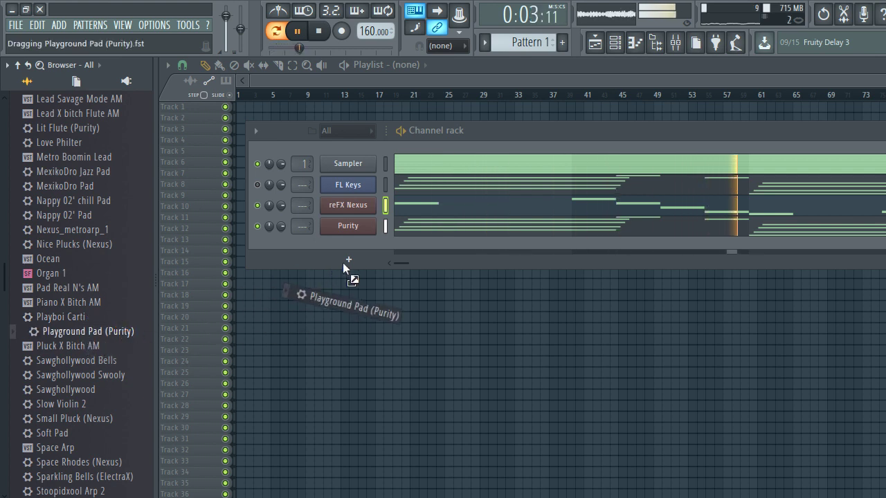
drag(350, 244, 350, 246)
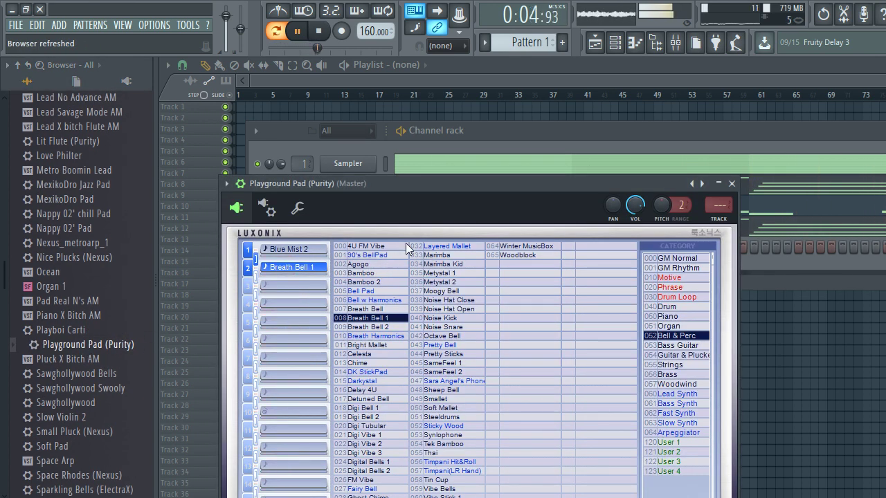
click(731, 184)
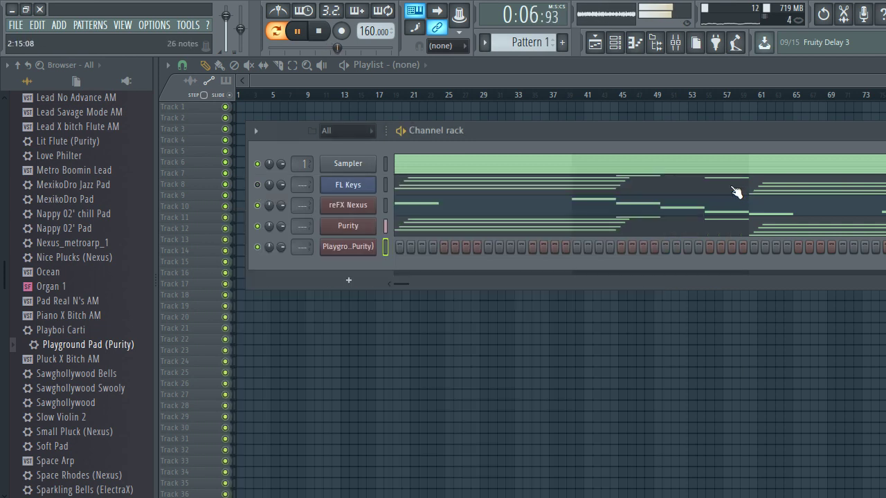
Open the Playground Pad (Purity) piano roll and place a one-beat C#7 note at the start of bar 1.
right_click(373, 248)
click(405, 250)
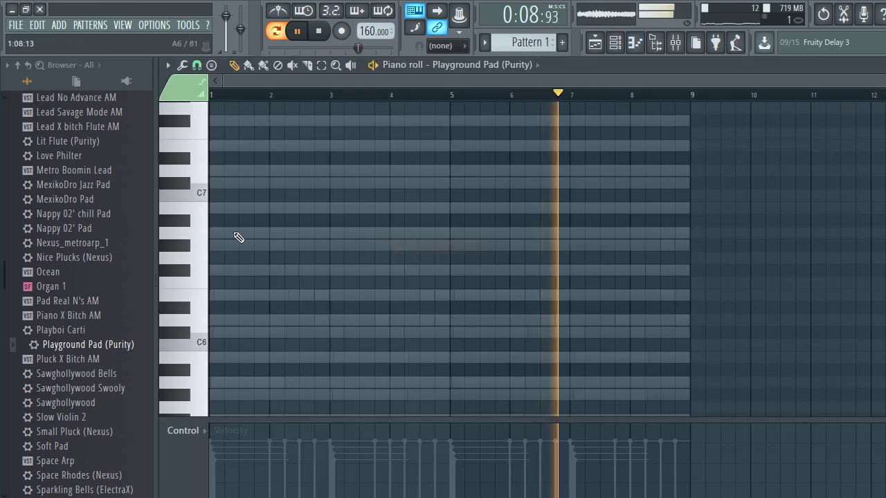
drag(219, 183, 212, 188)
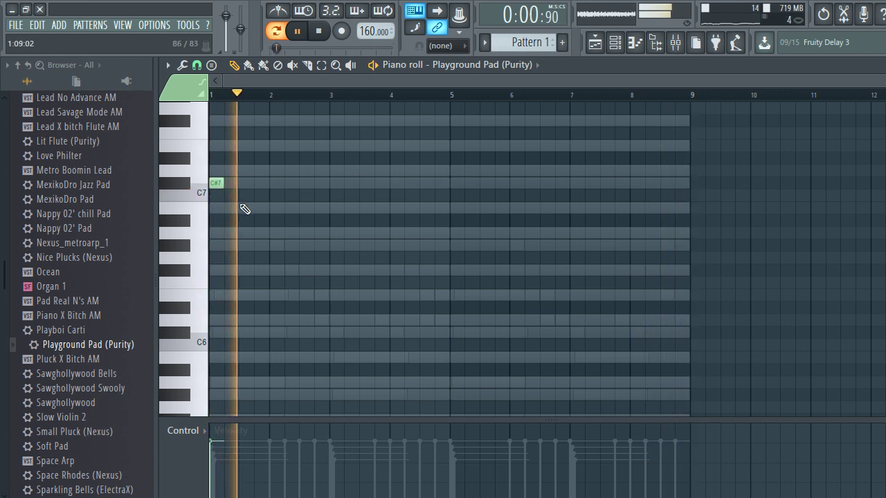
Place a one-beat B6 note on the last beat of bar 1 and stop playback.
click(262, 208)
ctrl+scroll(275, 221, up, 3)
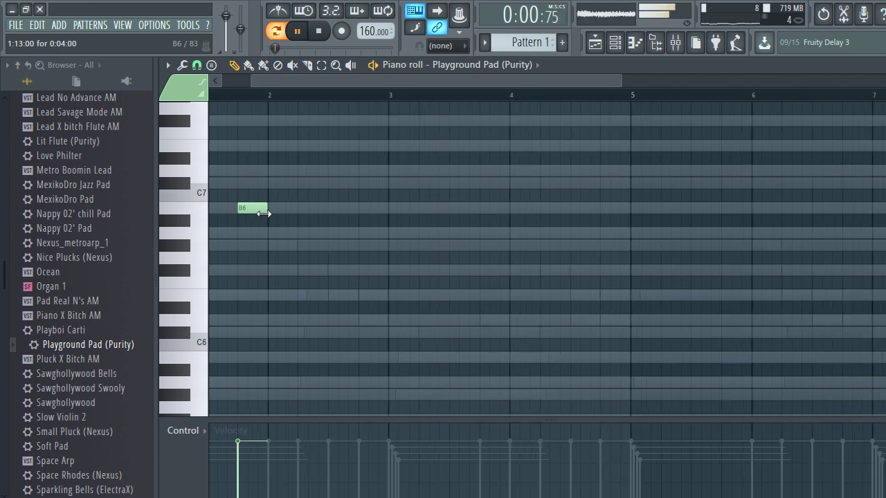
ctrl+scroll(267, 210, down, 3)
key(space)
ctrl+scroll(270, 215, up, 4)
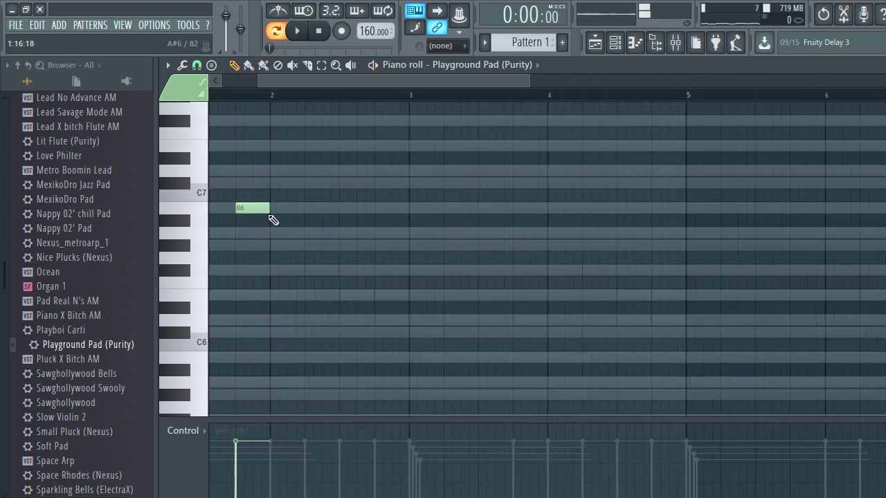
Place a one-beat A6 note in bar 2, shift it to beat 3 and restart playback to hear it.
key(space)
click(311, 233)
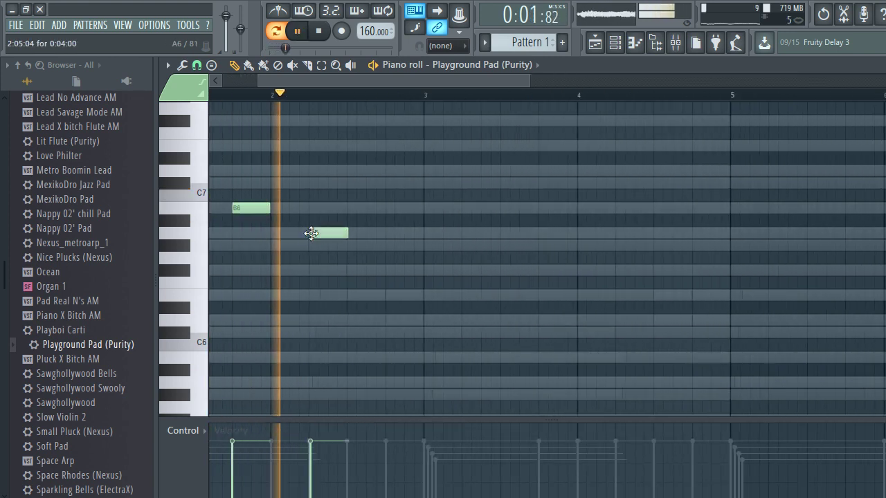
key(space)
drag(316, 235, 362, 242)
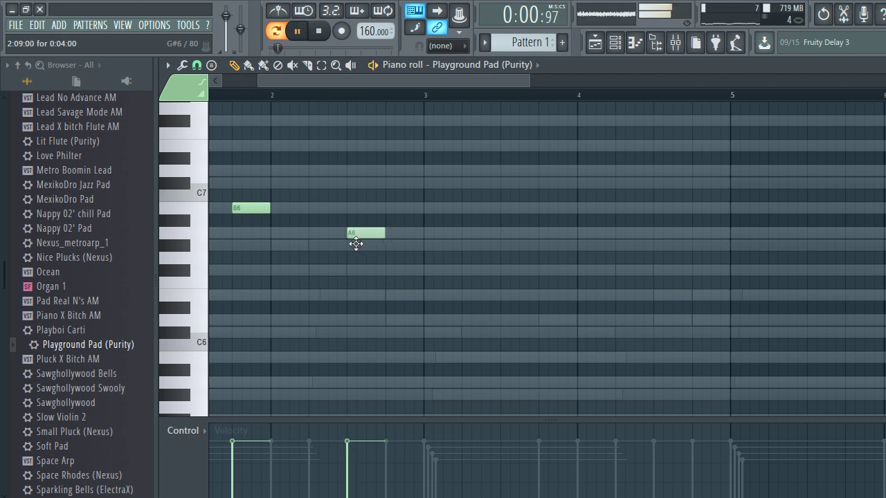
Place a one-beat G#6 note at the start of bar 3, raise it to B6 and play it back.
ctrl+scroll(387, 250, down, 2)
click(405, 243)
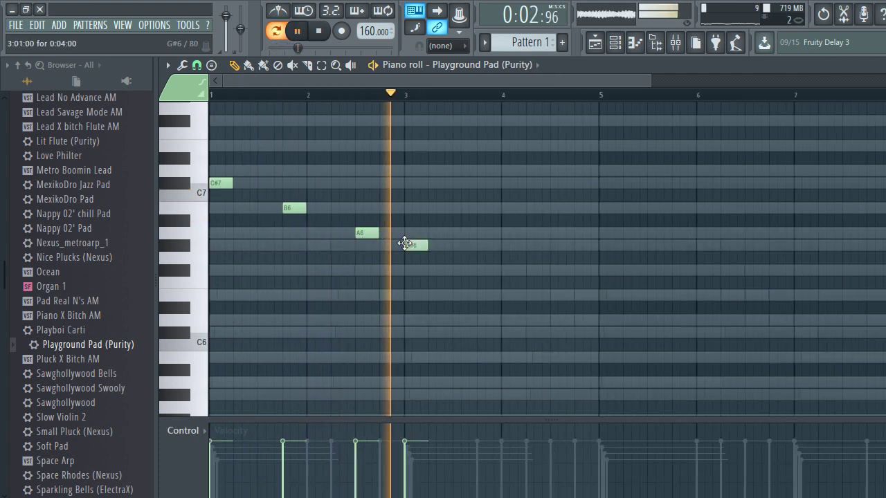
key(space)
drag(405, 242, 414, 215)
key(space)
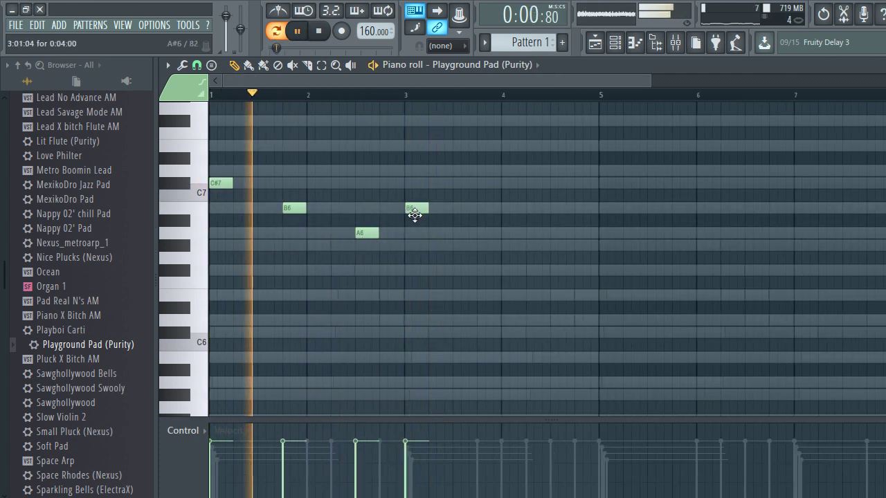
ctrl+scroll(412, 215, up, 3)
ctrl+scroll(422, 220, down, 4)
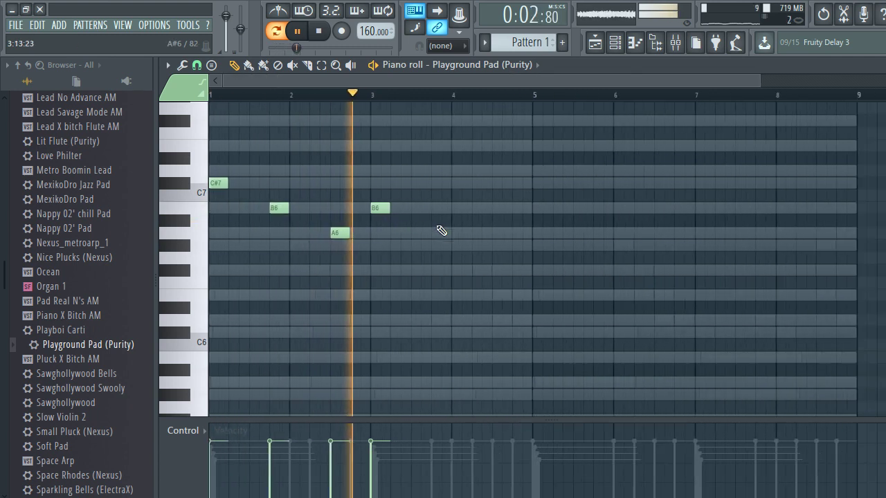
Add a one-beat G#6 on the last beat of bar 3 and lower the B6 at the bar's start to G#6.
ctrl+scroll(441, 225, down, 1)
click(427, 245)
key(space)
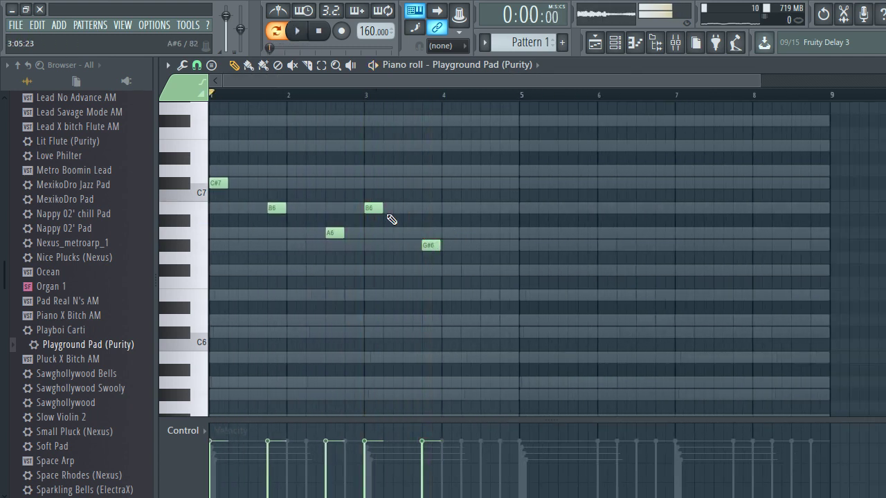
key(space)
drag(370, 207, 367, 247)
ctrl+scroll(372, 244, up, 3)
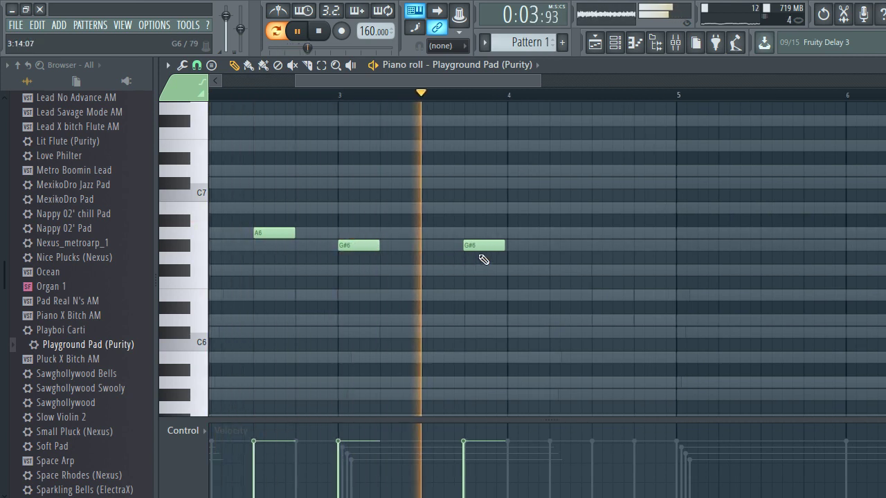
Replace the G#6 on the last beat of bar 3 with a one-beat B6.
drag(475, 246, 479, 235)
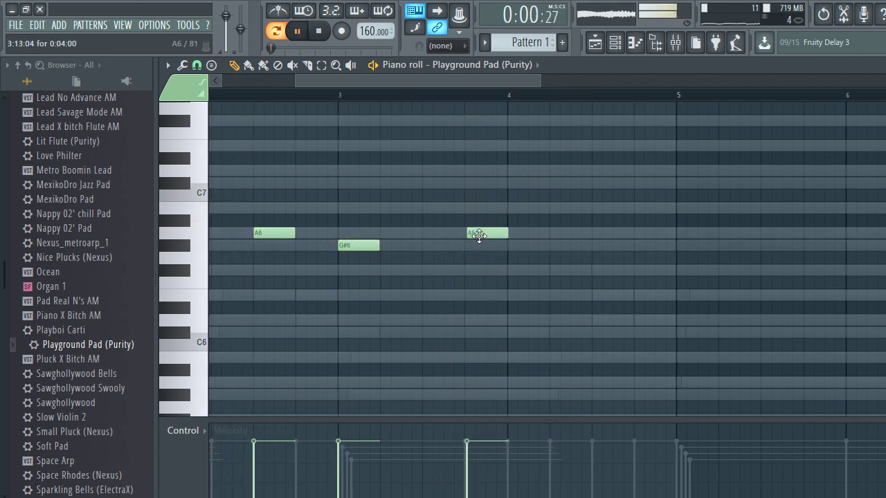
ctrl+scroll(441, 204, down, 2)
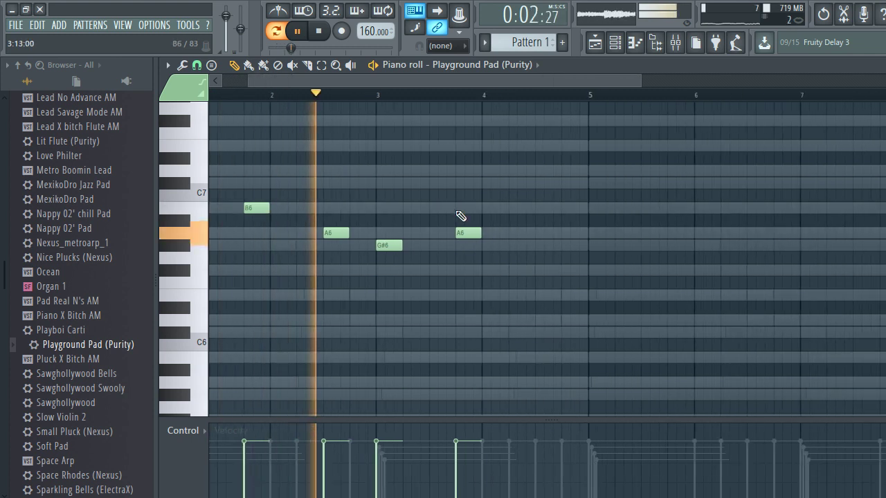
click(460, 210)
right_click(465, 232)
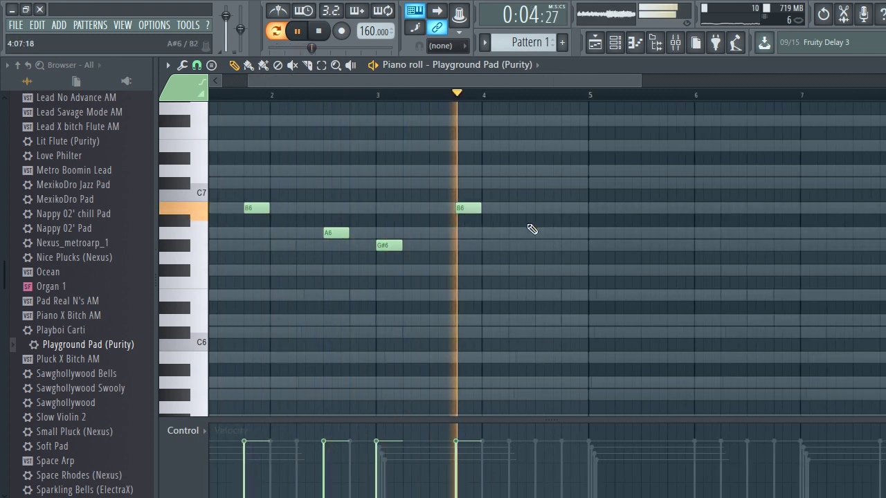
Stop playback, add a one-beat D7 note on beat 3 of bar 4 and play the line back.
ctrl+scroll(528, 229, up, 2)
key(space)
click(545, 171)
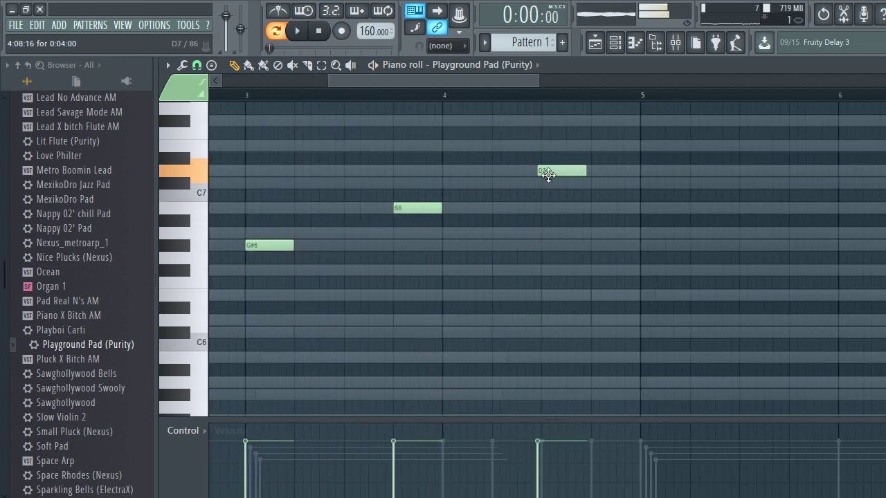
ctrl+scroll(553, 197, down, 3)
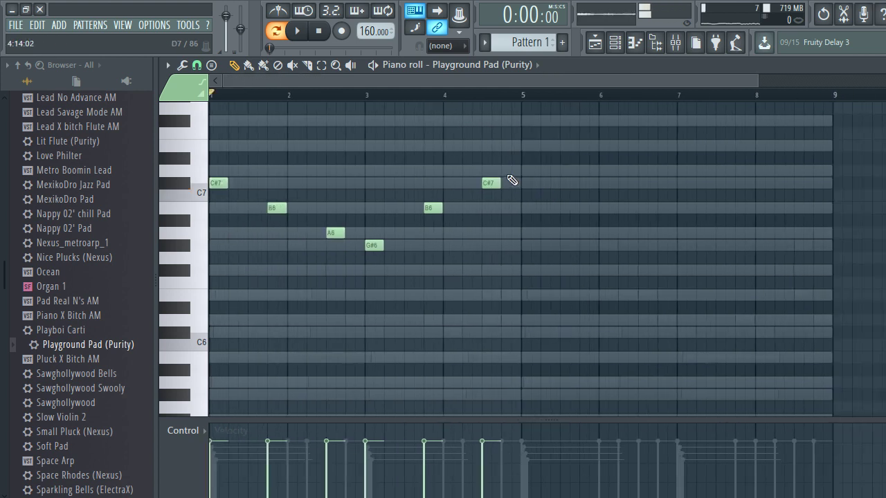
ctrl+scroll(484, 177, up, 2)
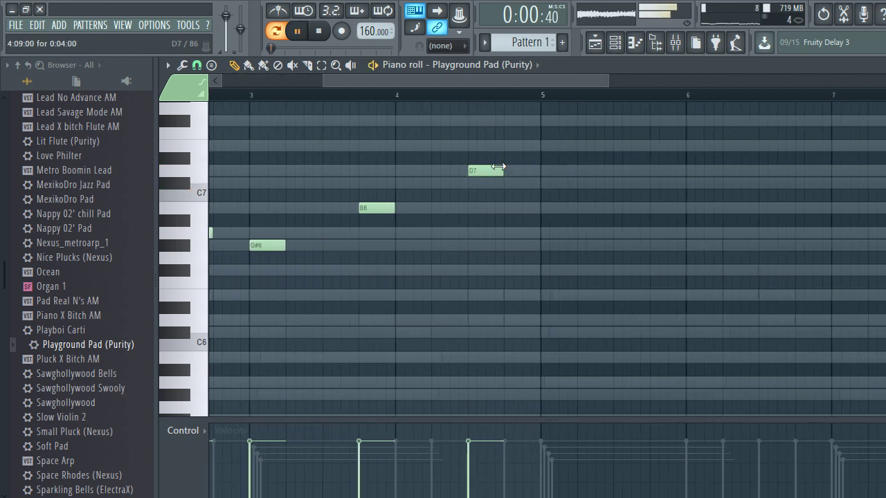
Duplicate the whole four-bar Playground Pad phrase, shift the copy to start at bar 5 and deselect it.
ctrl+scroll(498, 167, down, 2)
drag(477, 143, 184, 232)
key(ctrl+b)
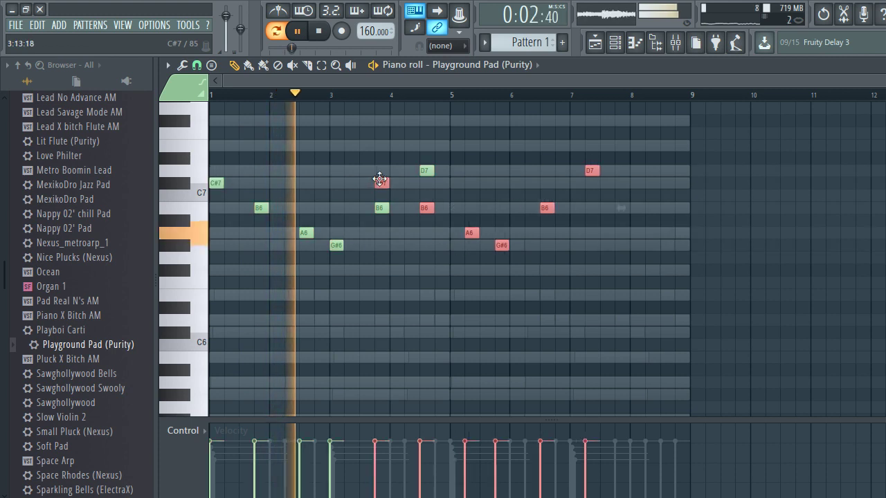
drag(380, 180, 469, 187)
ctrl+scroll(452, 182, up, 3)
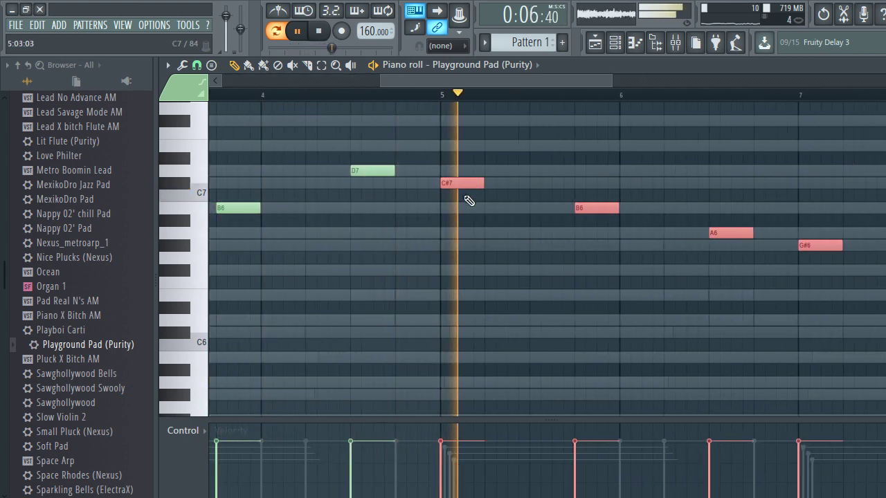
ctrl+scroll(469, 201, down, 3)
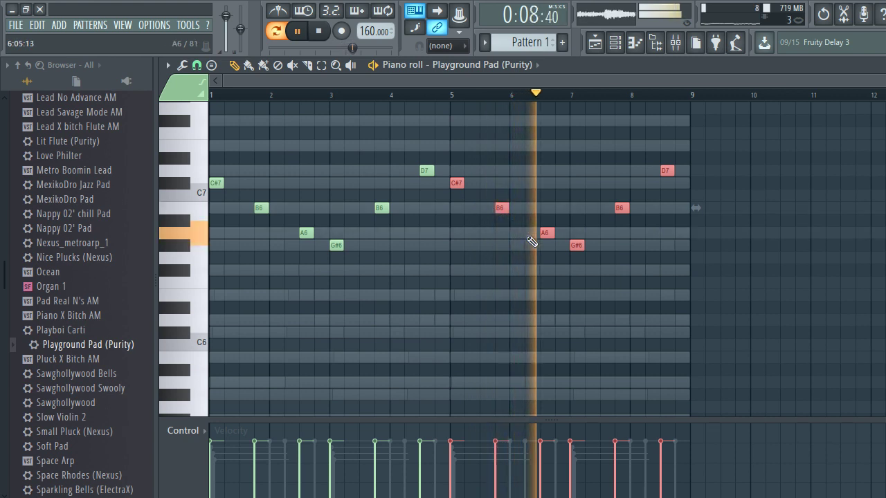
ctrl+click(624, 161)
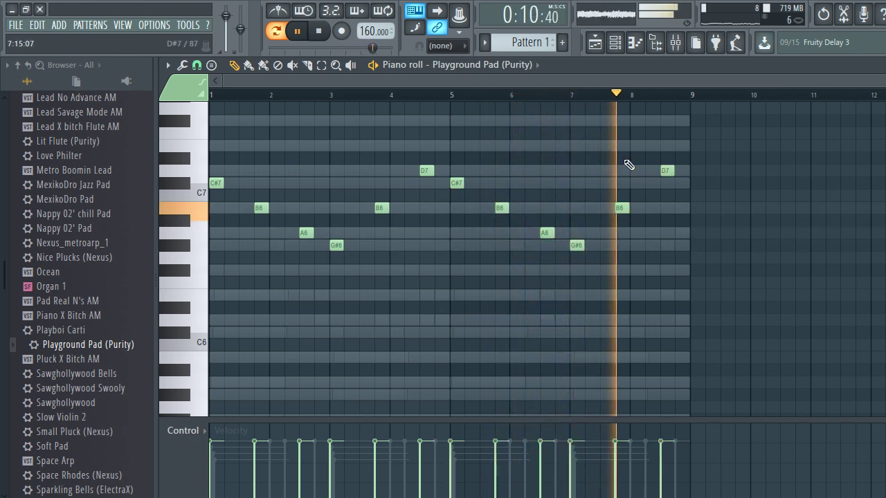
Add a one-beat C#7 on beat 2 of bar 8 and a one-beat E7 on the bar's last beat.
click(653, 183)
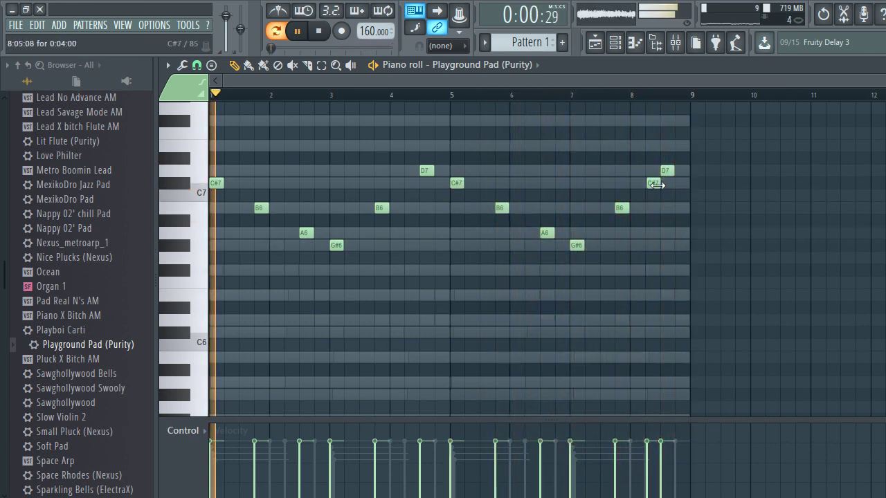
ctrl+scroll(656, 185, up, 3)
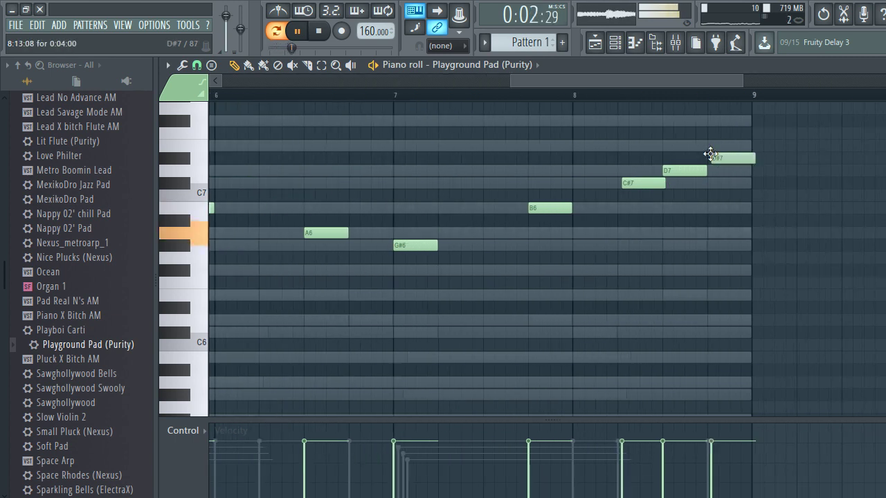
scroll(646, 182, up, 3)
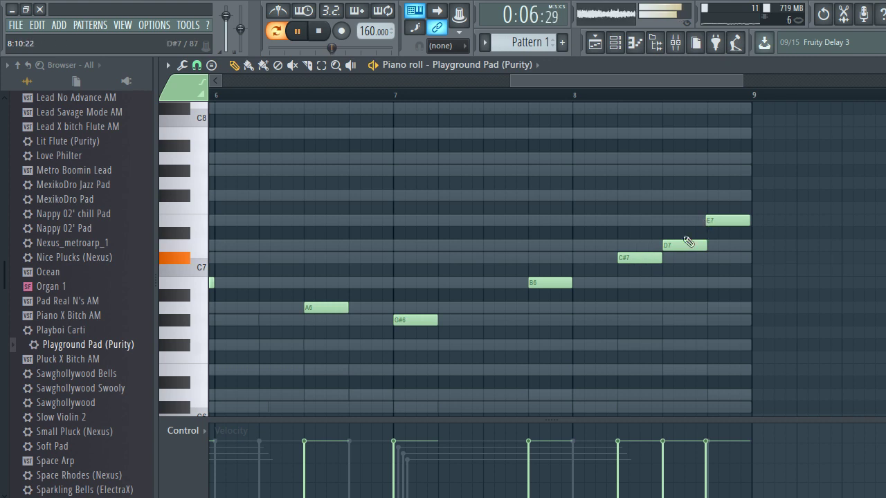
ctrl+scroll(688, 241, up, 3)
ctrl+scroll(776, 224, down, 4)
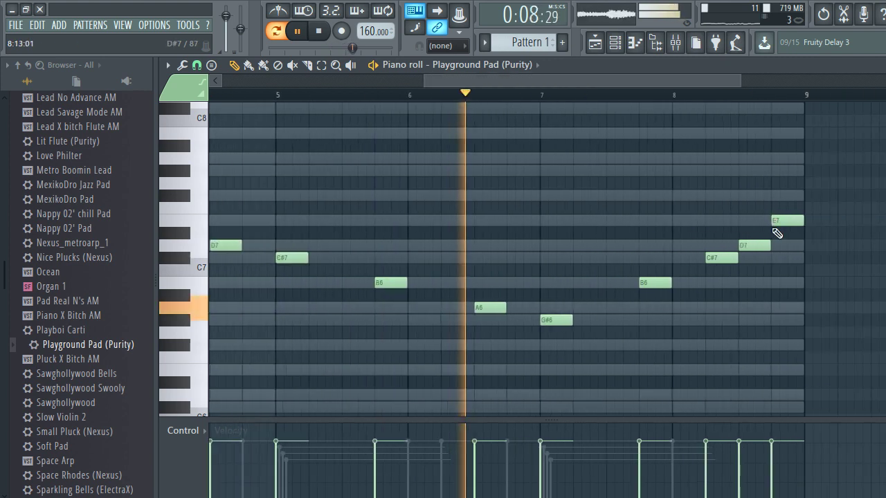
ctrl+scroll(726, 221, down, 2)
scroll(726, 221, down, 1)
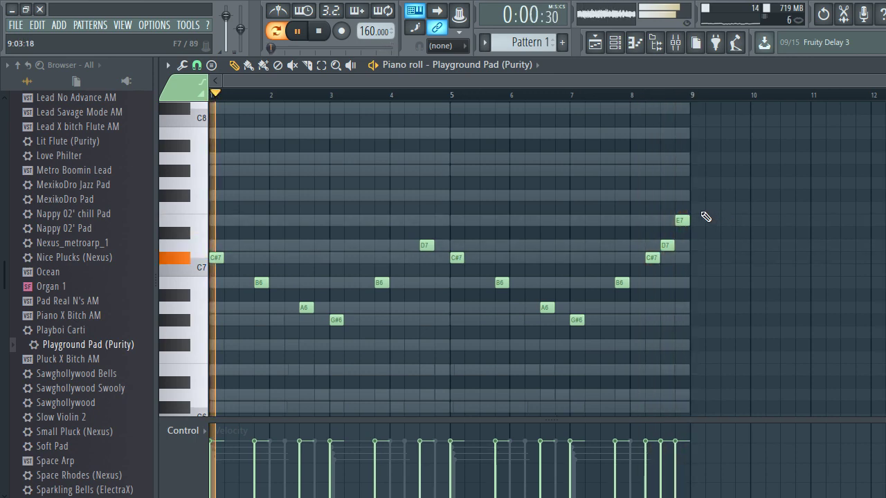
Open the Playground Pad (Purity) channel to review its Blue Mist 2 and Breath Bell 1 patches, and close it.
click(596, 46)
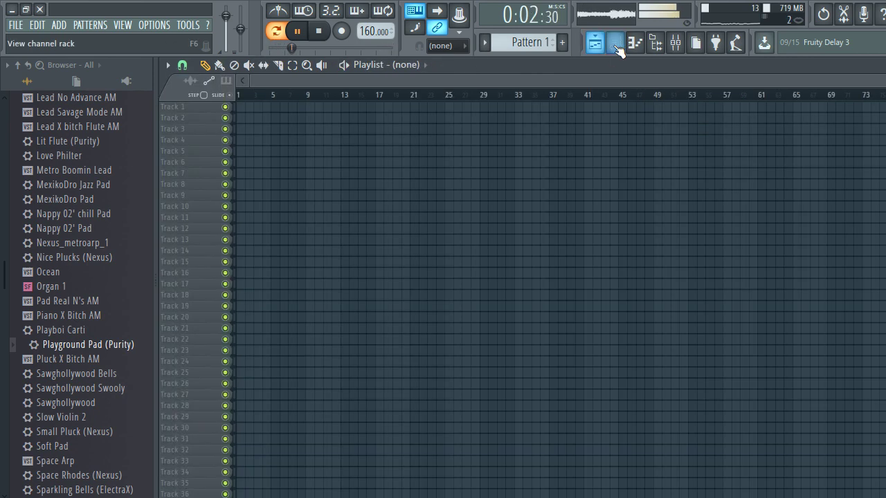
click(614, 42)
click(359, 244)
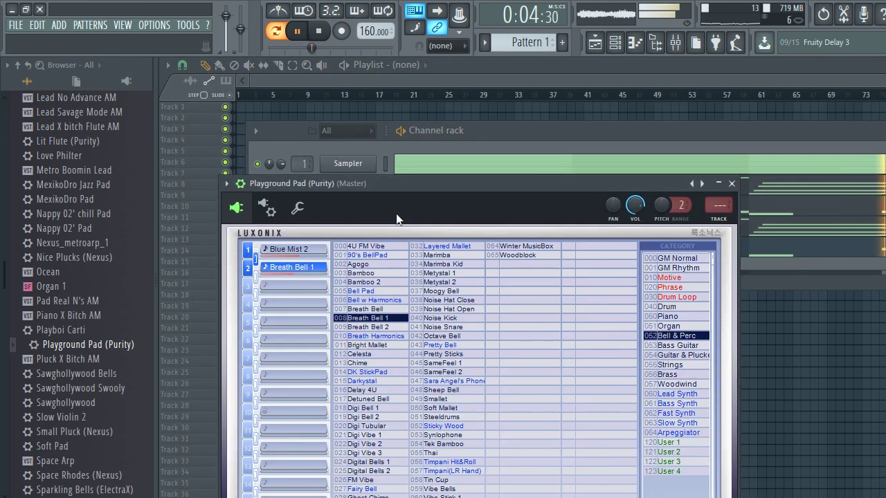
drag(397, 219, 430, 209)
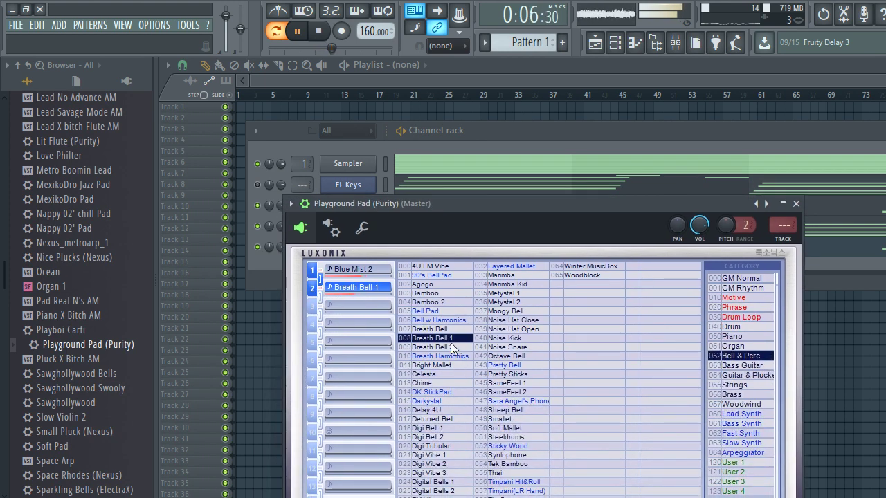
click(451, 356)
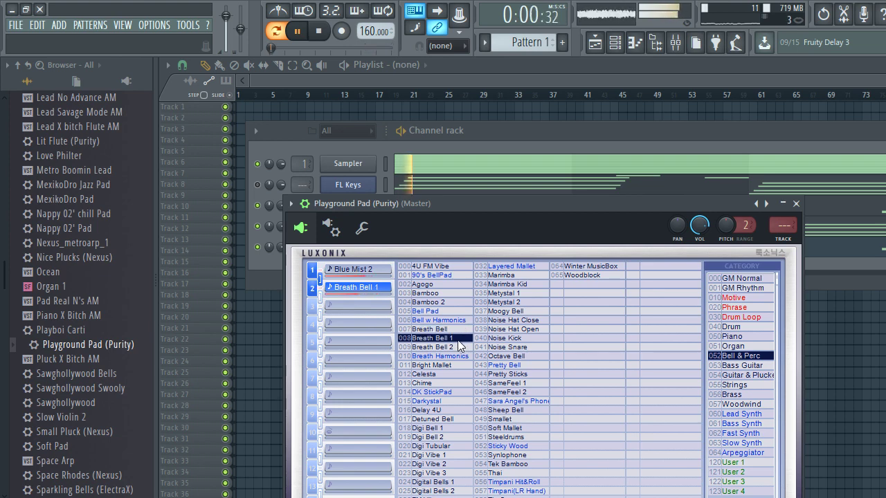
click(797, 205)
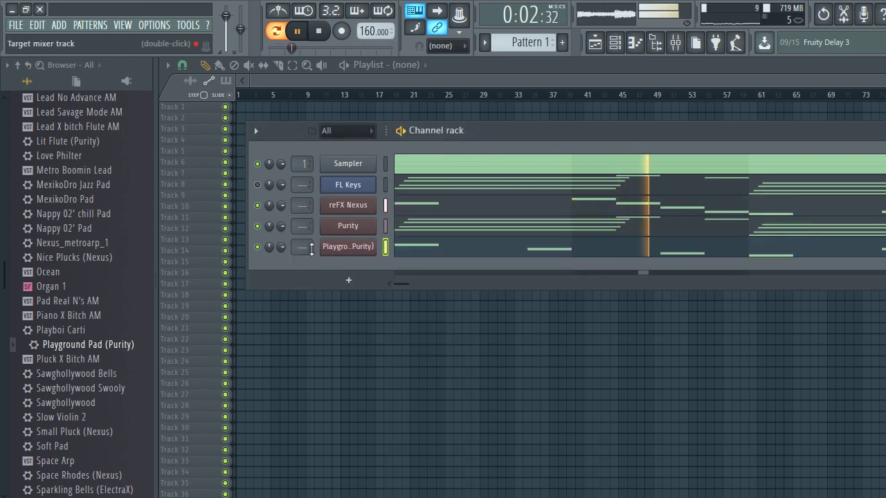
Add the Nexus_metroarp_1 preset as a new channel and paste the chord notes into it.
drag(97, 244, 316, 266)
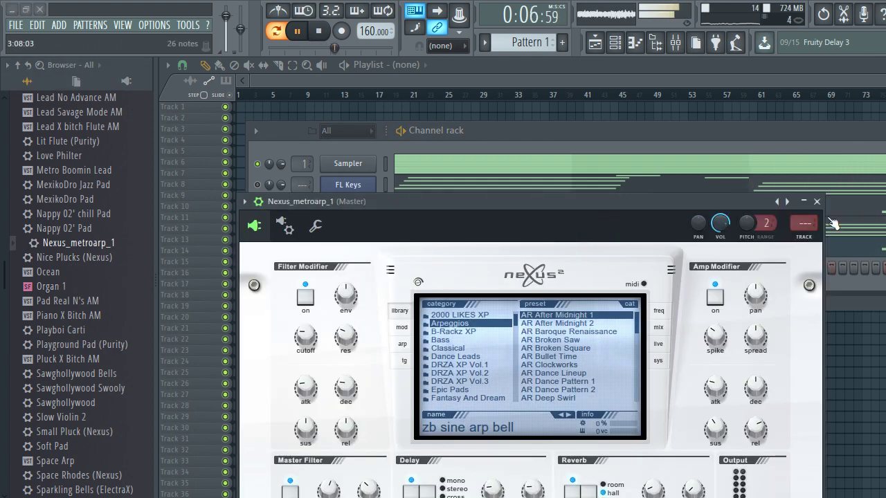
click(816, 202)
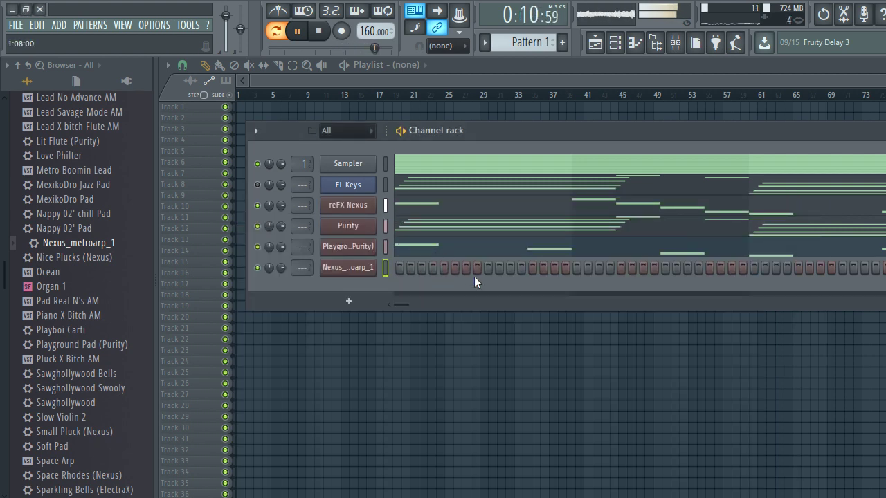
key(ctrl+v)
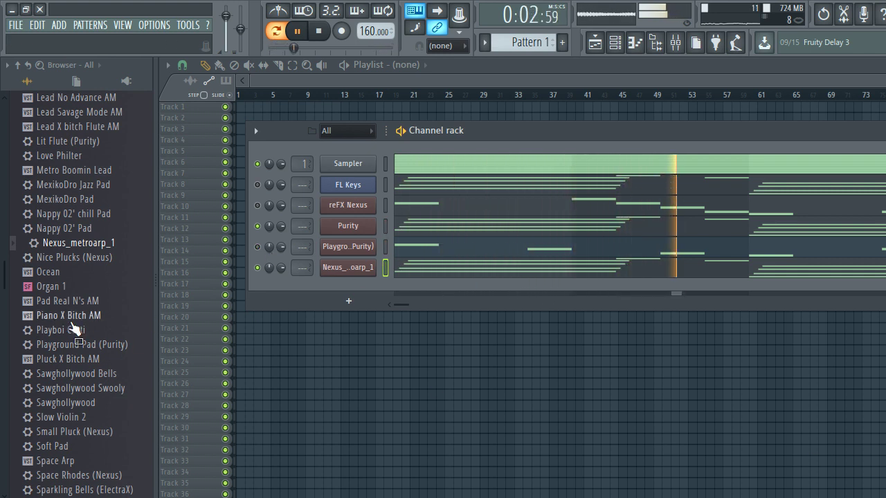
Look through the remaining presets and the drum kits in the browser's User folder for drum sounds.
scroll(80, 315, down, 6)
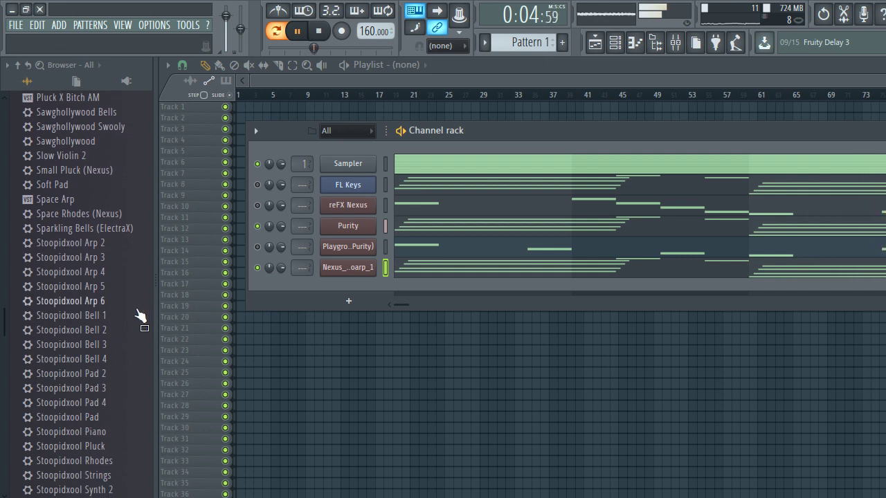
scroll(104, 320, down, 6)
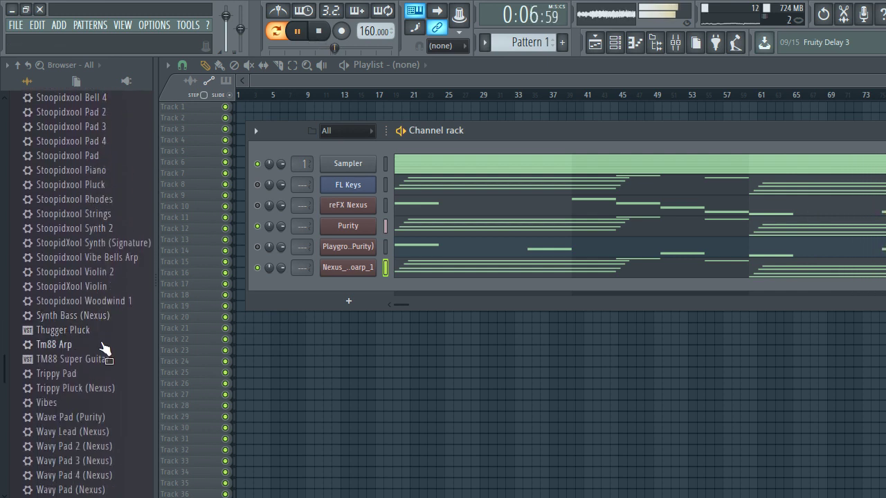
scroll(104, 349, down, 6)
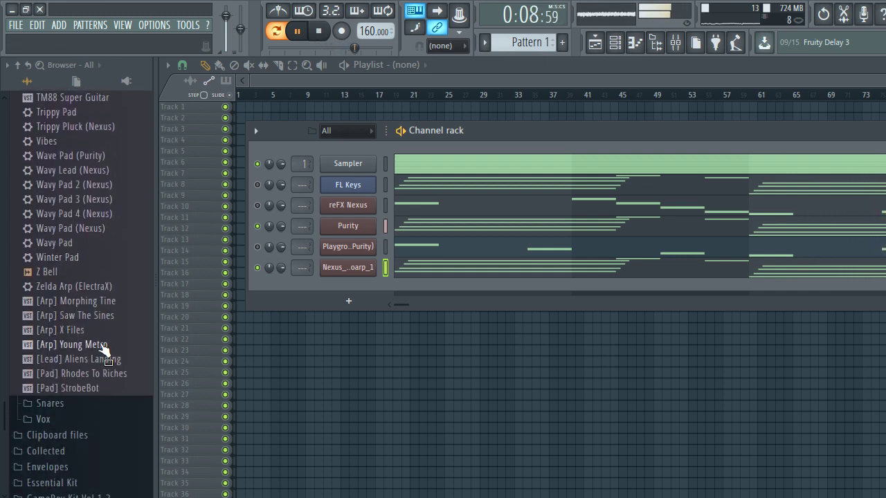
scroll(104, 350, down, 7)
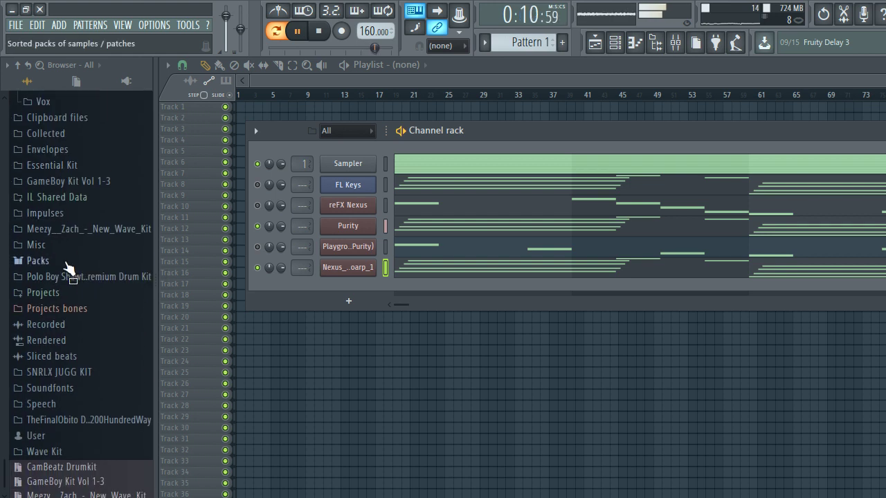
click(31, 435)
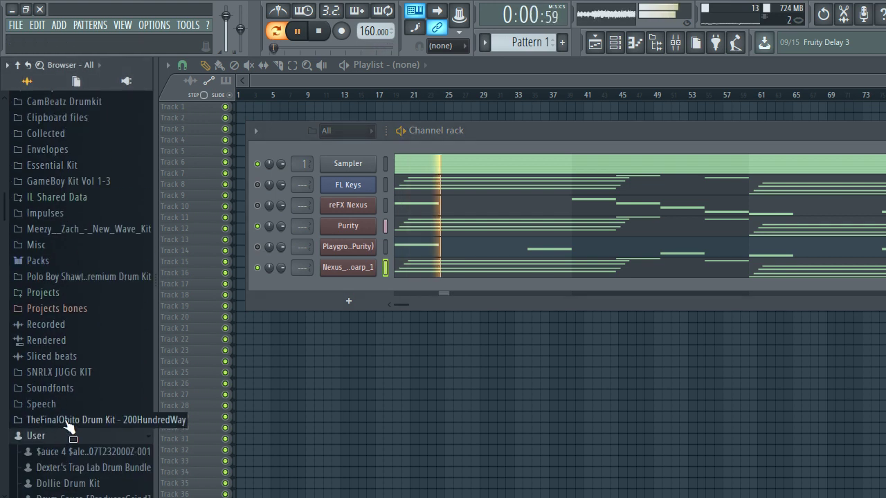
scroll(77, 417, down, 9)
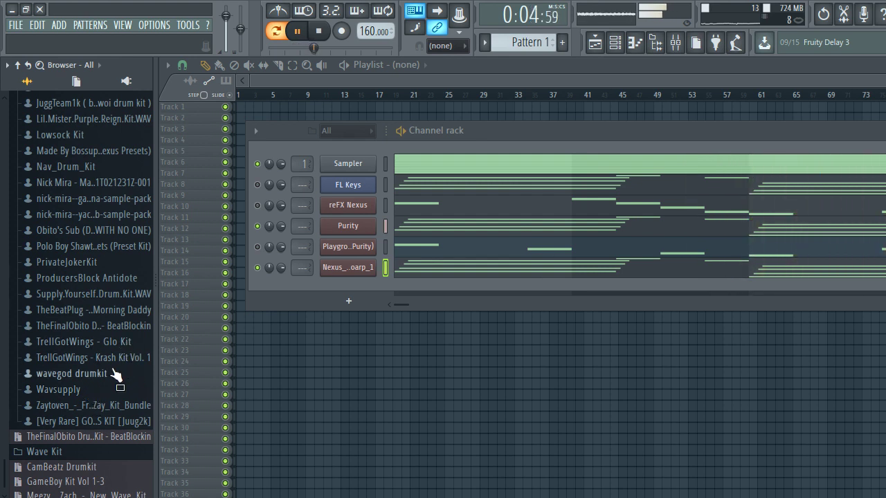
click(79, 390)
click(79, 389)
scroll(82, 380, up, 2)
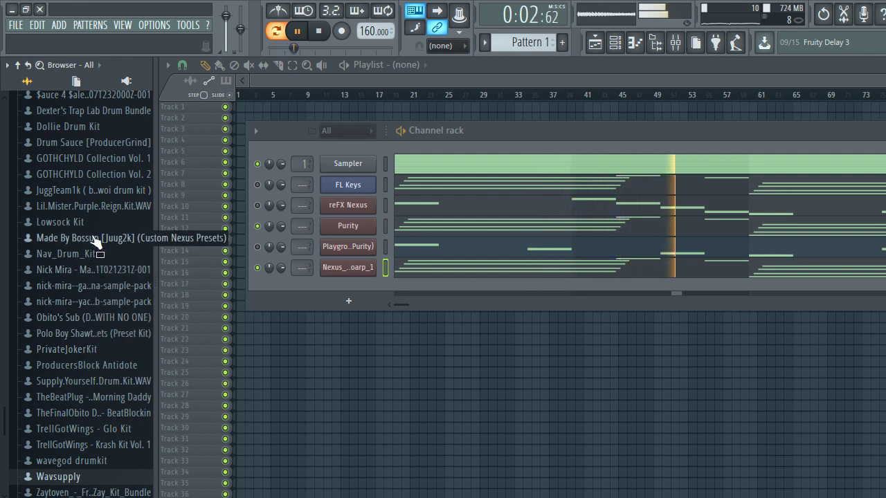
Open the ProducersBlock Antidote kit in the User folder down to its PBA HiHat's samples.
click(89, 354)
click(92, 354)
click(102, 368)
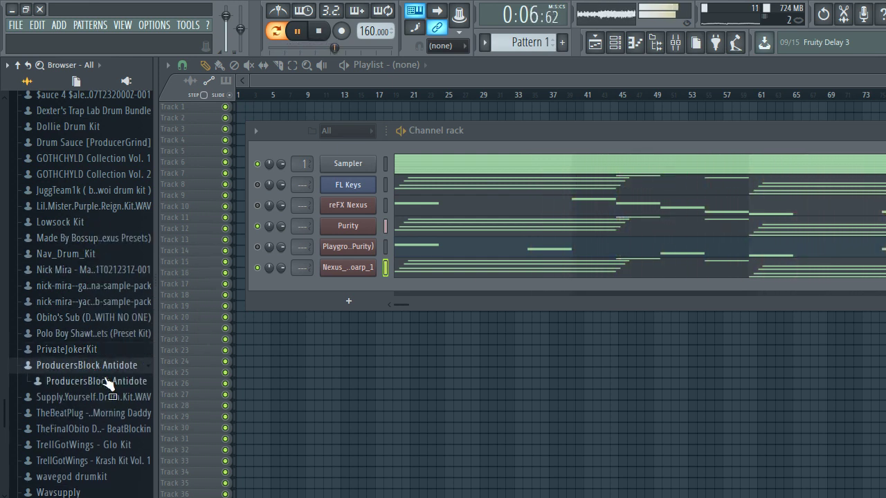
click(104, 386)
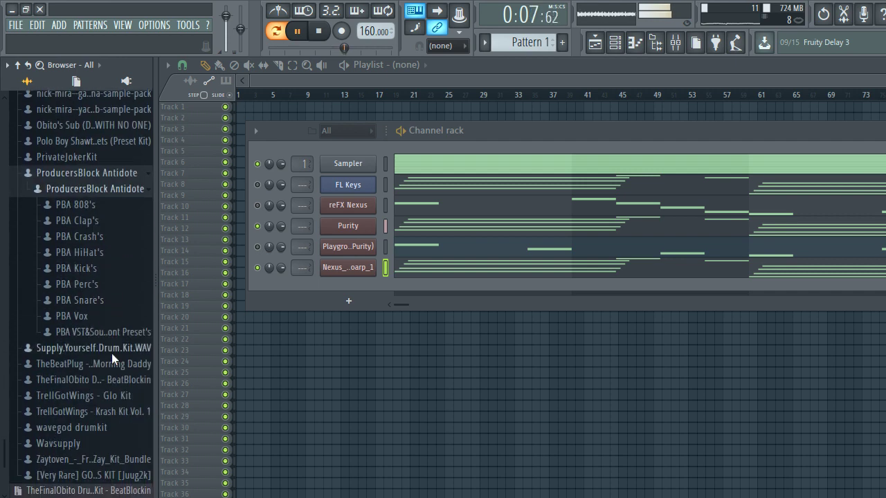
click(90, 215)
click(91, 214)
click(96, 230)
click(97, 231)
click(101, 252)
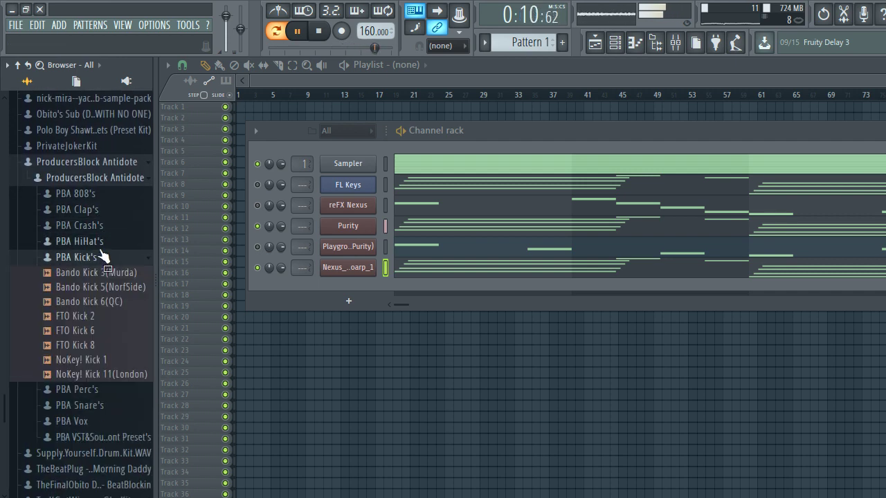
click(101, 248)
Preview the FTO HiHat 1, FTO HiHat 6, NoKey! HiHat 6 and NoKey! HiHat 13(TM88) samples.
click(102, 285)
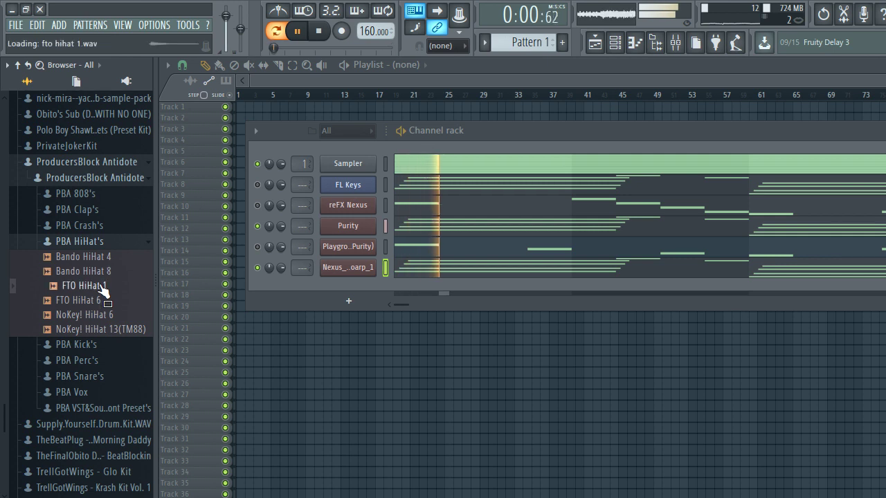
click(105, 300)
click(108, 313)
click(113, 328)
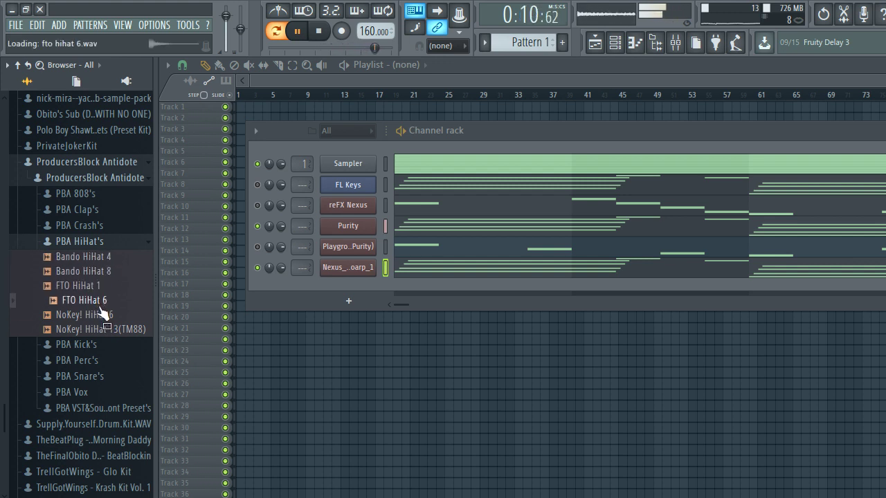
Add the NoKey! HiHat 6 sample as a new channel and open its piano roll.
drag(344, 298, 347, 290)
right_click(375, 289)
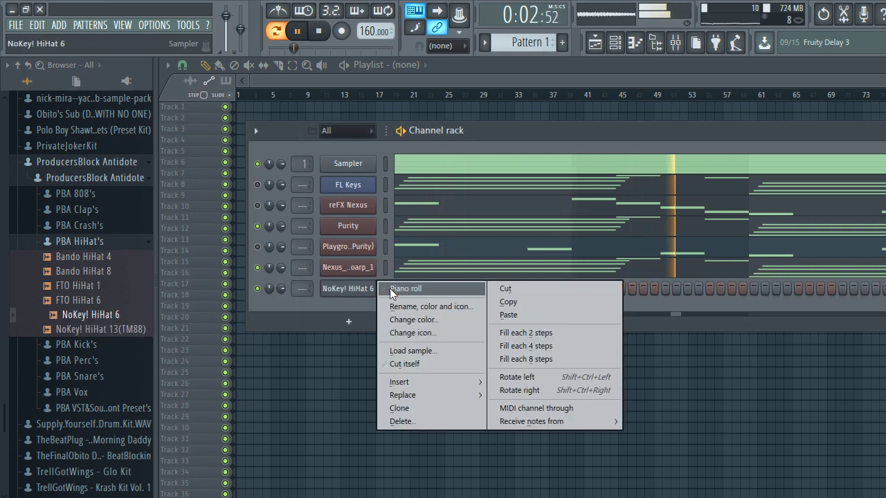
click(107, 329)
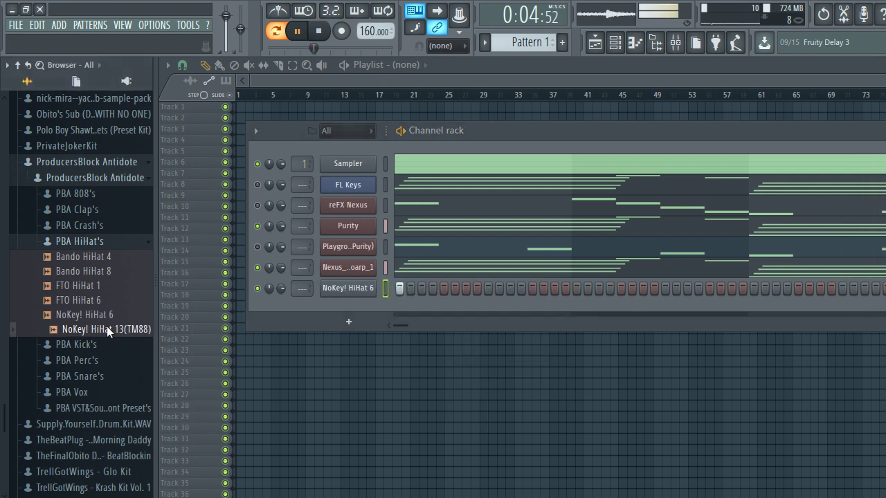
right_click(359, 291)
click(430, 290)
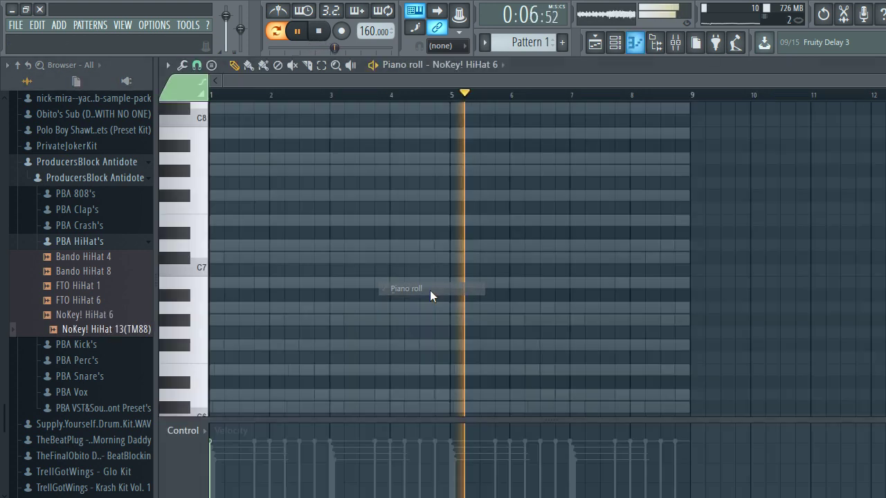
Place C5 hi-hat notes on steps 1 and 13 of bar 1 and duplicate the second one onto step 15.
scroll(224, 251, down, 10)
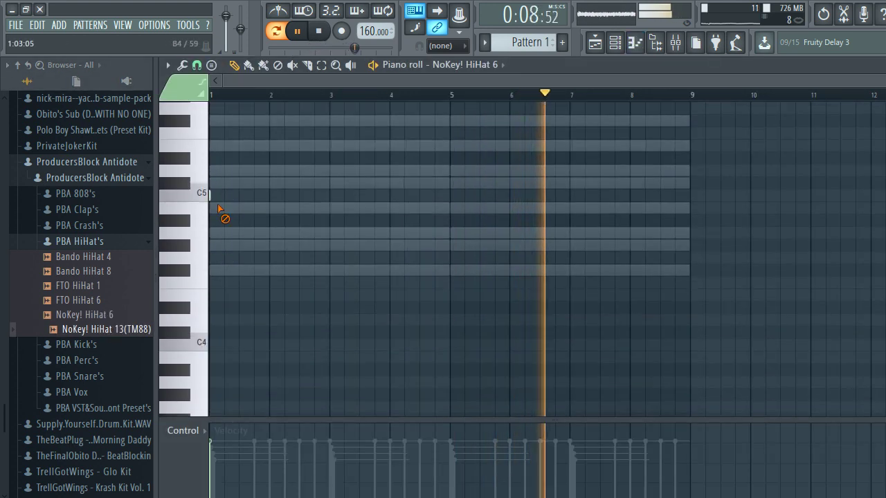
scroll(255, 191, up, 3)
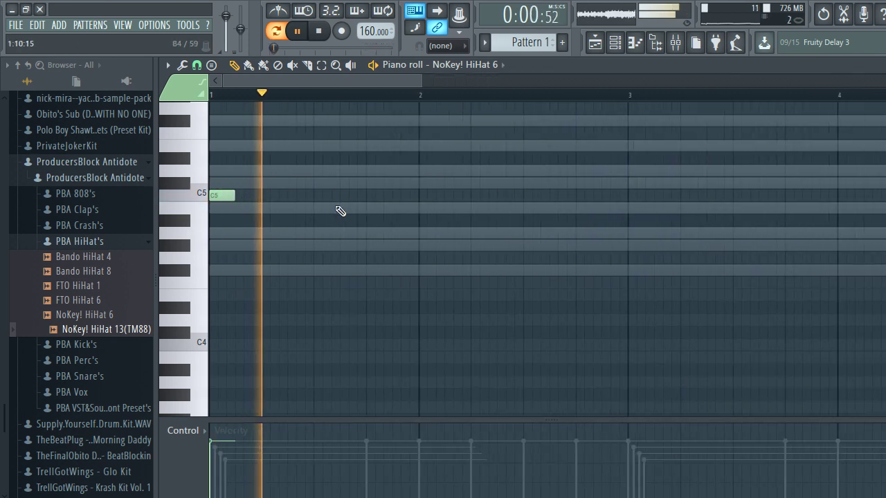
click(367, 198)
drag(367, 200, 388, 220)
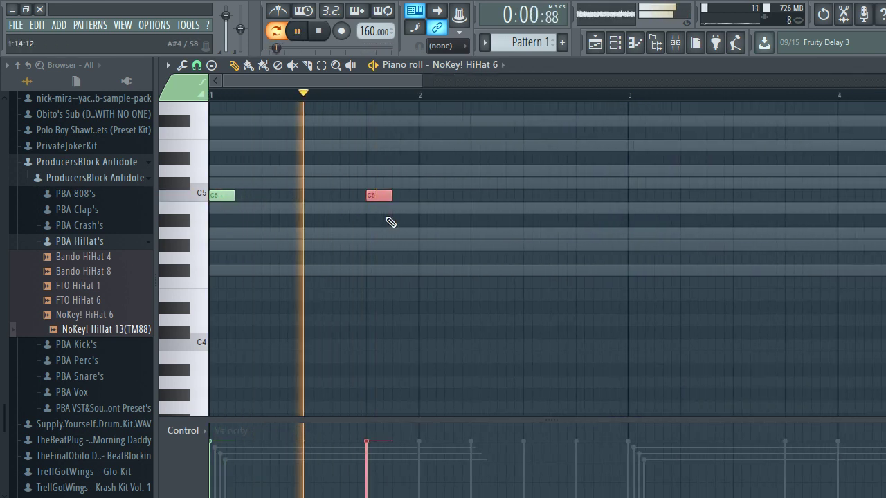
key(ctrl+b)
Add a C5 hi-hat note on step 7 of bar 2 and remove the stray B4 note.
scroll(437, 232, down, 3)
scroll(332, 204, up, 3)
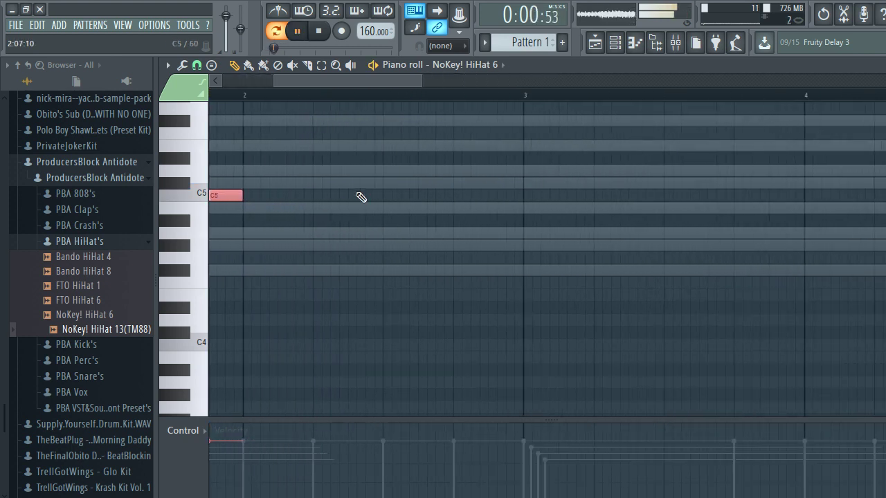
click(351, 197)
click(364, 207)
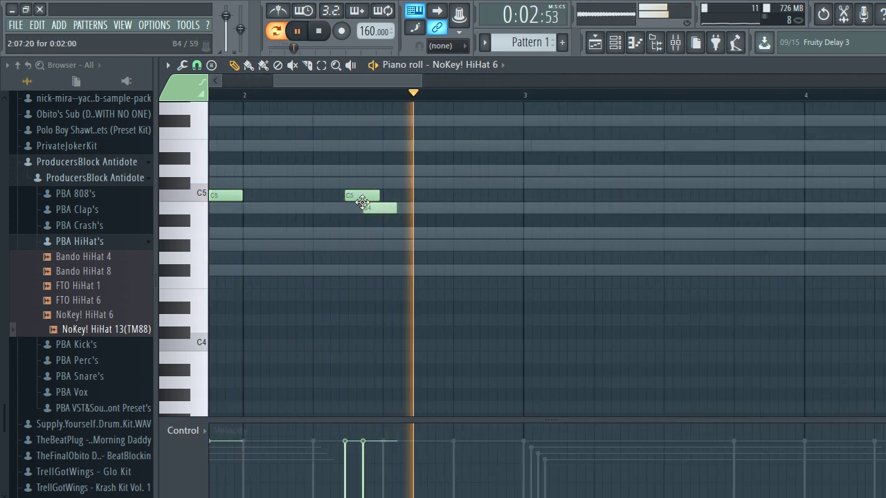
right_click(369, 210)
scroll(366, 200, down, 3)
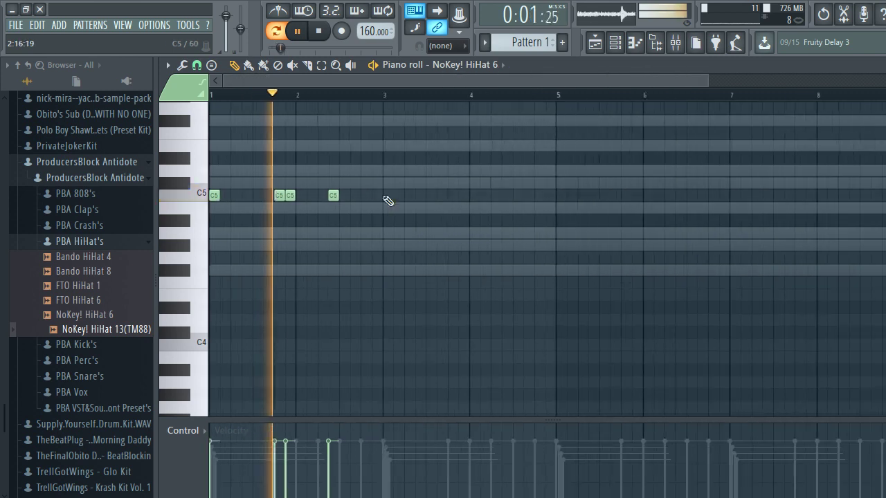
Add a C5 hit on step 15 of bar 2 and duplicate the two-bar hi-hat pattern into bars 3 and 4.
drag(359, 185, 223, 196)
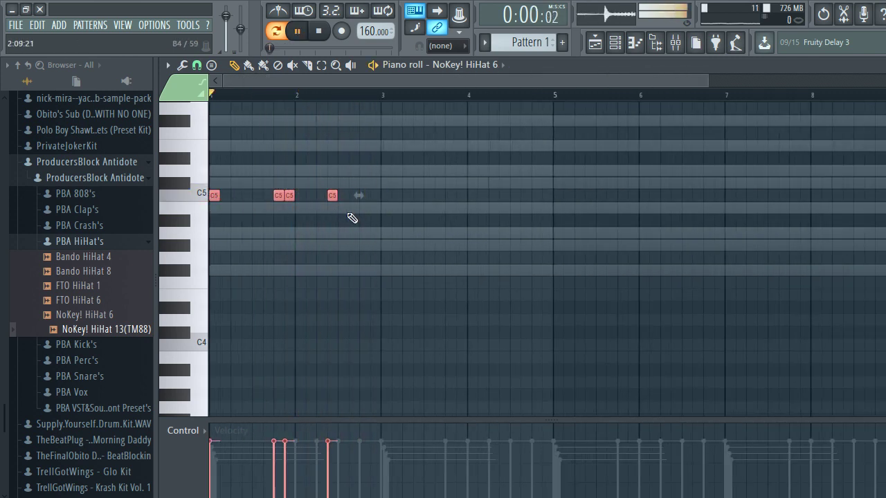
scroll(389, 208, up, 3)
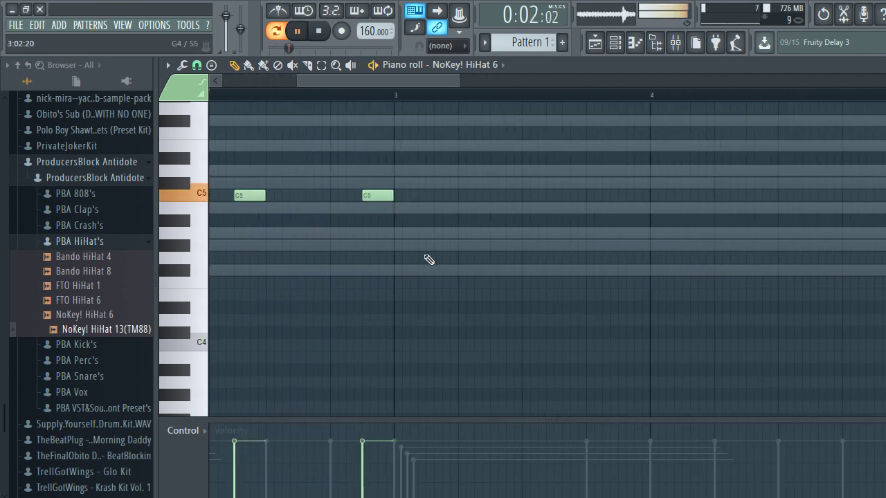
scroll(426, 273, down, 3)
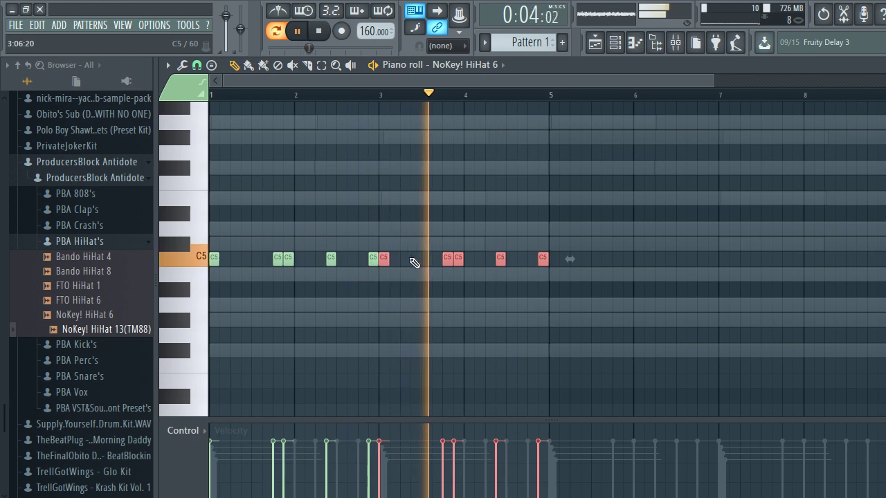
Add extra C5 hi-hat hits on steps 7 and 11 of bar 3.
scroll(413, 263, up, 2)
click(416, 260)
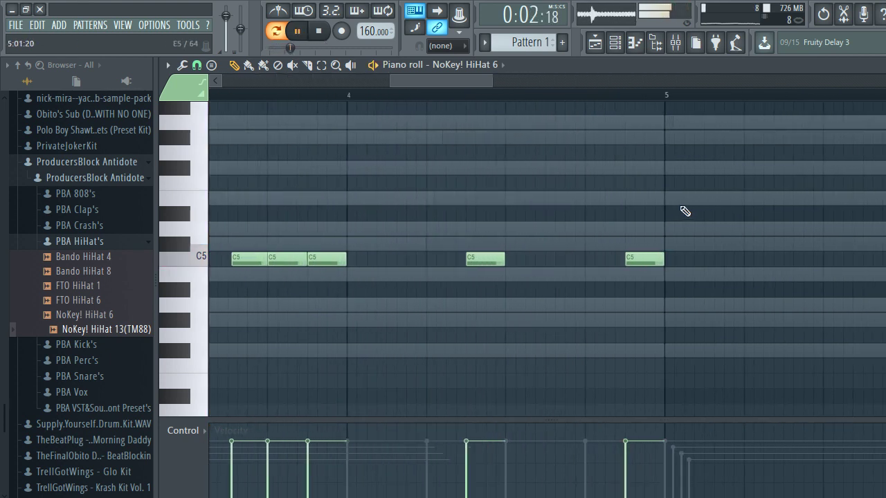
Replace the last hit of bar 4 with a roll of three short C5 notes starting on step 13.
scroll(682, 213, up, 3)
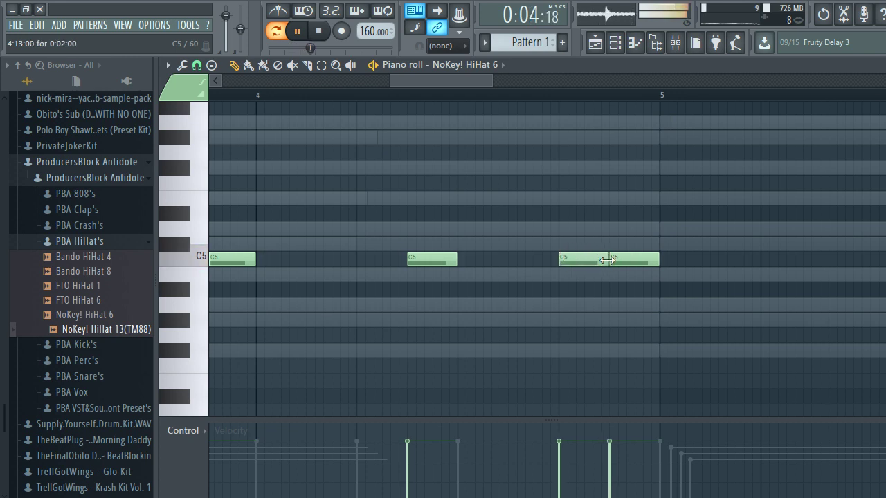
drag(607, 261, 588, 292)
key(ctrl+b)
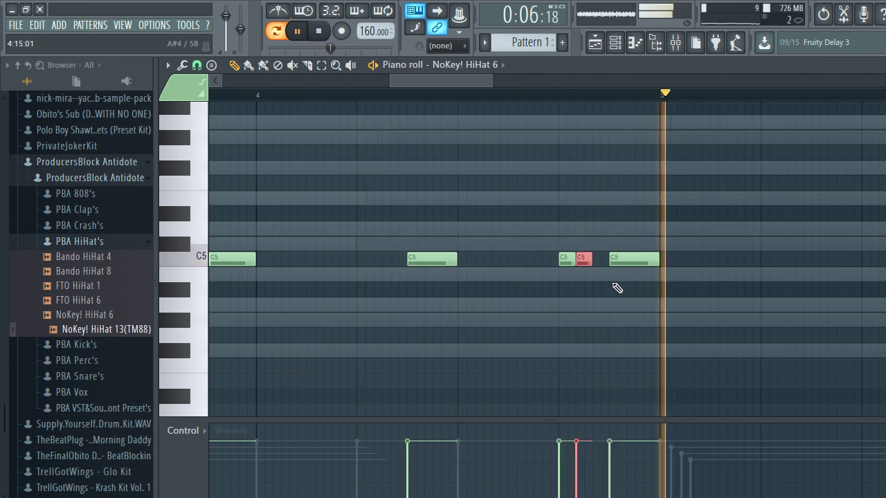
click(599, 260)
right_click(626, 264)
scroll(325, 263, down, 3)
scroll(278, 283, up, 2)
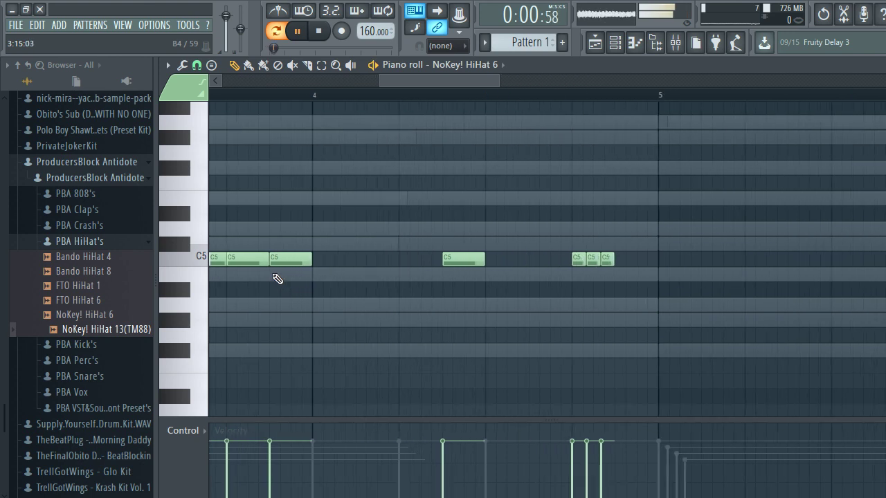
Add a C5 hi-hat hit on step 5 of bar 4, just before the existing hit, and stop playback.
drag(230, 254, 396, 244)
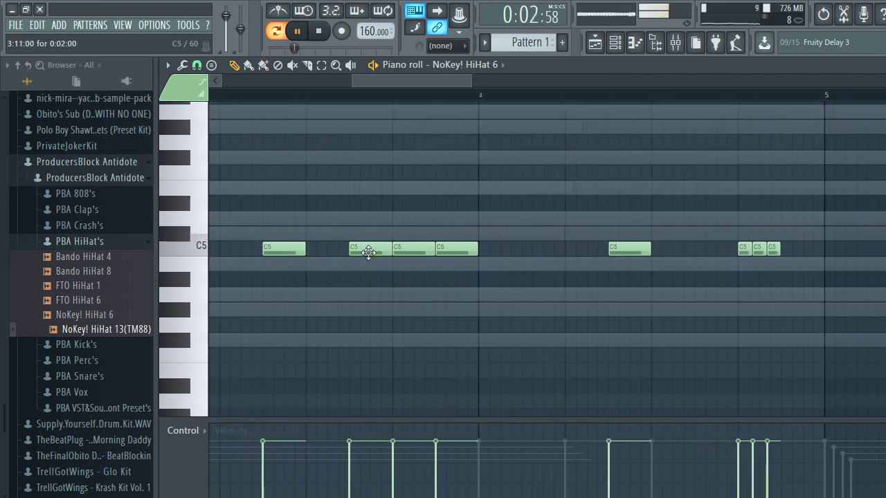
scroll(618, 249, down, 2)
click(597, 249)
key(space)
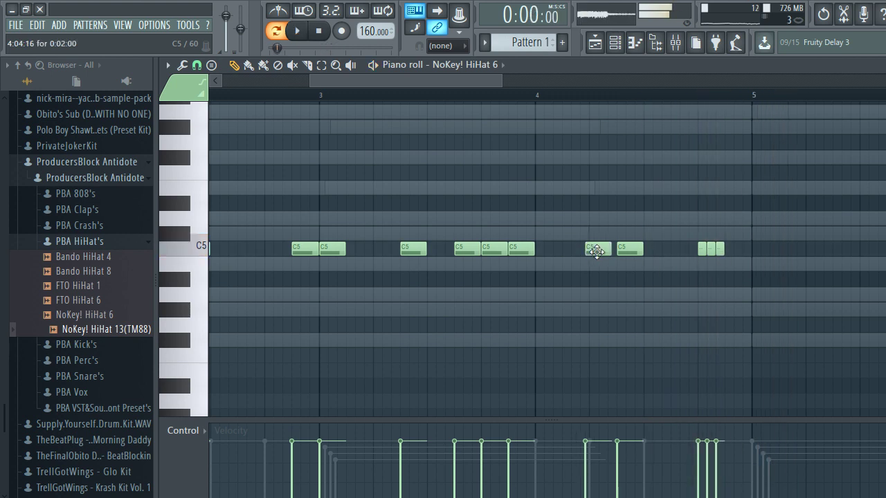
Add a C5 hi-hat hit on step 11 of bar 1 and replay the pattern from the start.
scroll(605, 254, down, 4)
drag(663, 217, 97, 288)
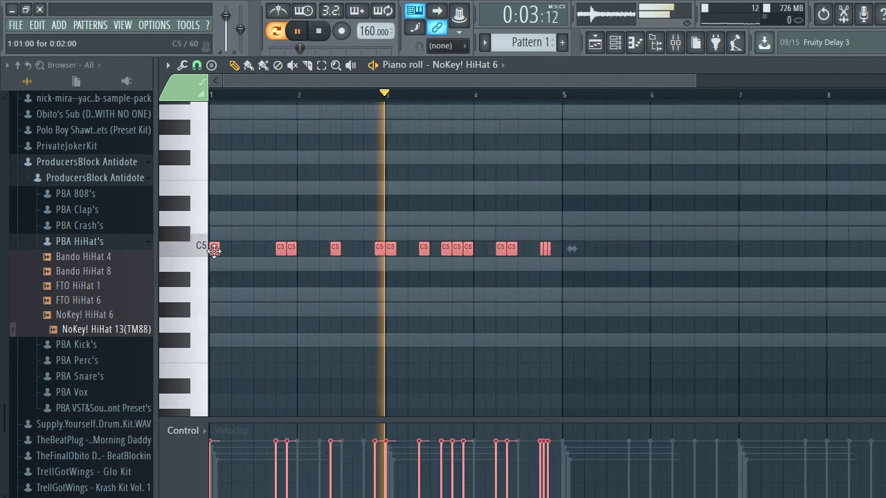
scroll(265, 254, up, 3)
key(space)
key(space)
click(268, 249)
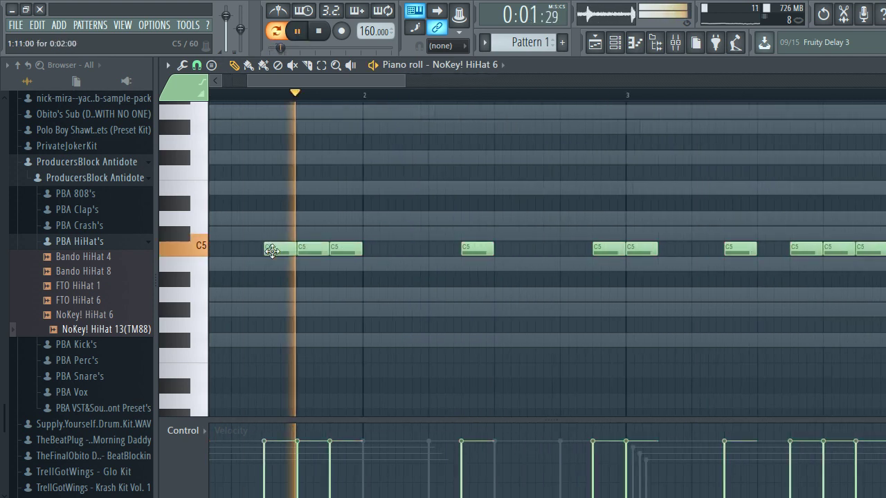
Select all hi-hat notes in bars 1 to 4 and copy them into bars 5 to 8.
scroll(272, 250, down, 4)
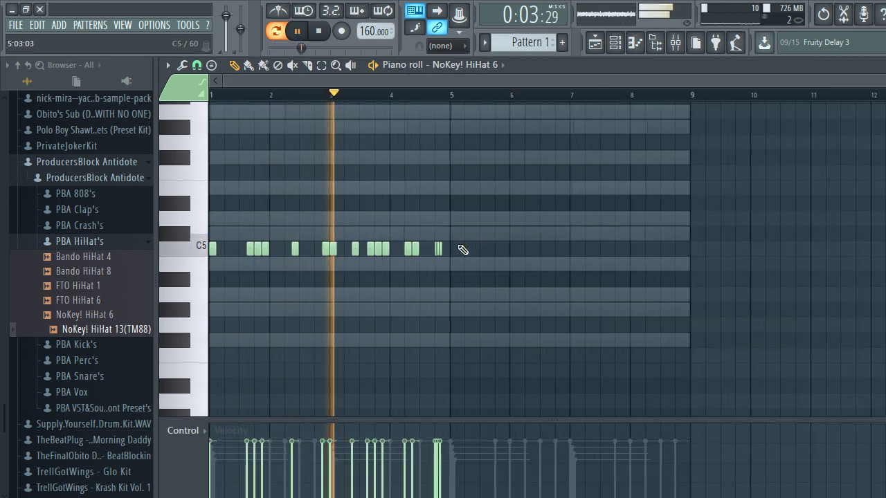
drag(475, 241, 156, 264)
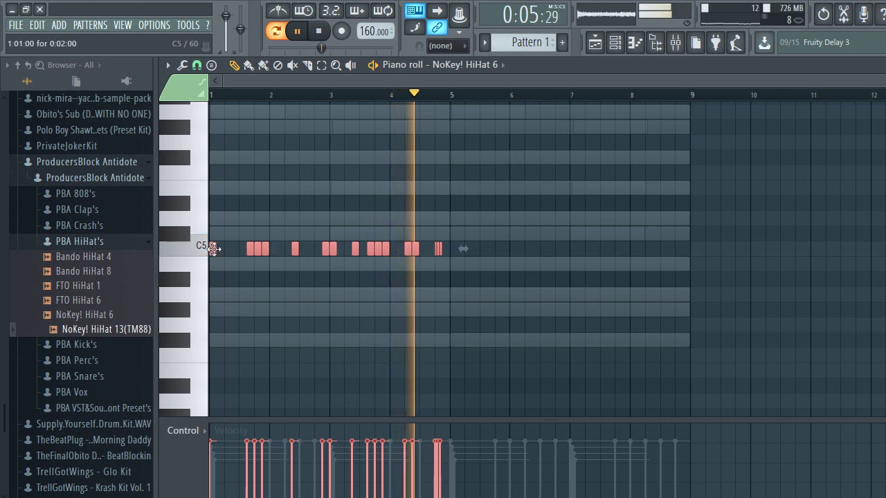
drag(215, 247, 445, 249)
Extend the roll in bar 4 with a fourth short note and add a C5 hit on step 7 of bar 5.
scroll(451, 248, up, 4)
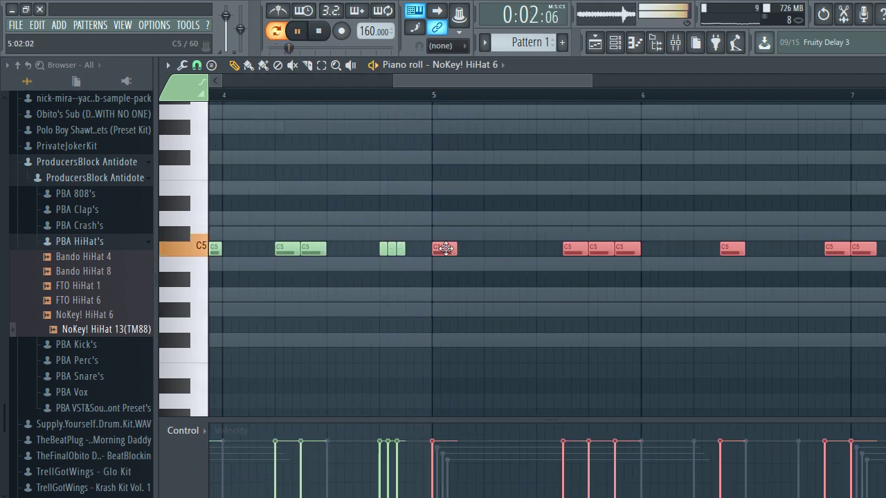
click(401, 248)
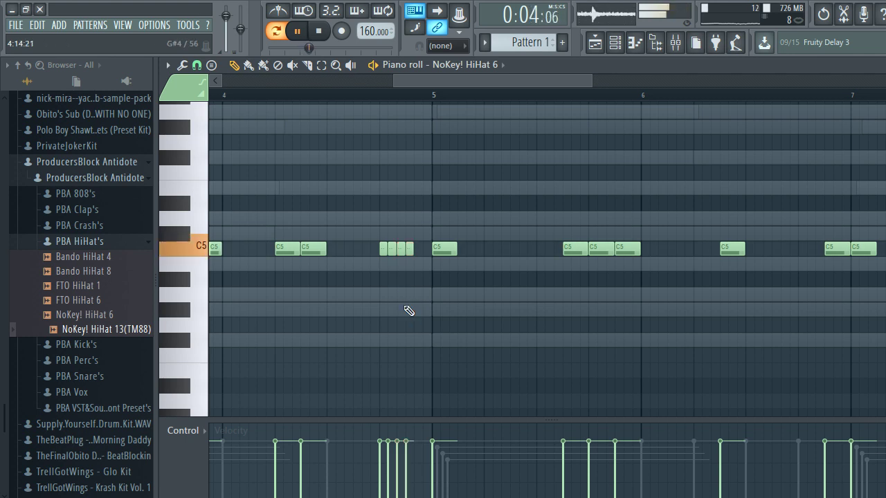
scroll(409, 311, down, 4)
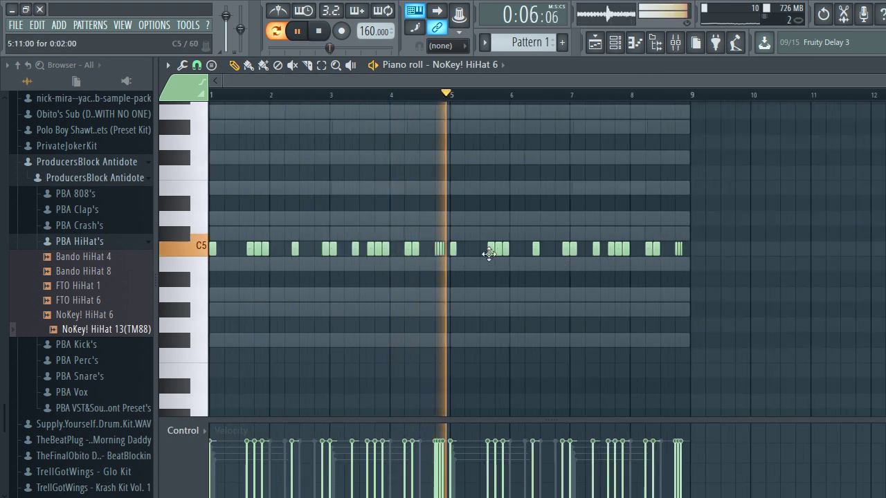
scroll(474, 246, up, 4)
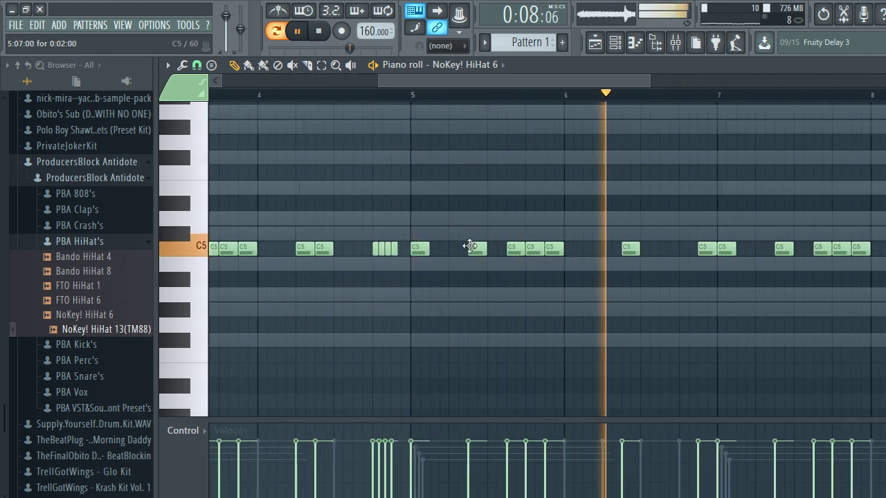
Add a C5 hi-hat hit on step 5 of bar 7, directly before the existing hit.
scroll(491, 252, down, 4)
scroll(605, 257, up, 3)
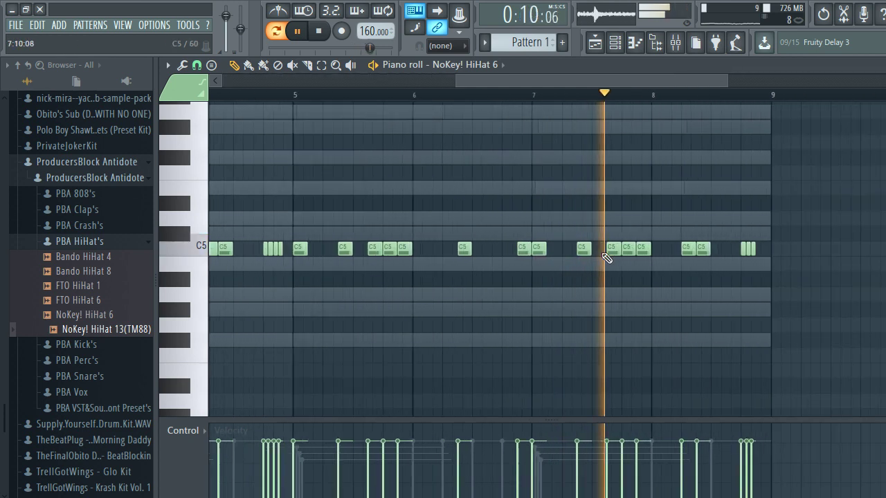
scroll(604, 257, up, 2)
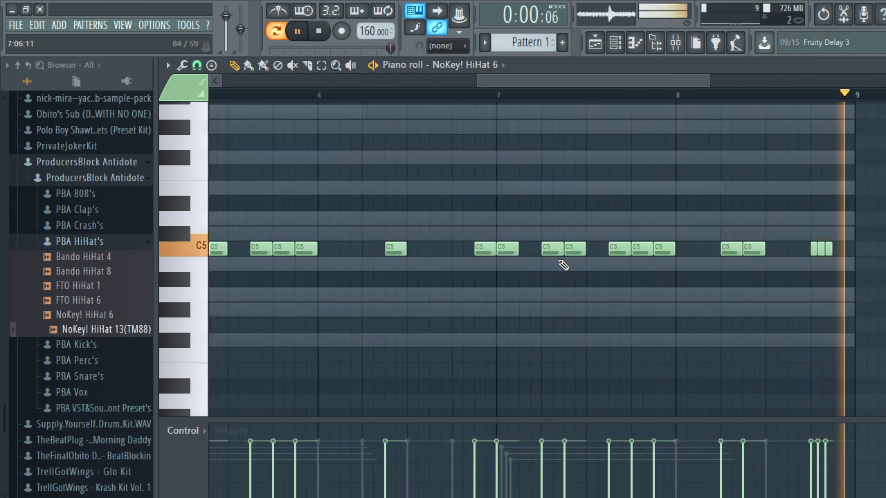
scroll(563, 265, down, 5)
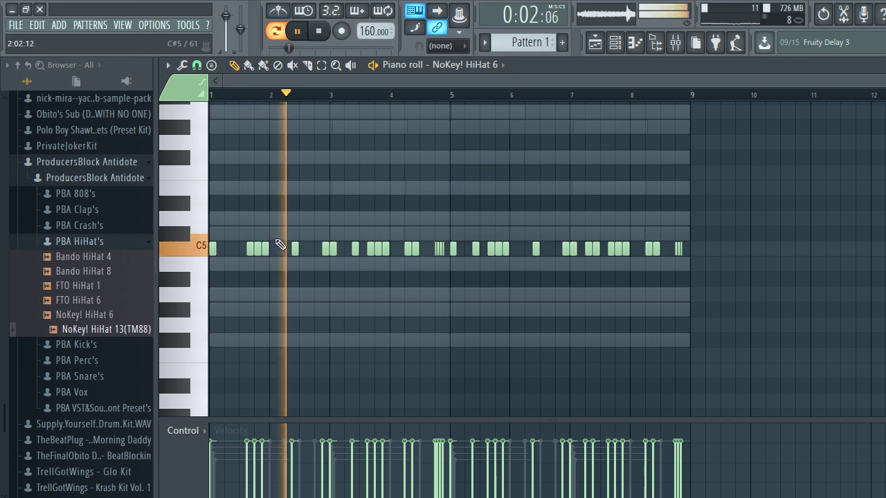
Collapse the PBA HiHat's folder and add C5 hits on step 3 and at the end of bar 8.
click(78, 242)
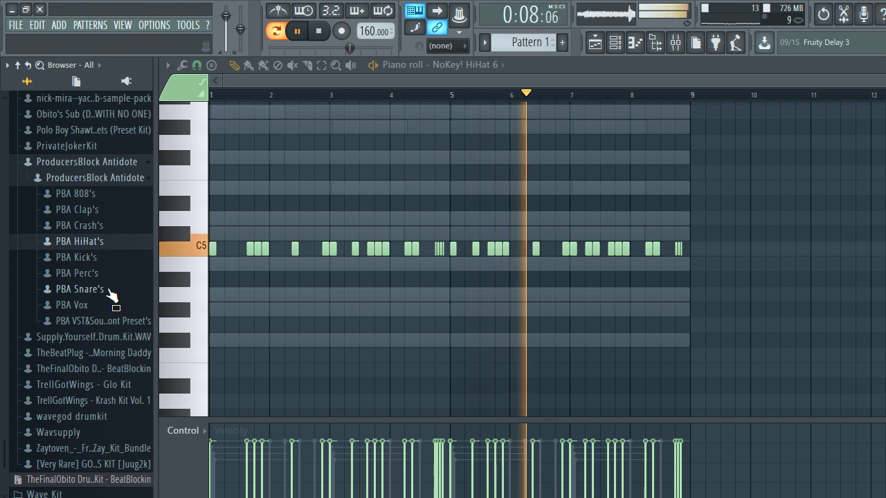
scroll(602, 272, up, 3)
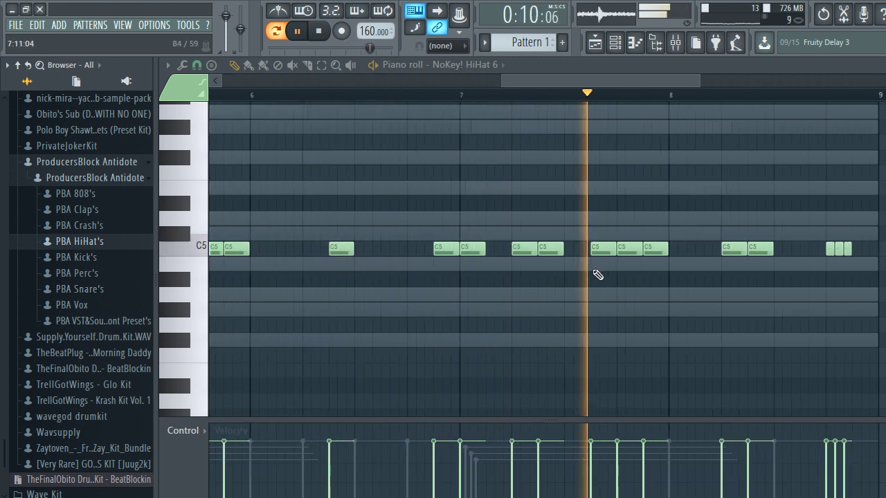
click(695, 248)
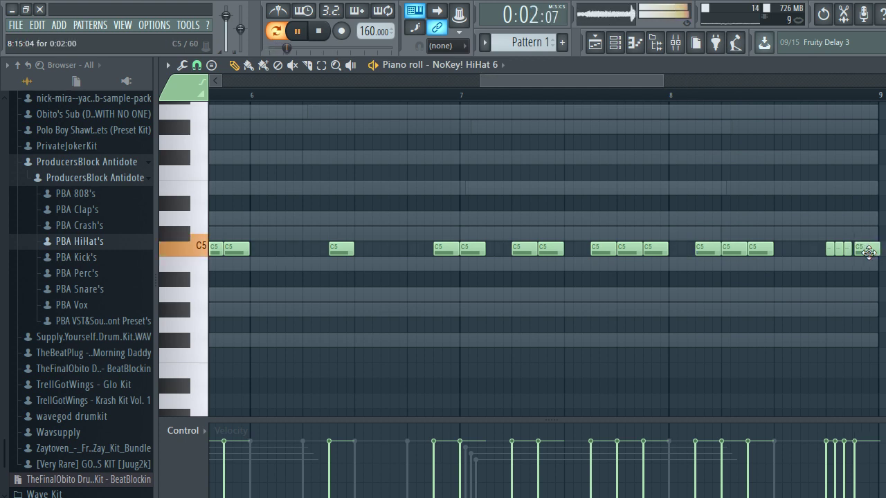
Add the Bando Clap 1 sample from the PBA Clap's folder to the channel rack as a new channel above the hi-hat.
click(597, 43)
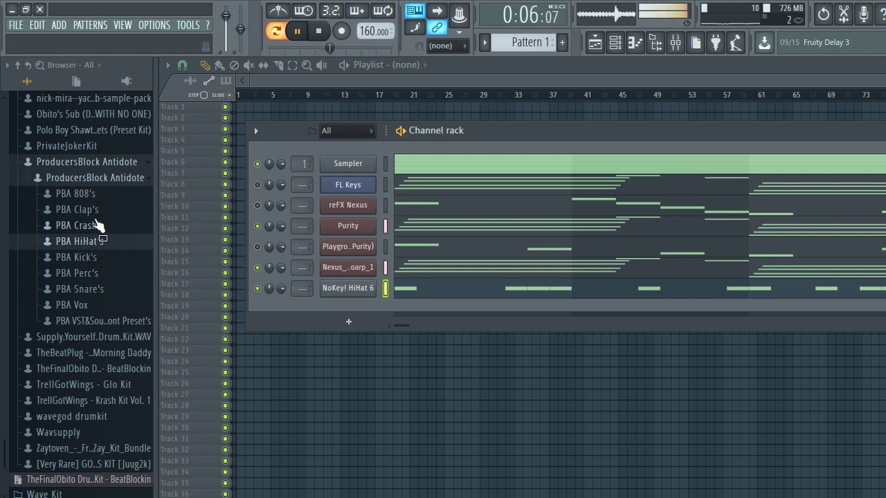
click(96, 211)
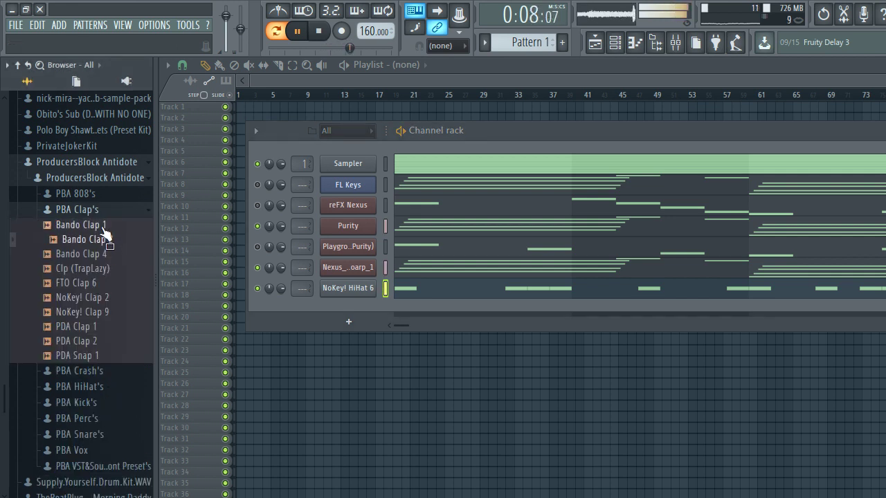
drag(104, 237, 361, 276)
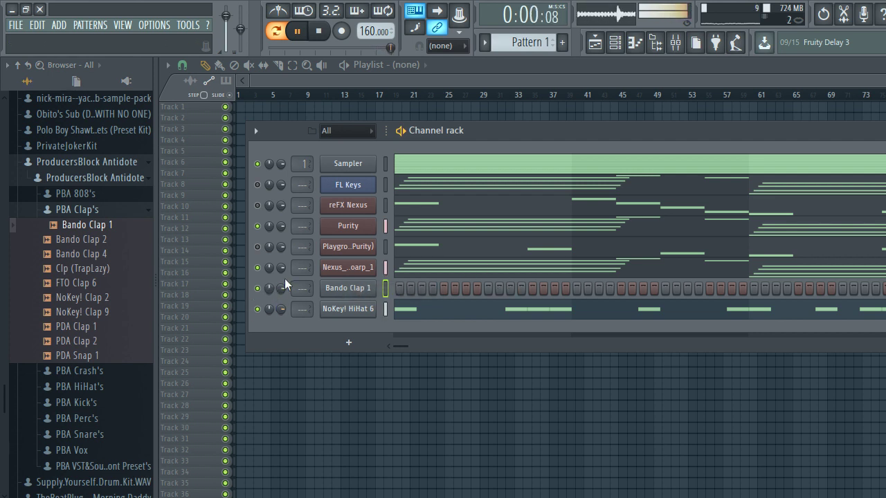
Turn on Normalize for the Bando Clap 1 sample, close its settings and collapse the PBA Clap's folder.
click(348, 287)
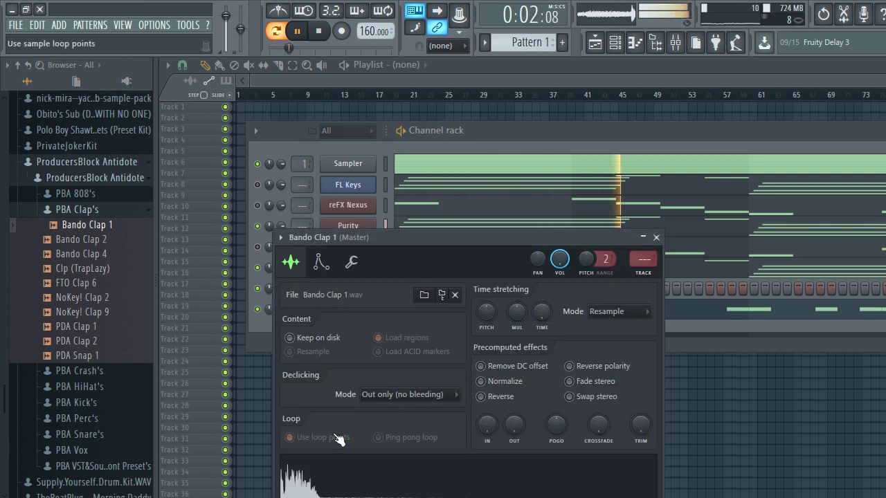
click(480, 382)
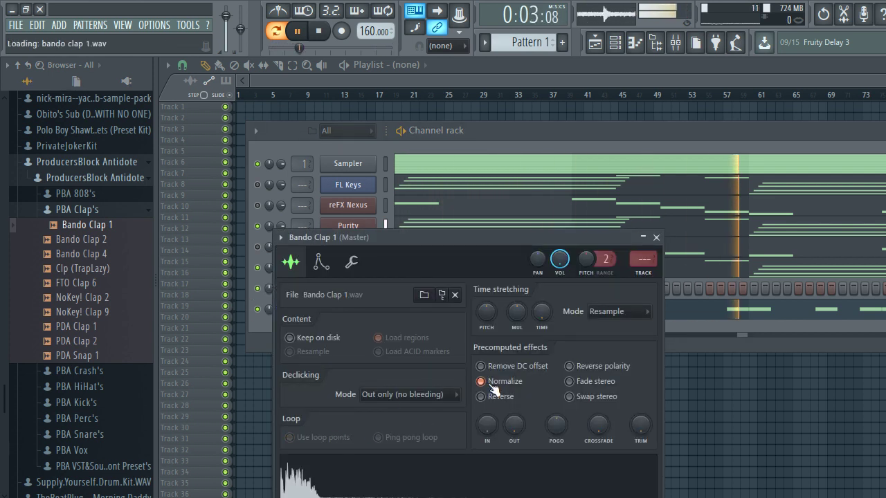
click(655, 237)
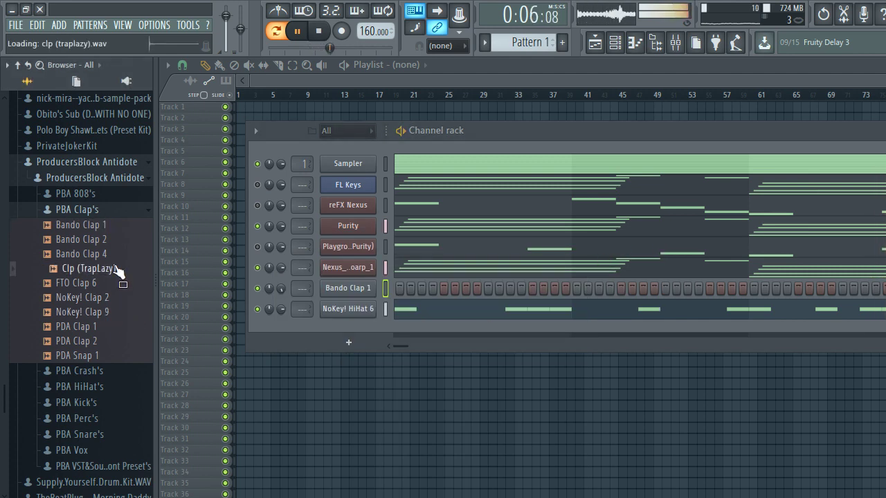
click(102, 387)
click(102, 386)
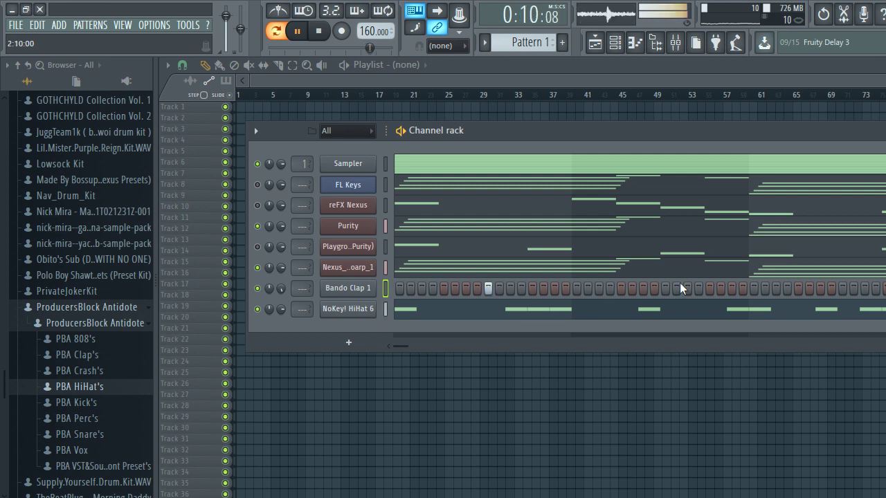
Add Bando Clap 1 hits on step 9 of every bar from bar 1 to bar 8.
drag(839, 292, 676, 282)
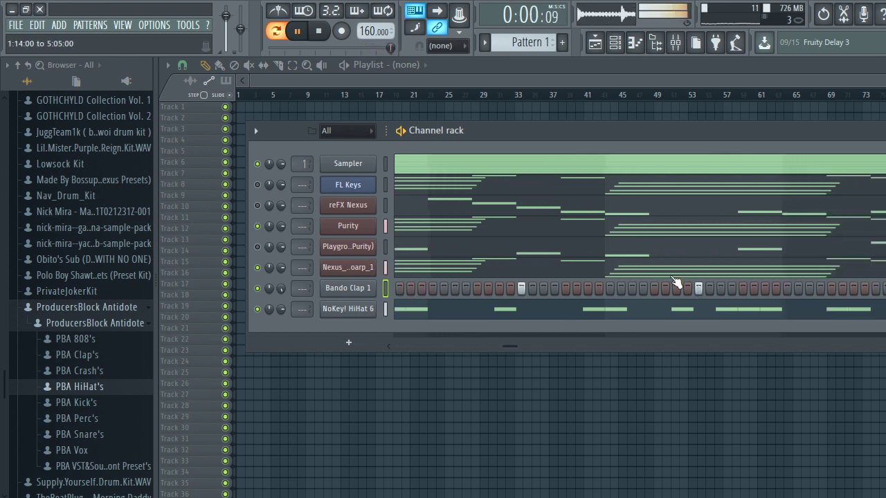
drag(880, 290, 707, 293)
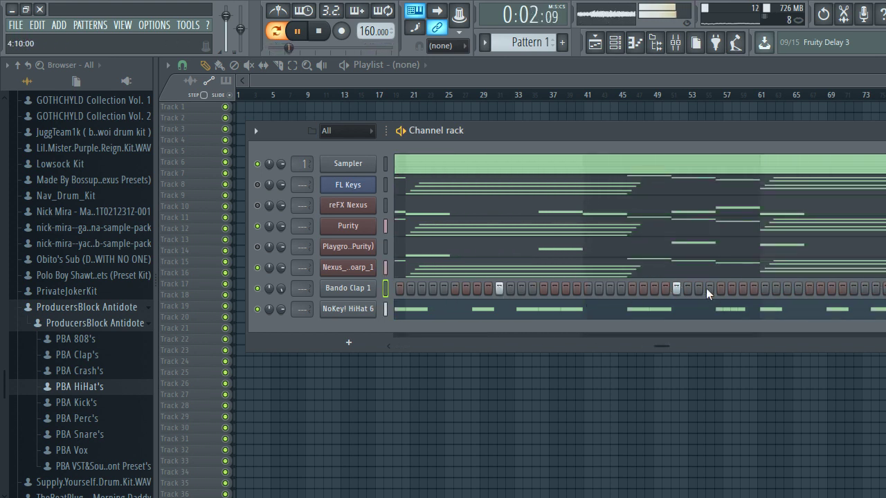
drag(855, 289, 622, 279)
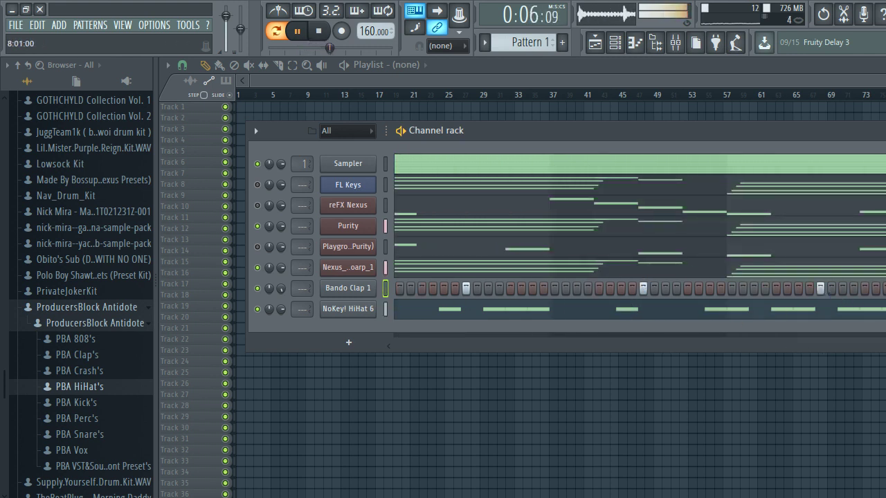
drag(884, 287, 810, 283)
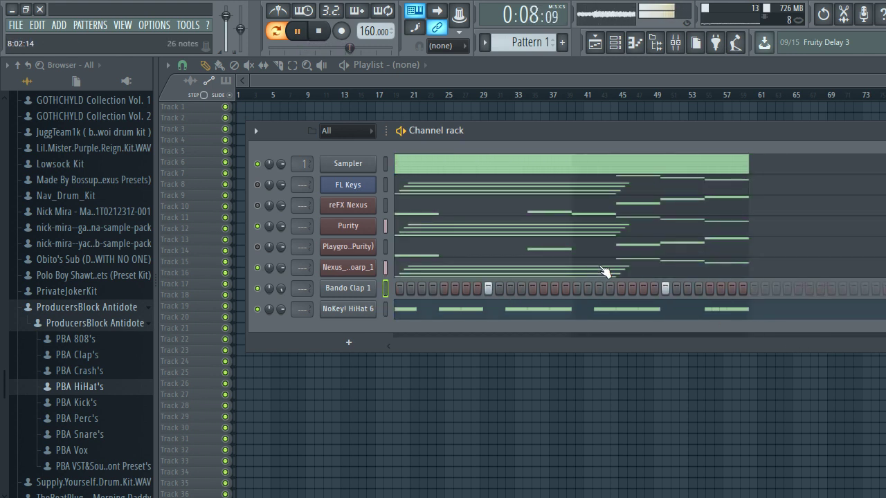
Load the Snap sample from the CamBeatz Drumkit's Claps folder onto the NoKey! HiHat 6 channel.
scroll(66, 249, up, 15)
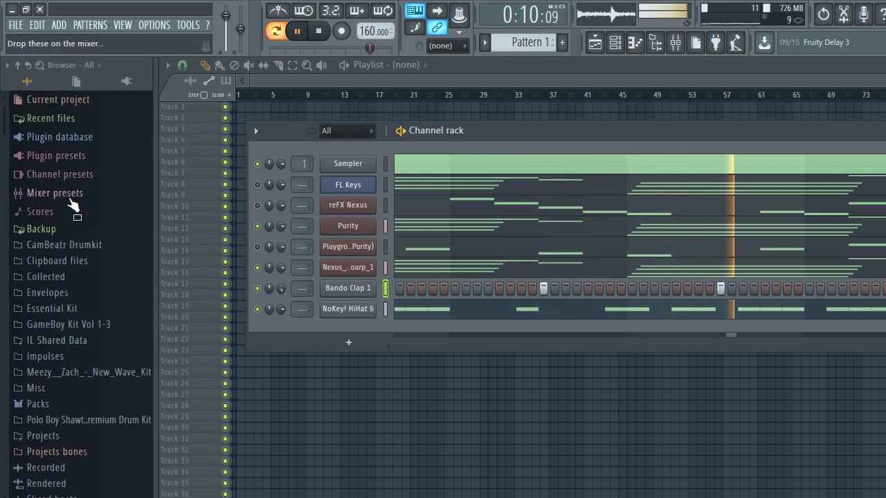
click(70, 247)
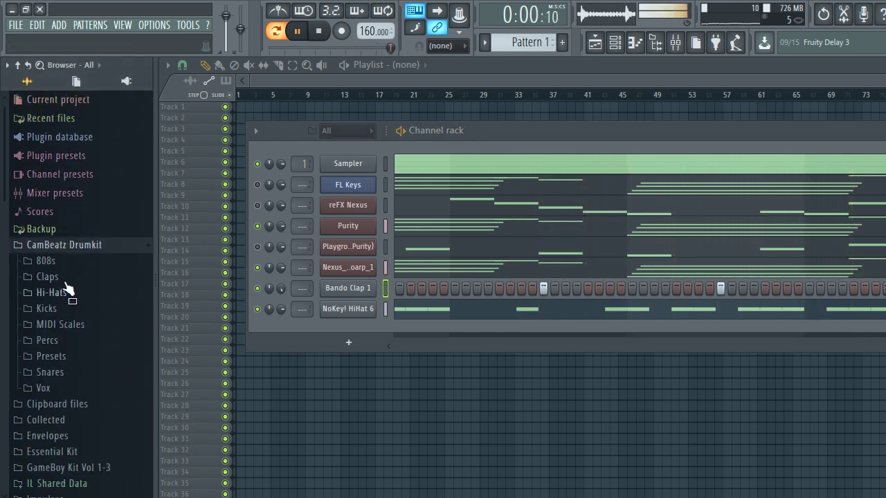
click(65, 279)
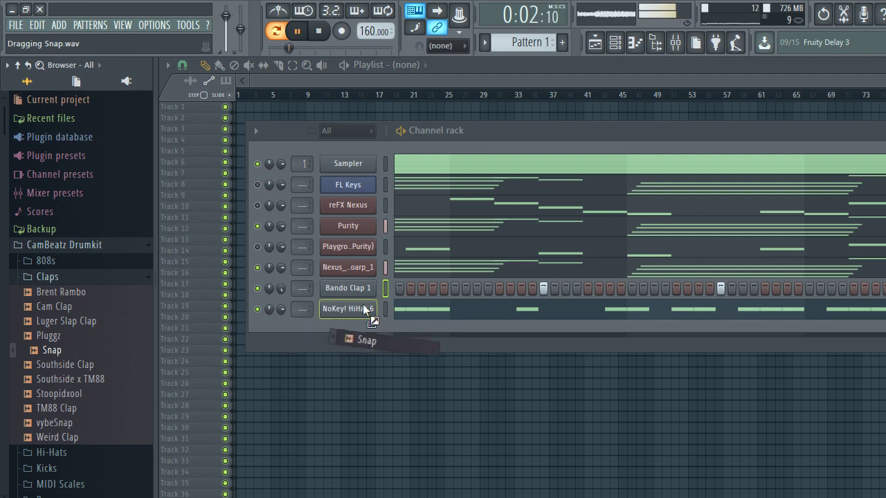
drag(362, 304, 364, 308)
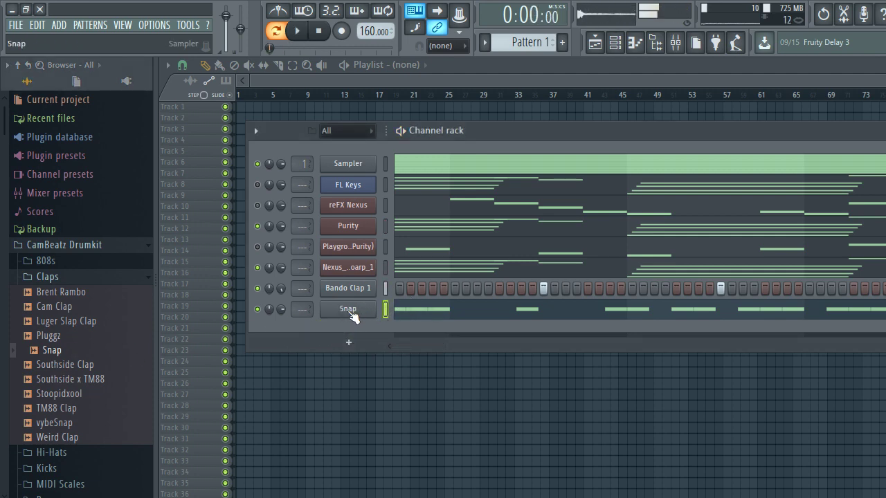
Reload NoKey! HiHat 6 from the recent files into the hi-hat channel and add Snap as a separate channel above it.
scroll(104, 296, down, 4)
scroll(78, 143, up, 4)
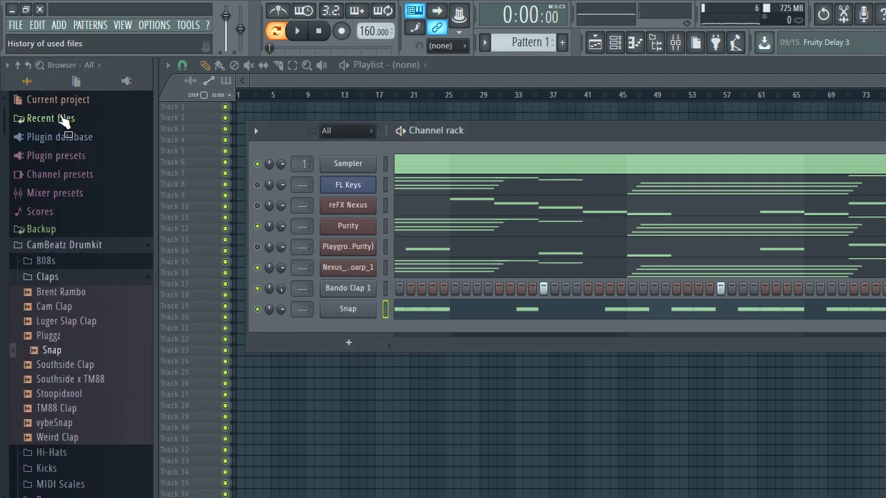
click(63, 119)
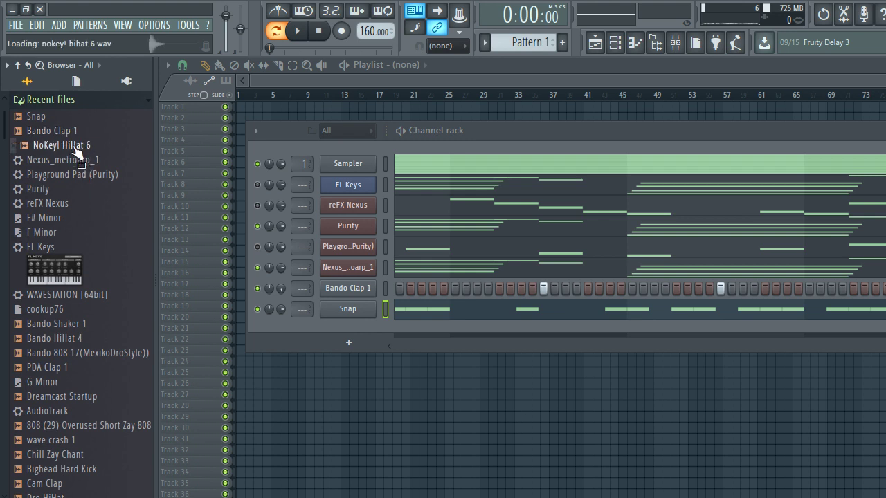
drag(359, 307, 335, 299)
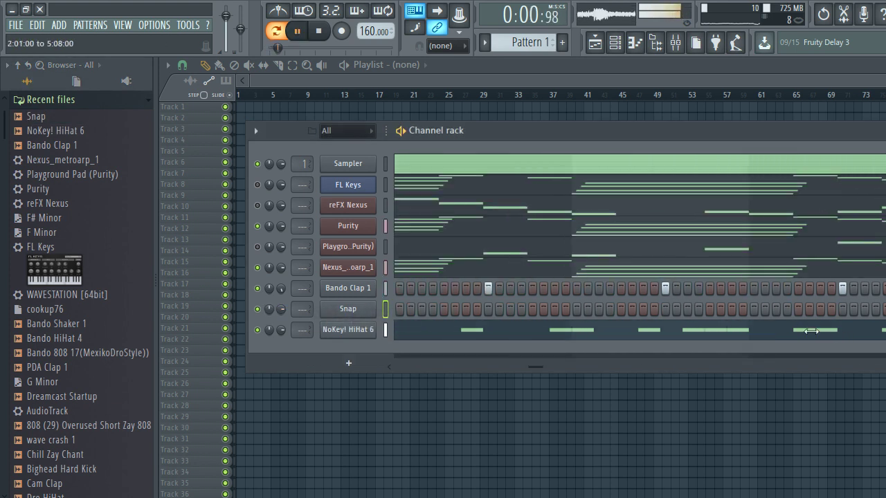
Add Snap hits on steps 3 and 15 of bar 2 and collapse the recent files list.
click(554, 308)
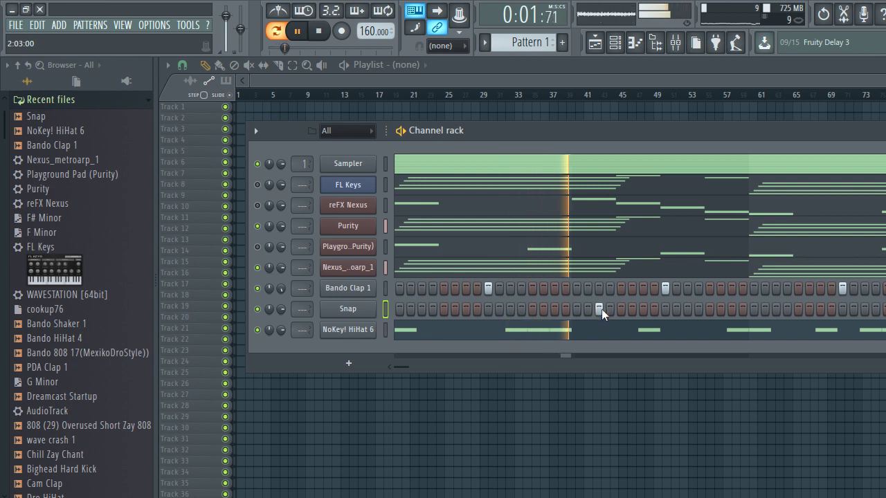
click(663, 309)
click(115, 99)
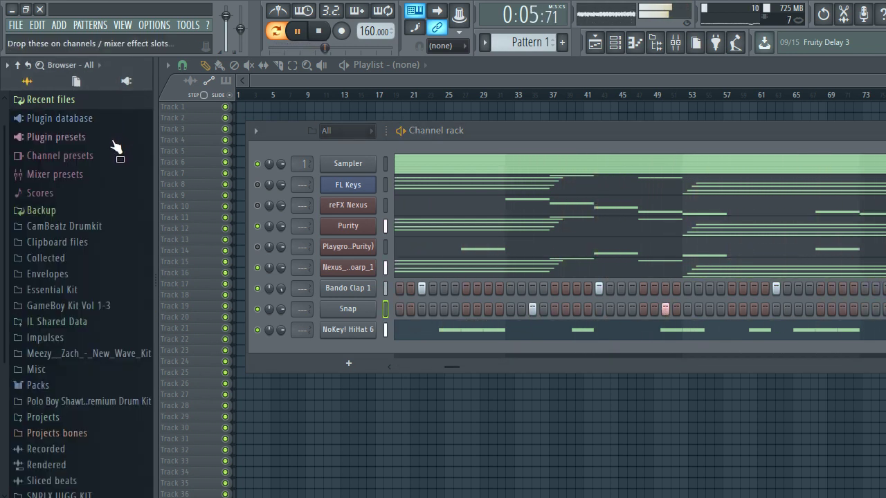
Add Bando Snare 12 (MexikoDro) from ProducersBlock Antidote's PBA Snare's folder as a new channel below Snap.
scroll(124, 242, down, 3)
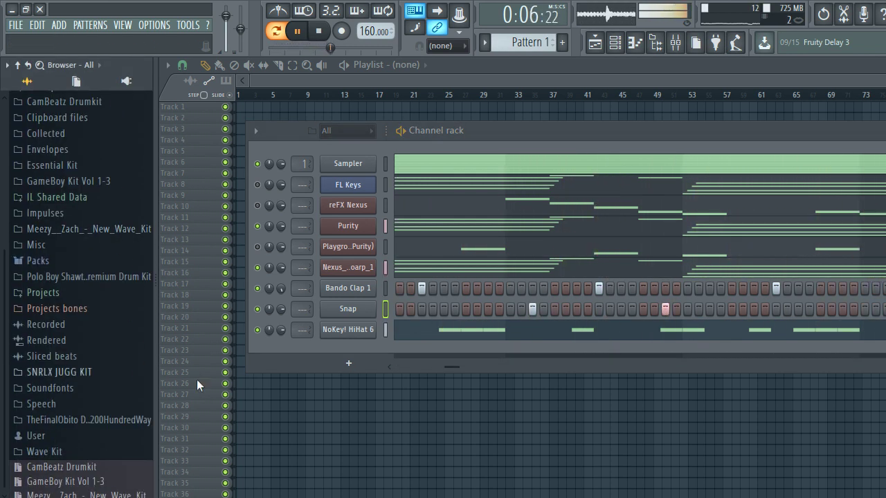
click(63, 419)
click(62, 420)
click(54, 435)
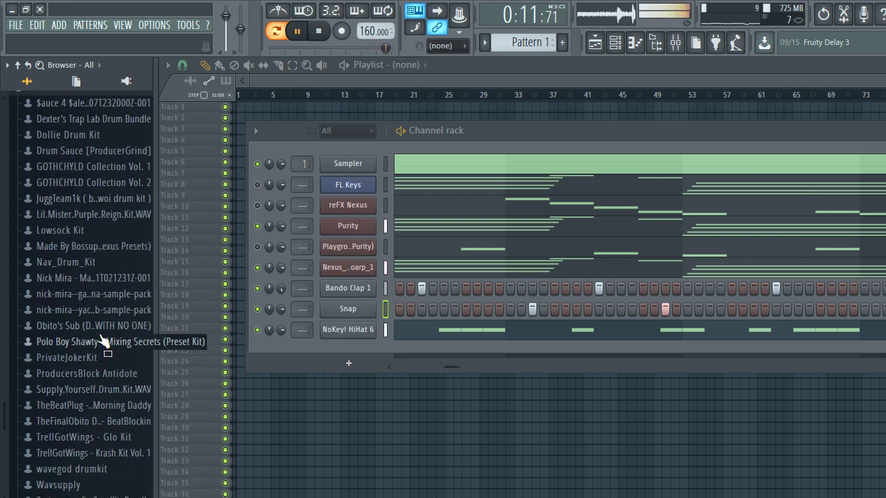
click(98, 373)
click(99, 389)
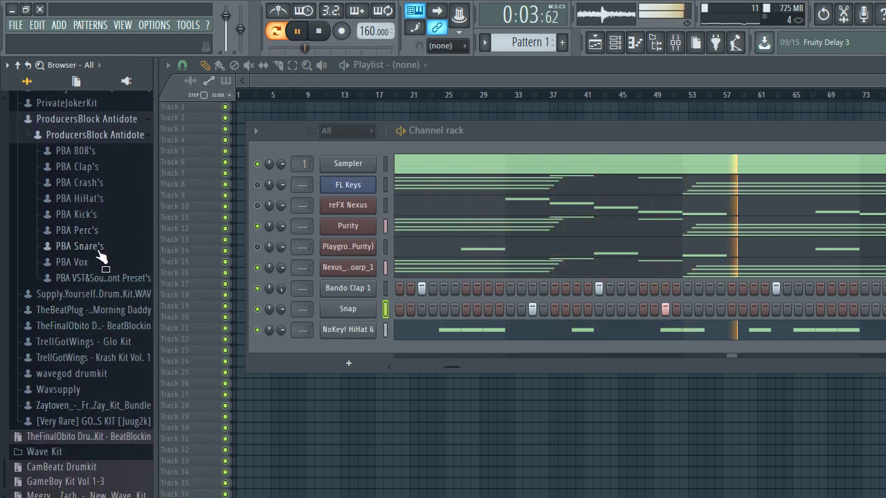
click(100, 247)
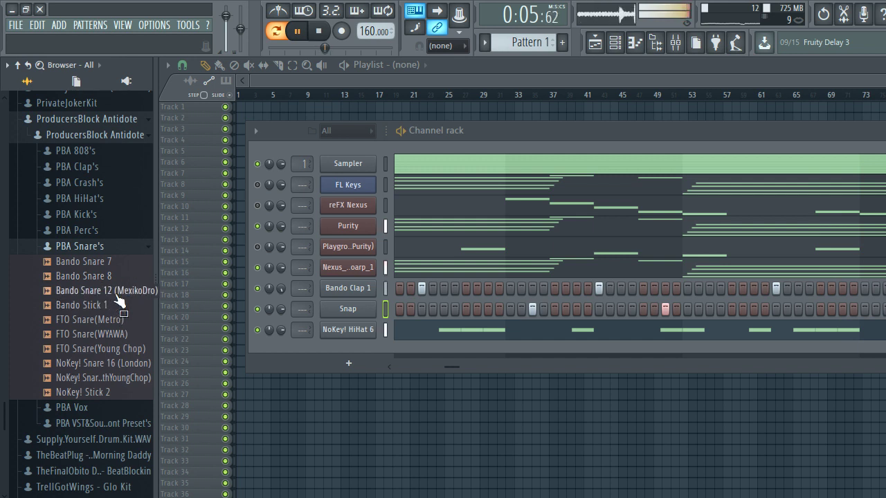
drag(348, 310, 358, 319)
click(112, 322)
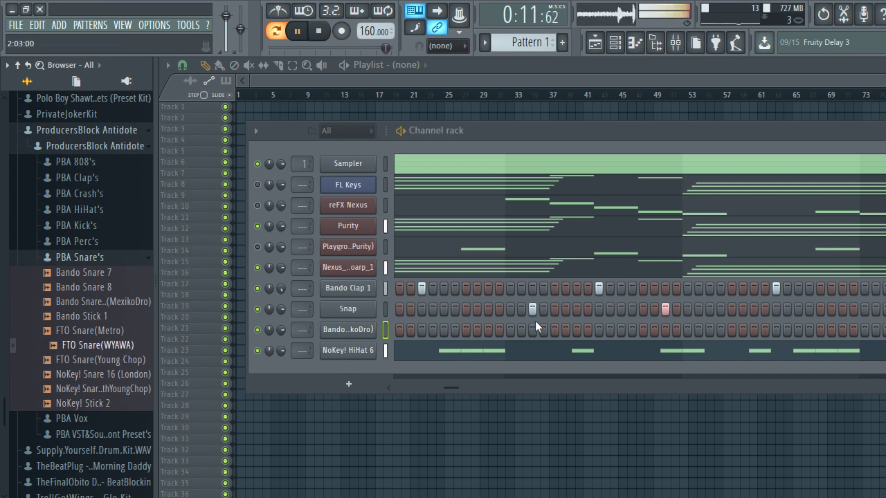
Add Bando Snare 12 hits on step 15 of bar 3 and steps 3 and 15 of bar 4, and check its sample settings.
click(754, 331)
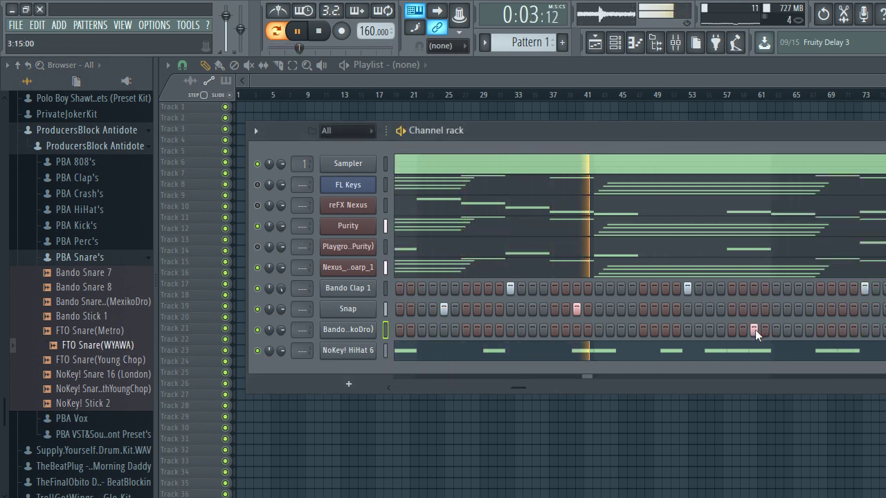
click(797, 330)
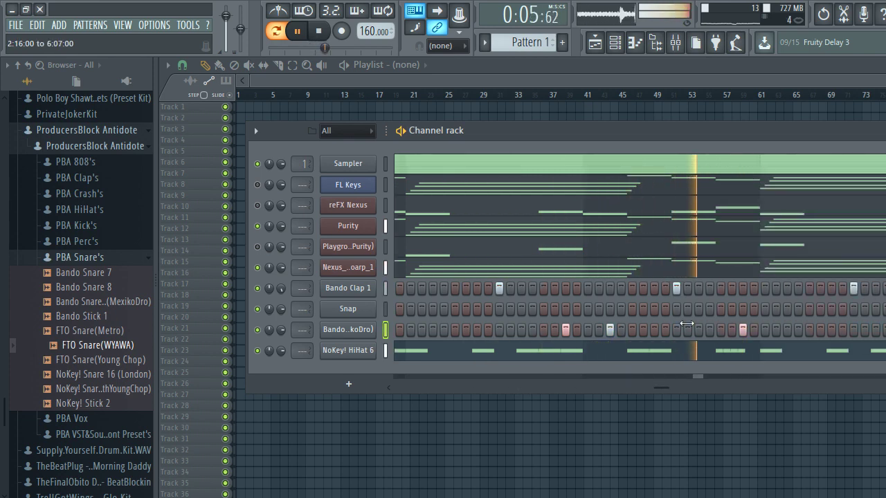
key(space)
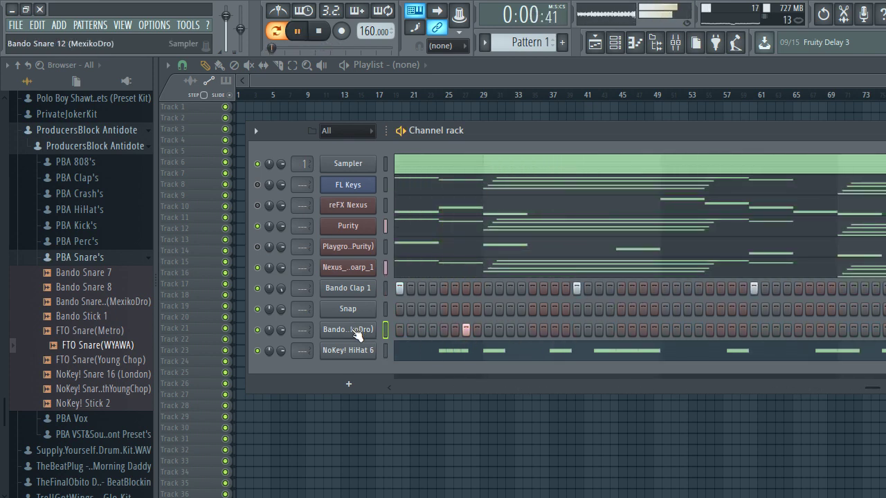
click(349, 330)
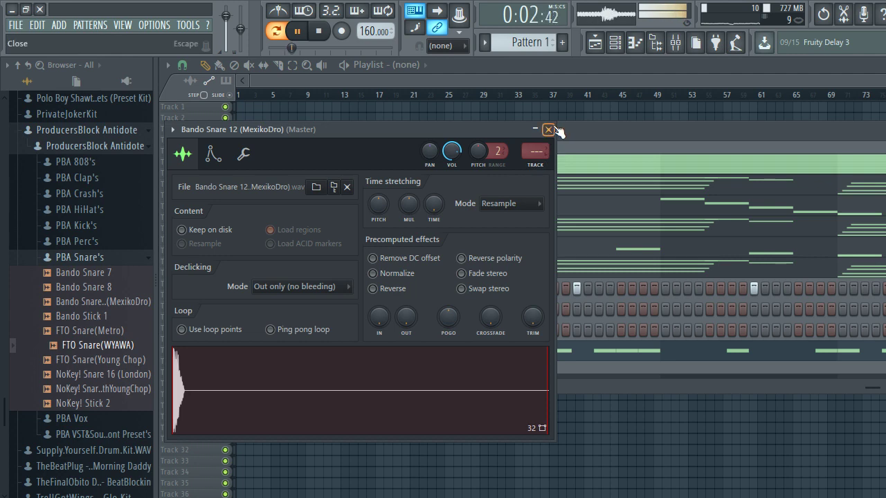
click(548, 129)
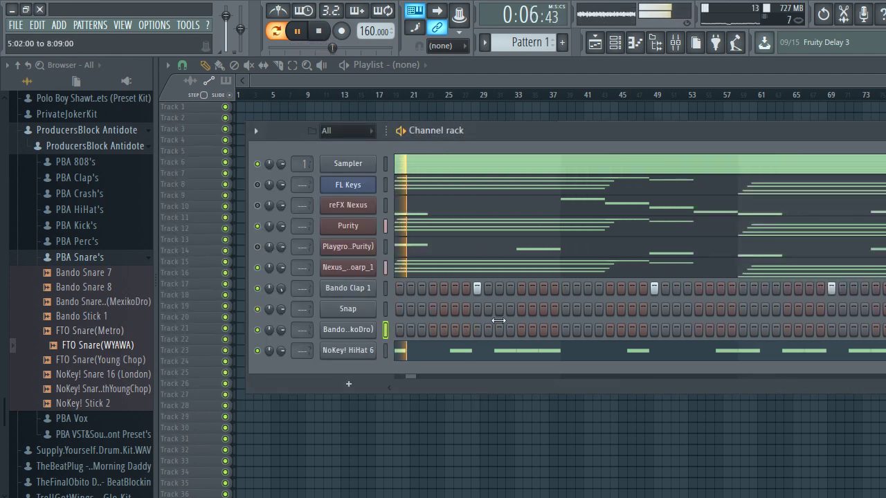
Add Snap hits in the second half of the pattern, beginning on step 3 of bar 6.
click(566, 309)
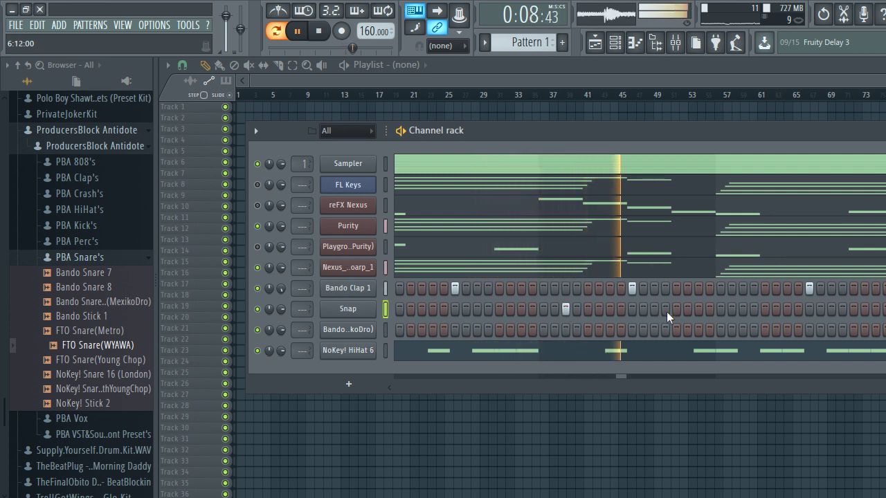
click(654, 309)
click(698, 310)
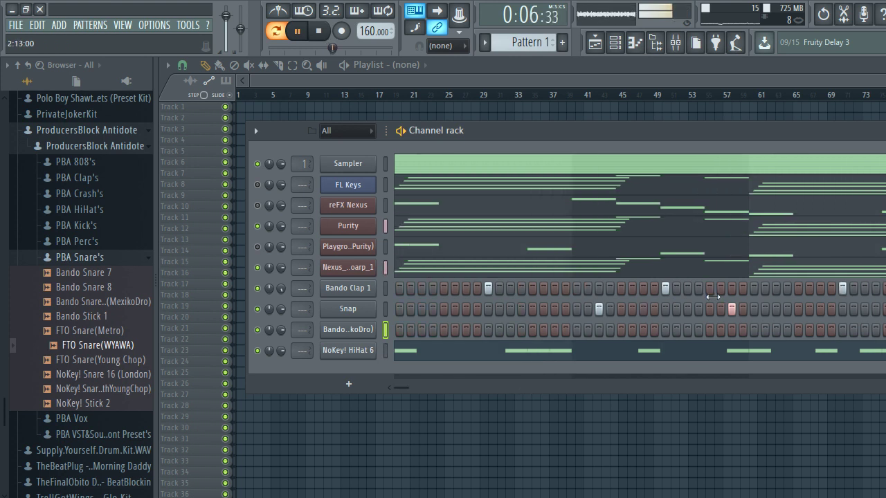
Reposition the channel rack and add Cam Snare from the CamBeatz Drumkit's Snares folder as a new channel below Snap.
drag(625, 153, 521, 102)
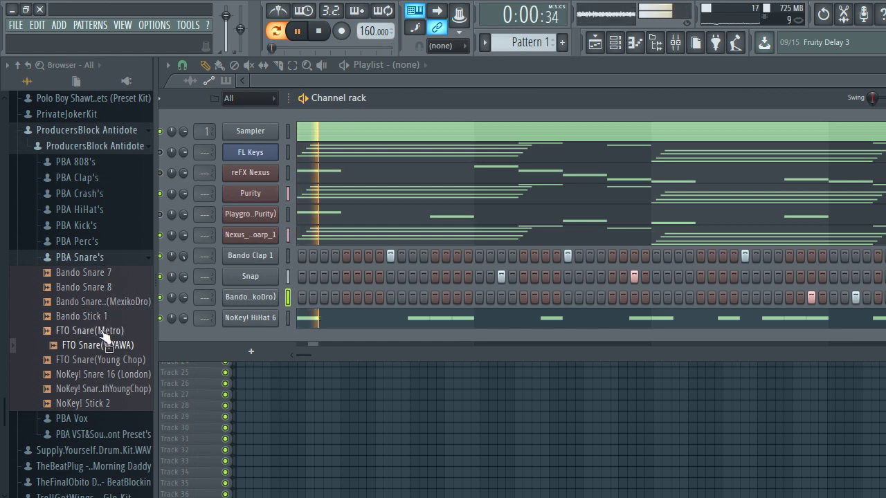
scroll(69, 273, up, 10)
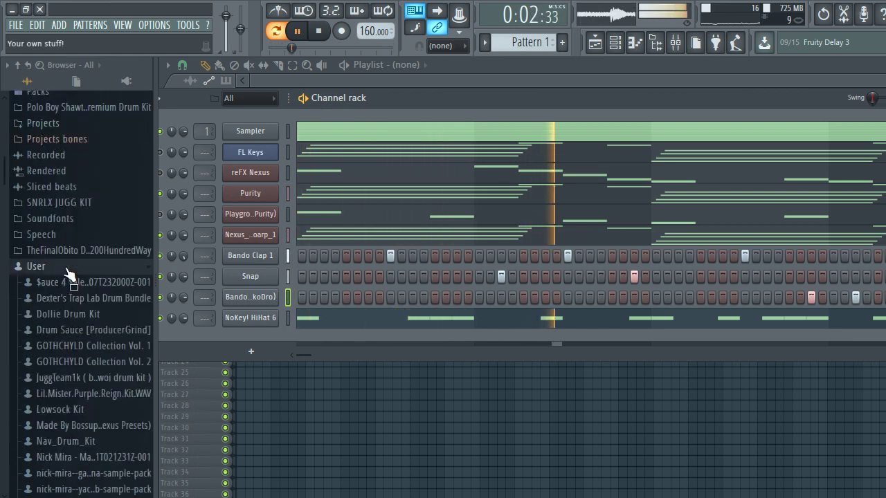
scroll(70, 274, up, 8)
click(83, 248)
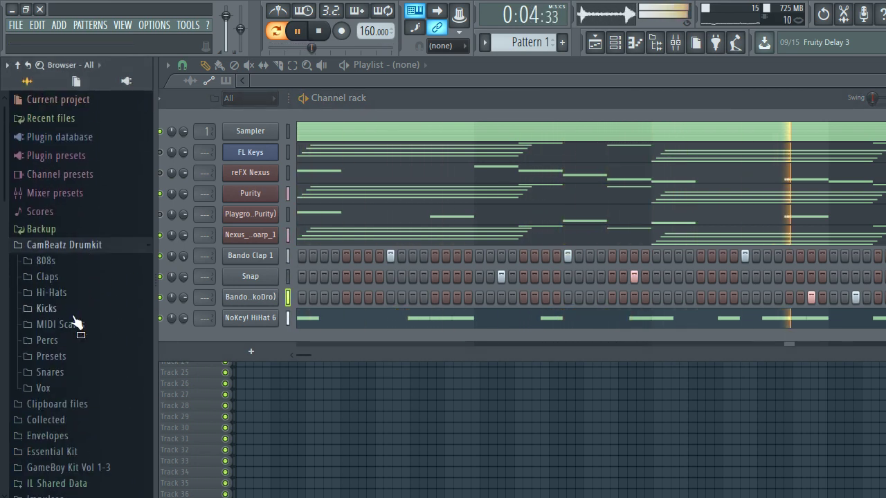
click(67, 374)
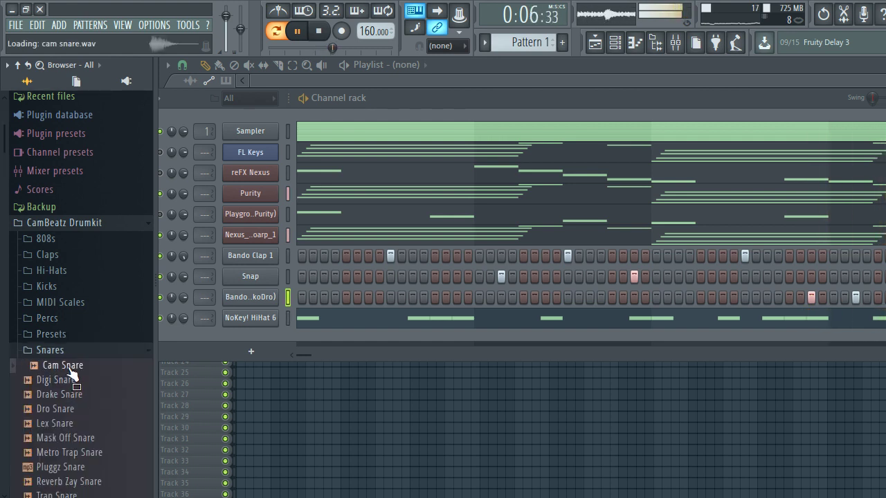
drag(243, 283, 246, 293)
Open Cam Snare's piano roll and place C5 notes in bar 1: a longer one on step 11 and a short one on step 13.
scroll(531, 230, down, 1)
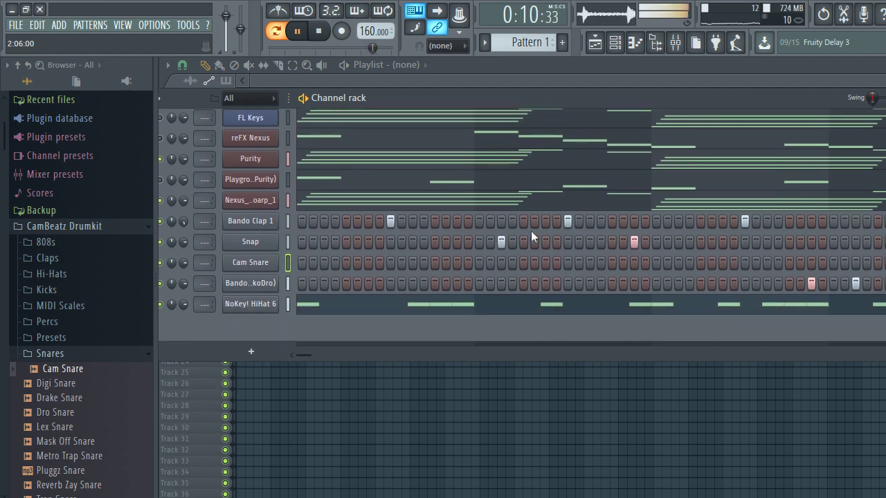
right_click(257, 278)
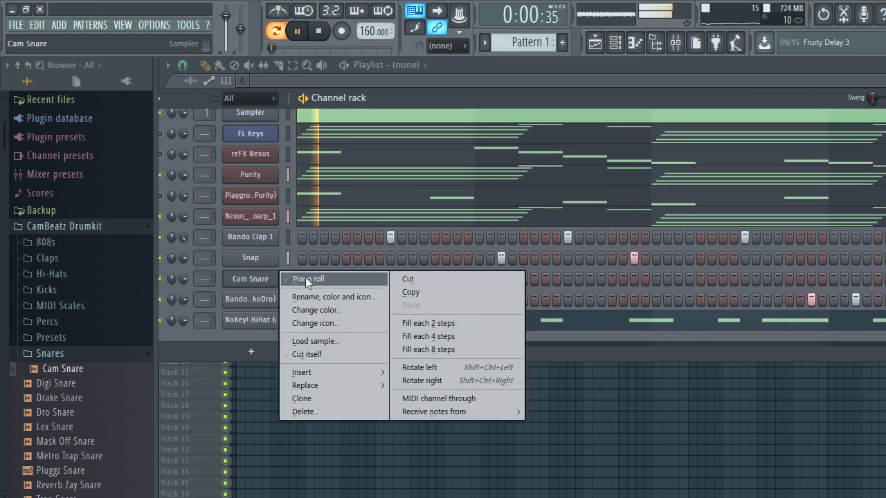
click(307, 277)
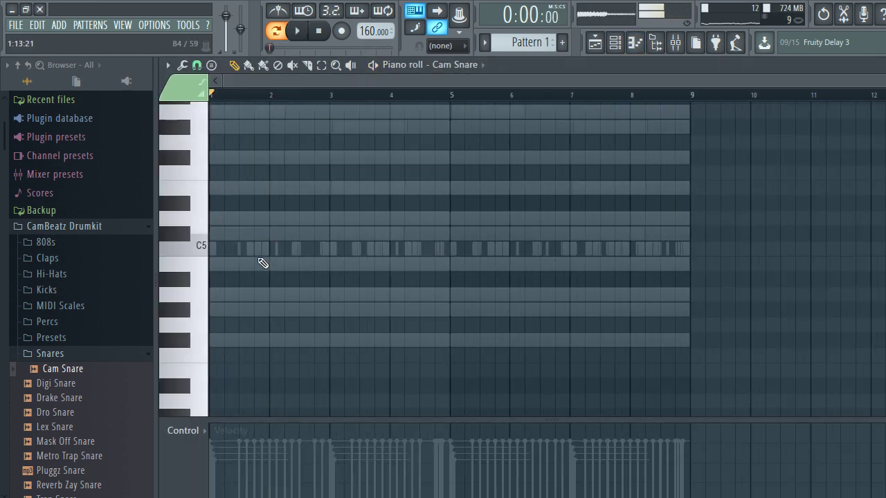
scroll(242, 258, up, 2)
scroll(273, 249, up, 2)
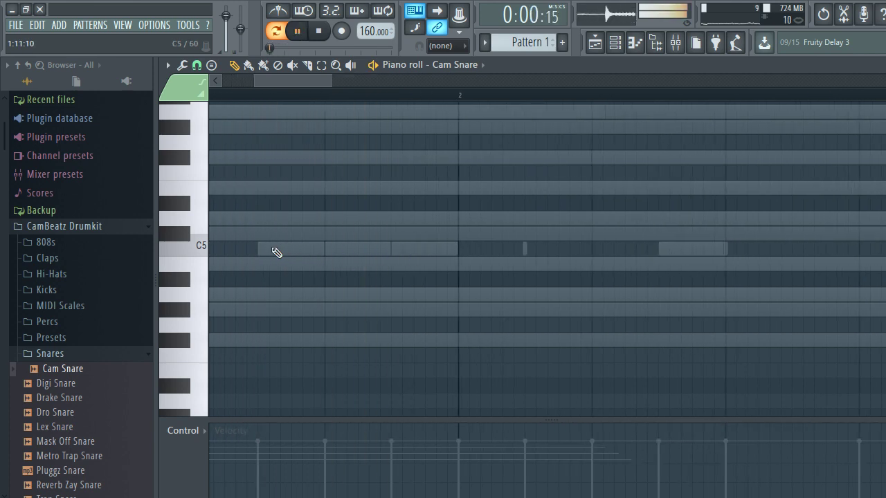
key(space)
click(328, 249)
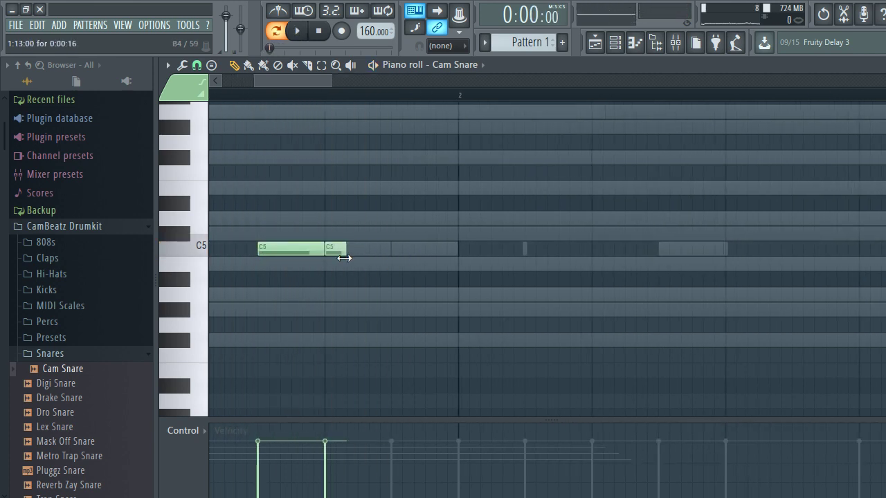
Repeat the short Cam Snare note from step 13 through step 15 of bar 1 to form a rapid roll.
key(ctrl+b)
key(ctrl+a)
key(ctrl+b)
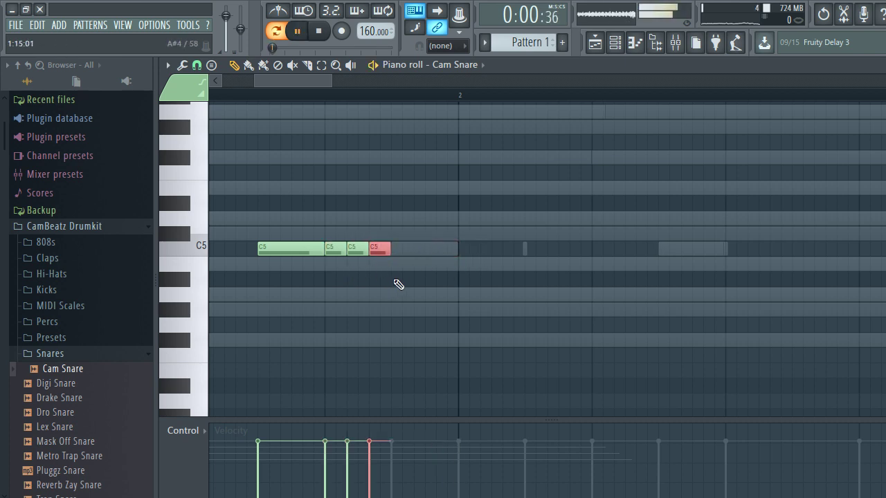
scroll(399, 285, down, 2)
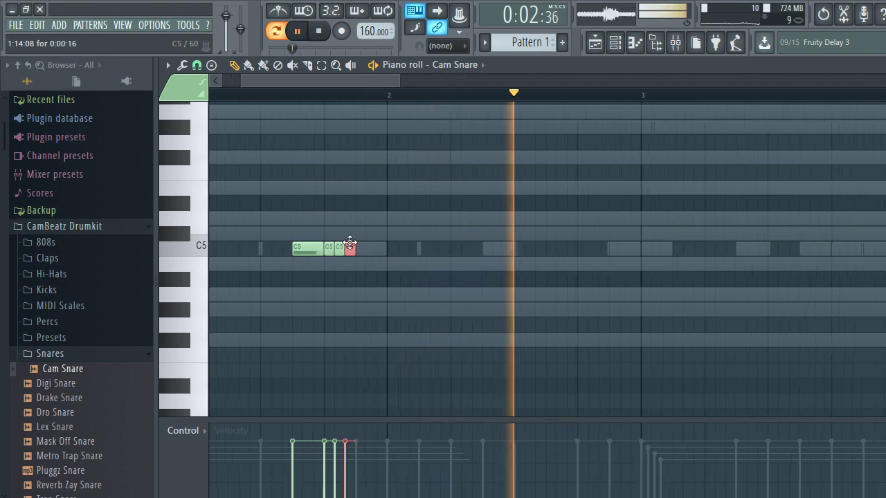
key(ctrl+b)
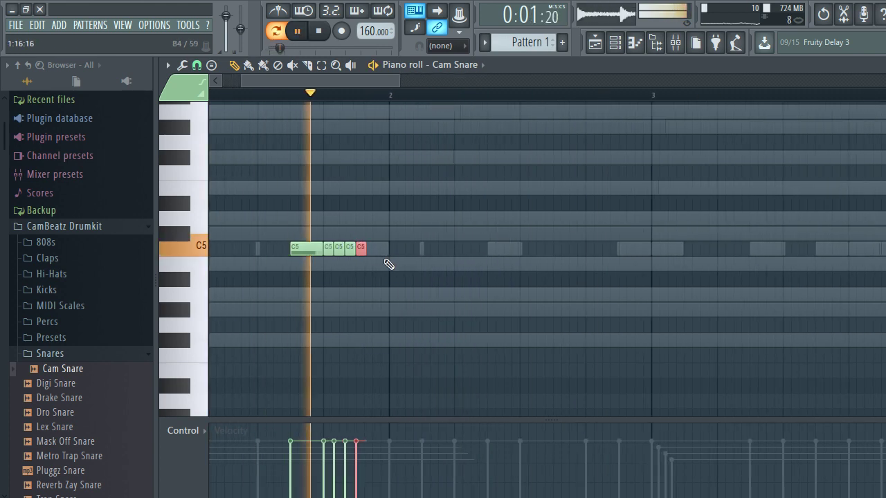
Copy the five-note Cam Snare roll from bar 1 to the same position in bar 4.
scroll(415, 256, down, 5)
scroll(400, 254, up, 5)
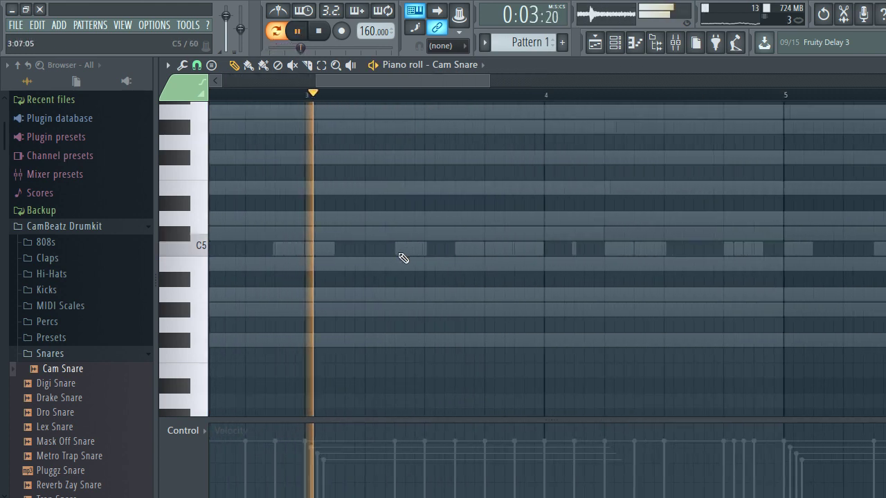
scroll(638, 273, down, 3)
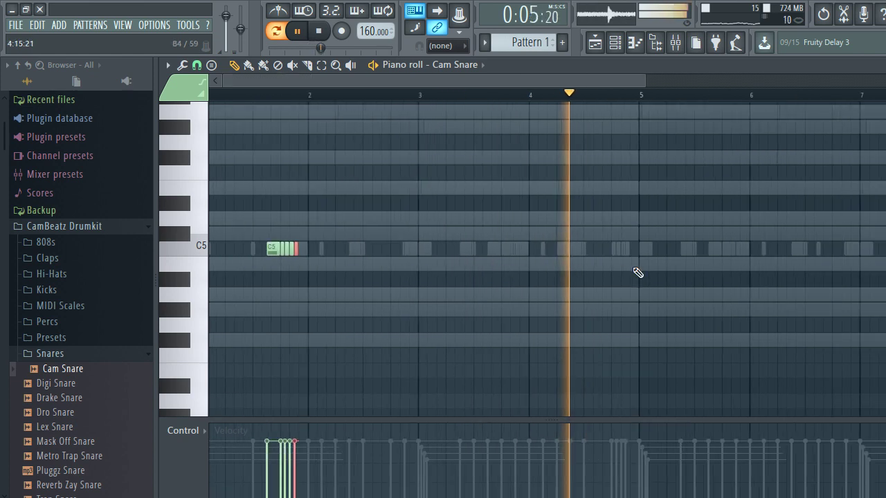
key(space)
scroll(588, 257, up, 3)
scroll(484, 298, down, 4)
scroll(250, 388, up, 4)
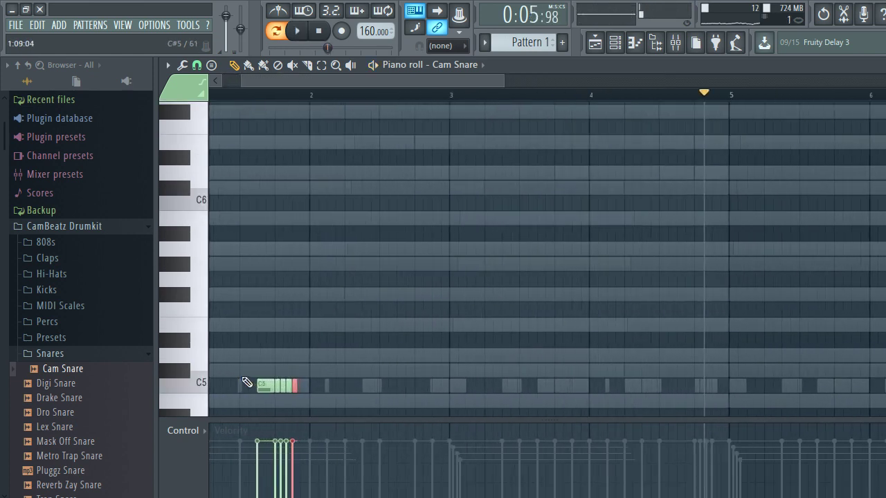
scroll(247, 383, up, 1)
drag(257, 364, 768, 389)
Play back the pattern and delete the last note of the Cam Snare roll in bar 4.
key(space)
scroll(726, 380, up, 3)
key(space)
key(space)
scroll(757, 382, down, 4)
scroll(761, 392, up, 1)
scroll(761, 392, up, 3)
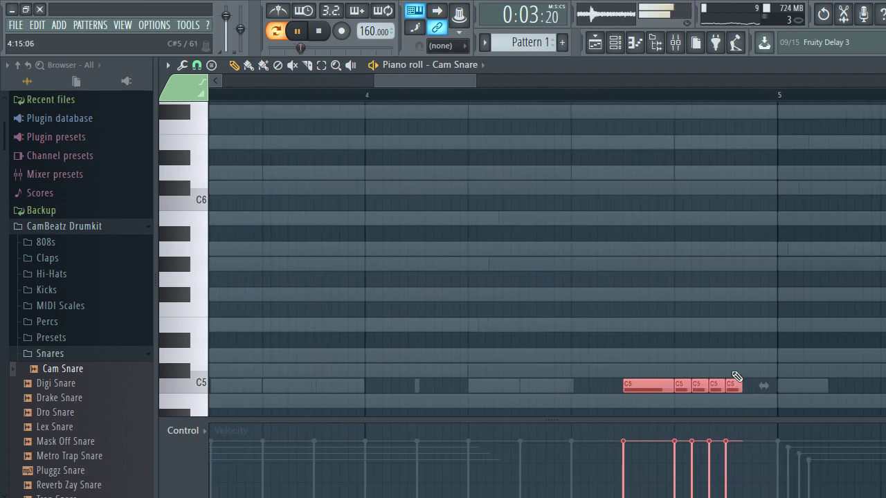
right_click(733, 381)
scroll(717, 340, down, 4)
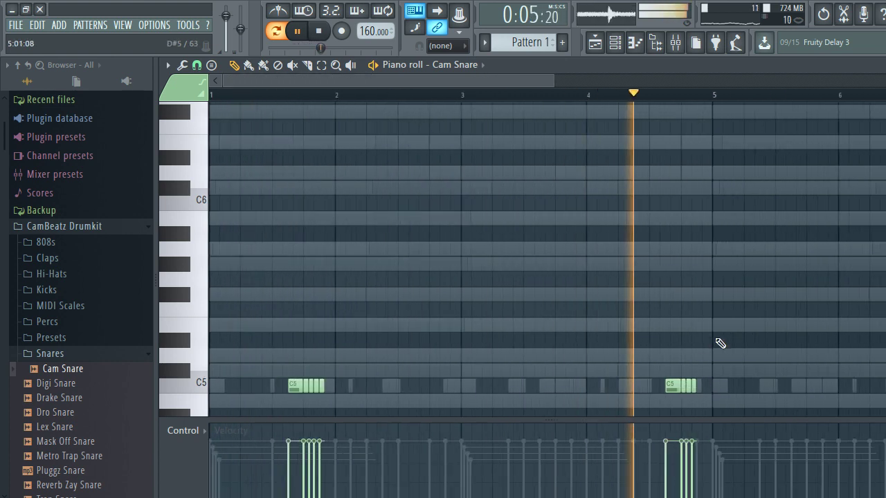
scroll(720, 343, down, 2)
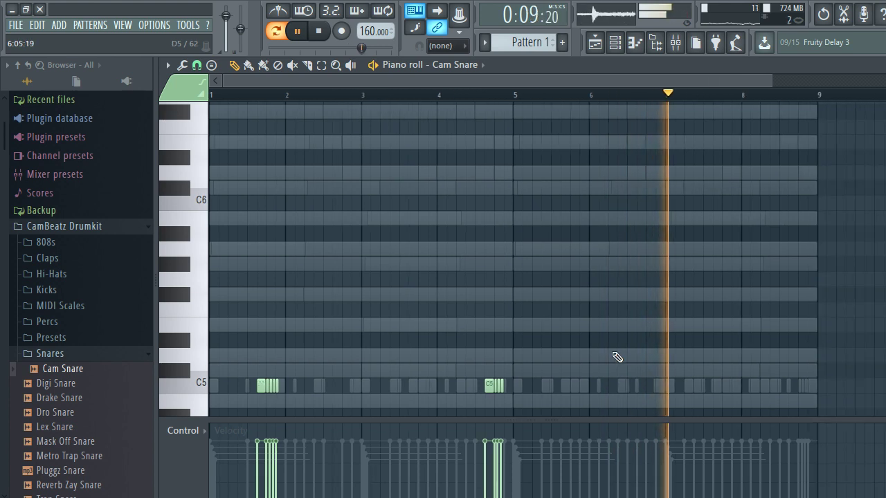
Copy both Cam Snare rolls to bars 5 and 8, and return to the channel rack.
scroll(616, 358, down, 1)
drag(600, 333, 276, 376)
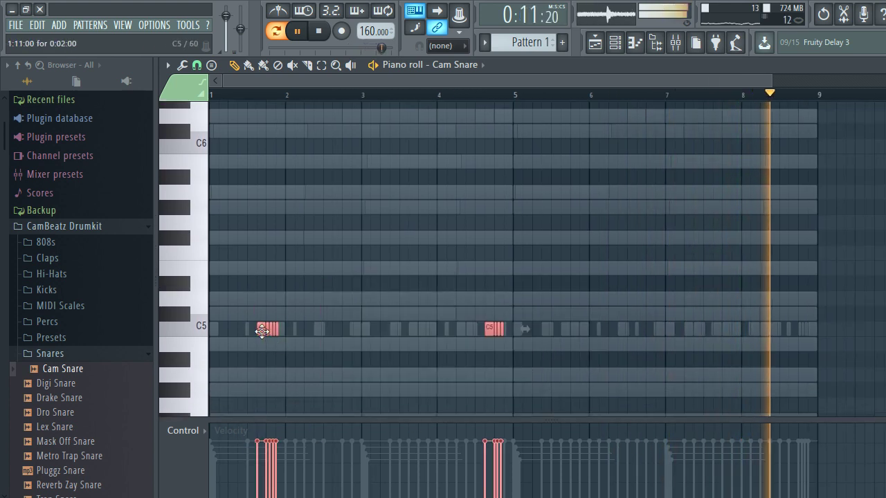
shift+drag(262, 331, 563, 329)
ctrl+scroll(567, 342, up, 3)
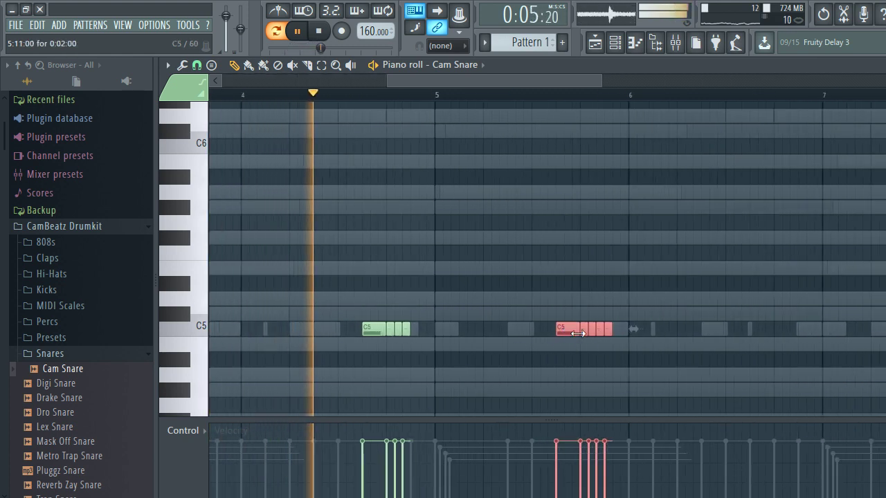
ctrl+scroll(580, 342, up, 3)
ctrl+scroll(585, 347, down, 3)
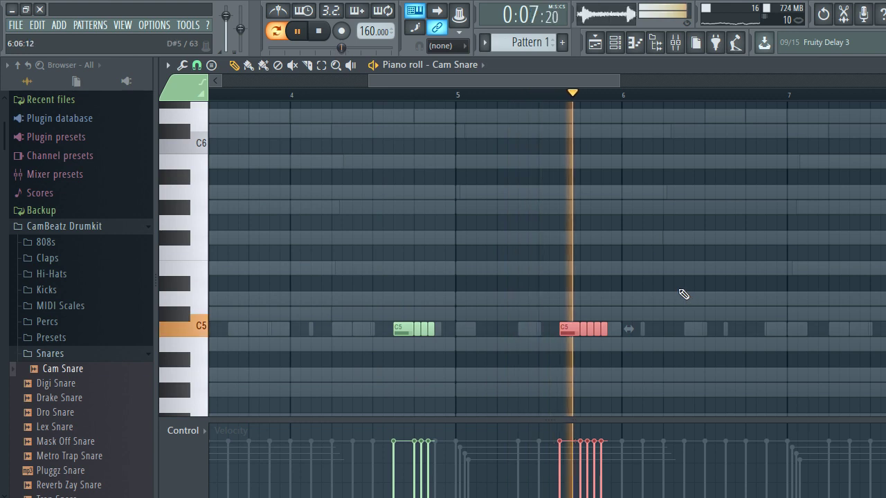
ctrl+scroll(690, 296, down, 4)
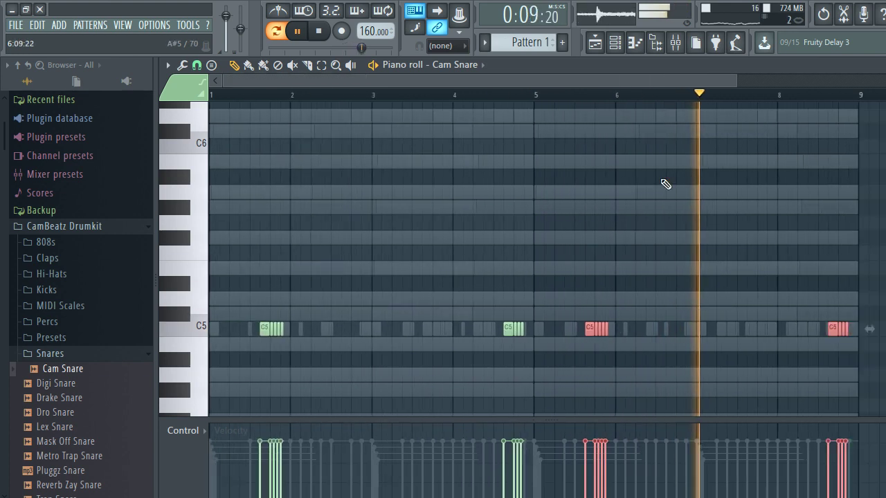
click(635, 43)
click(614, 44)
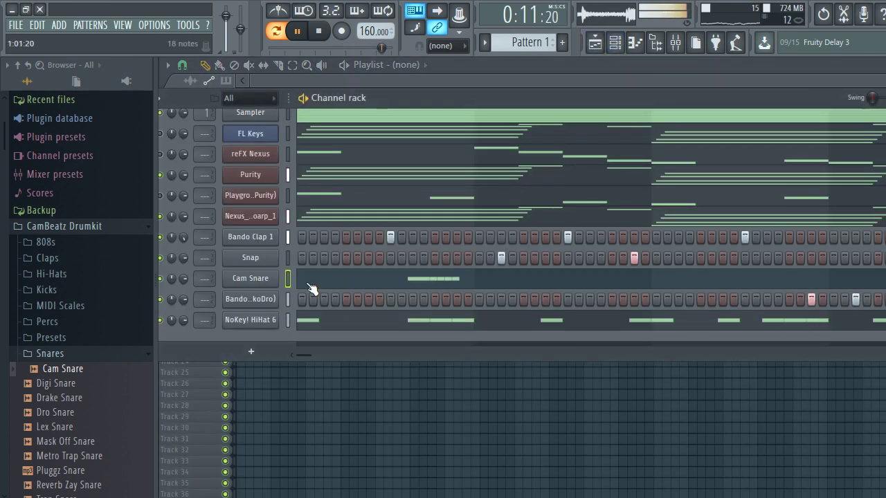
Add wave crash 1 from wavegod drumkit's hats and percs folder as a channel above Bando Clap 1, with a hit on step 1.
click(110, 354)
scroll(123, 345, down, 6)
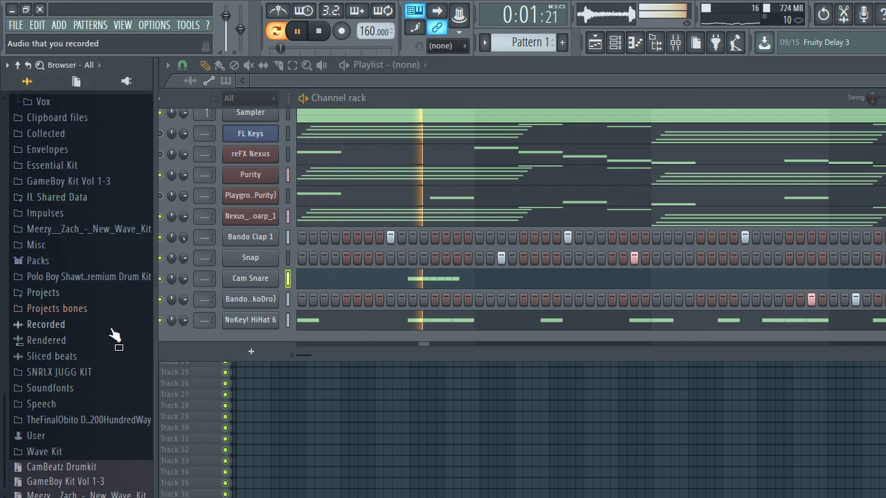
scroll(55, 434, down, 10)
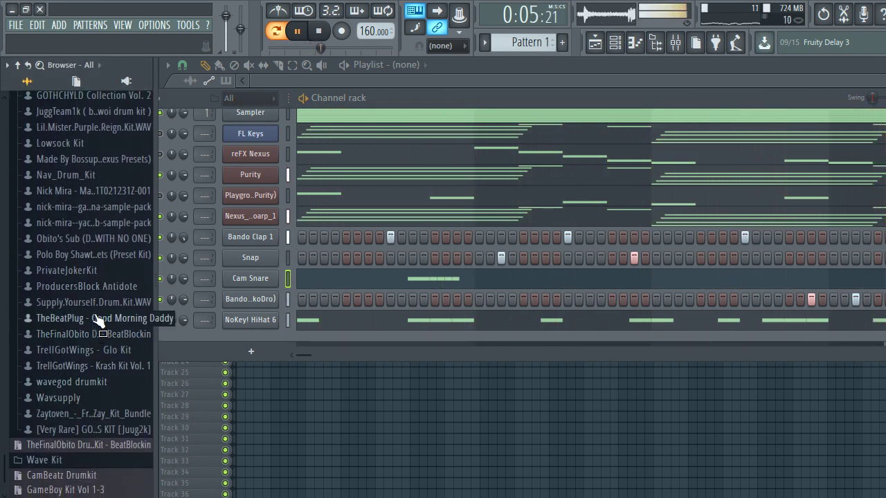
click(90, 290)
click(95, 303)
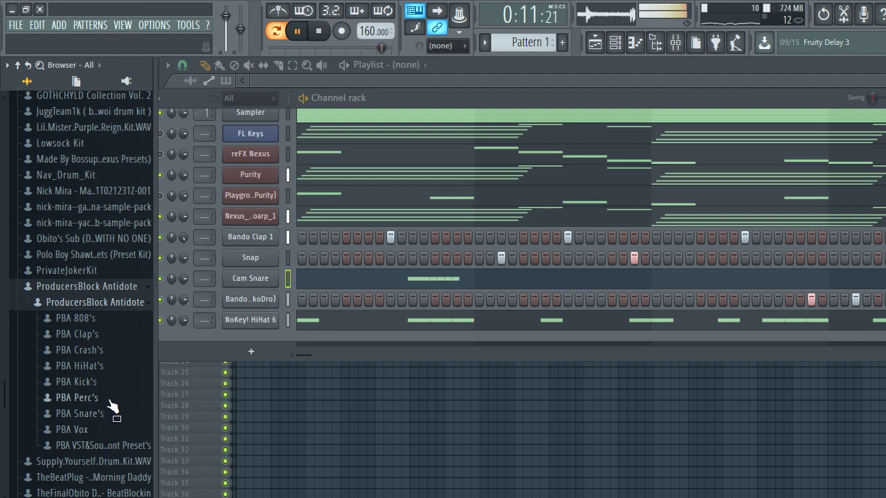
scroll(108, 404, down, 4)
click(86, 379)
click(87, 389)
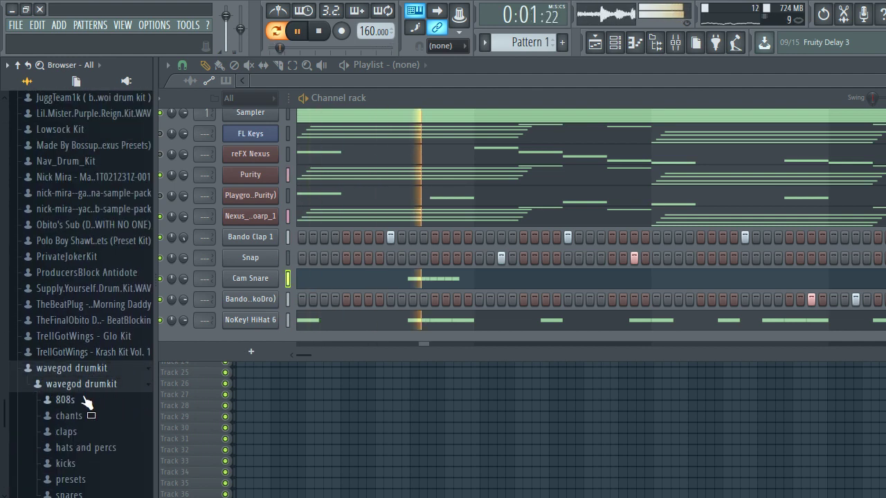
click(91, 446)
drag(79, 443, 243, 241)
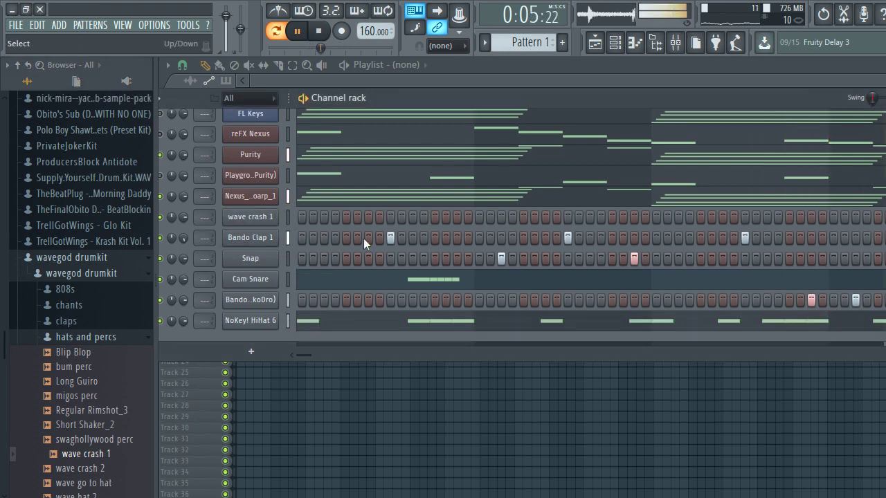
Add Bitch!!! Chant from CamBeatz Drumkit's Vox folder above wave crash 1 with a hit on step 1, and check its sample settings.
scroll(65, 310, up, 20)
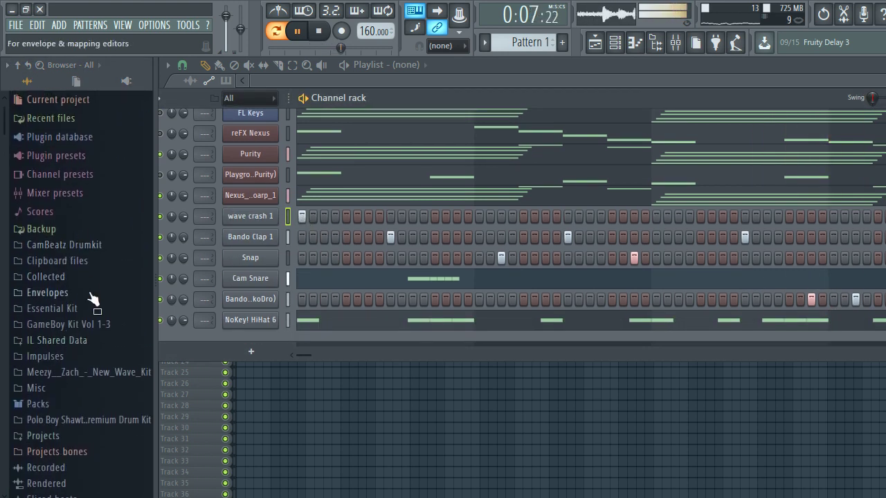
click(69, 245)
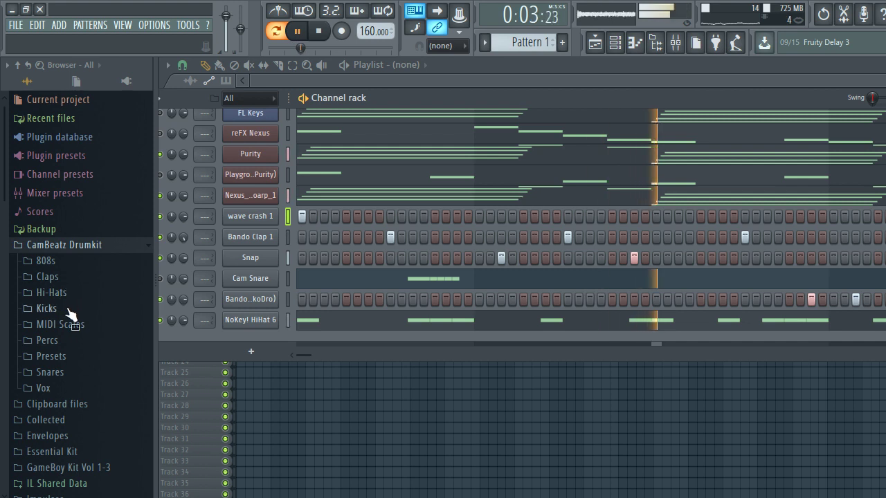
click(59, 388)
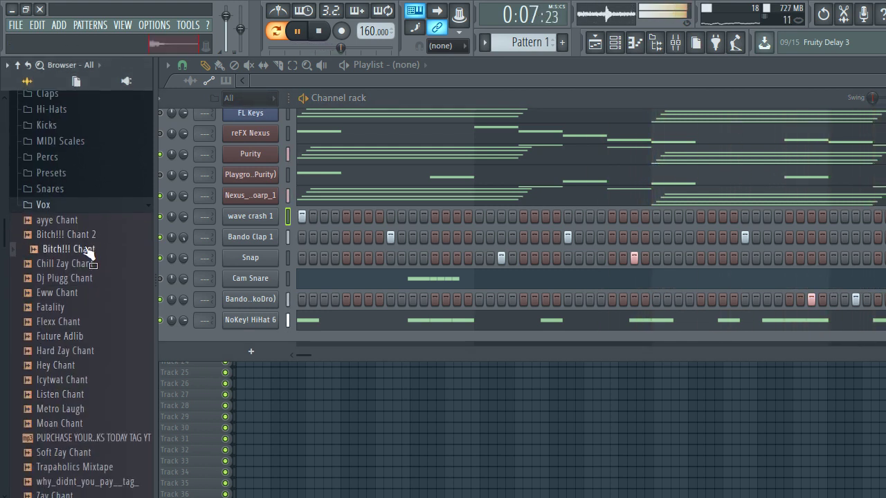
drag(107, 252, 240, 207)
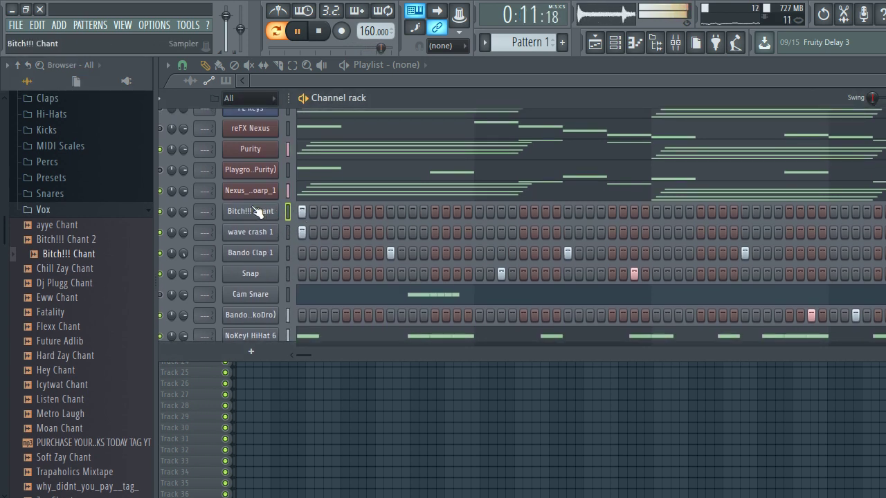
click(253, 210)
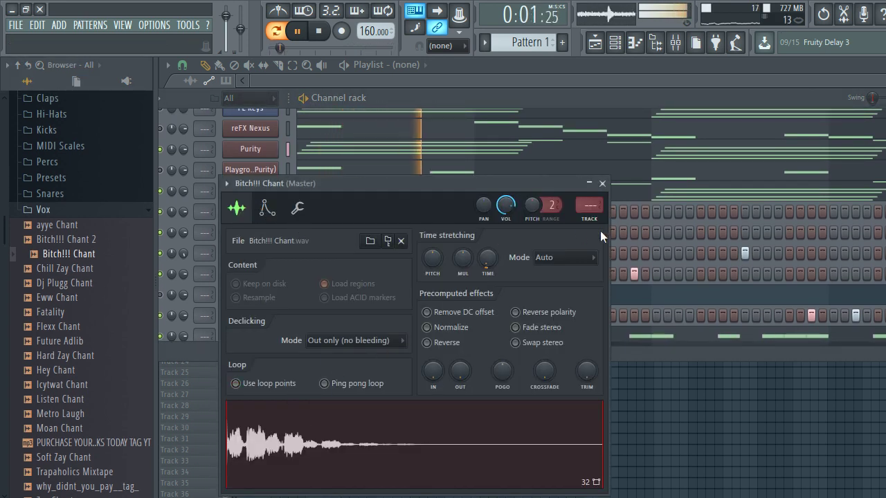
click(602, 184)
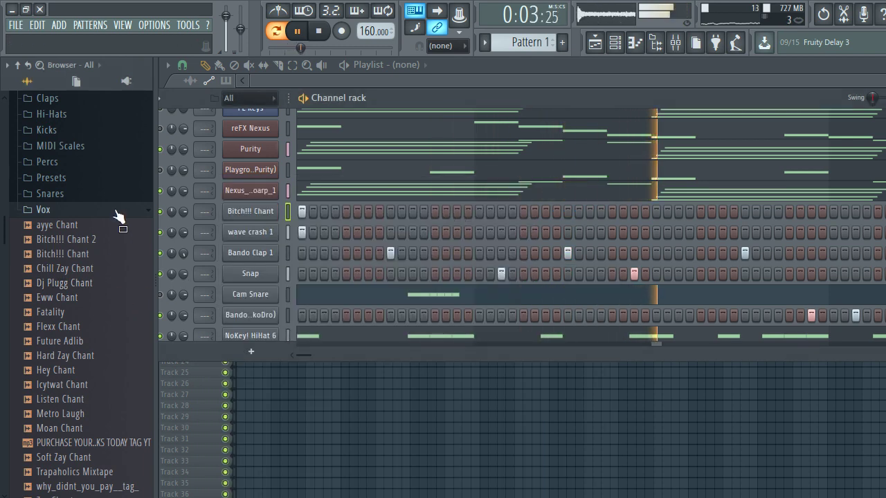
Collapse the Vox folder and make the channel rack taller so that all channels fit.
click(119, 210)
scroll(116, 277, down, 2)
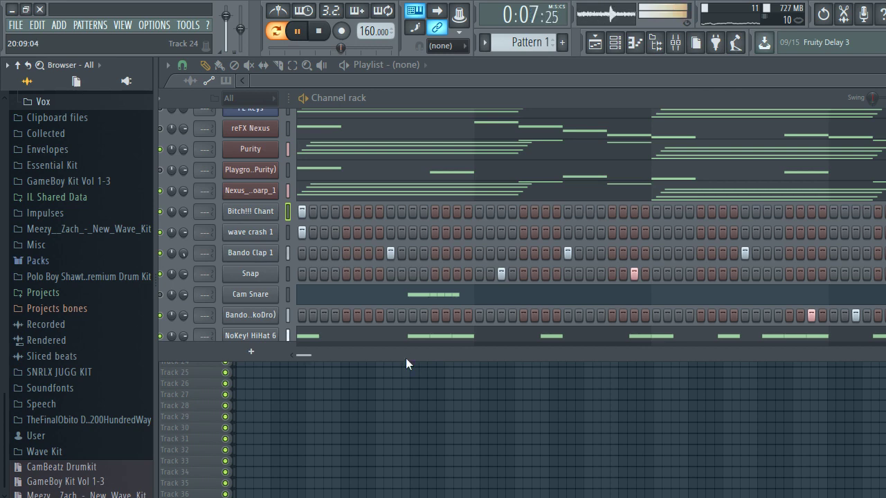
drag(406, 357, 400, 462)
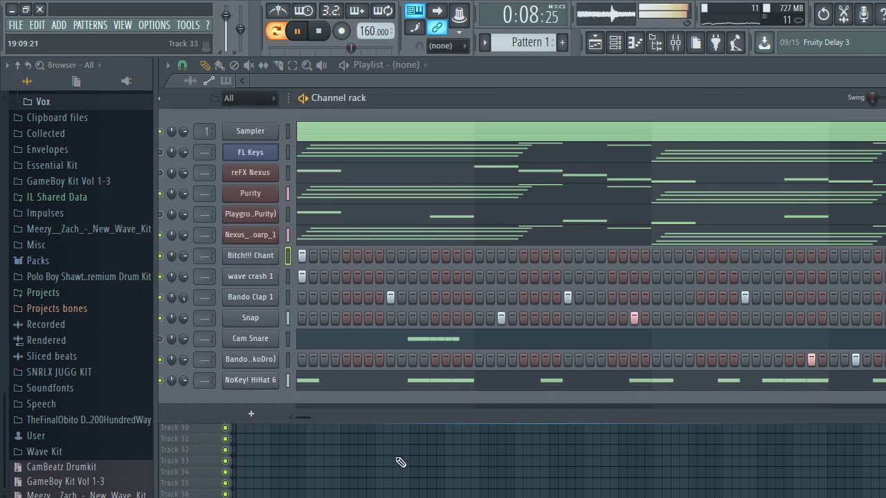
Open ProducersBlock Antidote's PBA 808's folder and preview Bando 808 17(MexikoDroStyle).
click(52, 440)
click(97, 374)
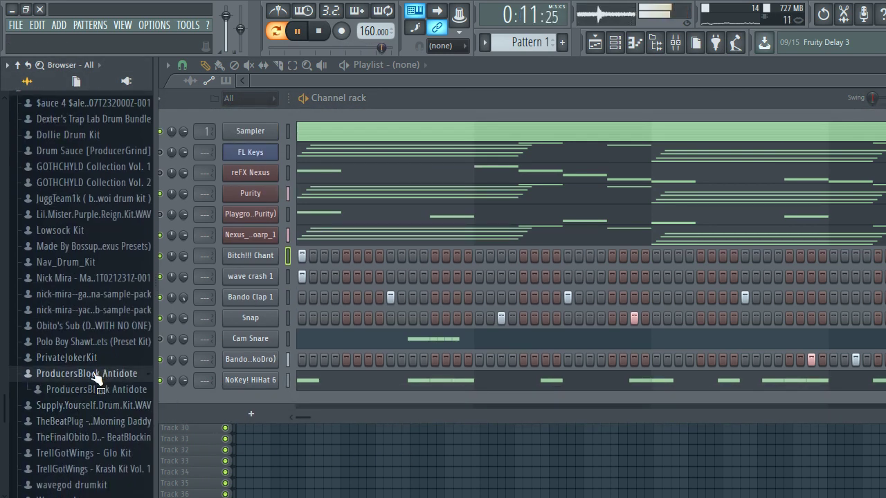
click(89, 390)
click(97, 360)
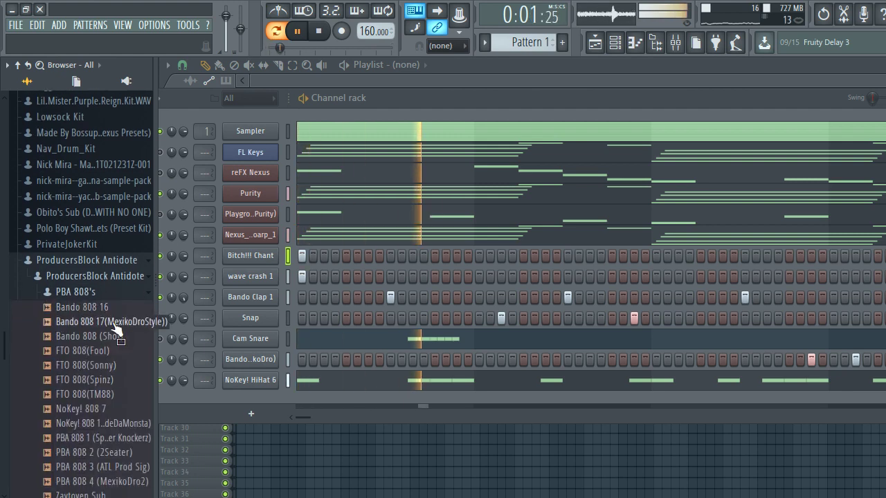
click(114, 325)
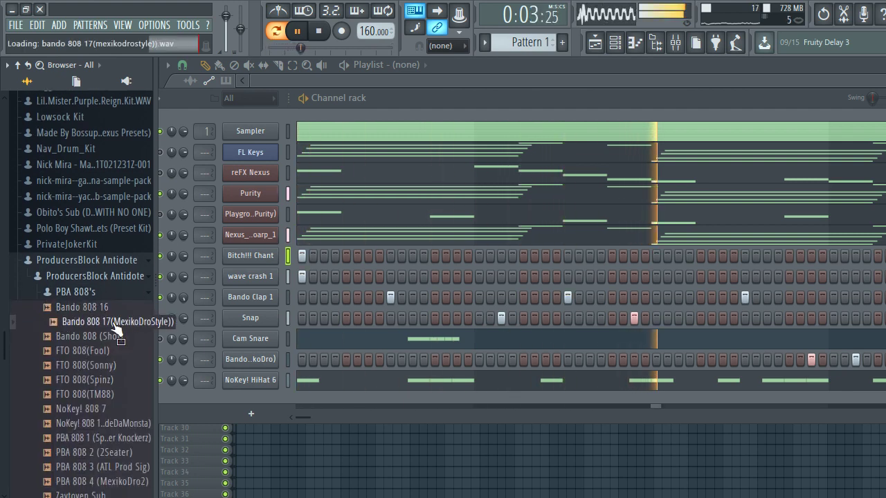
Add Bando 808 17(MexikoDroStyle) as a new channel below NoKey! HiHat 6.
drag(115, 327, 238, 399)
Preview other samples in the PBA 808's folder, from NoKey! 808 10(SladeDaMonsta) through PBA 808 4 (MexikoDro2).
scroll(108, 355, down, 3)
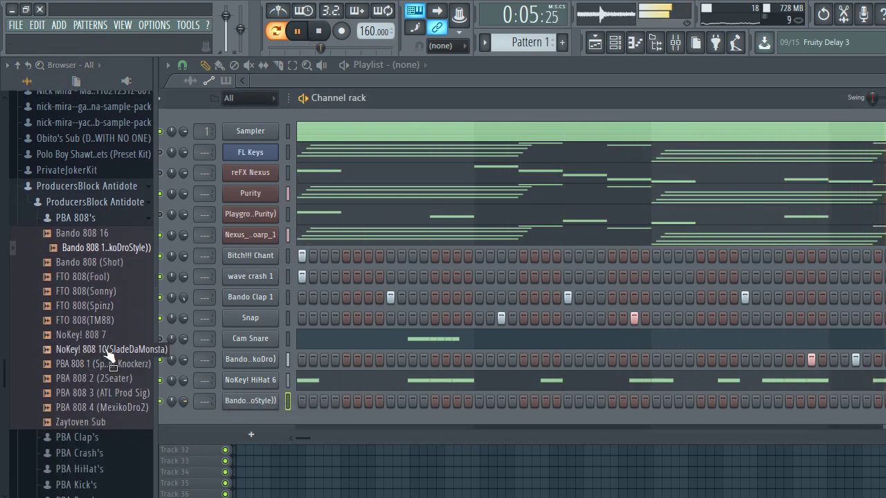
click(108, 350)
click(111, 364)
click(111, 380)
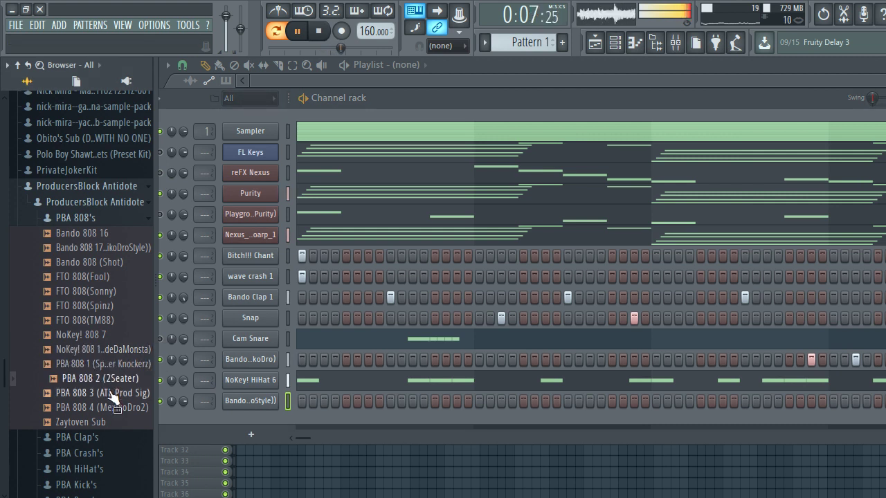
click(114, 393)
click(117, 408)
click(118, 398)
click(119, 408)
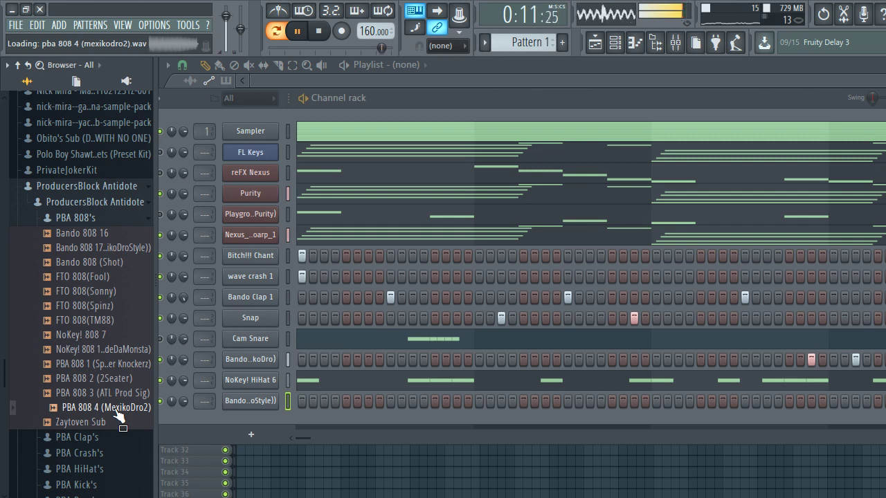
Open the Bando 808 17 channel's piano roll and place F#5, F#5, G#5 and F#5 in bar 2 and D5 at bar 3.
right_click(276, 402)
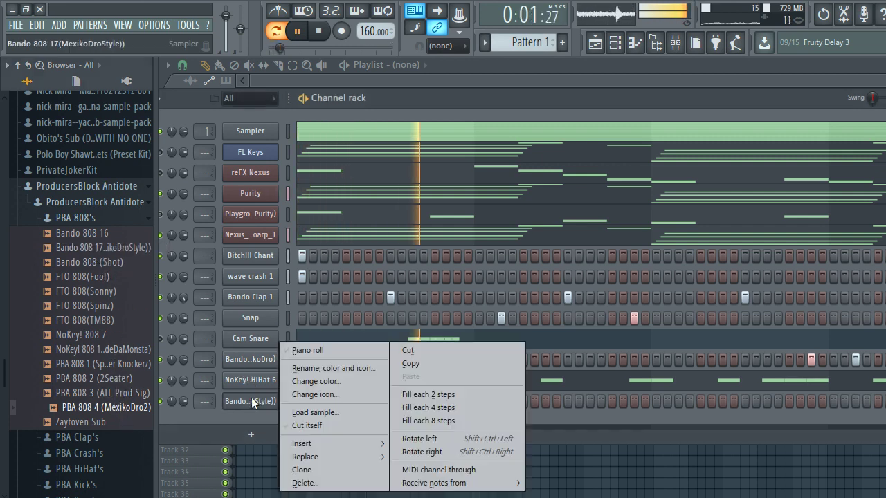
click(333, 351)
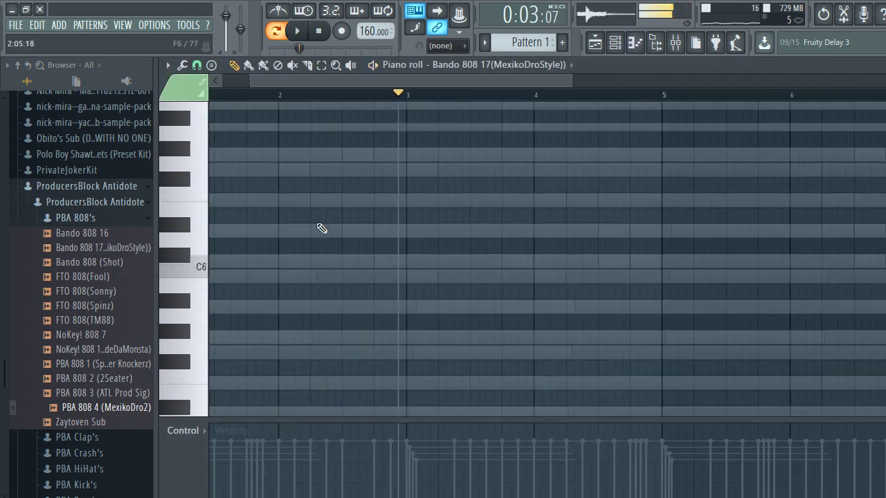
key(space)
scroll(357, 347, up, 3)
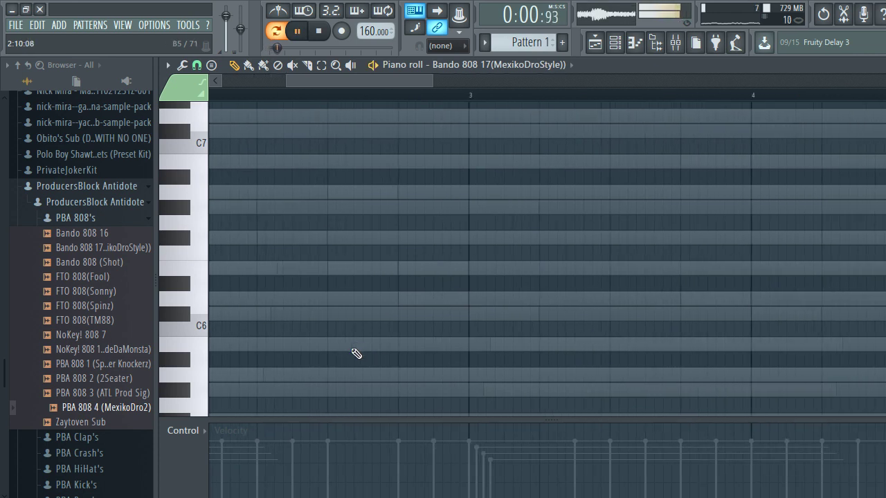
key(space)
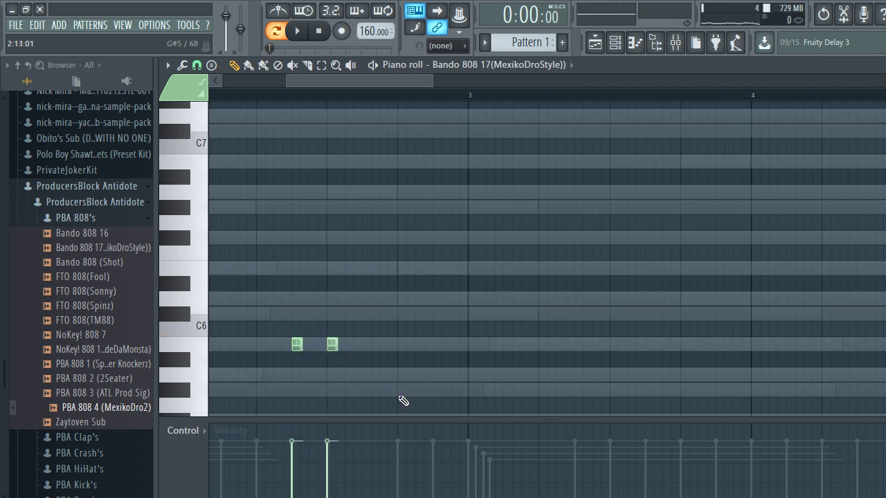
scroll(332, 189, down, 3)
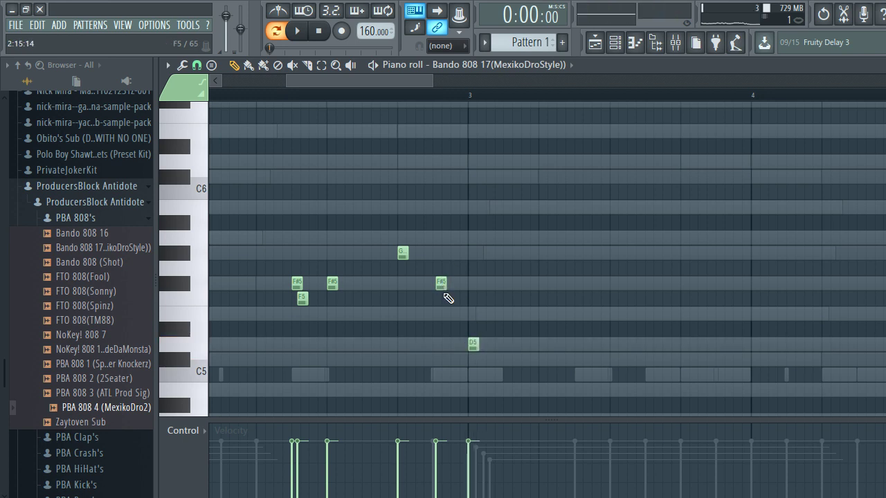
Remove the stray F5 from bar 2 and stretch the F#5 and G#5 notes there so each reaches the next note.
scroll(441, 285, up, 2)
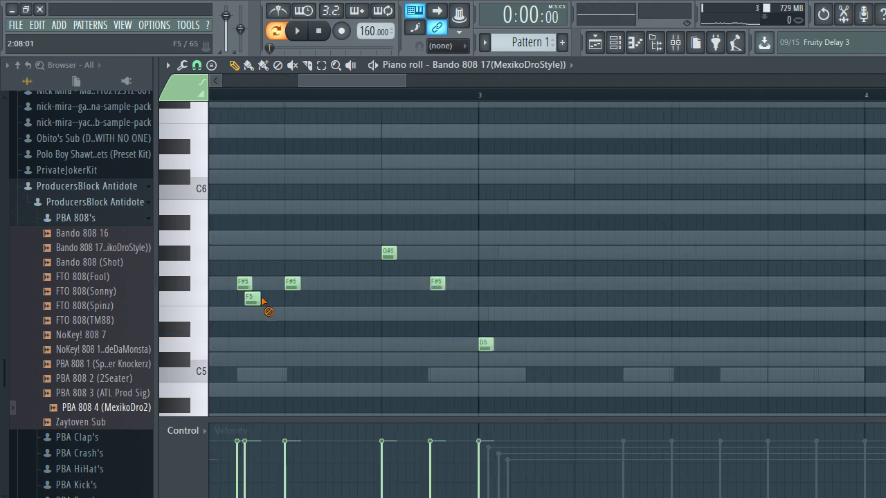
scroll(330, 271, down, 2)
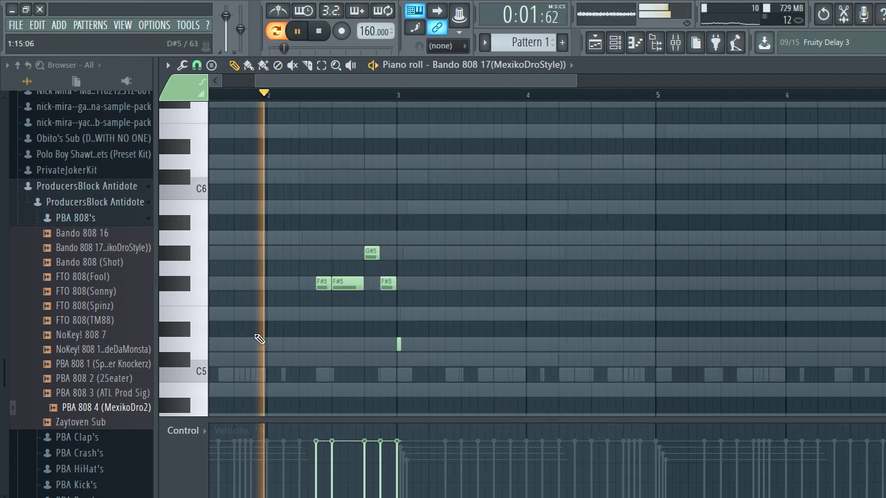
scroll(433, 264, up, 2)
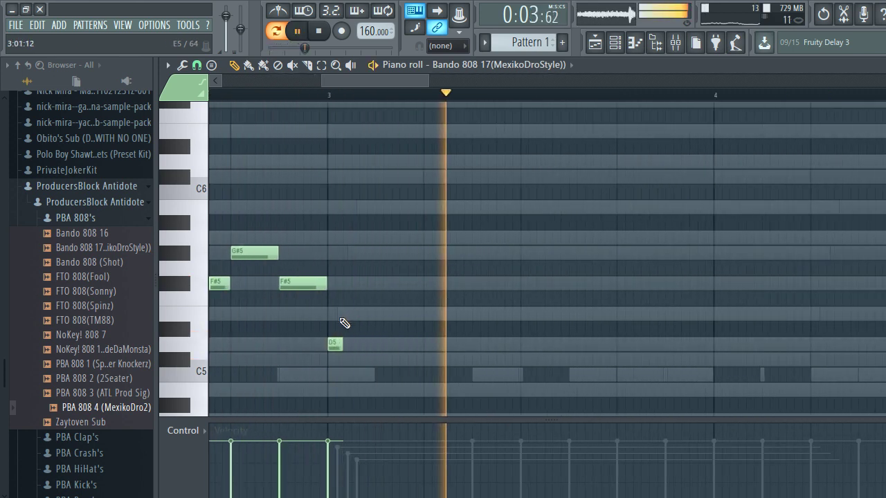
Extend the D5 at bar 3 to half a bar and add another half-bar D5 on bar 3's last beat.
drag(341, 344, 475, 376)
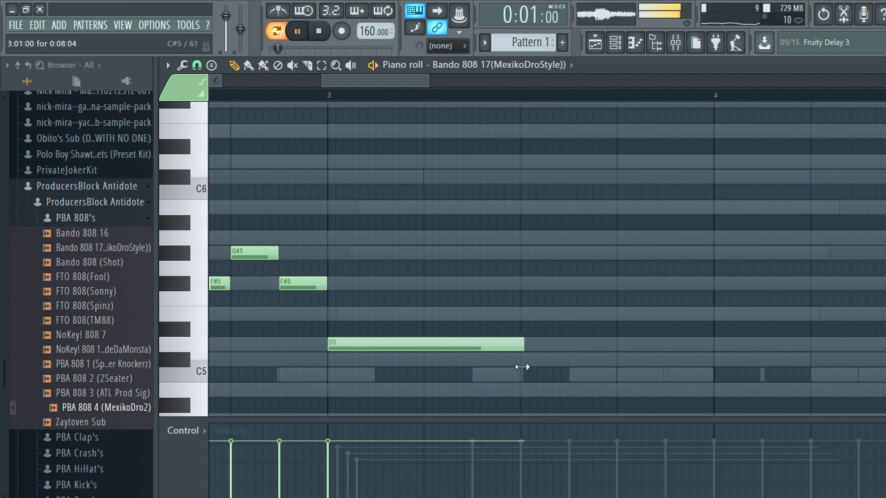
click(618, 348)
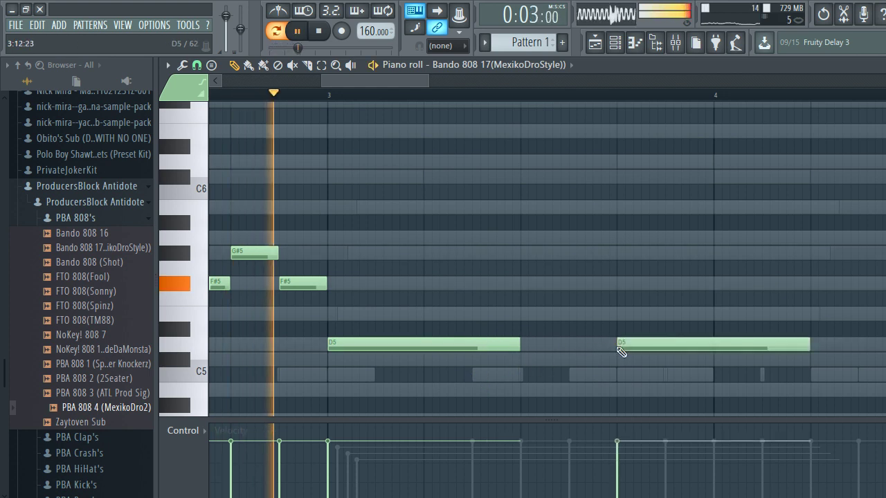
Add E5 and F#5 in bar 4 and G5 at bar 5, with the notes from bar 3 onward running end to end.
scroll(624, 346, down, 4)
scroll(602, 325, down, 2)
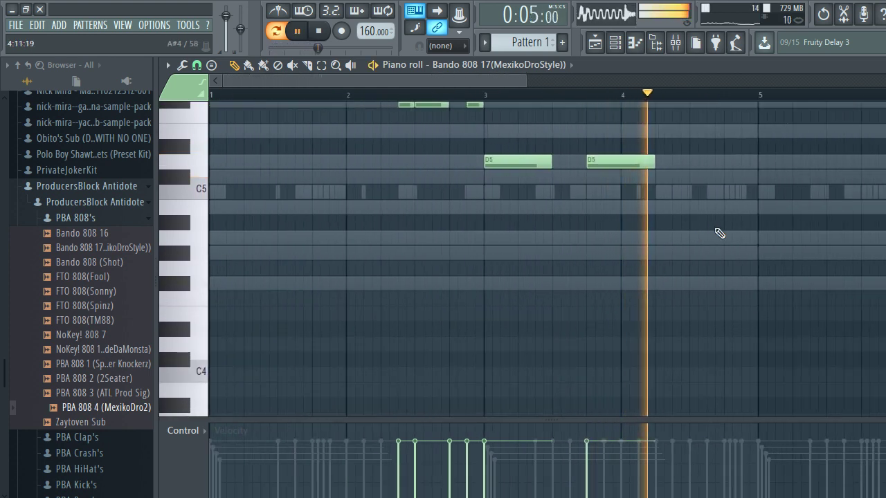
key(space)
scroll(660, 136, up, 2)
click(660, 133)
drag(675, 142, 542, 215)
click(615, 175)
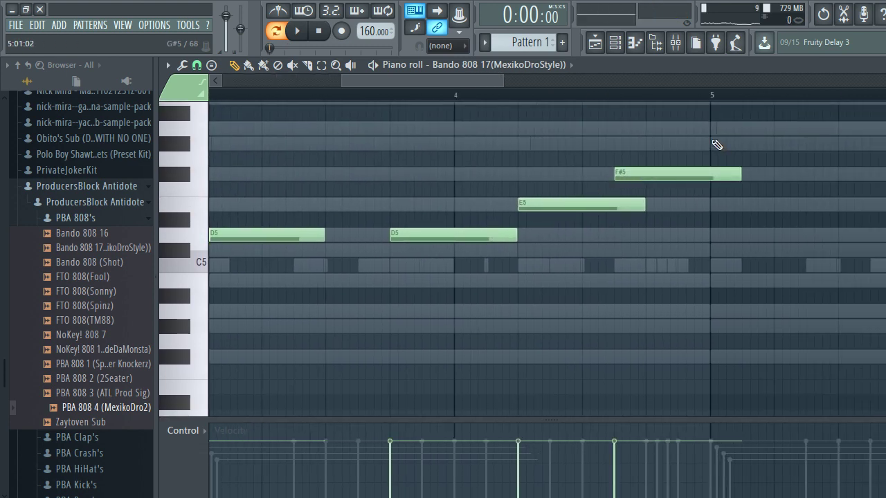
mouse_move(716, 144)
mouse_down()
mouse_move(711, 205)
mouse_move(710, 160)
mouse_up()
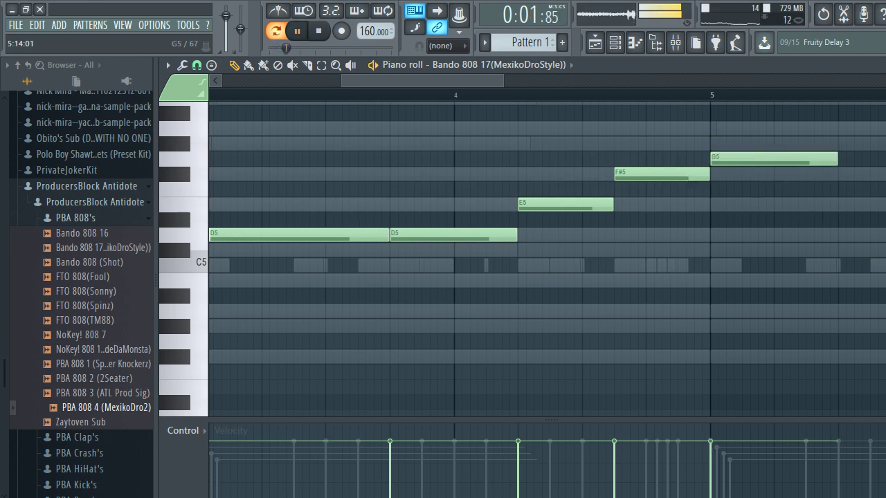
Try the 808 note at the start of bar 5 on G#5, A5 and E5 against the playing pattern.
ctrl+scroll(630, 126, down, 5)
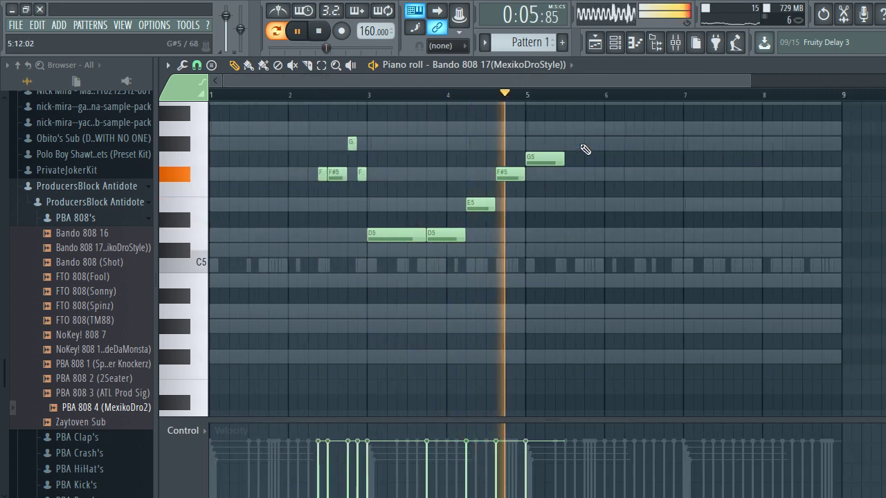
drag(550, 158, 550, 140)
key(space)
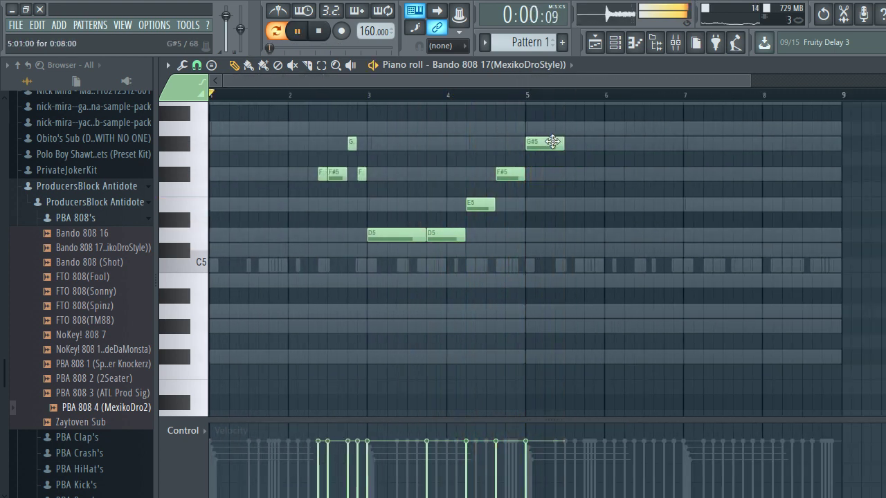
ctrl+scroll(557, 145, down, 3)
scroll(273, 144, down, 2)
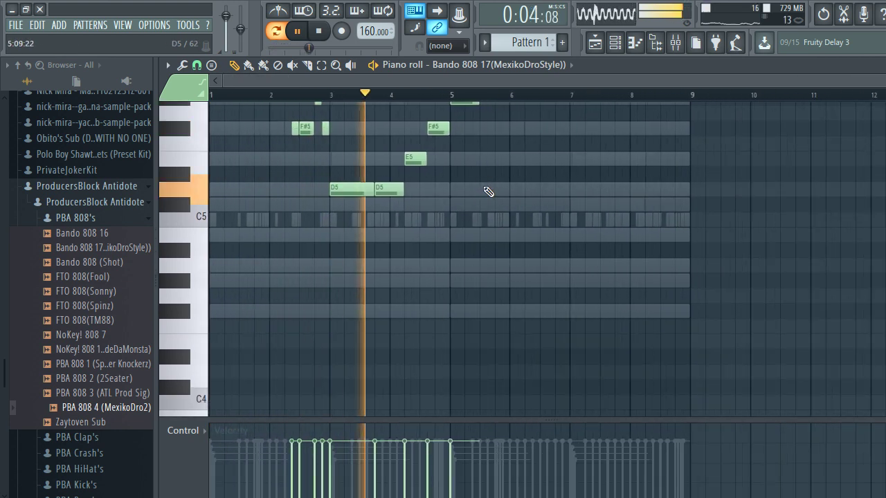
ctrl+scroll(492, 172, up, 3)
scroll(482, 170, up, 3)
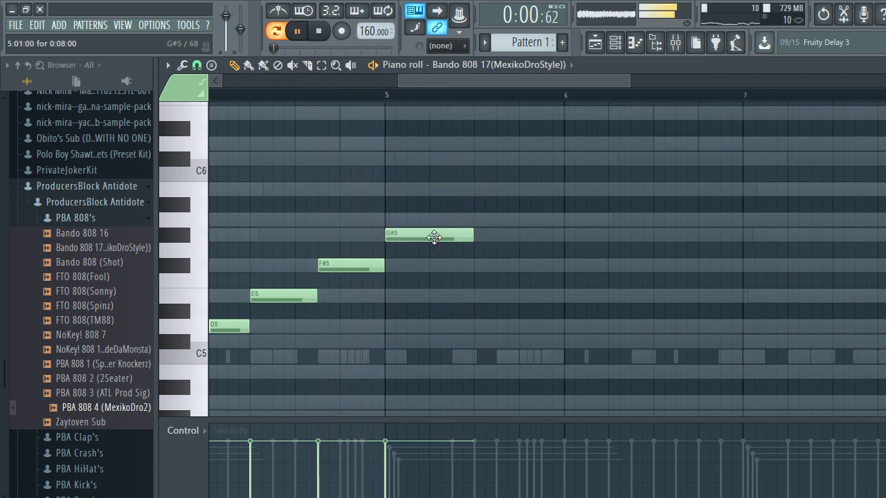
drag(434, 237, 431, 220)
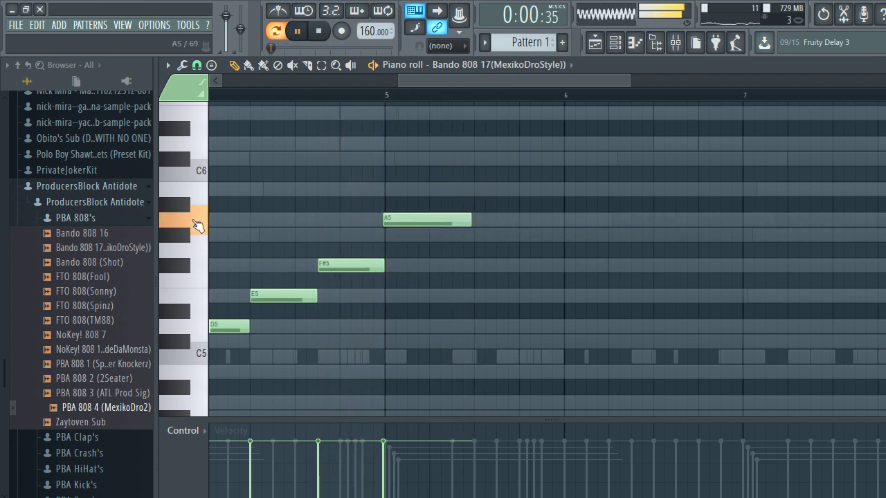
drag(397, 220, 400, 303)
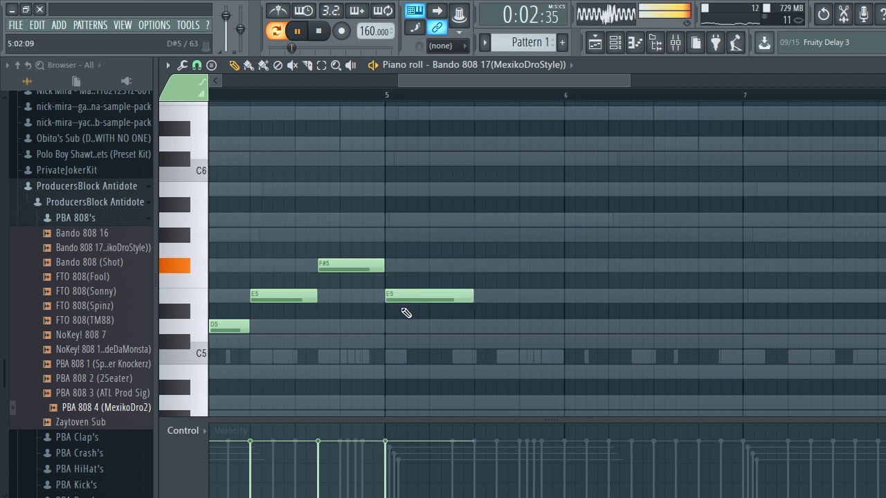
scroll(435, 294, down, 1)
scroll(479, 319, up, 1)
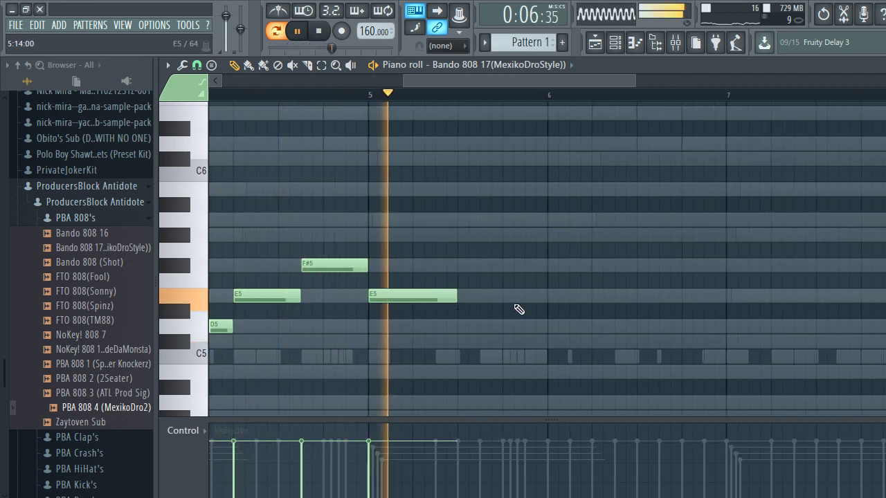
Move the note at the start of bar 5 to F#5 and play the pattern to check it.
drag(399, 288, 403, 259)
key(space)
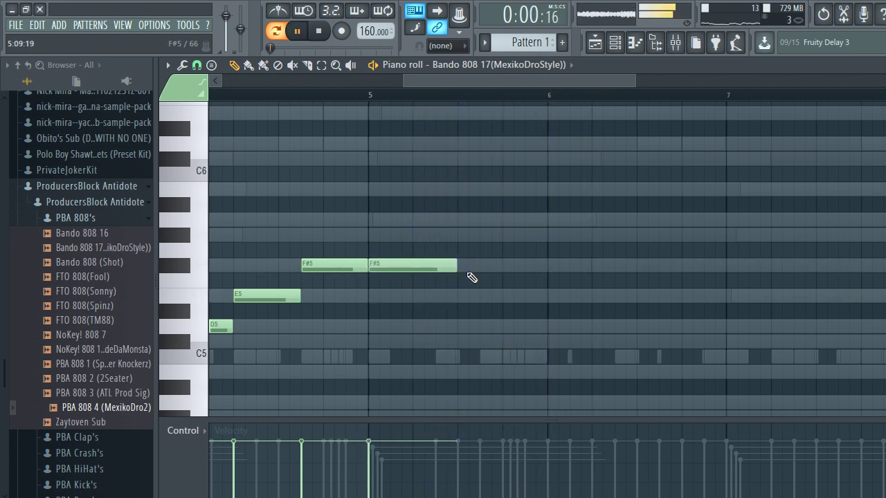
scroll(471, 278, down, 1)
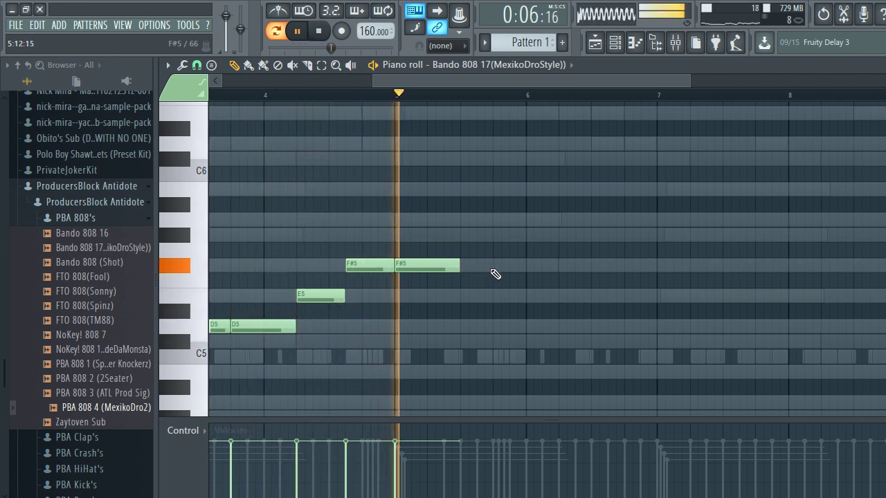
key(space)
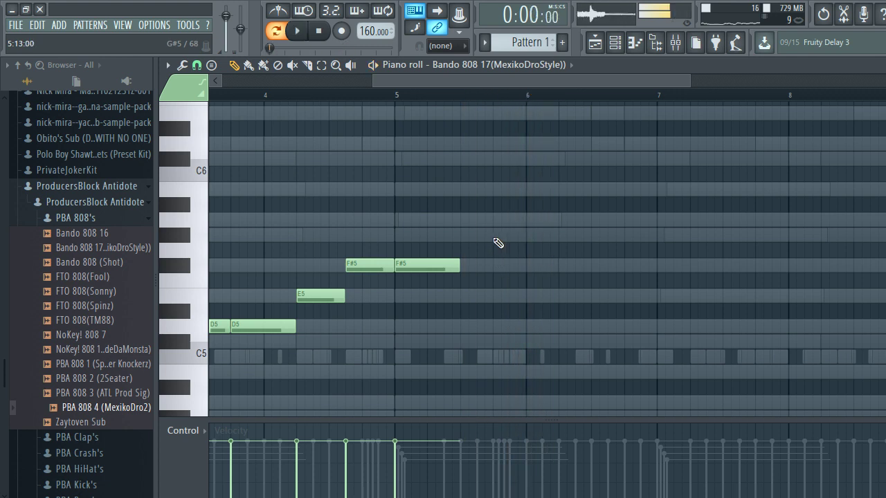
Add a G#5 on bar 5's last beat and copy the bar 2–4 phrase to bars 6–8, ending exactly at bar 9.
scroll(470, 249, down, 3)
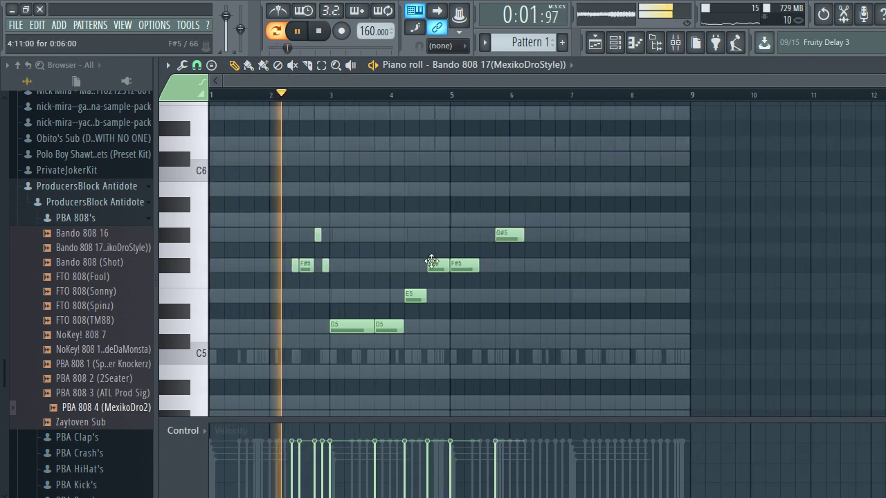
drag(265, 229, 631, 308)
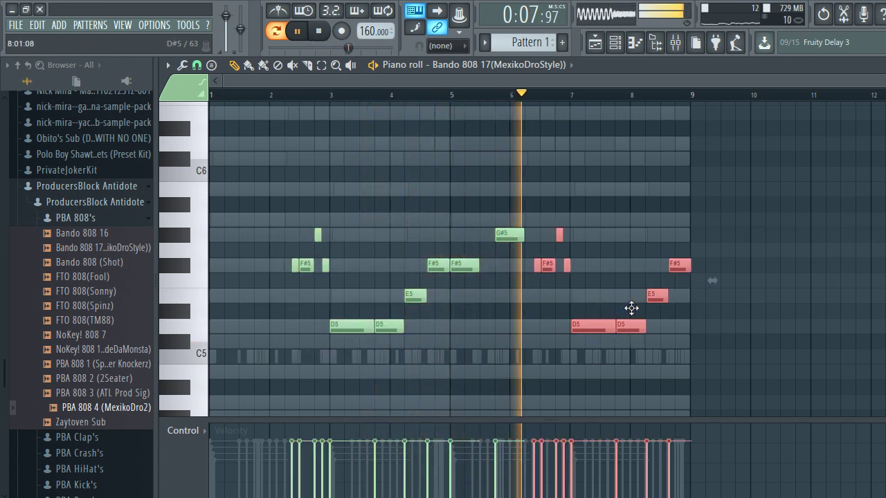
scroll(759, 262, up, 3)
scroll(759, 262, up, 2)
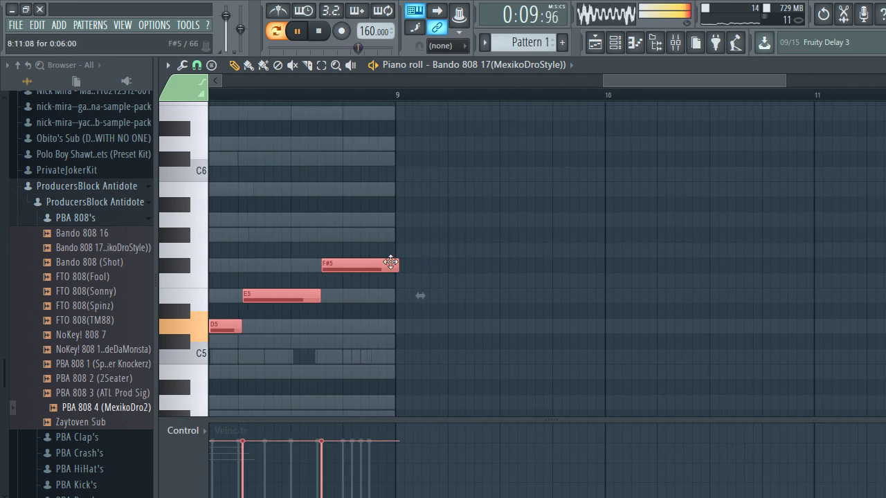
scroll(362, 291, down, 3)
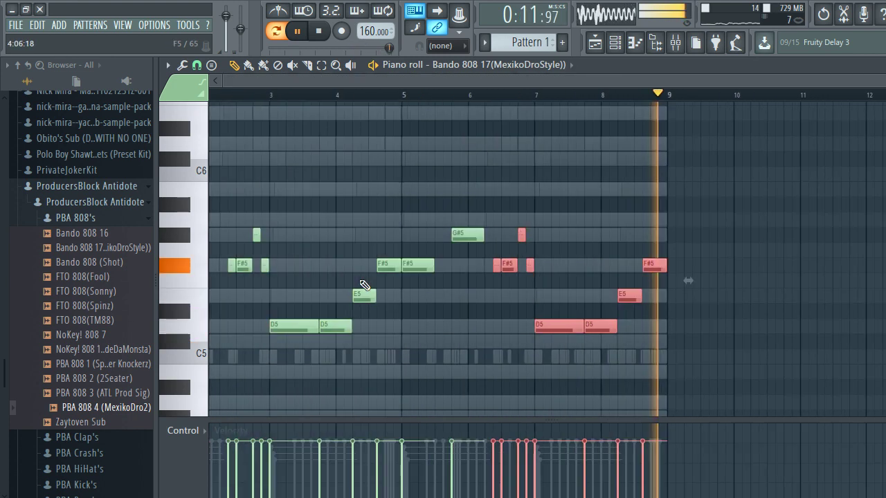
Shorten the D5 at bar 7 to six steps and fill the gap after it with another D5.
ctrl+click(474, 328)
scroll(589, 320, up, 3)
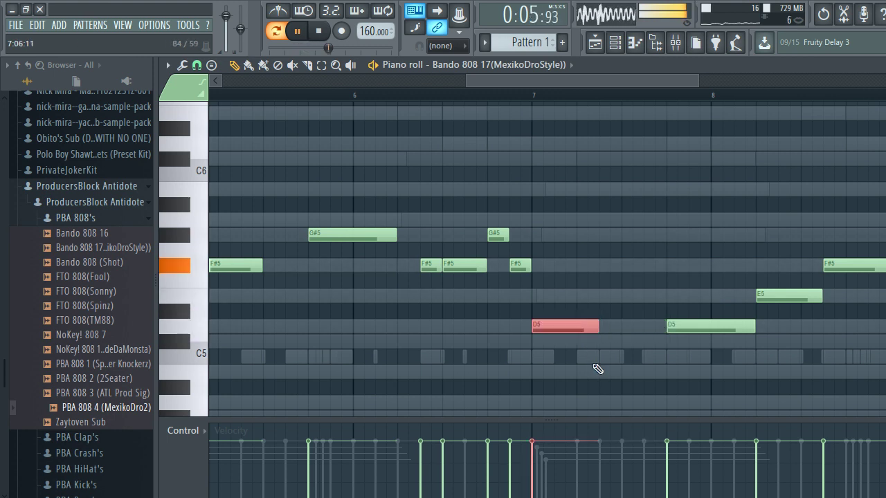
scroll(581, 359, down, 3)
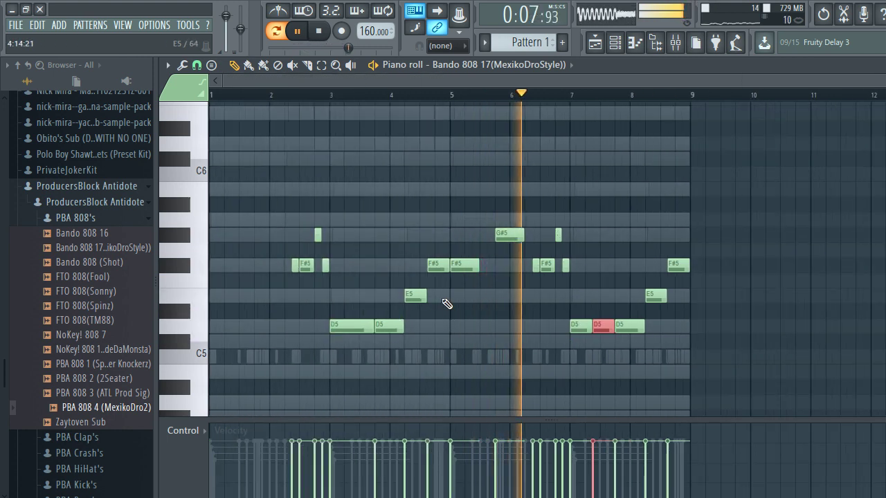
Add a six-step opening note at the start of bar 1 and set its pitch to F#5.
scroll(218, 300, up, 3)
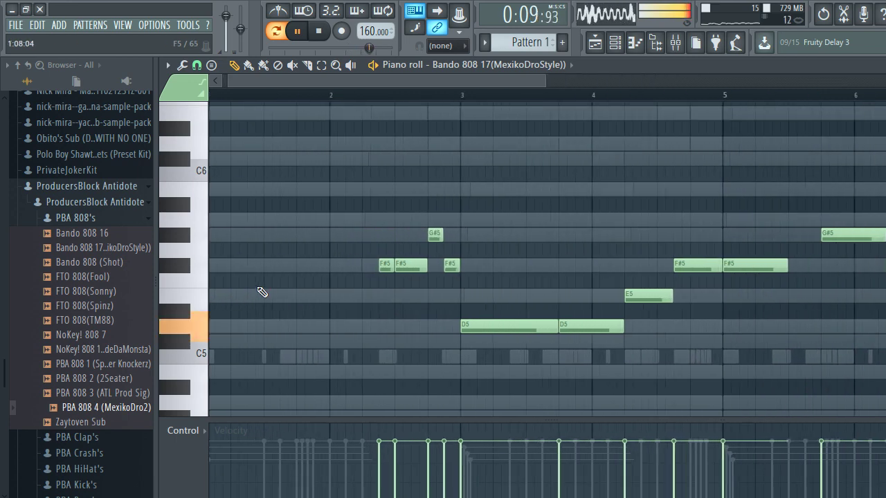
scroll(227, 306, down, 3)
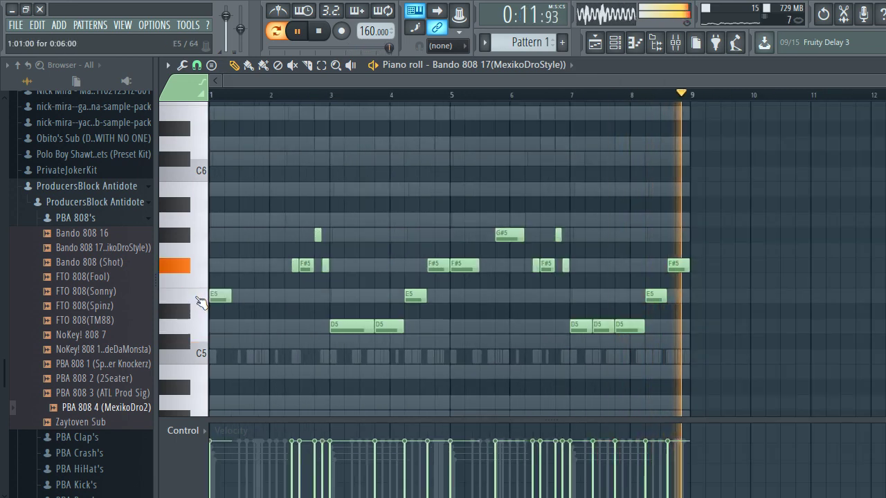
drag(214, 296, 206, 265)
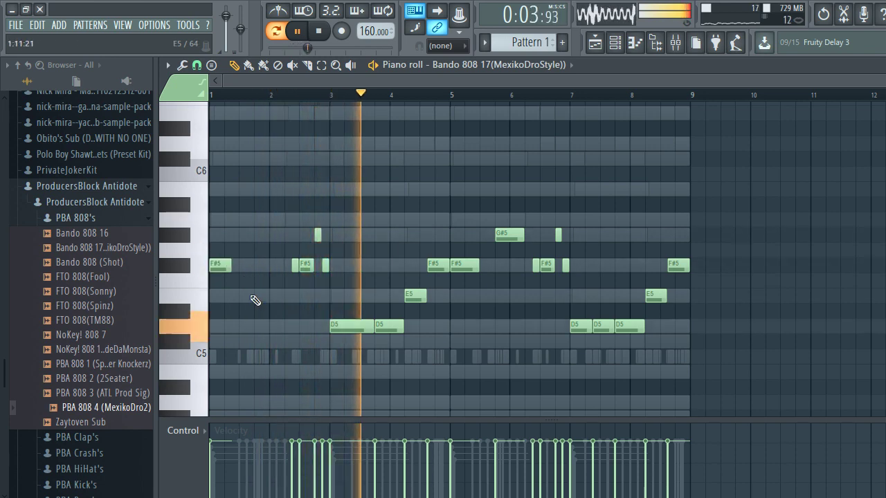
Add a six-step E5 note on the last beat of bar 1 in the 808 pattern.
scroll(255, 299, up, 3)
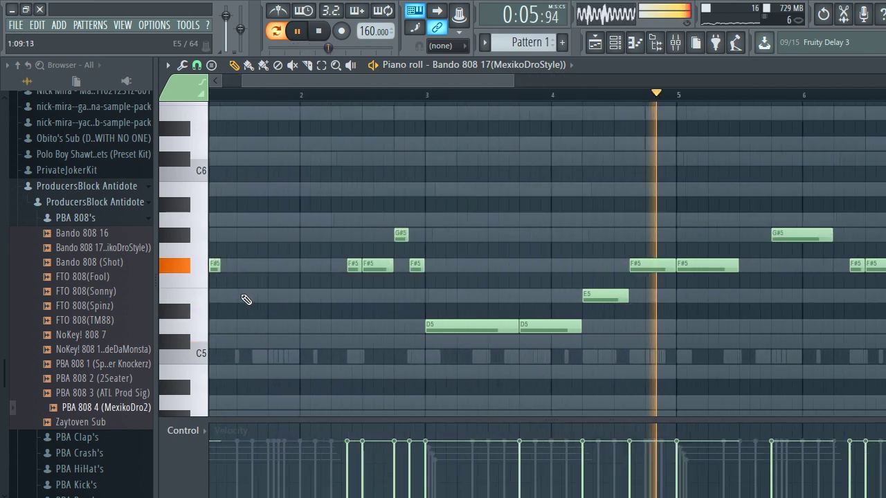
click(277, 296)
scroll(282, 299, up, 2)
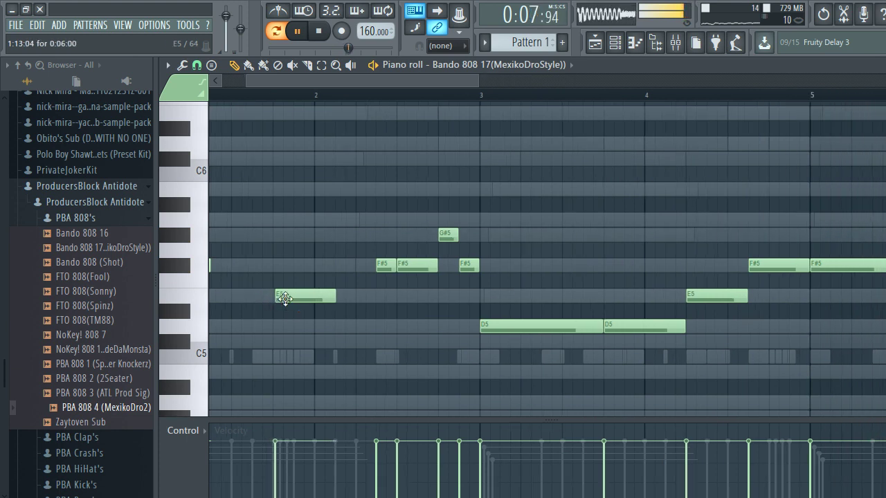
scroll(284, 299, up, 2)
scroll(281, 298, down, 5)
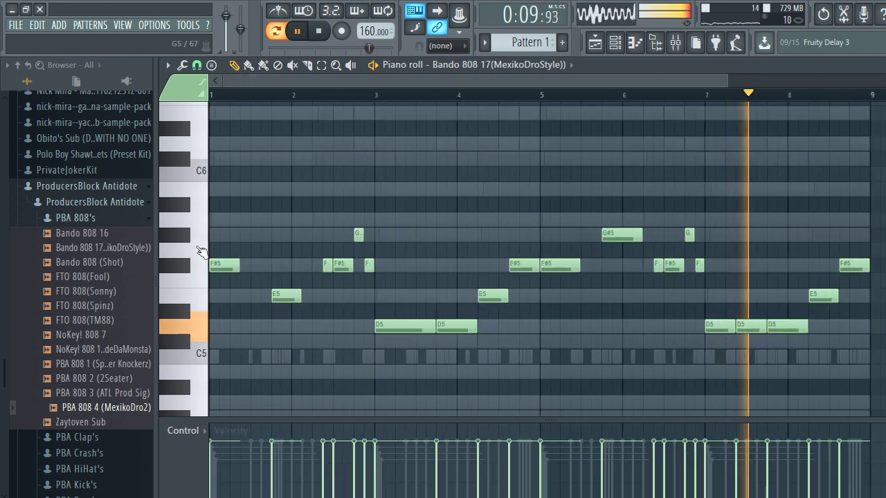
Raise the E5 on bar 1's last beat to G#5 and insert a two-step F#5 directly before it.
scroll(279, 254, up, 3)
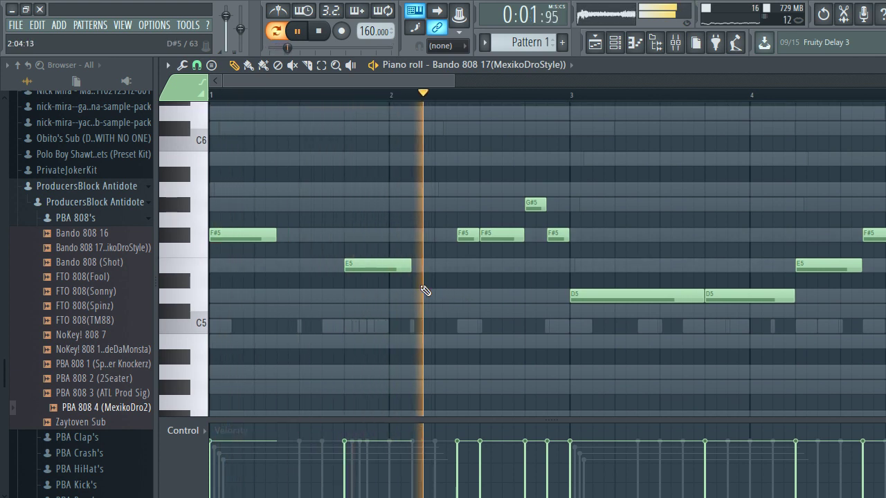
drag(355, 264, 365, 189)
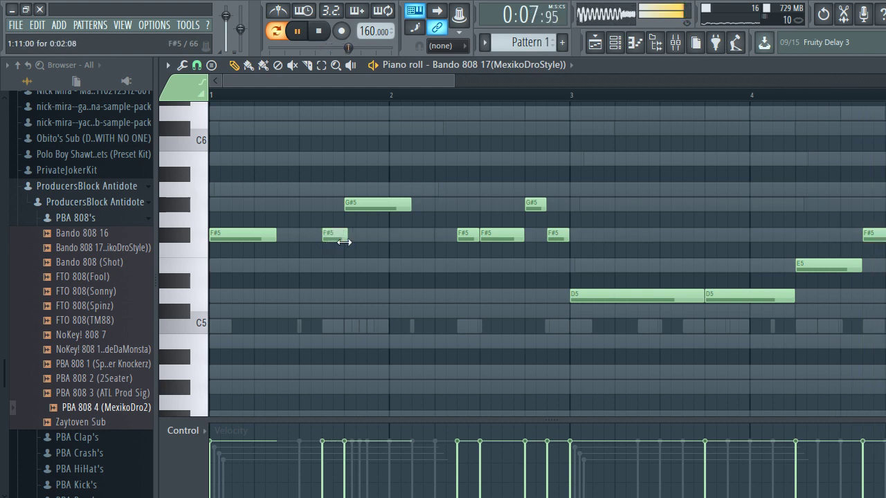
scroll(419, 288, down, 4)
scroll(302, 267, up, 3)
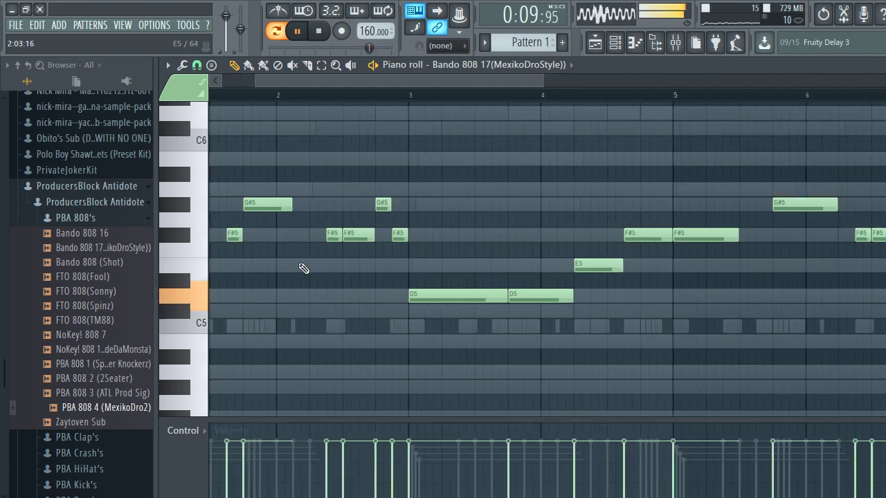
scroll(284, 278, down, 2)
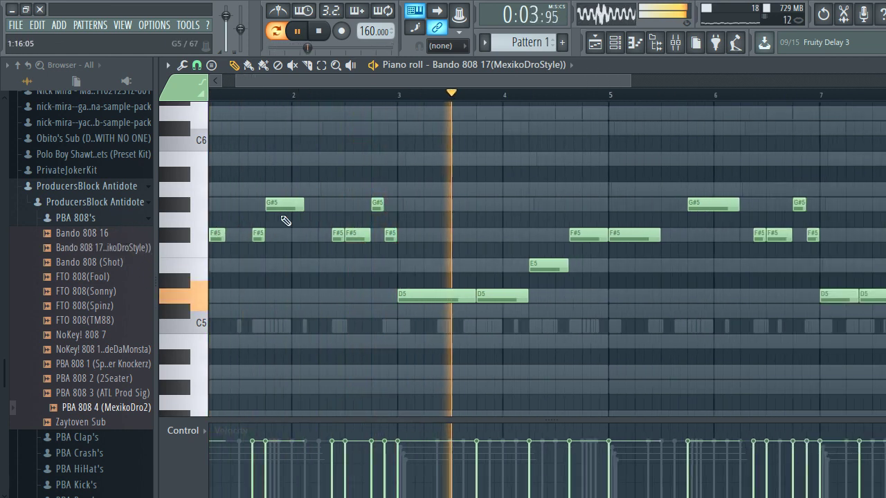
Apply quick legato to the 808 notes, and shorten the opening F#5 and the G#5 at bar 1's end to eight steps each.
key(ctrl+l)
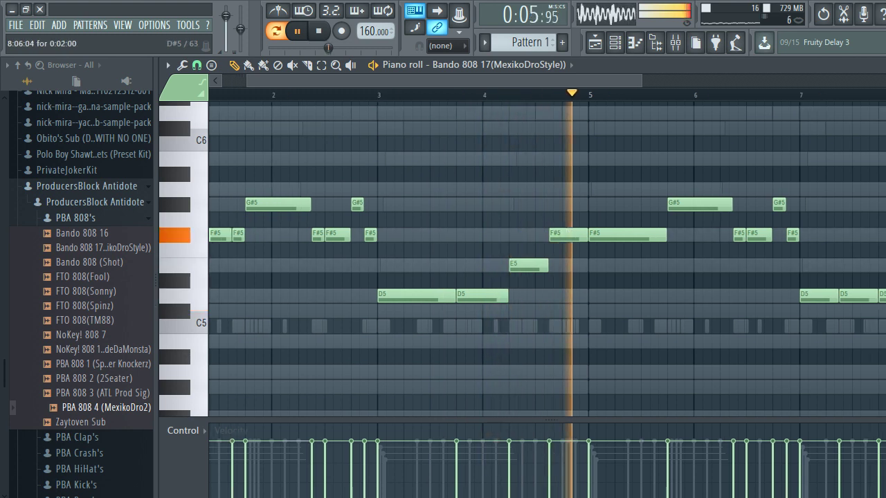
scroll(297, 279, up, 3)
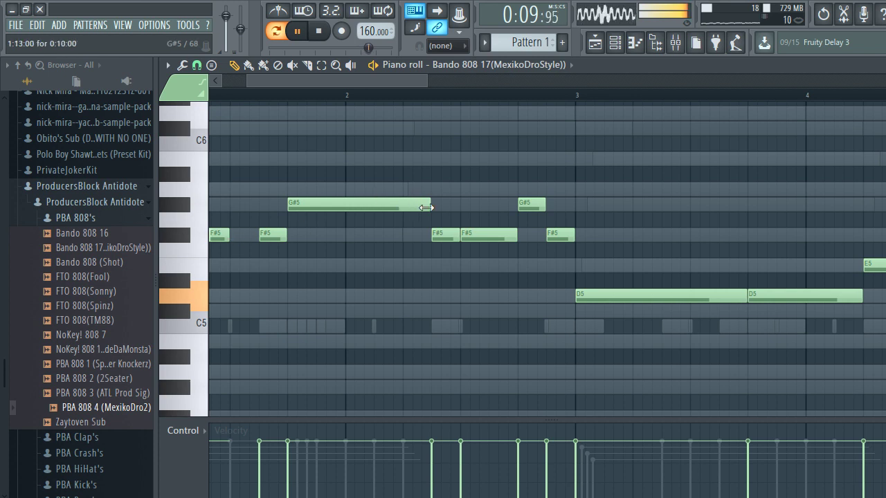
drag(427, 207, 401, 207)
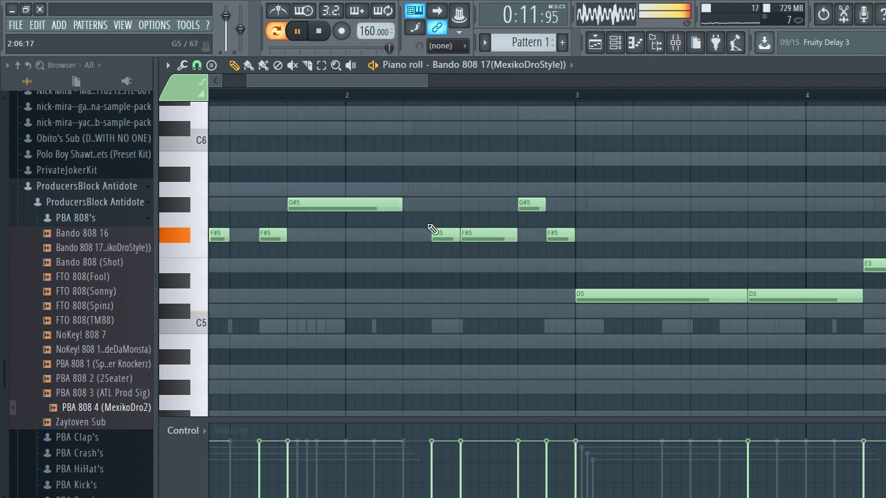
scroll(477, 263, down, 5)
scroll(691, 306, up, 5)
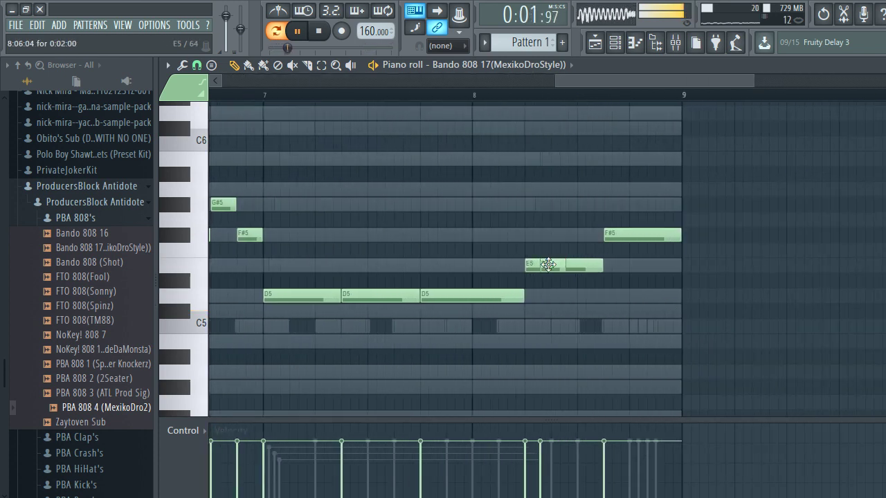
scroll(540, 208, down, 3)
Show the channel rack over the playlist and collapse the PBA 808's sample folder in the browser.
click(595, 43)
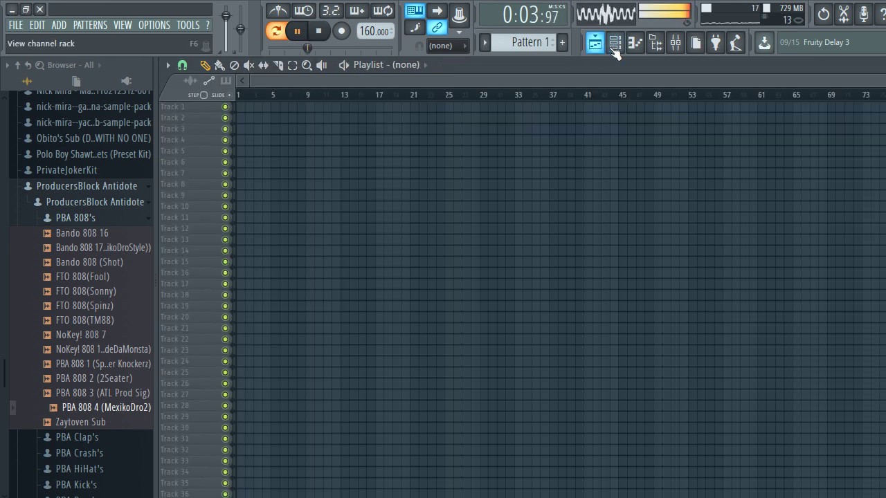
click(615, 44)
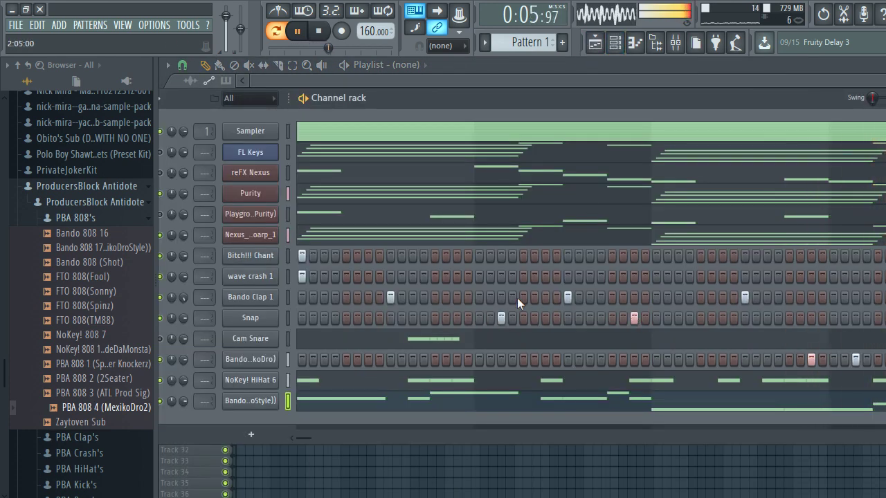
click(63, 218)
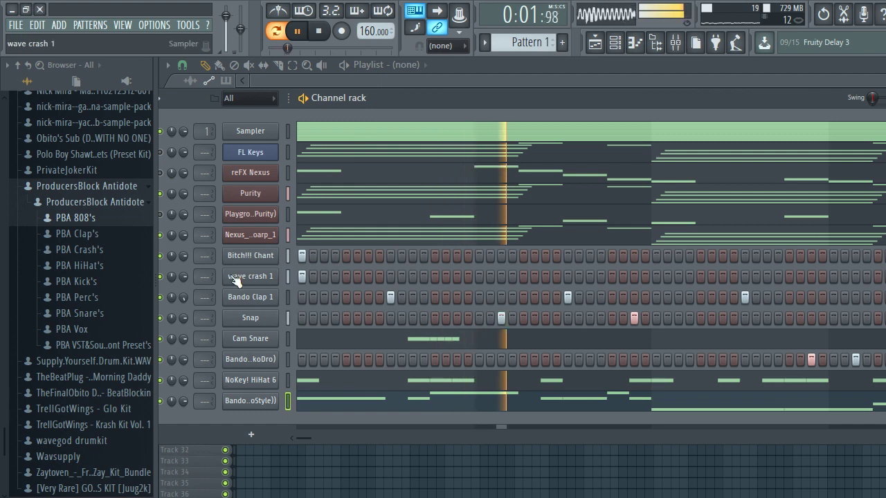
scroll(63, 227, up, 10)
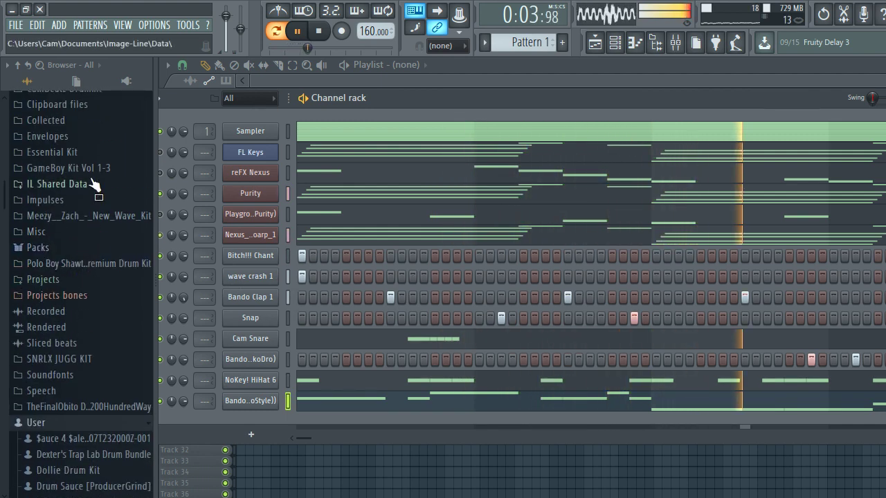
Browse the presets in the GameBoy Vol 1 and GameBoy Vol 2 folders of the GameBoy Kit Vol 1-3.
click(101, 171)
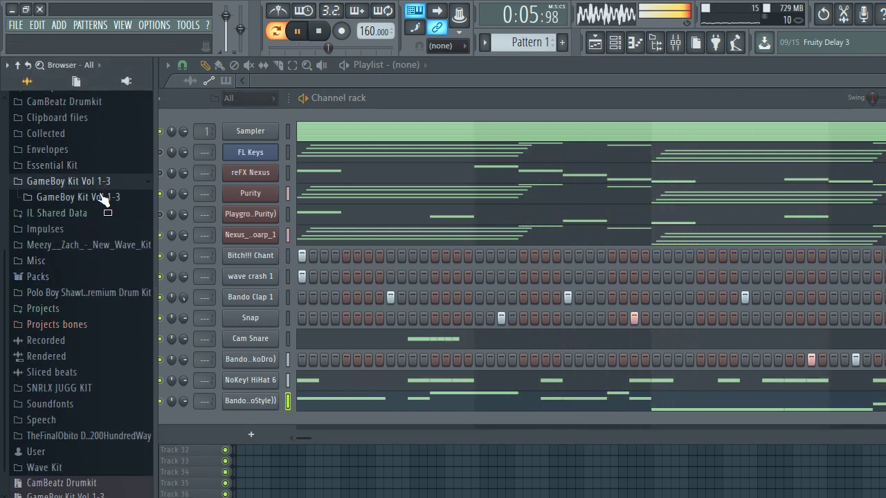
click(103, 199)
scroll(100, 294, down, 2)
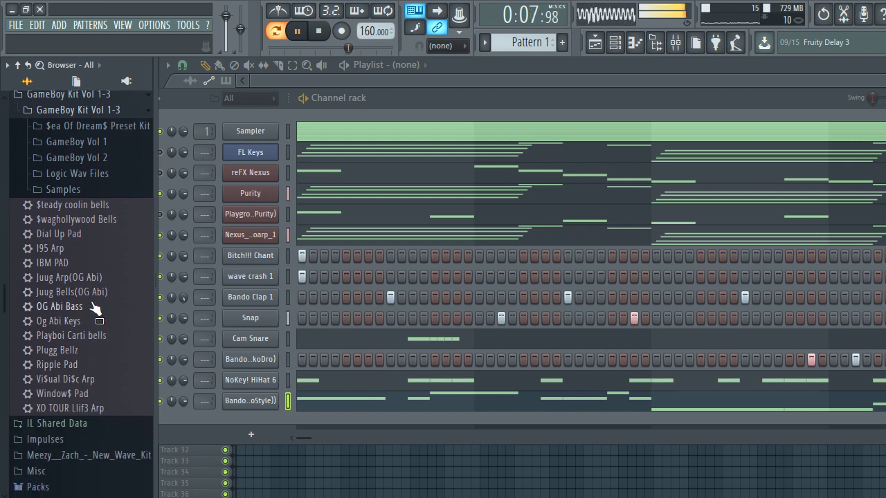
click(108, 142)
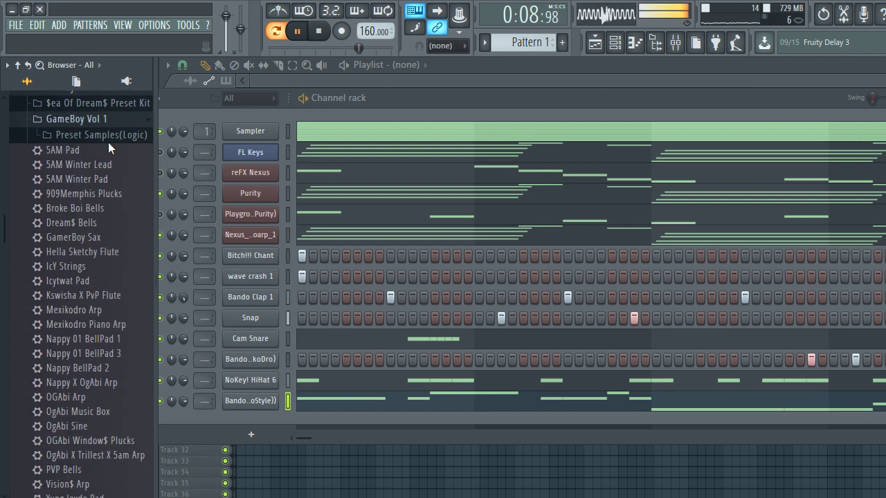
scroll(97, 424, down, 2)
click(100, 430)
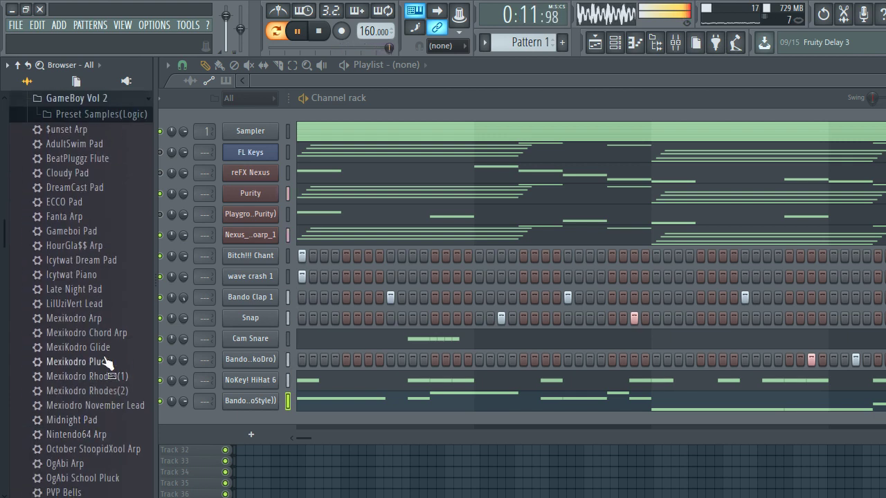
scroll(86, 275, down, 4)
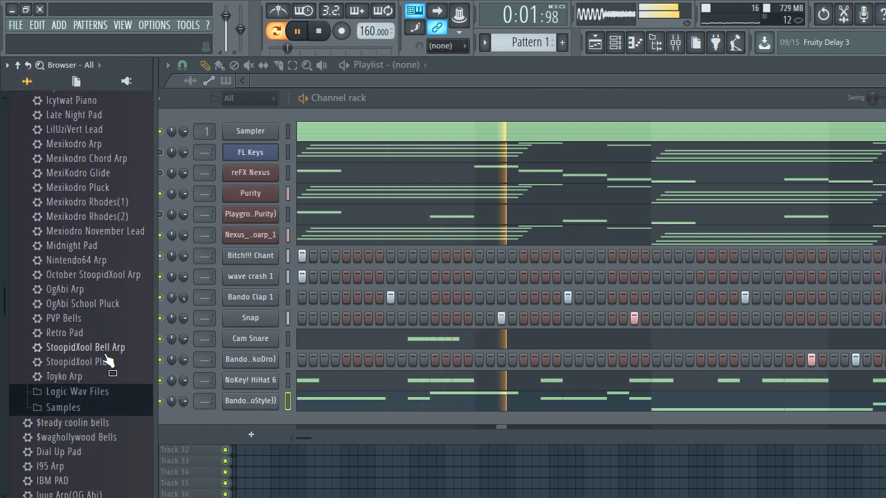
scroll(90, 373, down, 8)
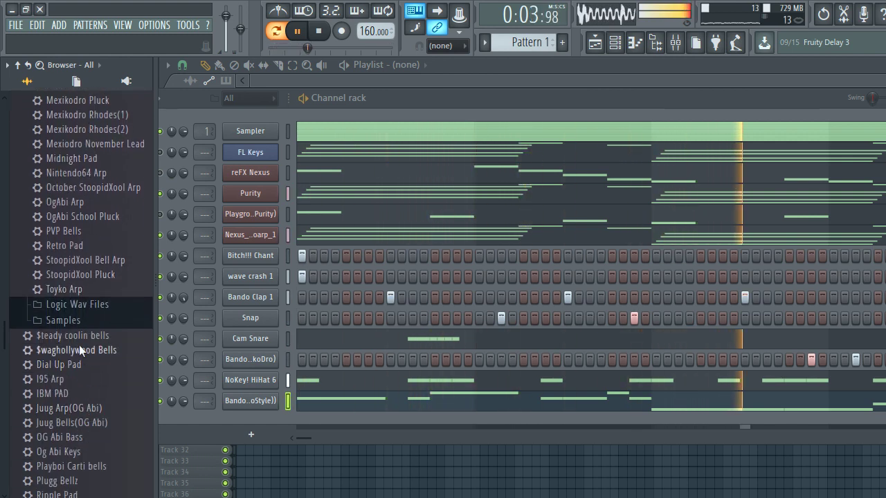
scroll(95, 304, up, 6)
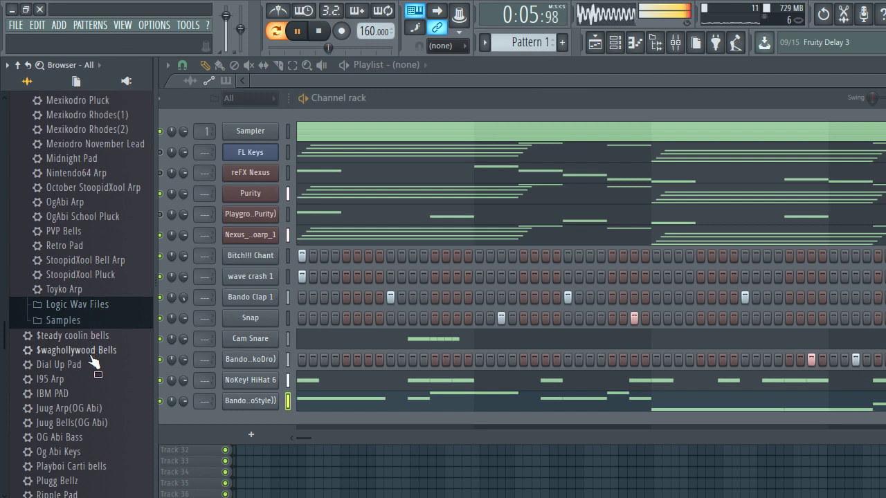
Add the IcY Strings preset from GameBoy Vol 1 as a channel above Bitch!!! Chant and close its plugin window.
scroll(90, 356, up, 15)
click(84, 341)
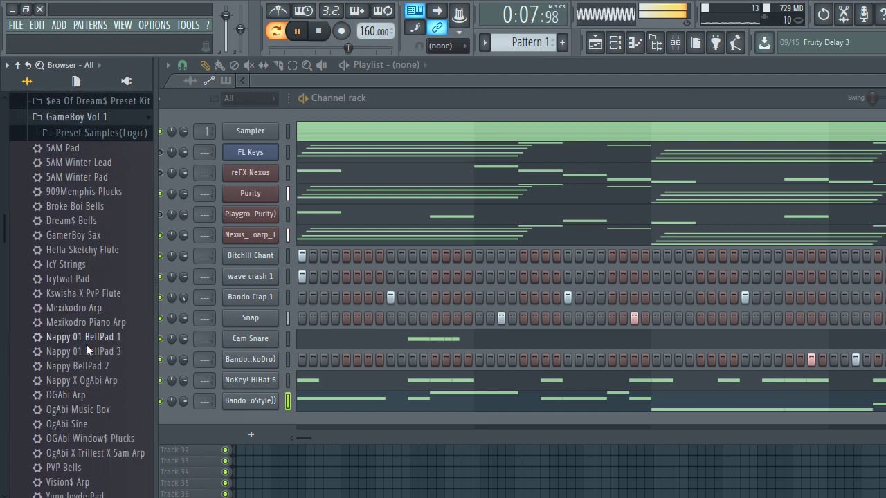
drag(85, 344, 85, 220)
scroll(93, 441, down, 2)
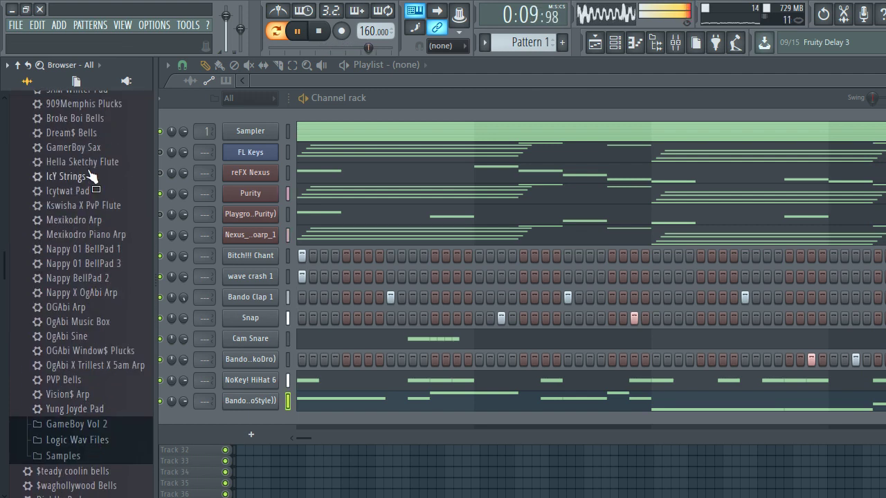
drag(90, 187, 242, 244)
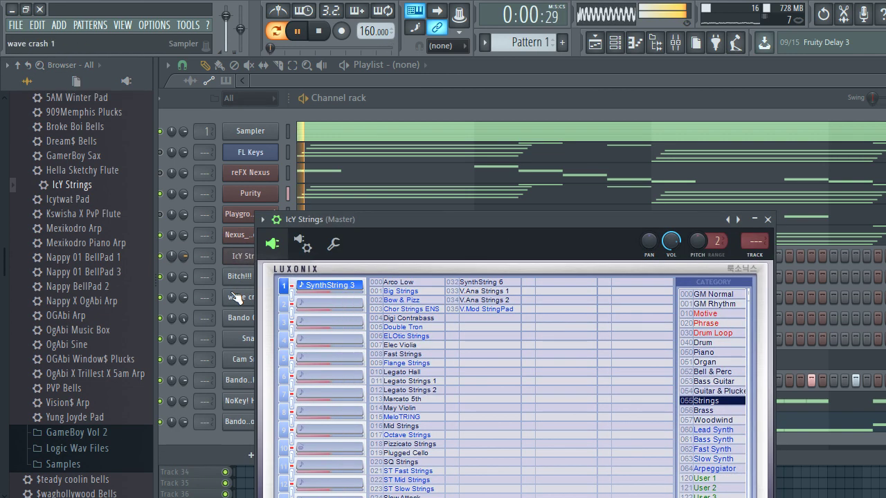
click(779, 219)
Bring the channel rack back into view and open the piano roll of the IcY Strings channel.
click(595, 43)
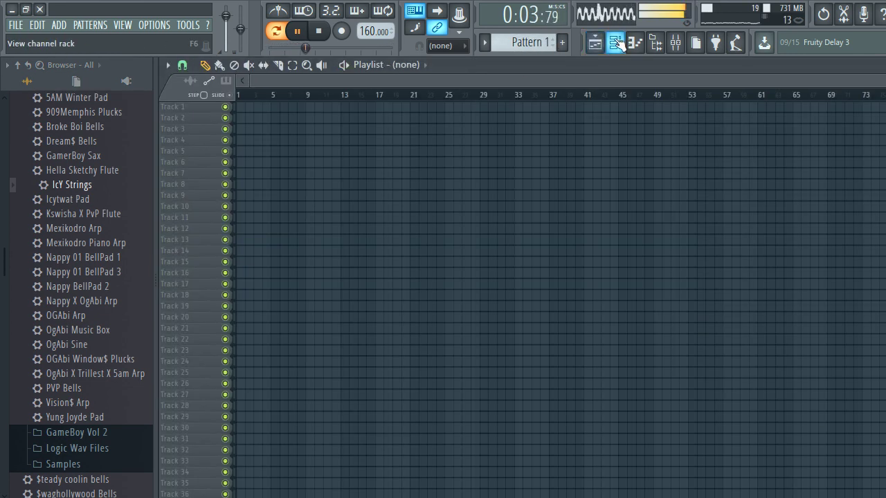
click(615, 43)
drag(415, 100, 495, 114)
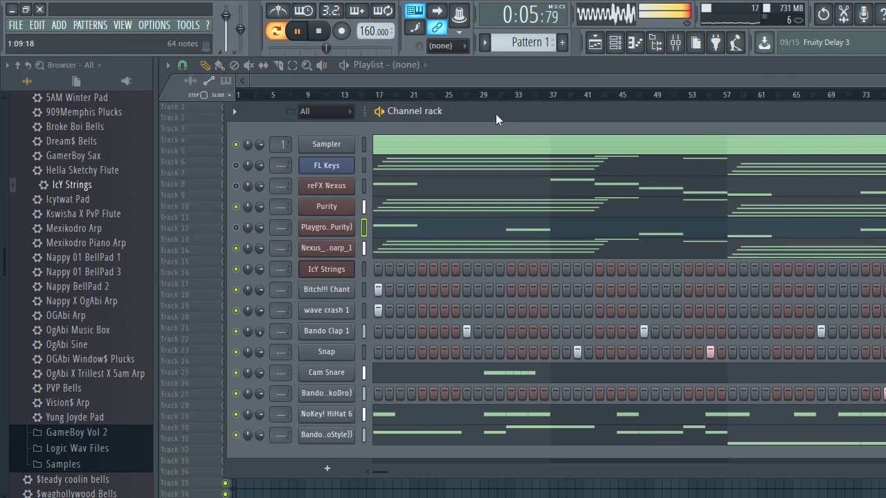
right_click(345, 272)
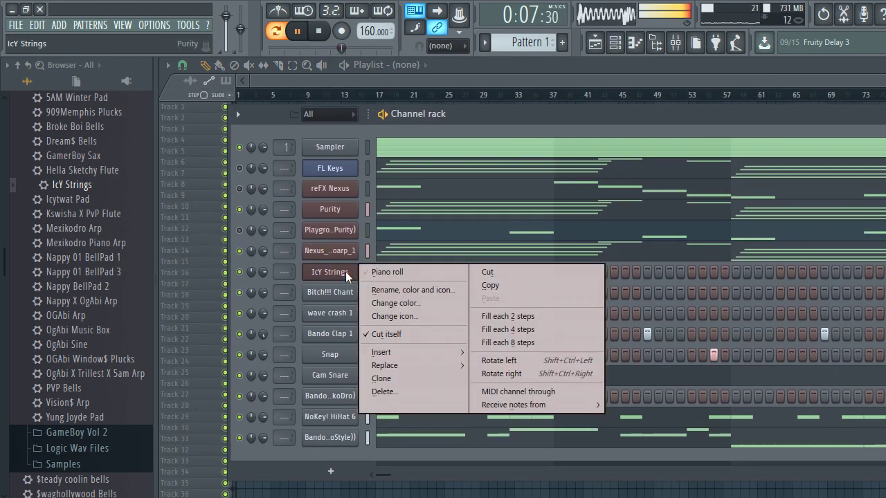
click(388, 272)
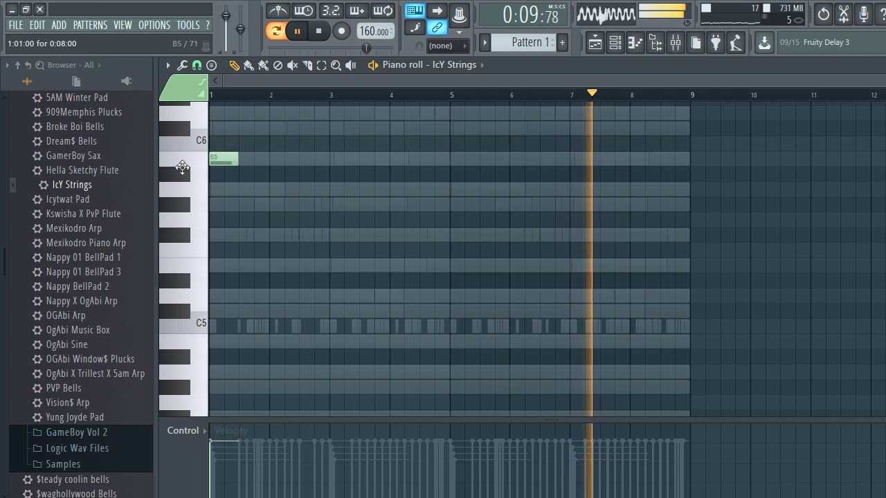
Place four consecutive half-bar notes D6, E6, C#6 and B5 across bars 1 and 2 of the IcY Strings piano roll.
drag(212, 160, 212, 114)
scroll(213, 132, up, 3)
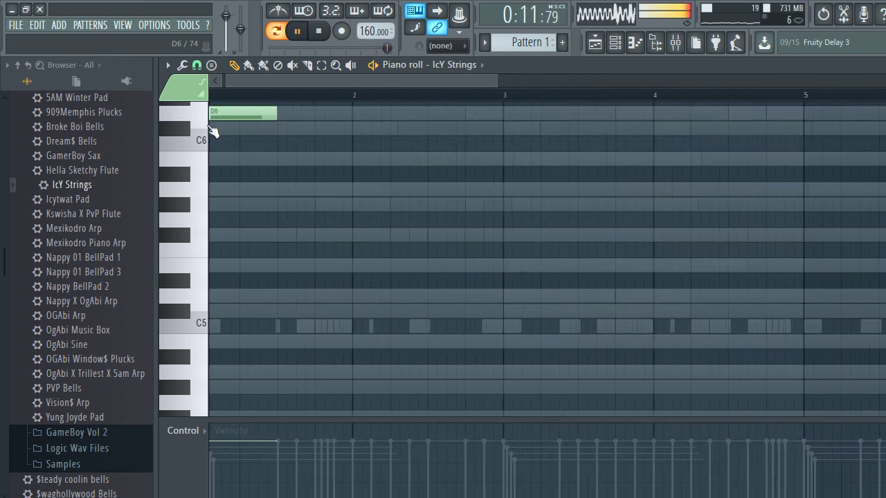
scroll(213, 132, up, 3)
key(space)
click(285, 222)
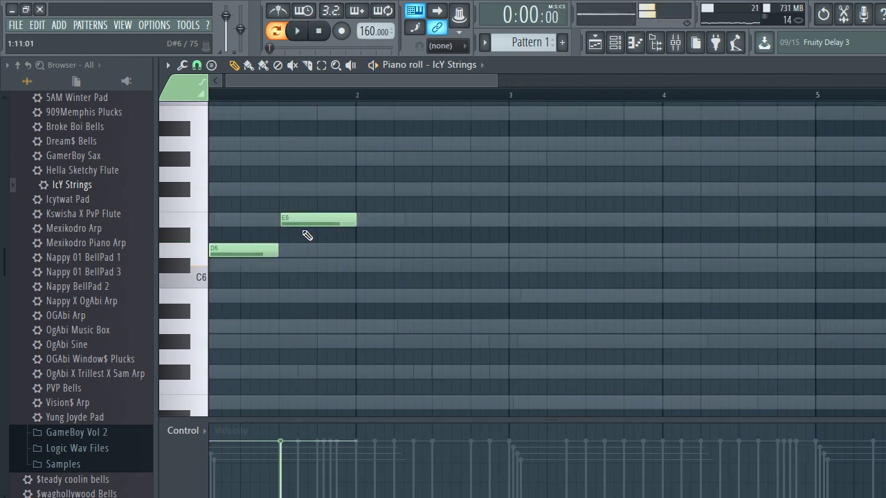
key(space)
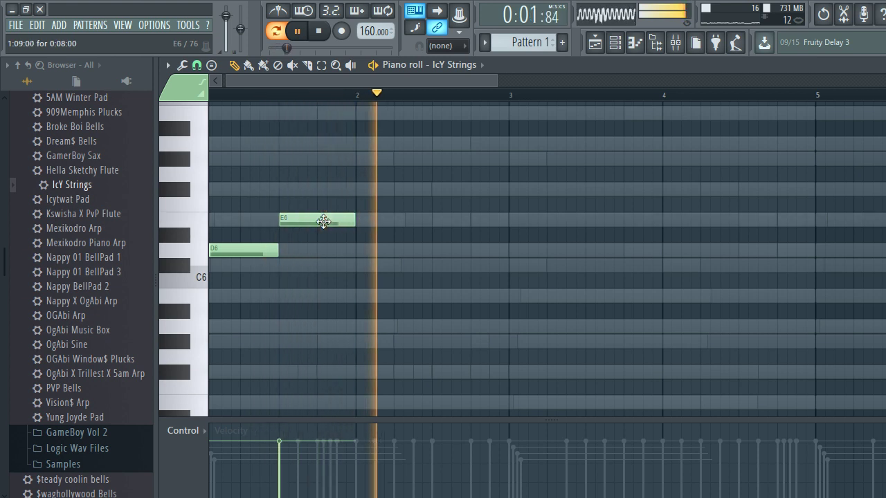
key(space)
click(357, 265)
click(432, 296)
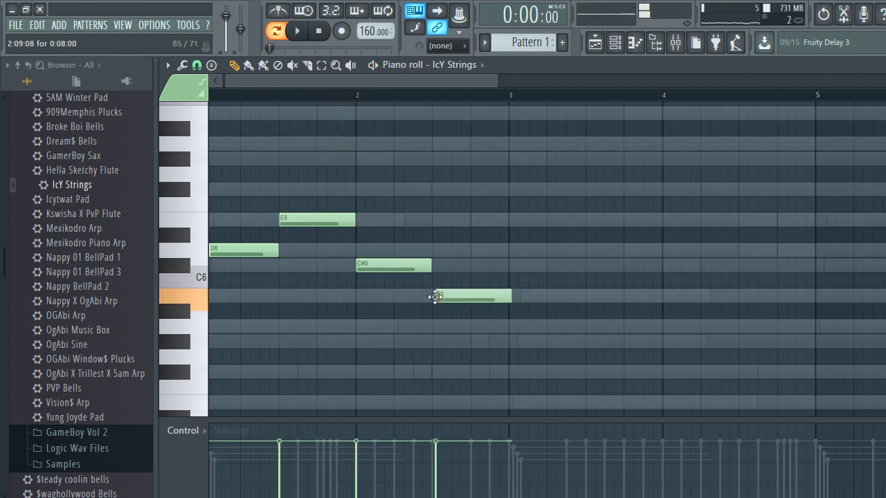
click(510, 327)
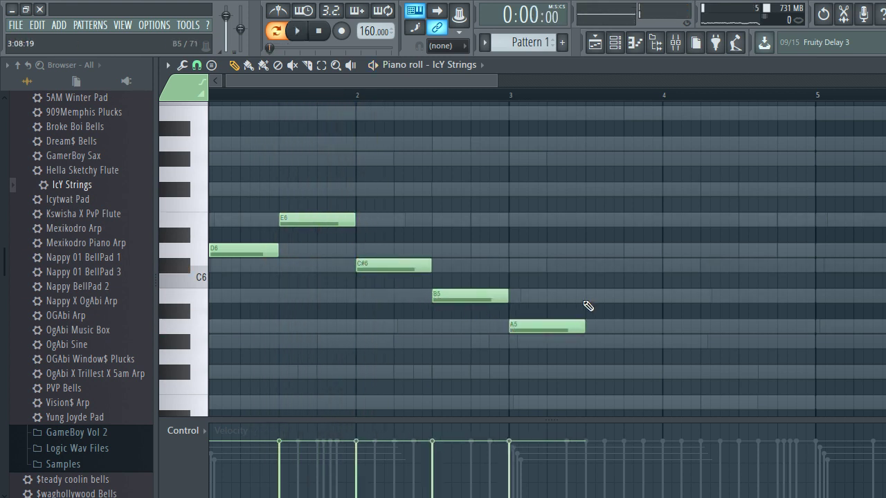
drag(561, 331, 559, 249)
key(space)
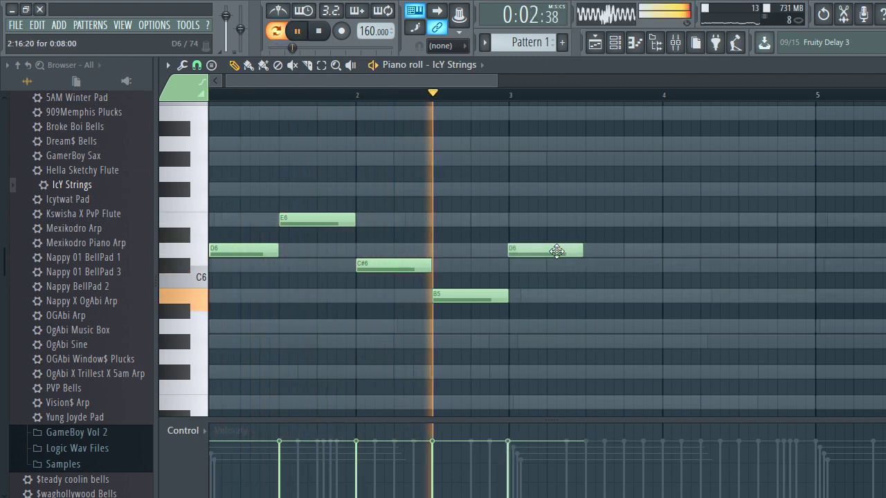
right_click(559, 250)
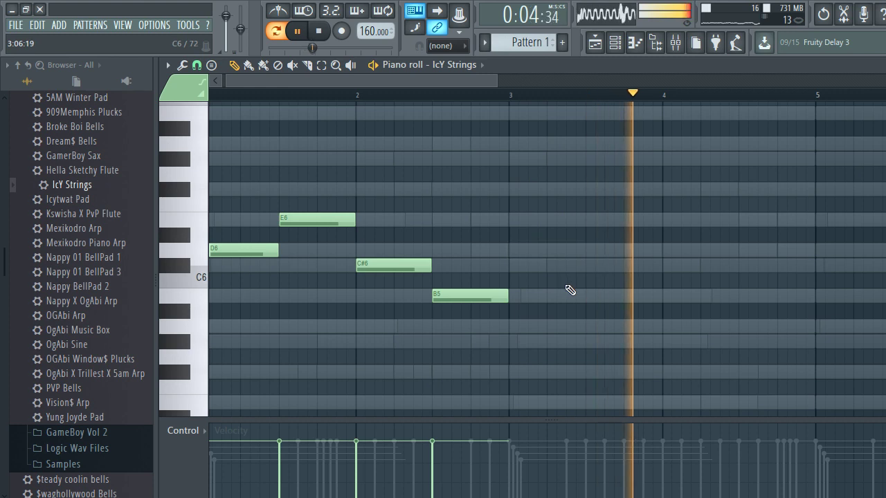
Duplicate the four-note phrase into bars 3 and 4 and deselect the copied notes.
key(ctrl+b)
scroll(455, 289, down, 1)
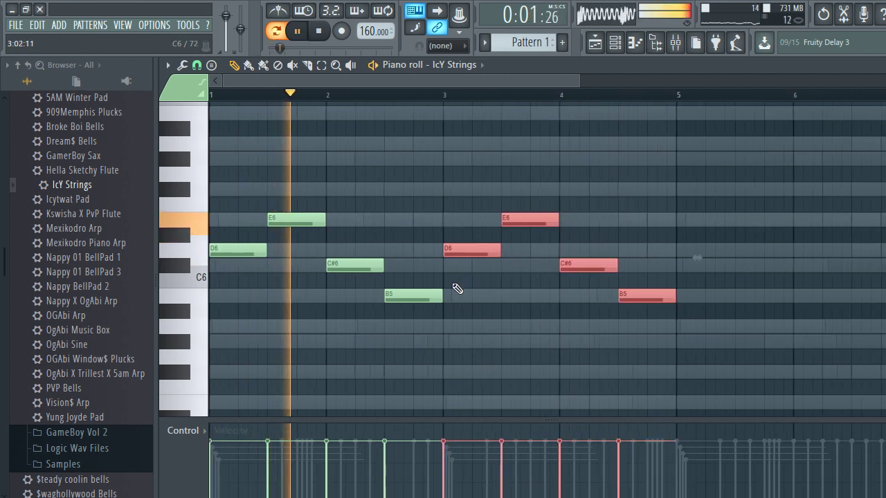
scroll(434, 271, up, 4)
click(523, 335)
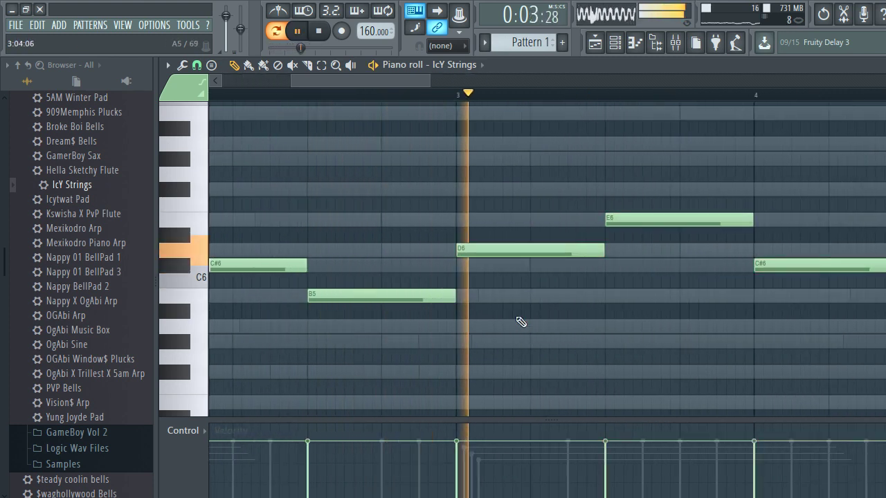
scroll(526, 324, down, 5)
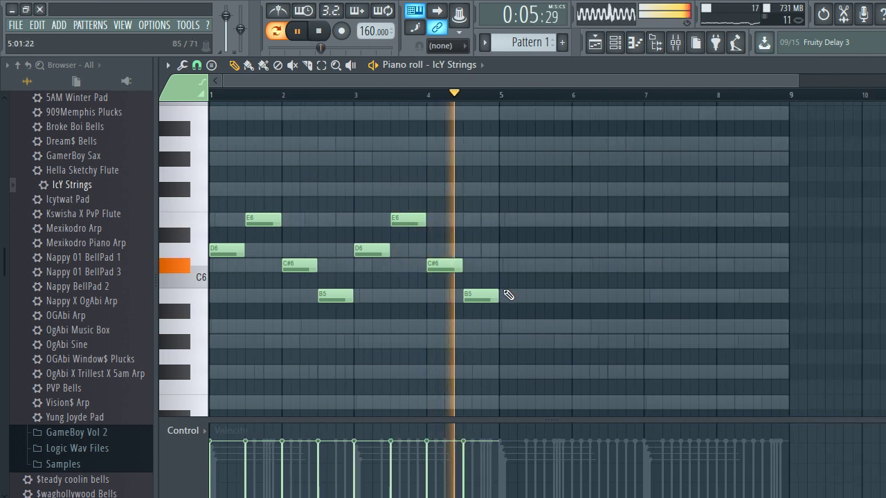
Shorten the last B5 in bar 4 to a quarter bar and add a quarter-bar C#6 after it.
key(space)
click(487, 326)
scroll(497, 332, up, 3)
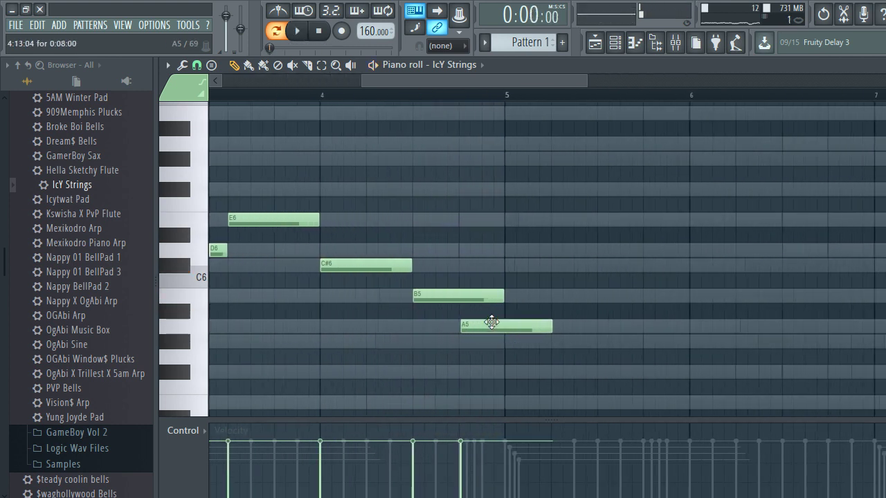
drag(490, 323, 484, 258)
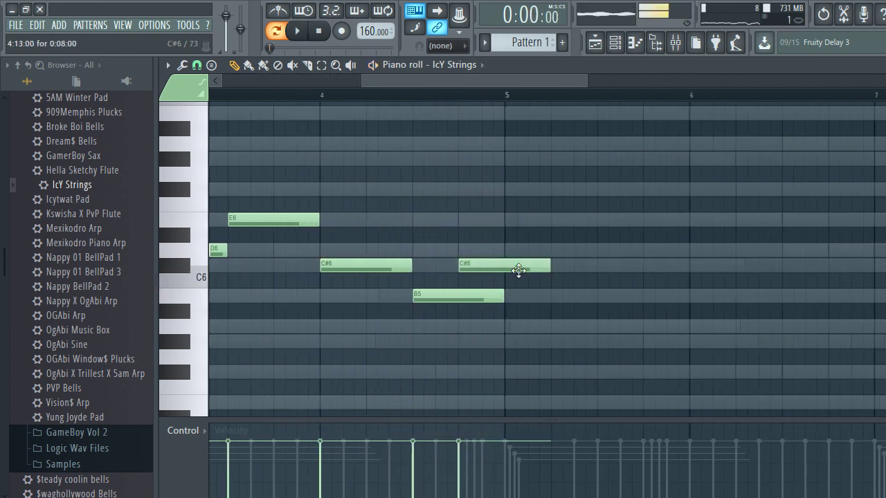
key(space)
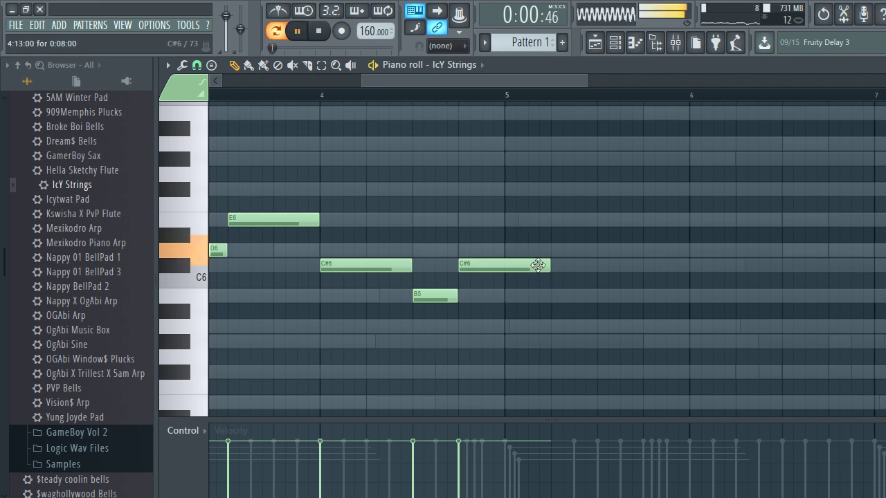
drag(505, 276, 500, 276)
scroll(508, 295, down, 4)
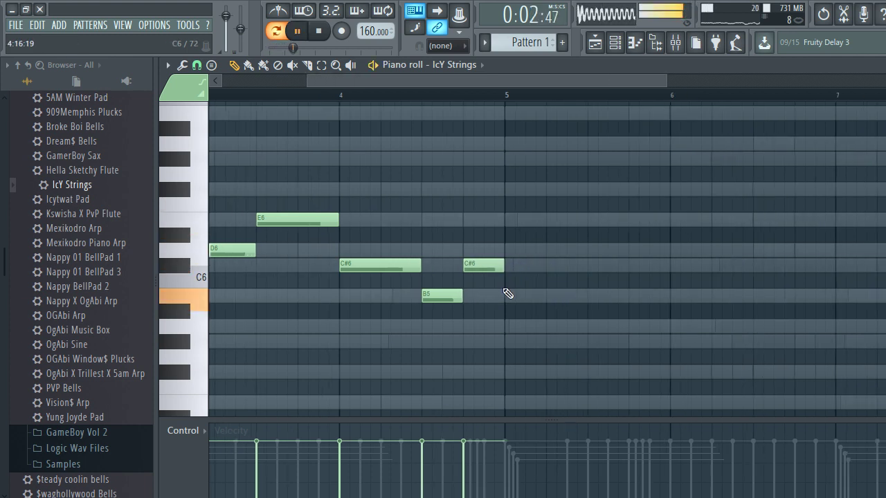
Duplicate the four-bar strings melody into bars 5 to 8.
key(ctrl+b)
scroll(367, 297, up, 4)
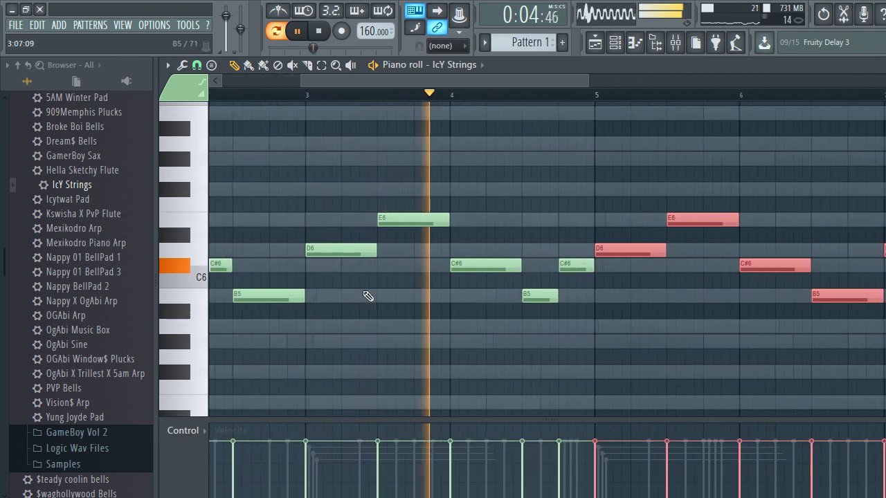
scroll(477, 314, down, 4)
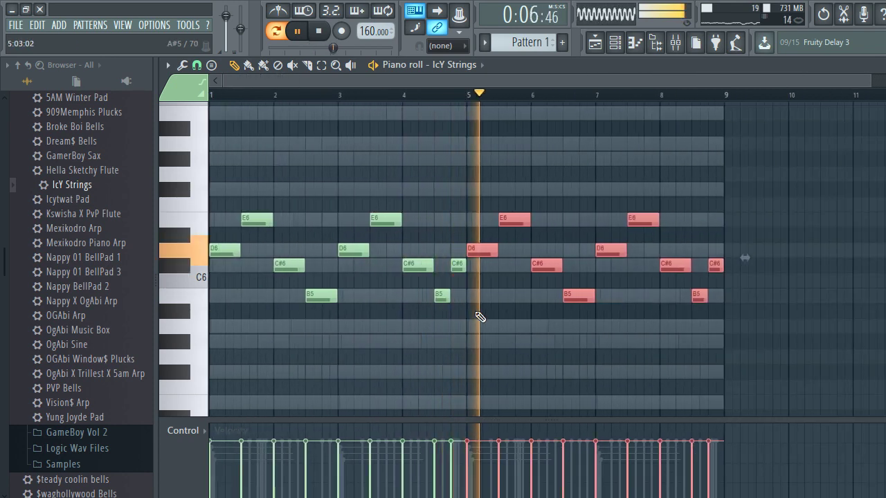
Return to the channel rack and collapse the GameBoy Kit Vol 1-3 folder in the browser.
click(596, 43)
click(615, 43)
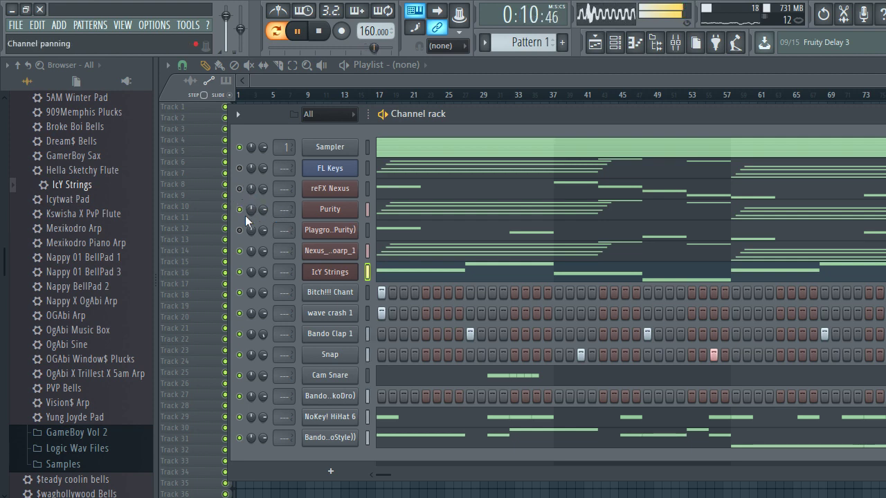
scroll(91, 208, up, 5)
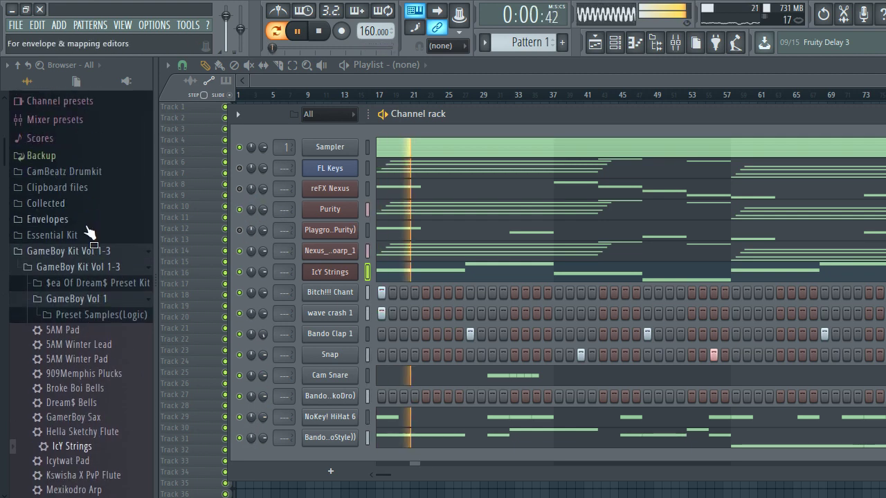
click(104, 261)
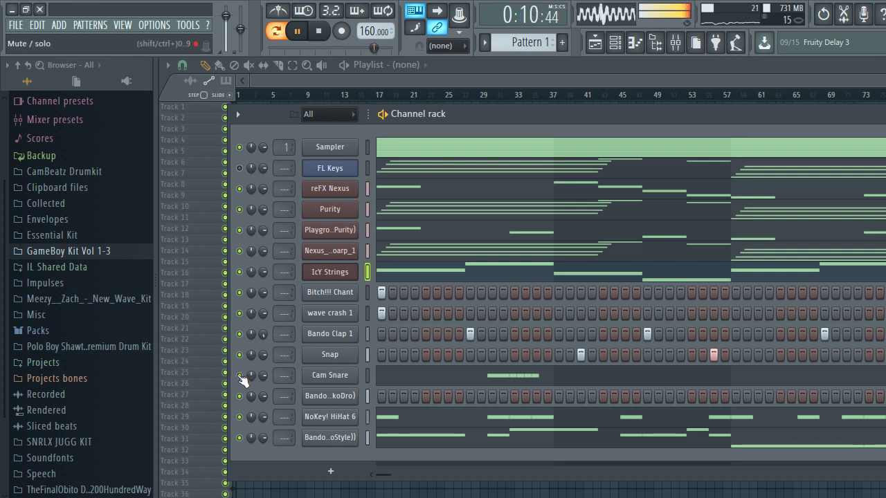
Mute the Cam Snare, Nexus_..oarp_1, Playgro..Purity) and reFX Nexus channels.
click(242, 252)
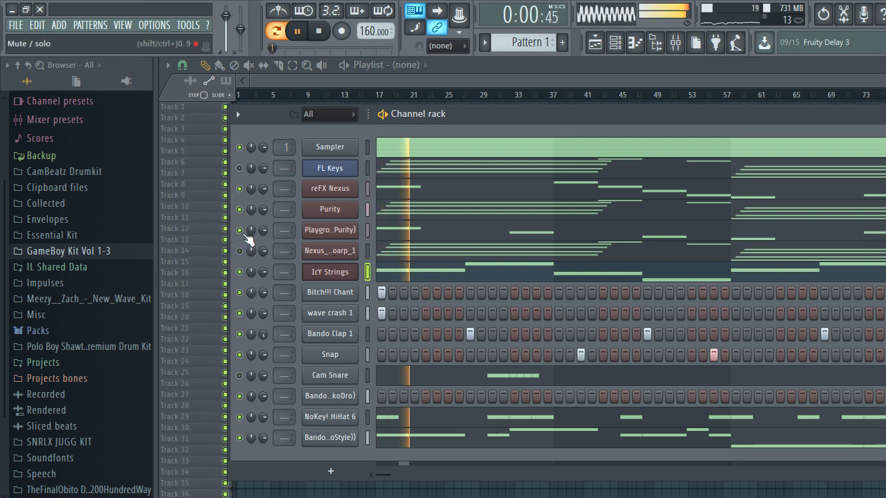
click(240, 190)
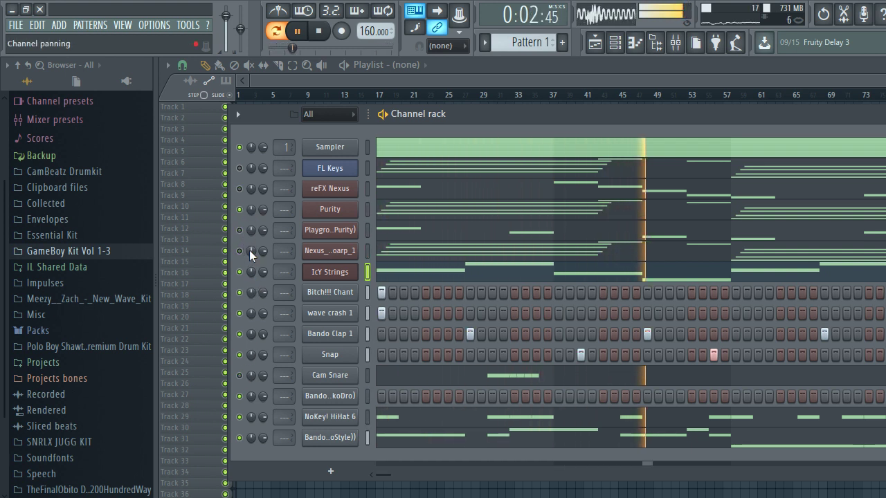
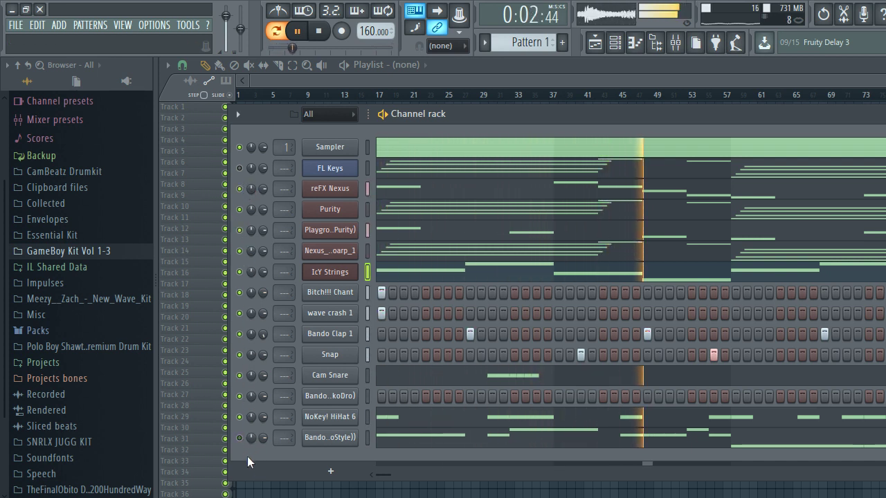
Add an ElectraX channel and load the ARP Kingdom Hearts preset from the Dmarch Vol. II #Aftermath bank.
click(332, 472)
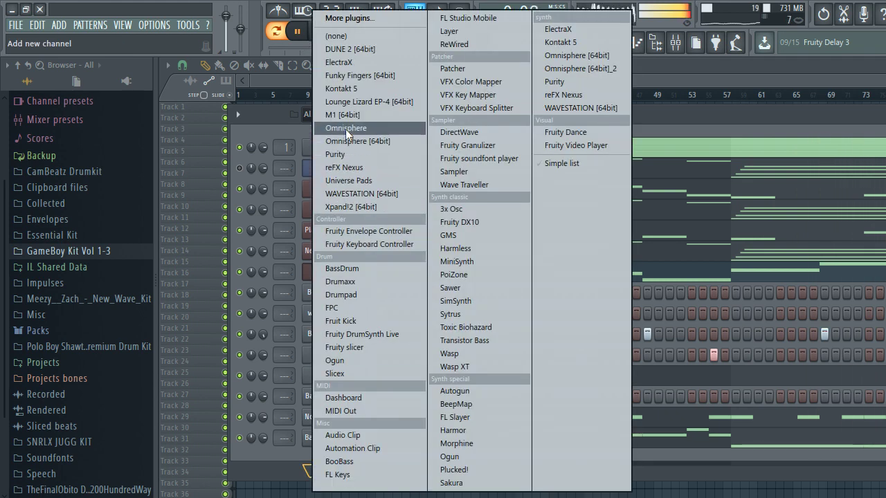
click(341, 62)
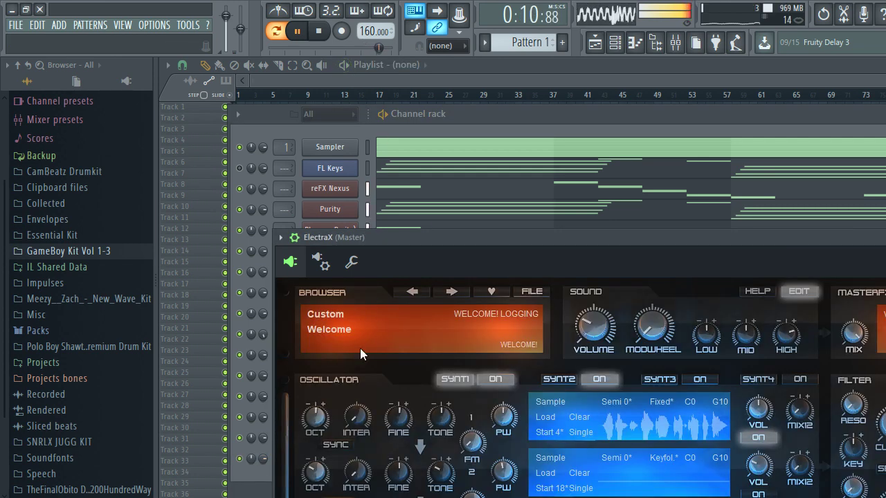
click(339, 311)
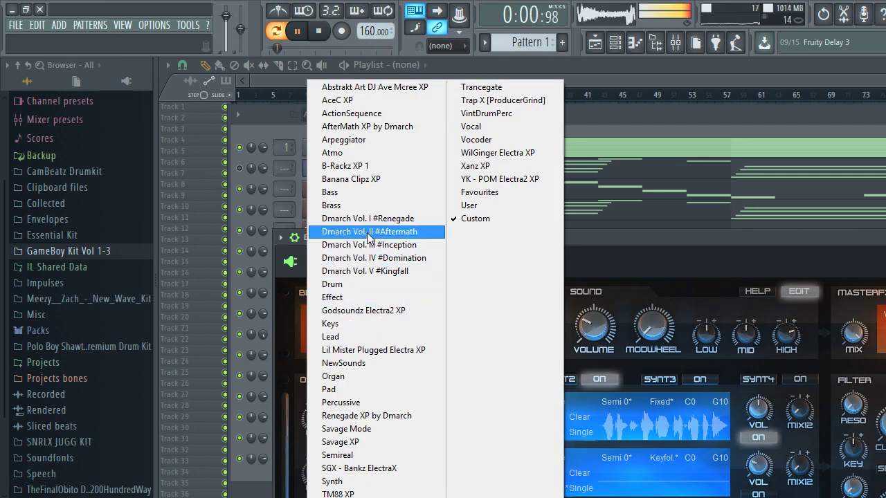
click(367, 233)
click(348, 331)
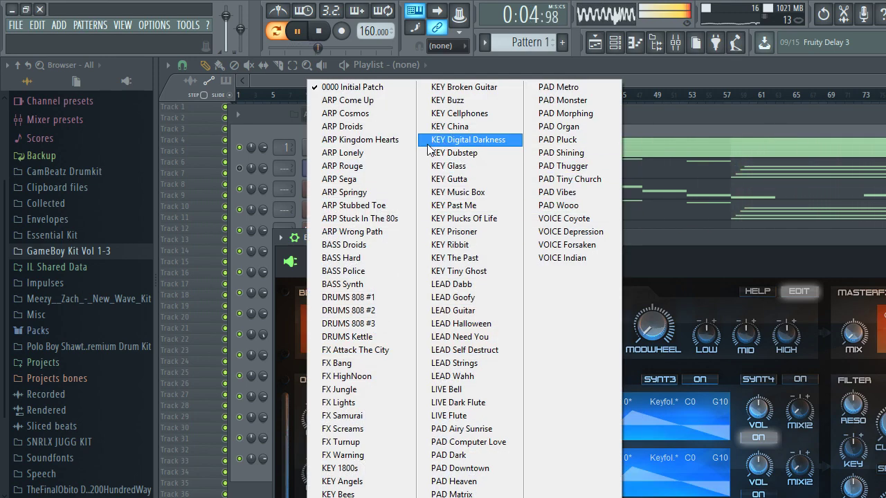
click(358, 140)
click(236, 364)
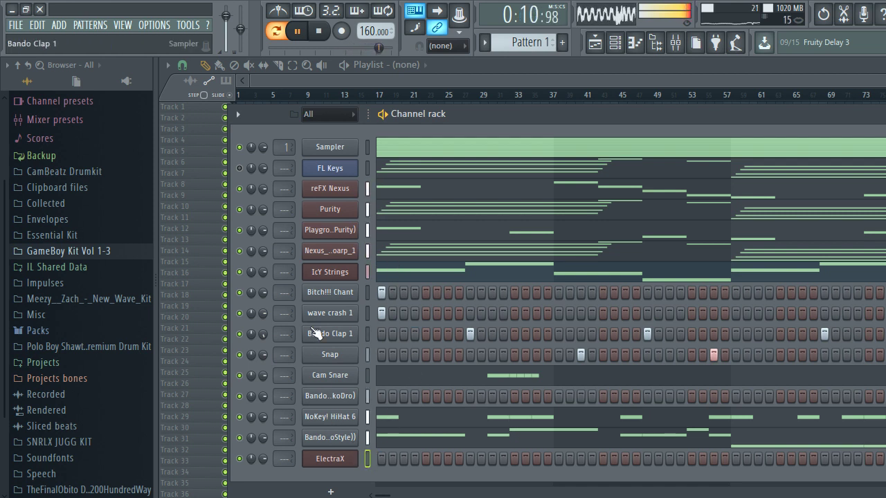
Copy the chord notes into the ElectraX channel and mute the Nexus_..oarp_1 channel.
click(240, 250)
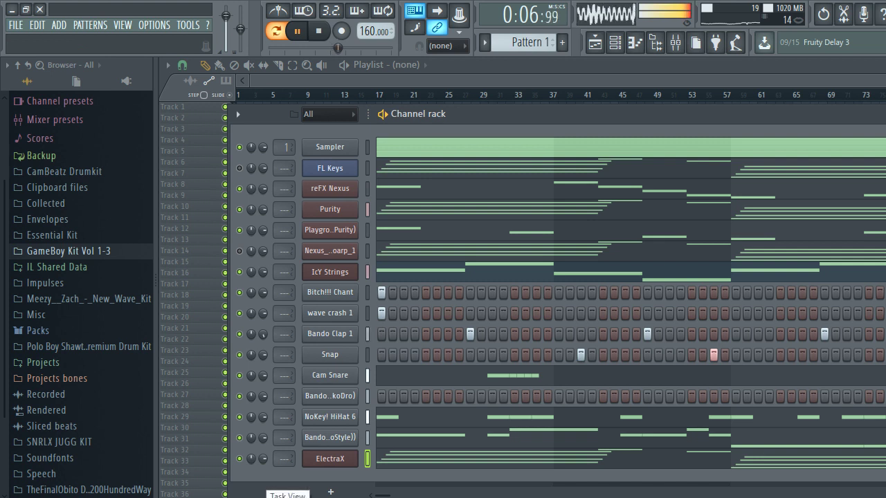
Move the ElectraX channel up the rack so it sits directly above IcY Strings.
key(alt+Up)
key(alt+Up)
key(alt+Up)
key(alt+Up)
key(alt+Up)
key(alt+Up)
key(alt+Up)
key(alt+Up)
key(alt+Up)
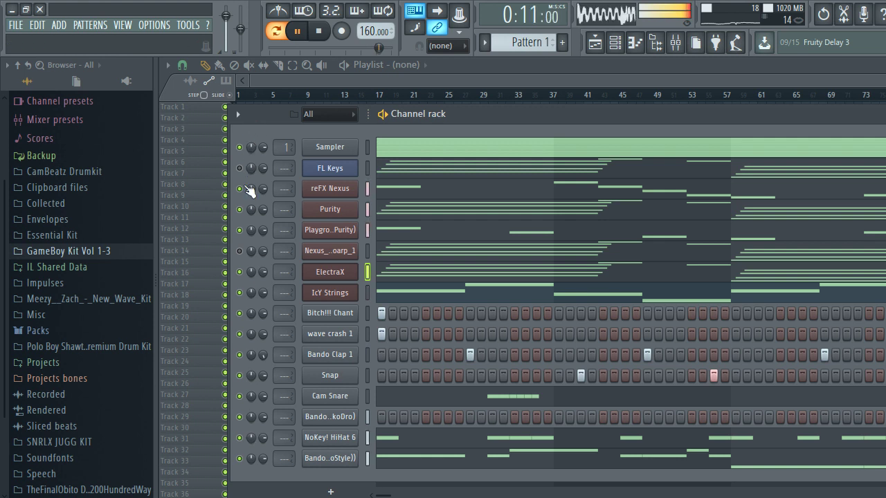
Mute the Bando..oStyle)) channel and unmute the FL Keys channel.
click(239, 459)
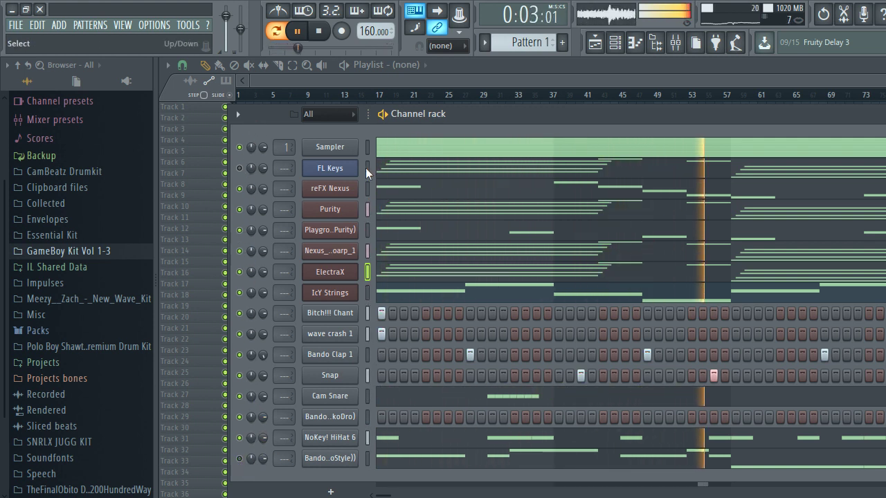
click(240, 169)
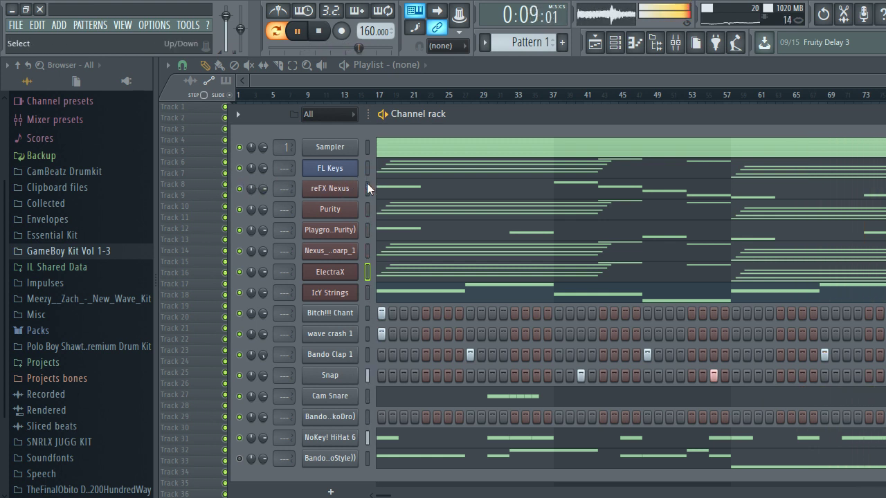
click(240, 459)
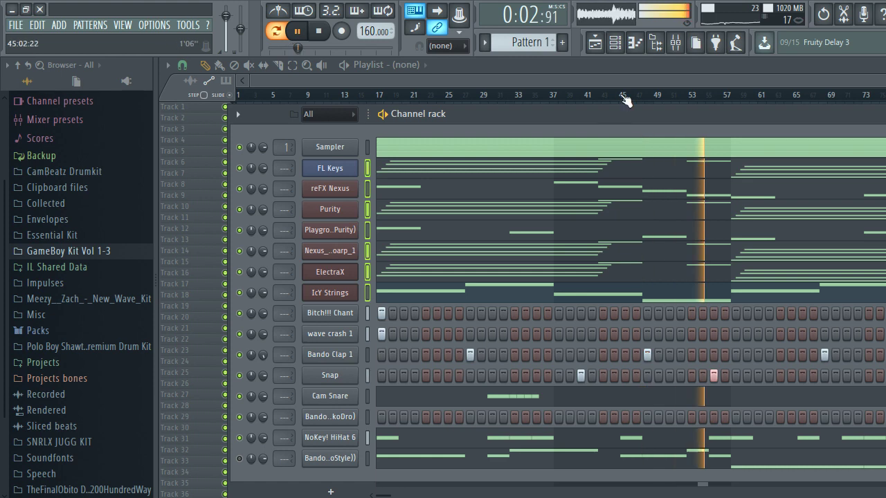
Select the channels from FL Keys to IcY Strings and route them to consecutive mixer tracks starting at Insert 1.
click(675, 44)
right_click(197, 144)
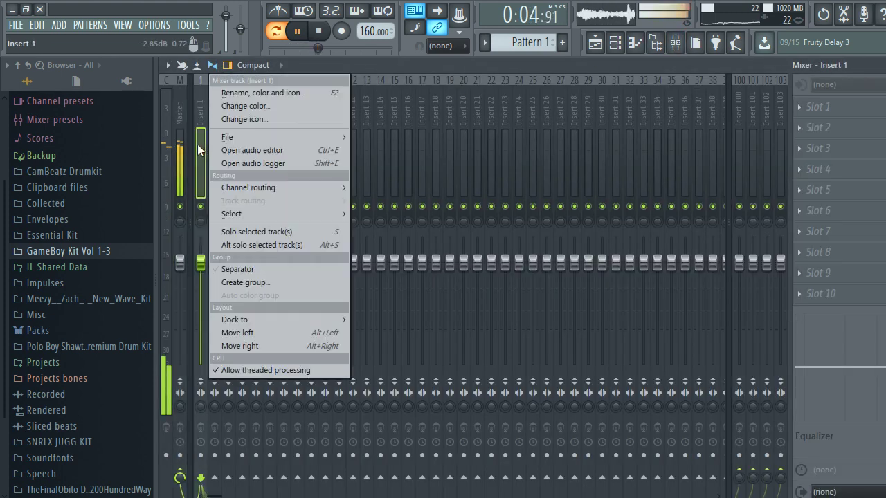
mouse_move(263, 181)
click(424, 197)
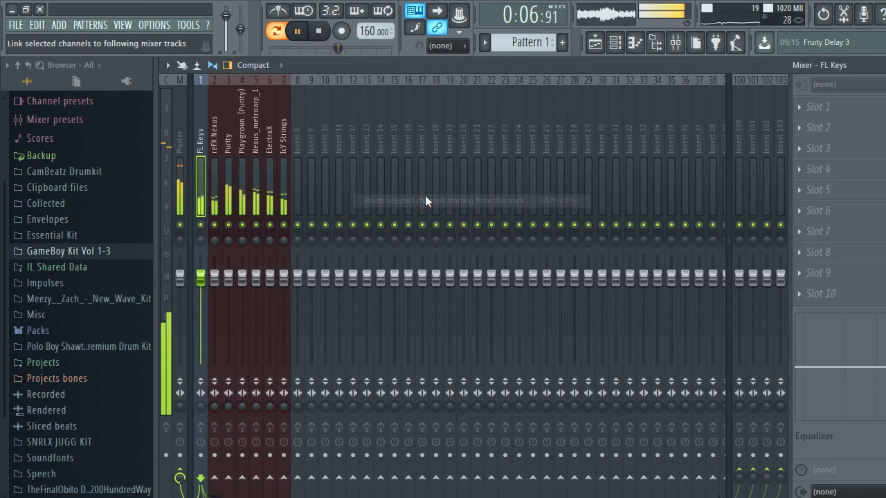
Select the channels from Bitch!!! Chant to Bando..oStyle)) and route them to consecutive mixer tracks starting at Insert 15.
click(614, 43)
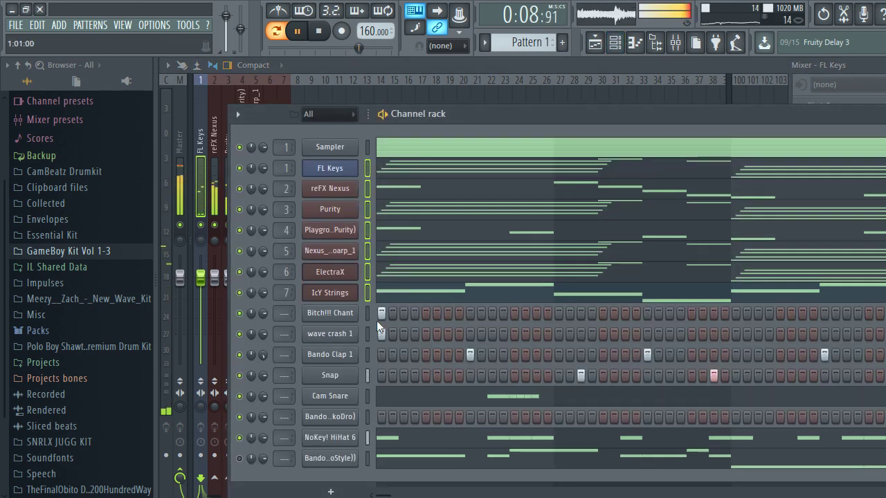
click(214, 185)
click(397, 162)
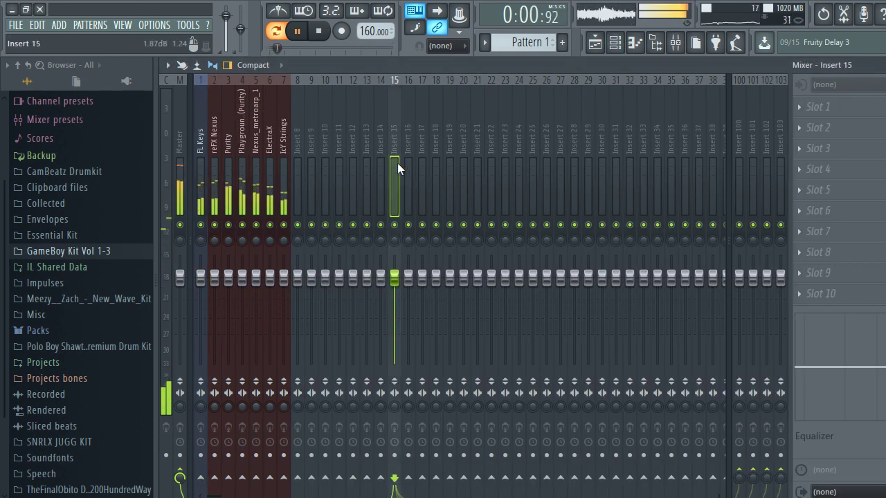
right_click(397, 163)
mouse_move(468, 189)
click(584, 199)
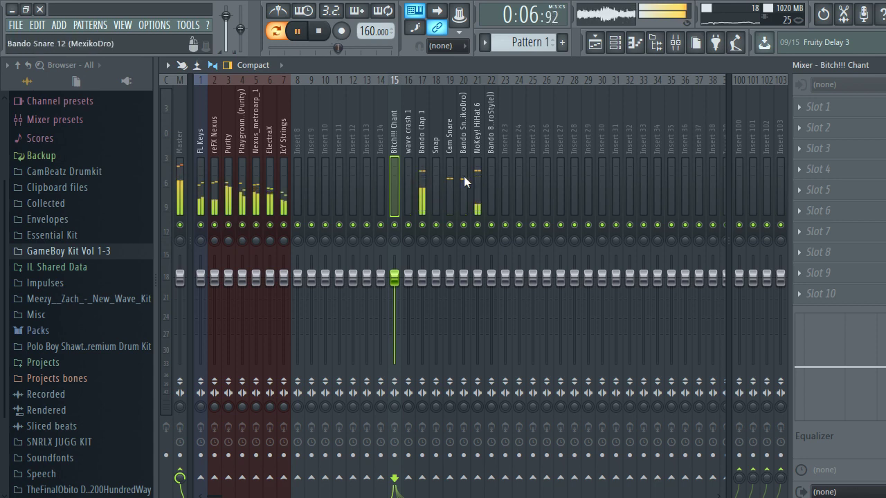
Unmute the Bando..oStyle)) channel in the channel rack and return to the reFX Nexus track in the mixer.
click(615, 42)
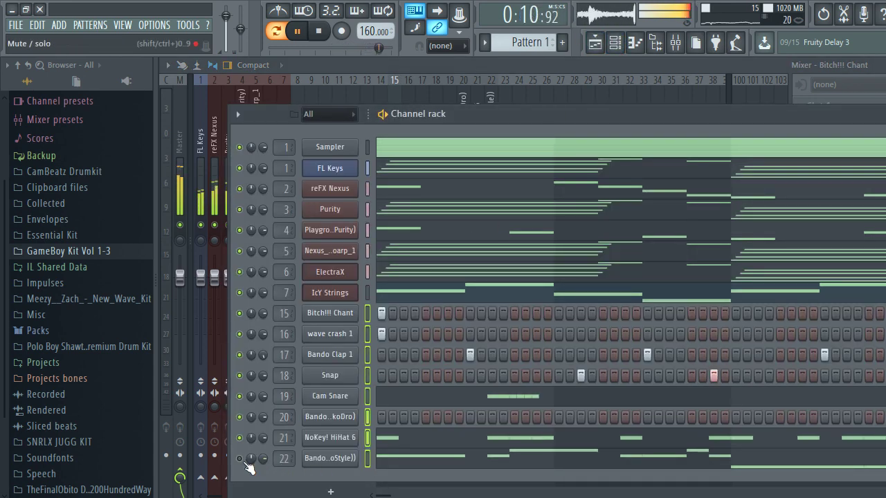
click(216, 157)
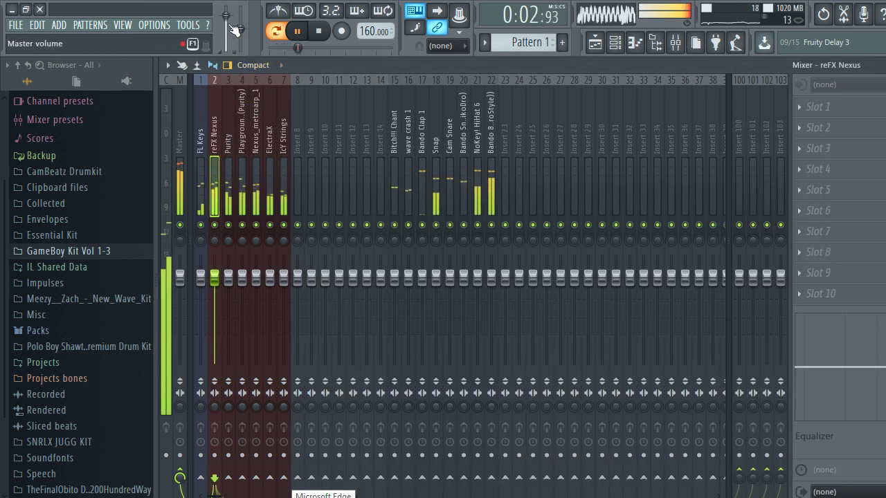
Try lowering the master volume to 52% and reset it to its default.
drag(226, 14, 225, 47)
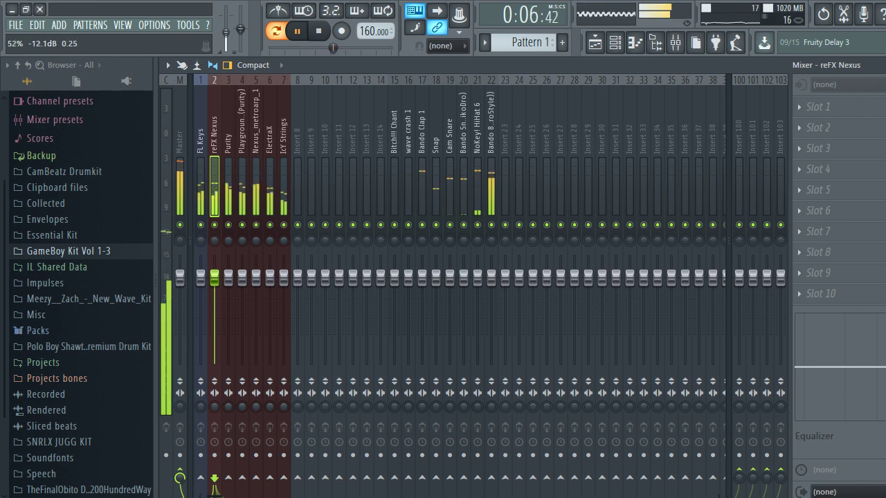
right_click(225, 43)
click(241, 54)
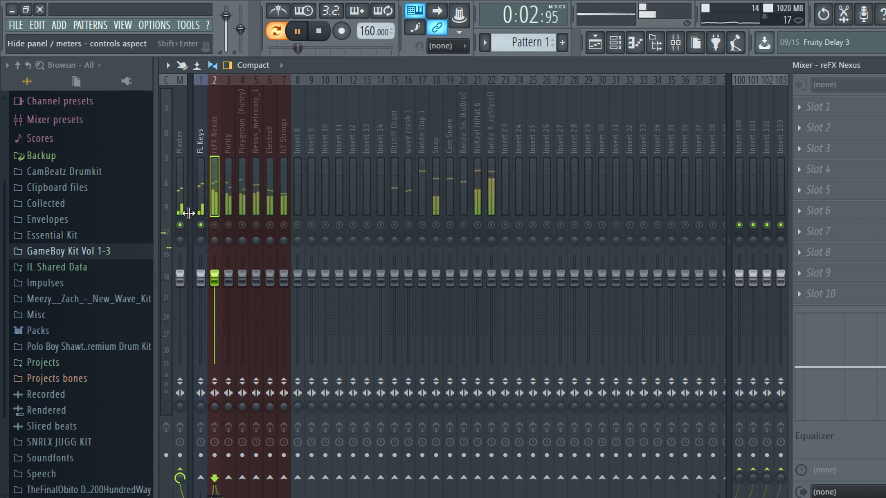
Load Fruity Reeverb 2 in the first effect slot of the soloed FL Keys mixer track and lower the track's fader.
click(200, 157)
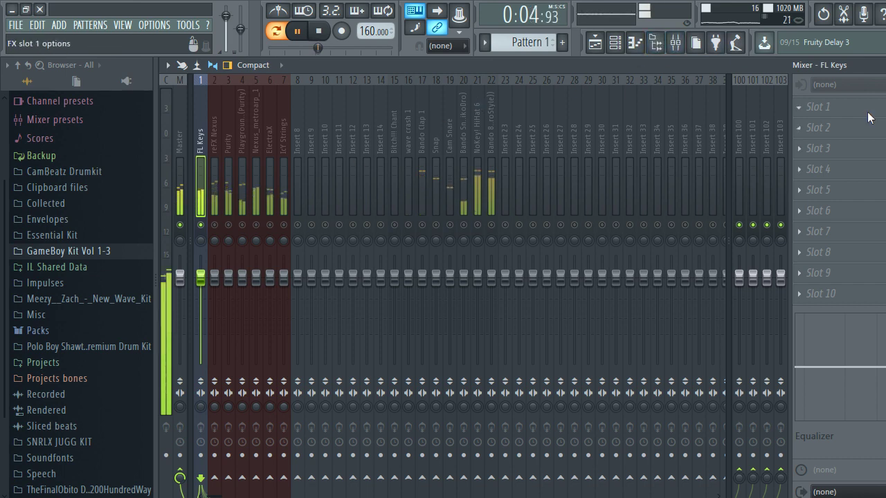
click(820, 169)
click(691, 203)
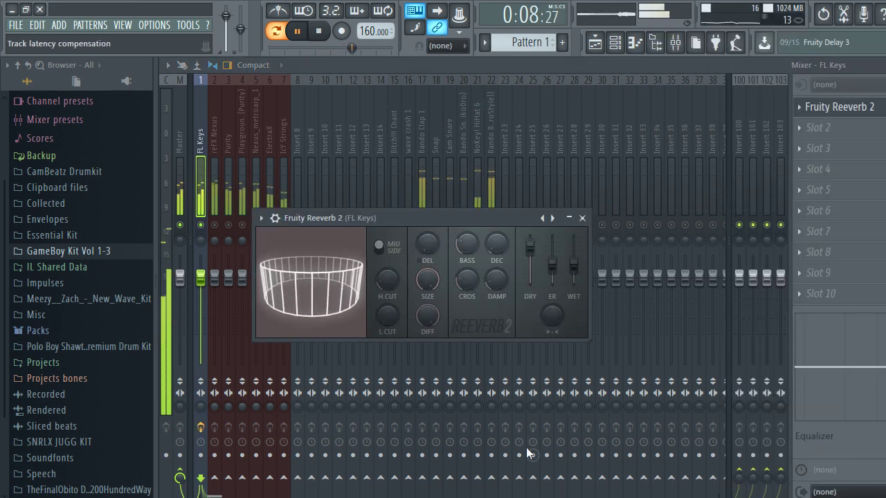
drag(200, 278, 200, 313)
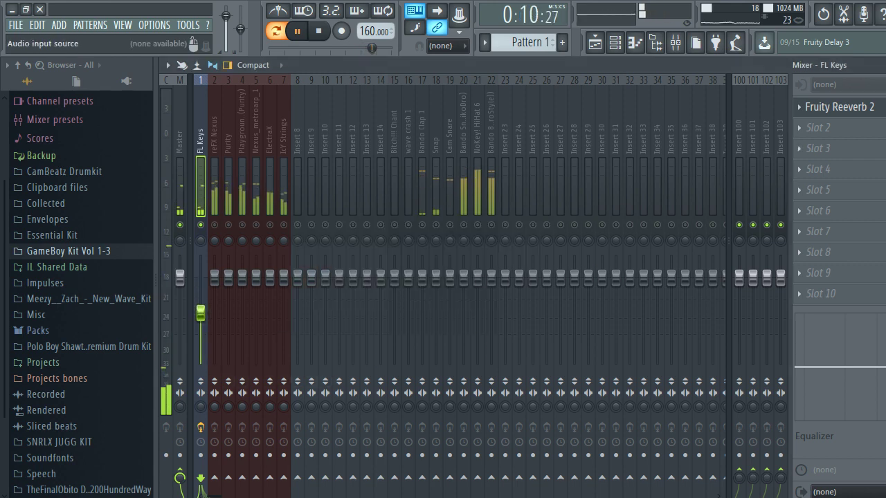
Load Fruity Delay 2 in the second effect slot of FL Keys and turn its dry volume up fully.
click(829, 129)
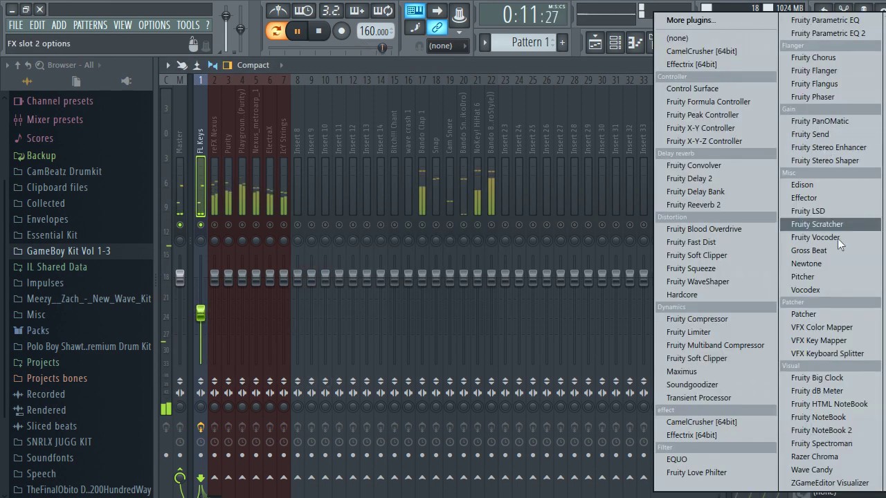
click(725, 178)
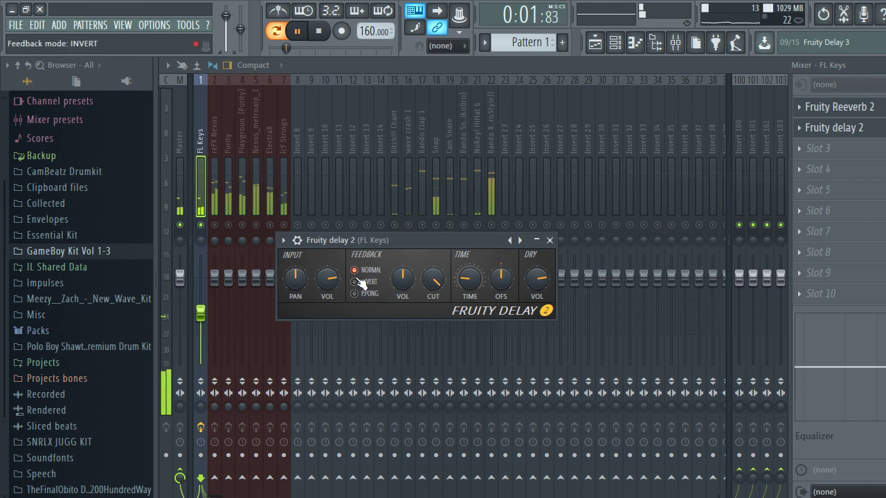
drag(537, 279, 537, 308)
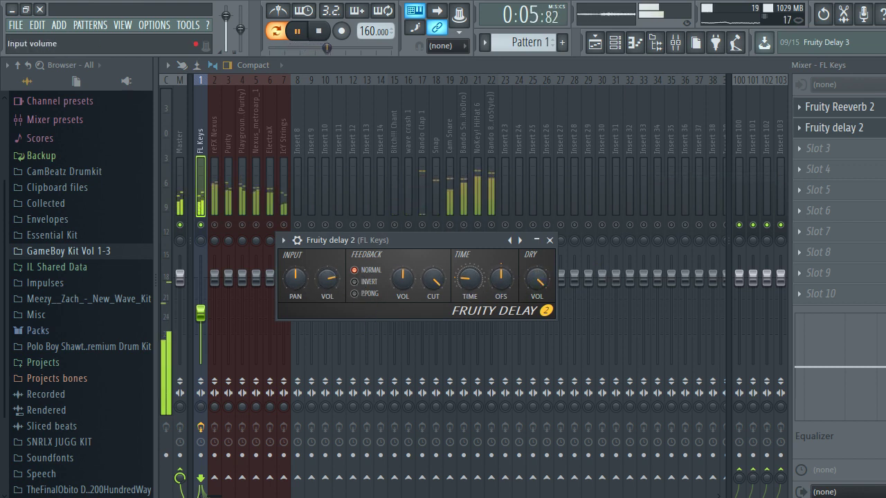
Try ping-pong feedback on the delay, return it to normal with a lower input volume, and close both effect windows.
click(367, 294)
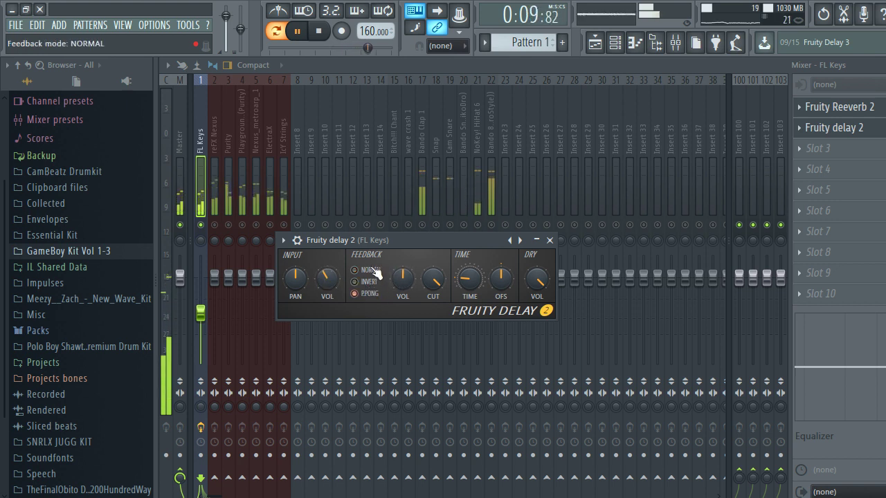
click(373, 270)
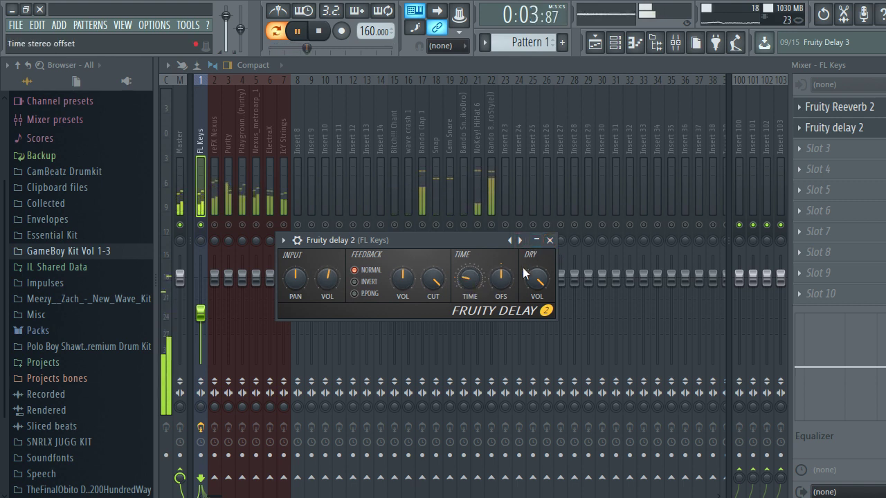
click(550, 240)
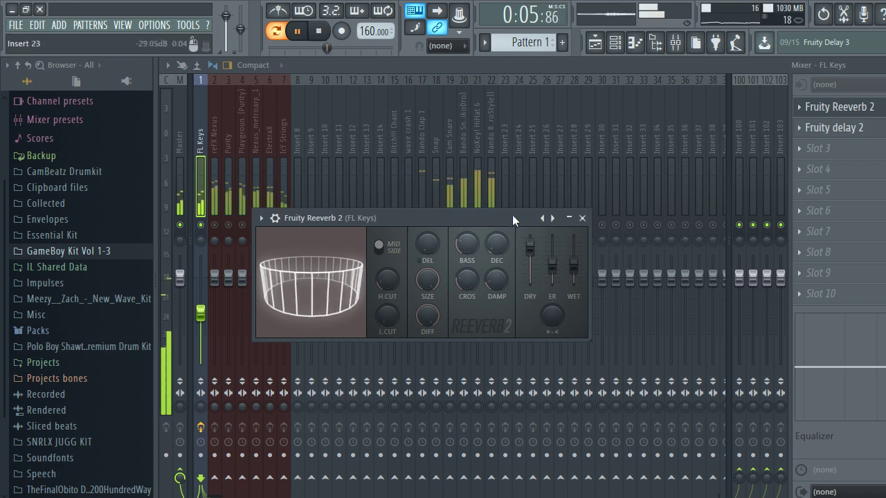
click(582, 218)
Lower the FL Keys fader to 39%, then unmute the reFX Nexus mixer track and lower its fader to about 89%.
drag(206, 320, 203, 335)
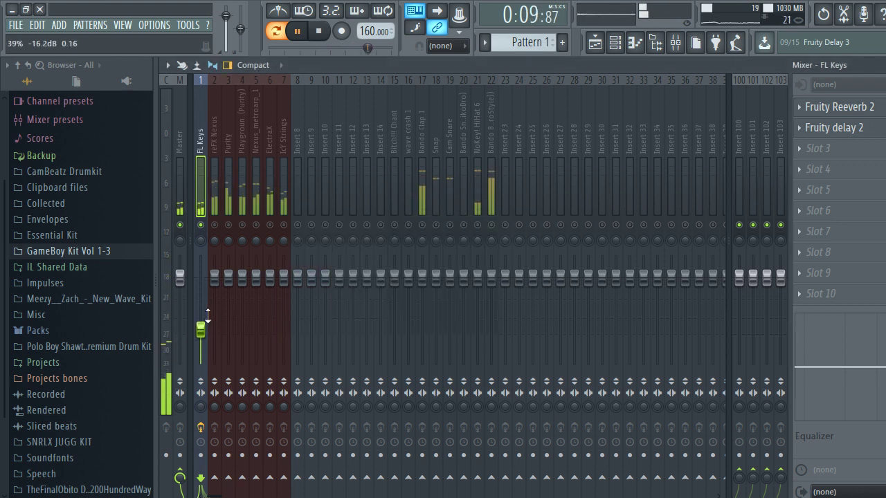
click(219, 226)
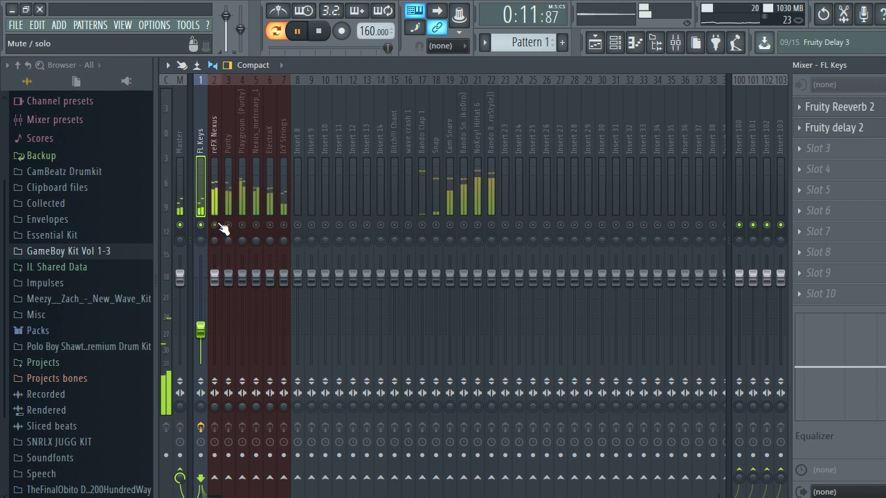
drag(217, 283, 217, 290)
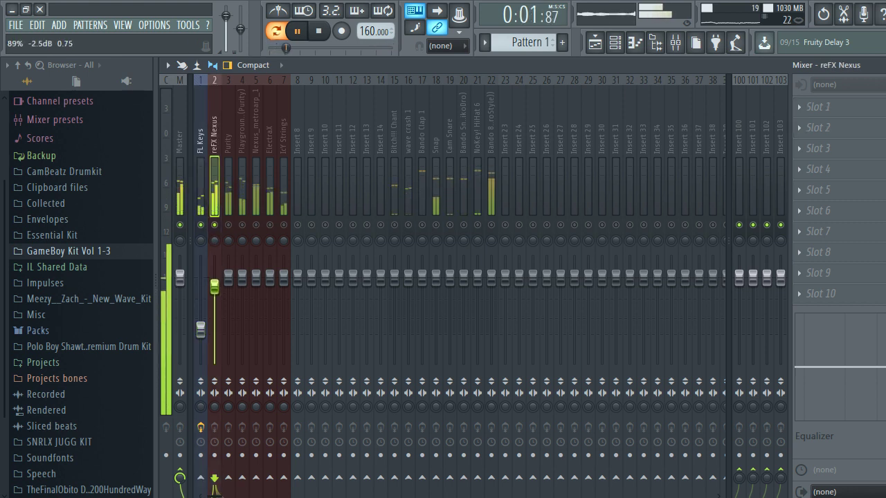
Unmute the Purity and IcY Strings mixer tracks and lower Purity's fader slightly.
click(230, 227)
drag(217, 275, 227, 291)
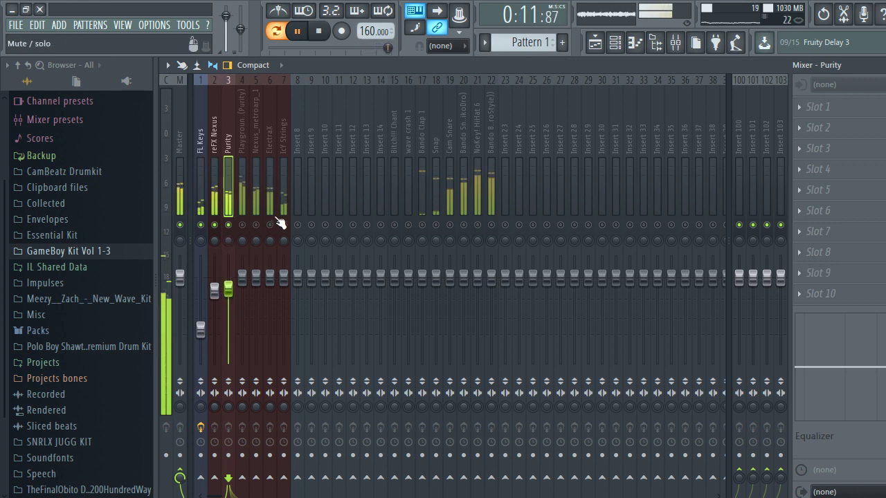
click(285, 225)
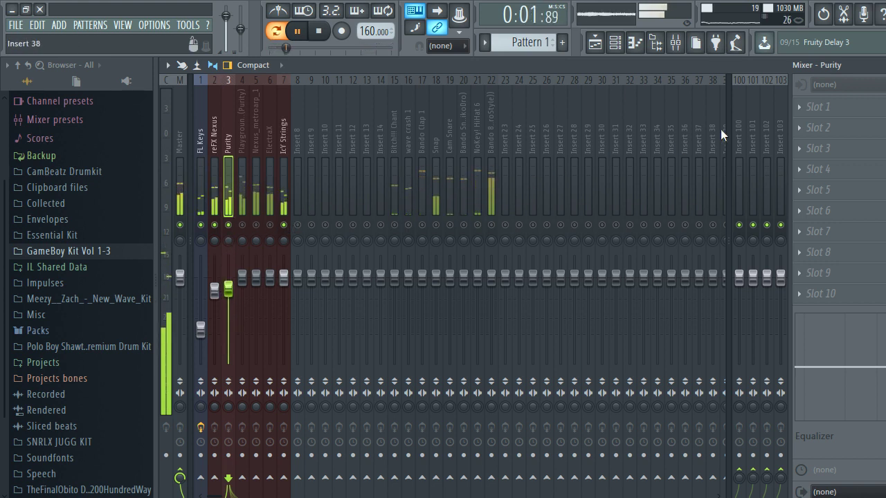
Load Fruity Parametric EQ 2 in Purity's first slot, add a steep low cut below about 200 Hz with band 1, and close the EQ.
click(819, 105)
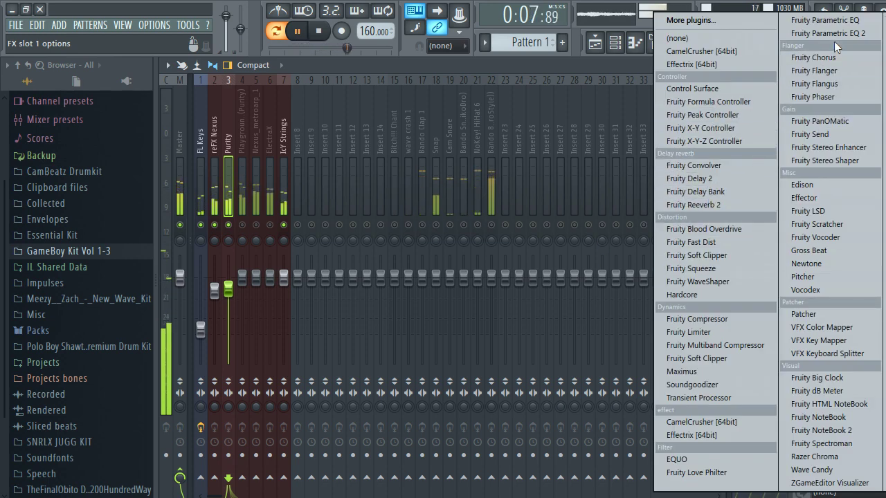
click(816, 32)
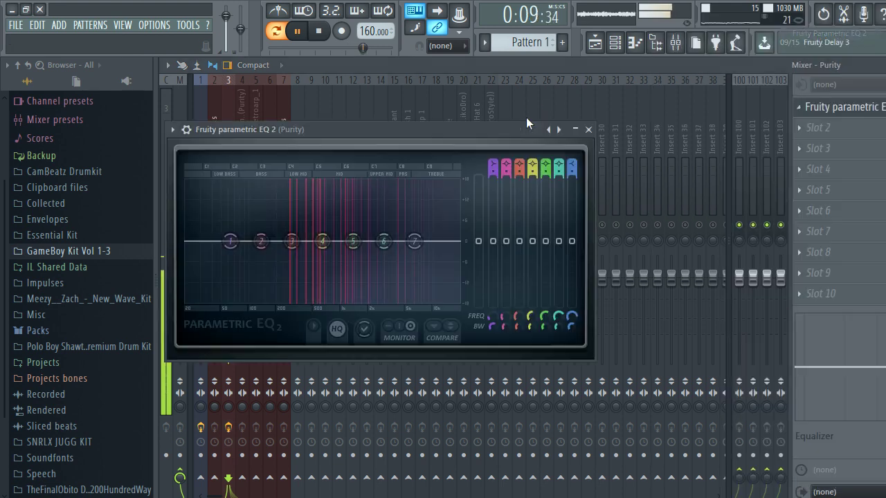
drag(232, 242, 272, 302)
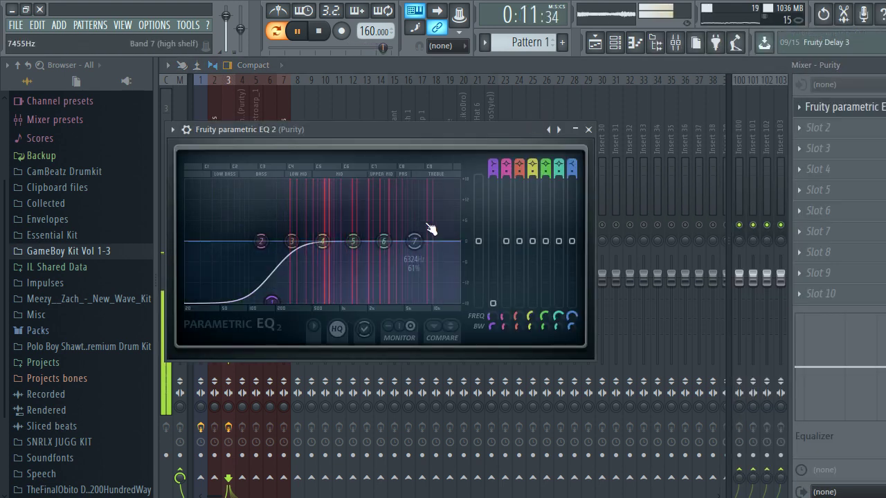
drag(495, 171, 495, 149)
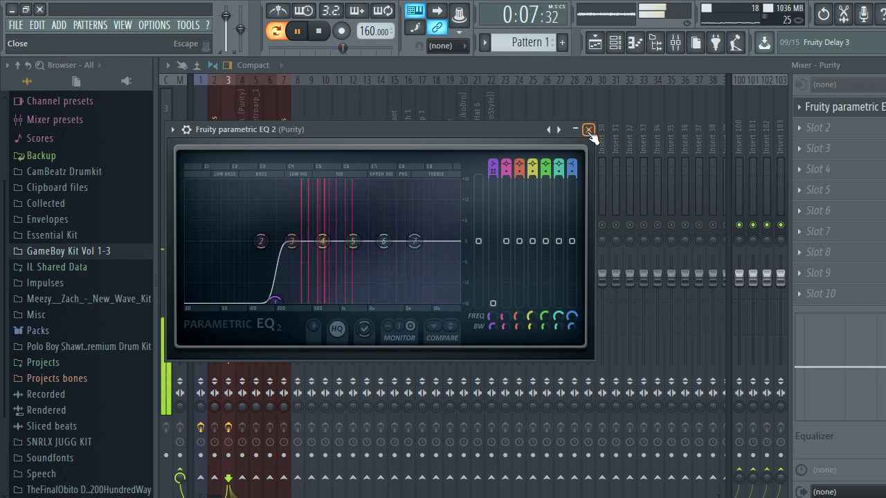
click(588, 130)
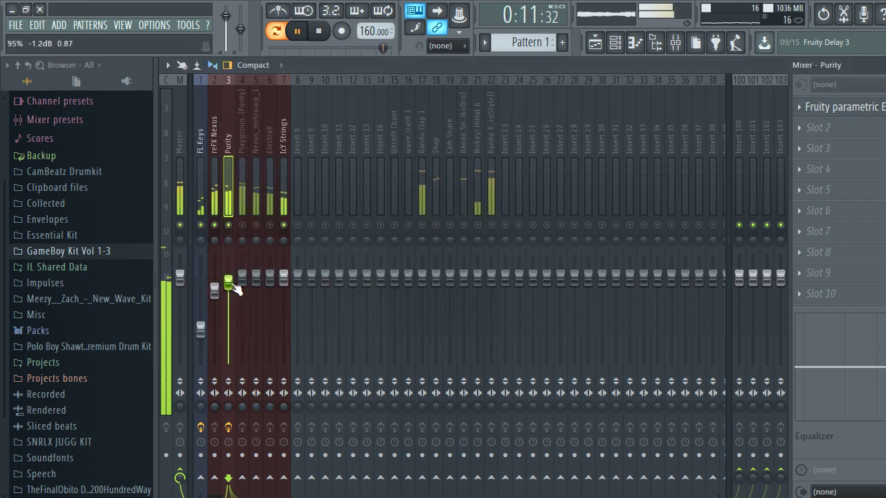
Unmute the Playground Pad and Nexus_metroarp_1 mixer tracks, lowering Playground Pad's fader to 69% and Nexus_metroarp_1's slightly.
click(244, 224)
drag(242, 278, 247, 314)
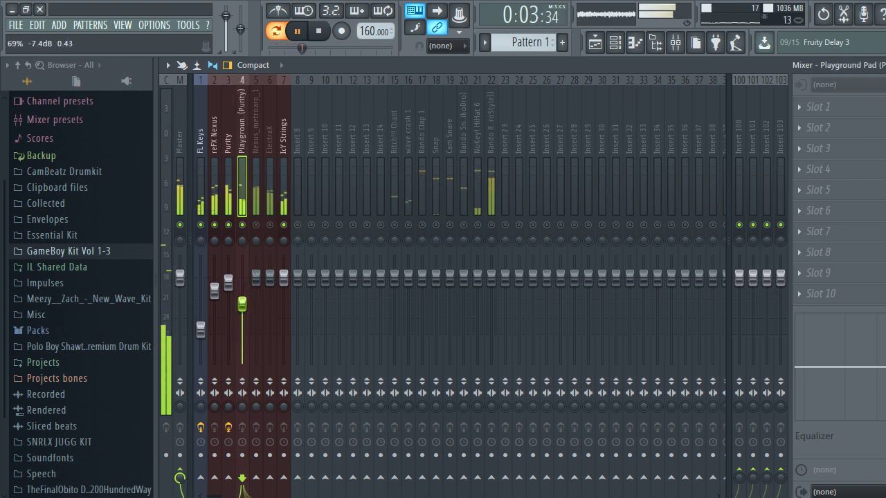
click(255, 225)
drag(257, 284, 256, 292)
Load Fruity Parametric EQ 2 on Nexus_metroarp_1, steeply reduce the lows below about 200 Hz with band 1, and close the EQ.
click(793, 107)
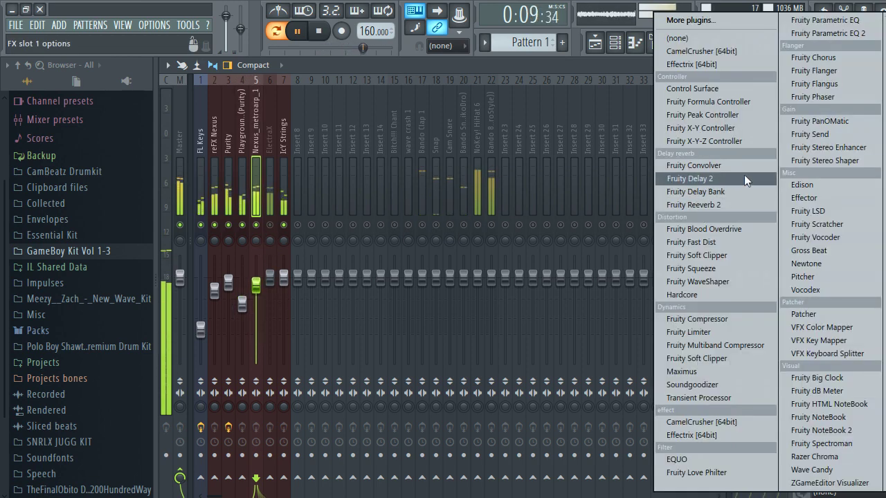
click(827, 33)
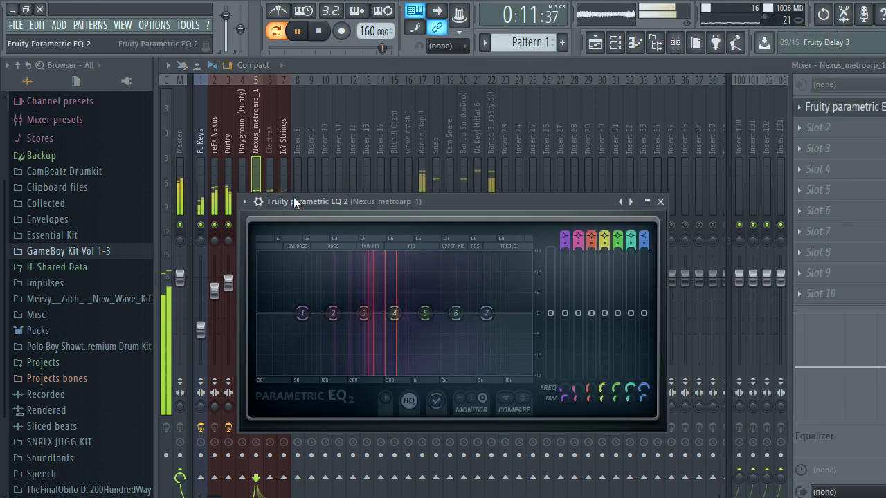
drag(298, 313, 337, 375)
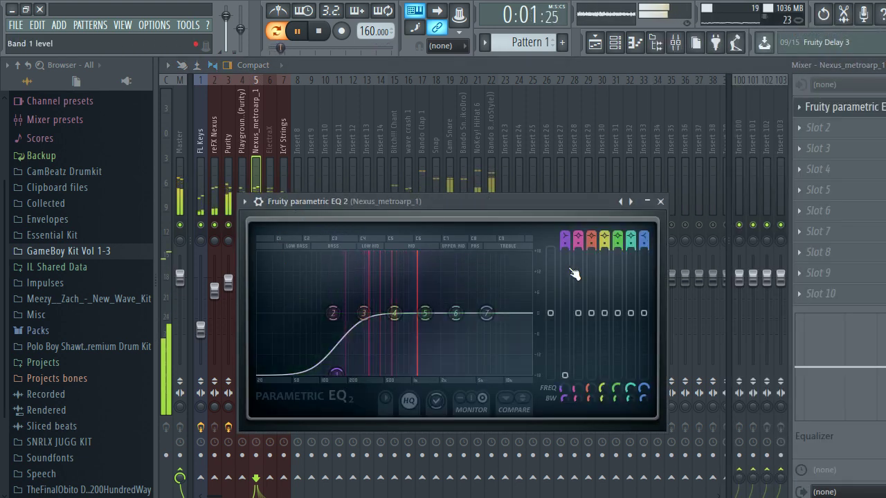
drag(565, 244, 565, 230)
drag(337, 374, 342, 363)
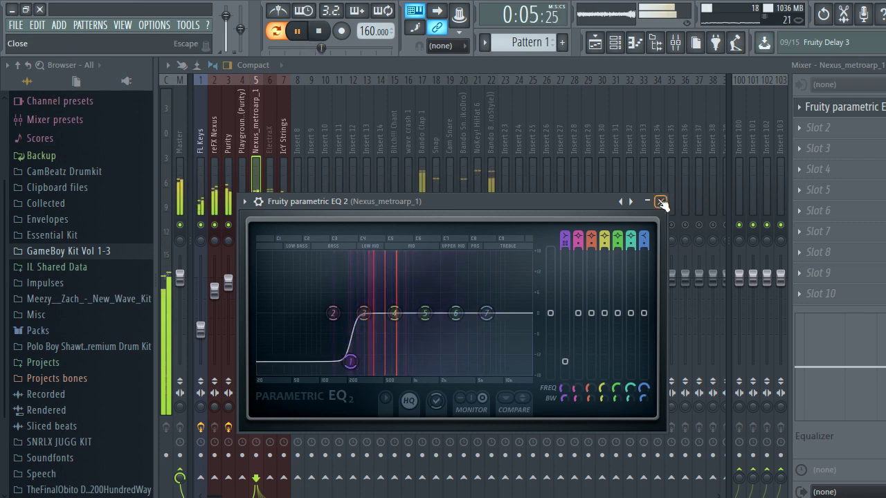
click(660, 201)
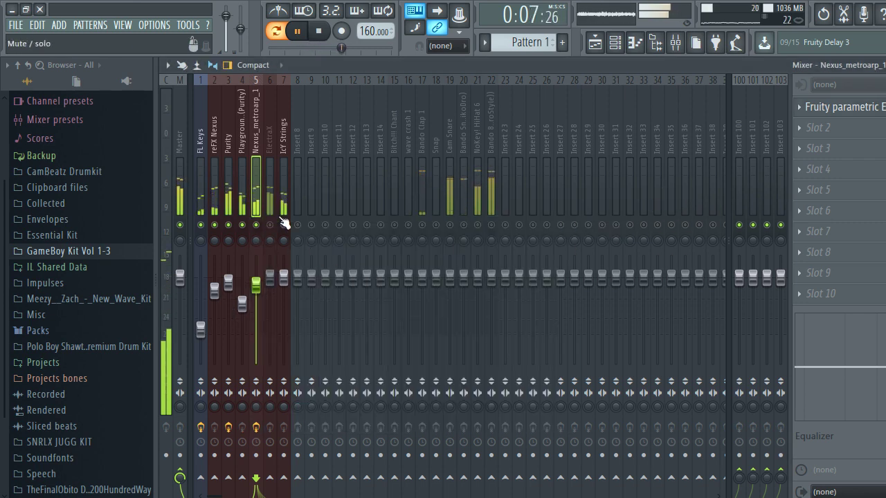
Mute the Playground Pad and reFX Nexus mixer tracks.
click(242, 225)
click(214, 225)
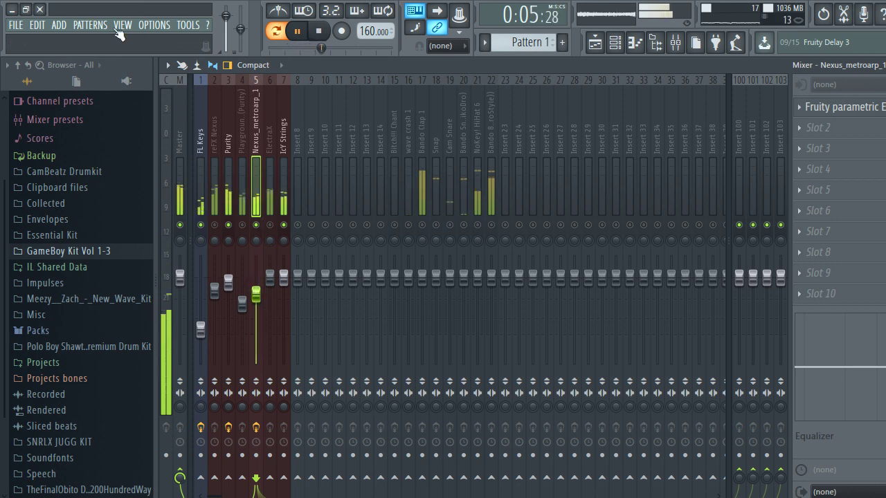
Check the project info for the total time spent on the project and close the settings.
click(154, 25)
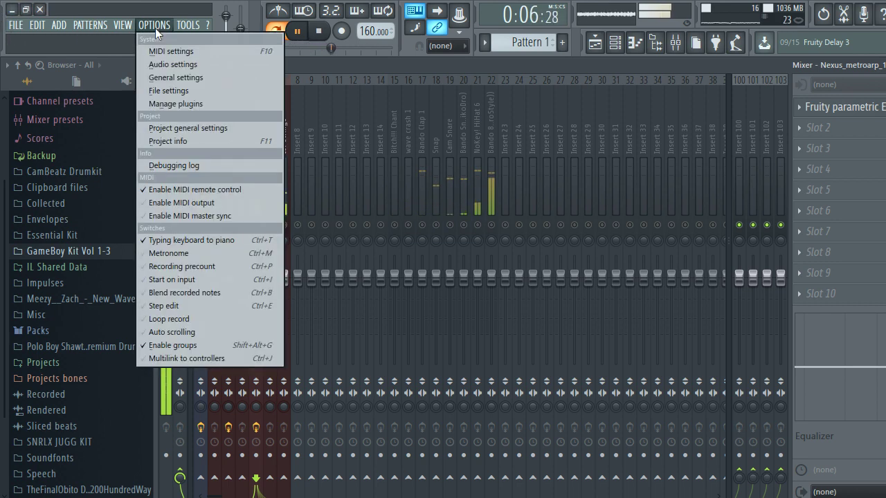
click(209, 141)
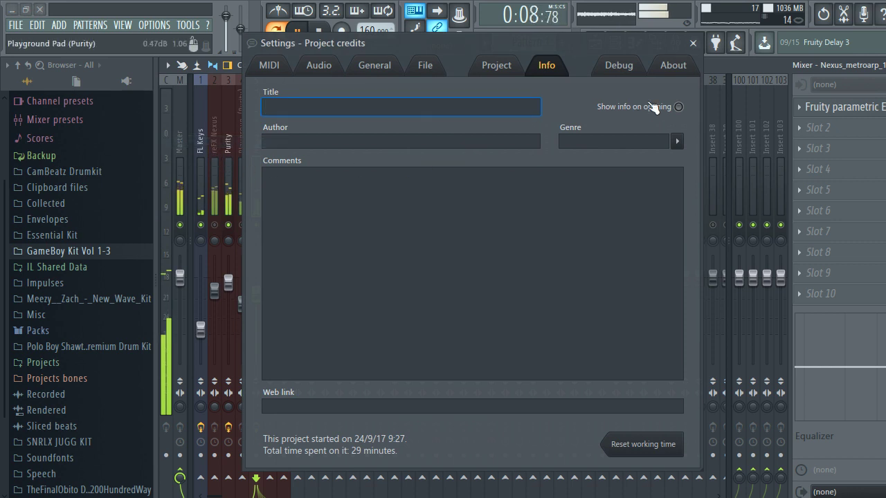
click(693, 43)
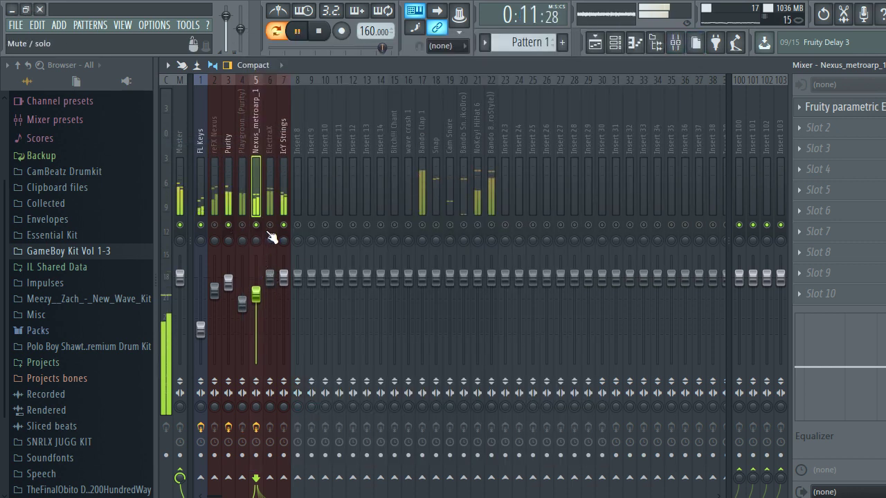
Set the Nexus_metroarp_1 fader to 82%, then unmute the ElectraX mixer track and lower its fader.
drag(256, 294, 256, 299)
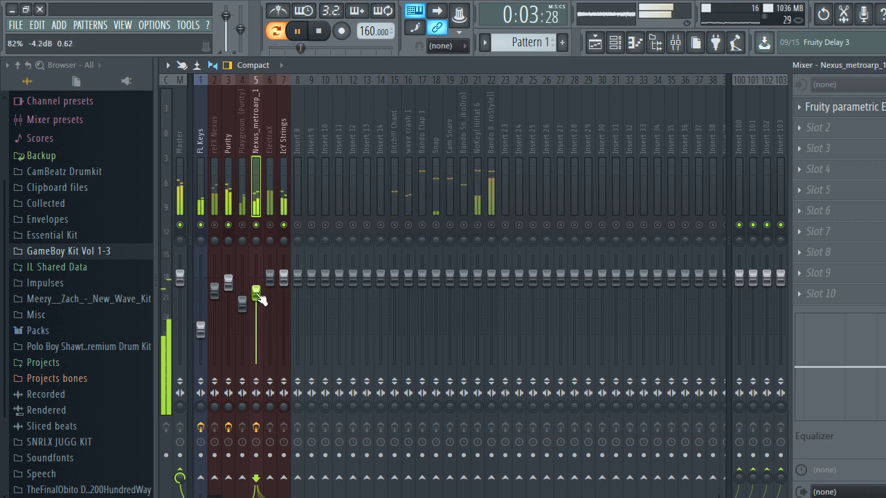
click(270, 225)
drag(270, 277, 270, 301)
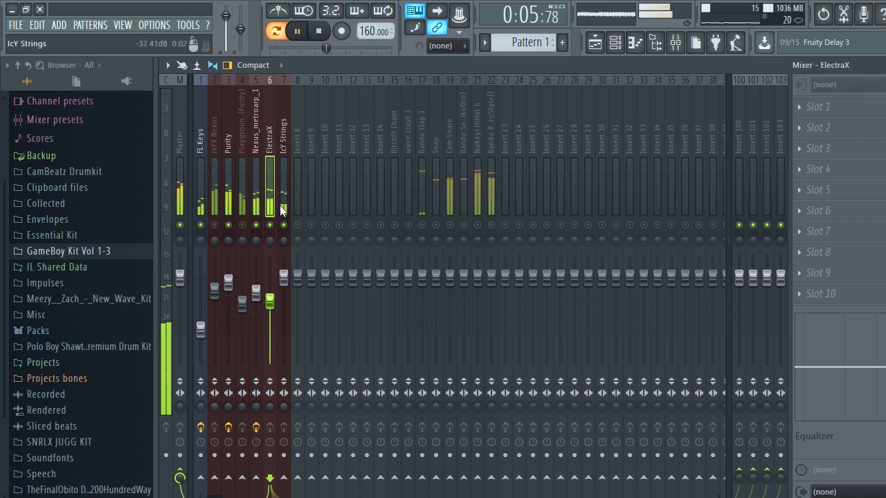
Load Fruity Parametric EQ 2 on ElectraX, pull band 1 down at about 100 Hz to reduce the lows, and raise the track's fader slightly.
click(820, 107)
click(832, 38)
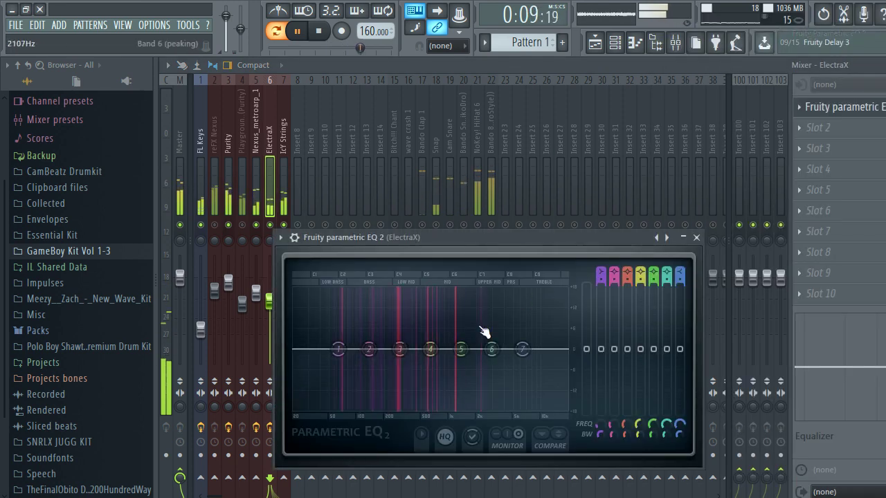
drag(338, 349, 362, 404)
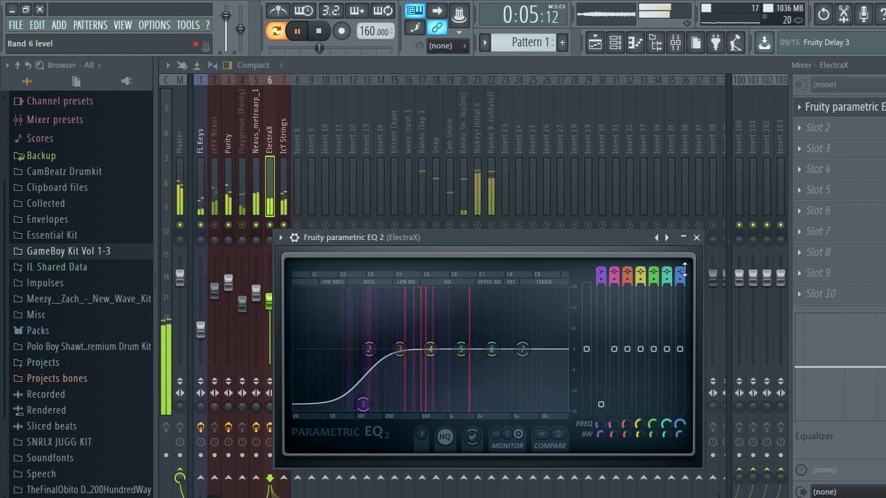
click(696, 237)
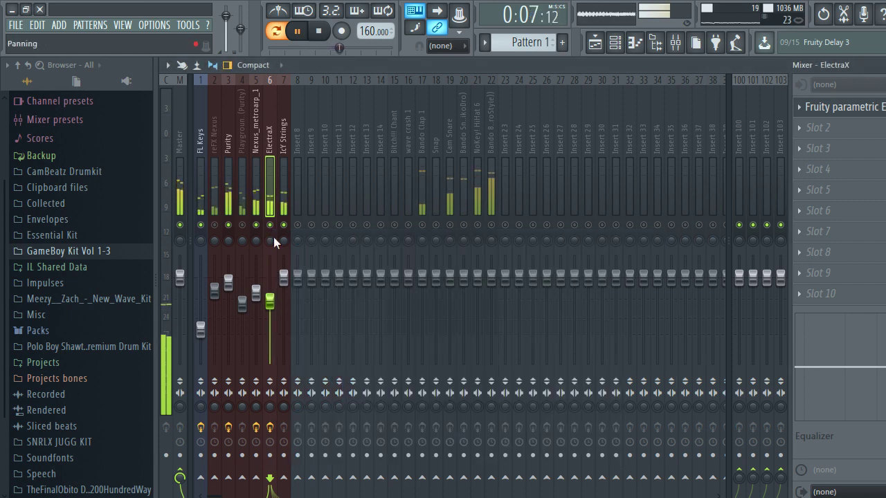
drag(274, 309, 273, 297)
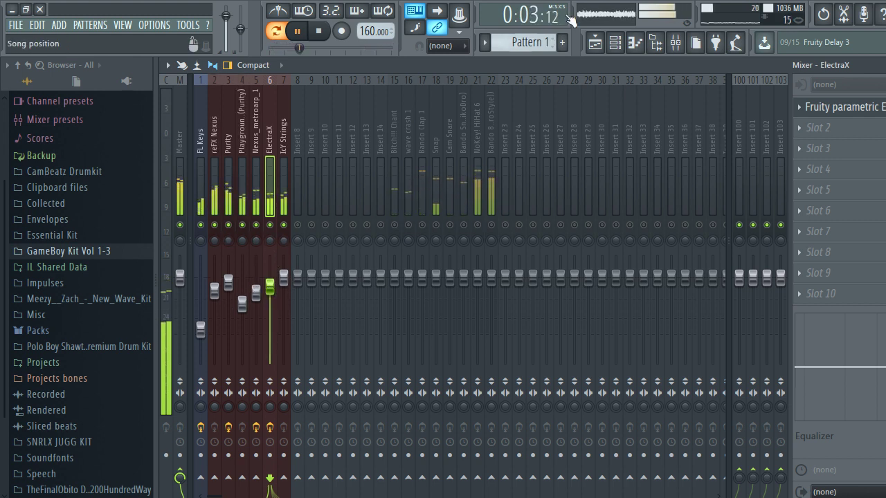
Unmute the mixer tracks from the chant through Cam Snare, and slightly lower the Bando Clap 1, Snap and Cam Snare faders.
click(395, 225)
click(422, 225)
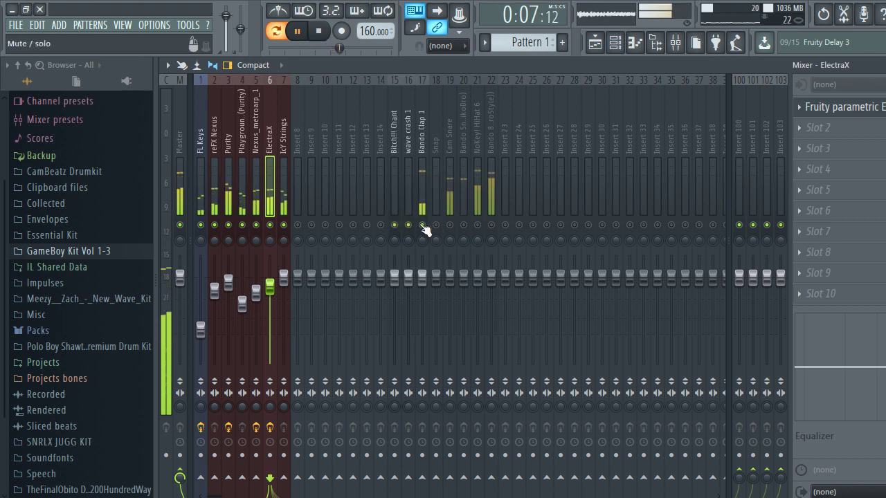
drag(422, 284, 422, 298)
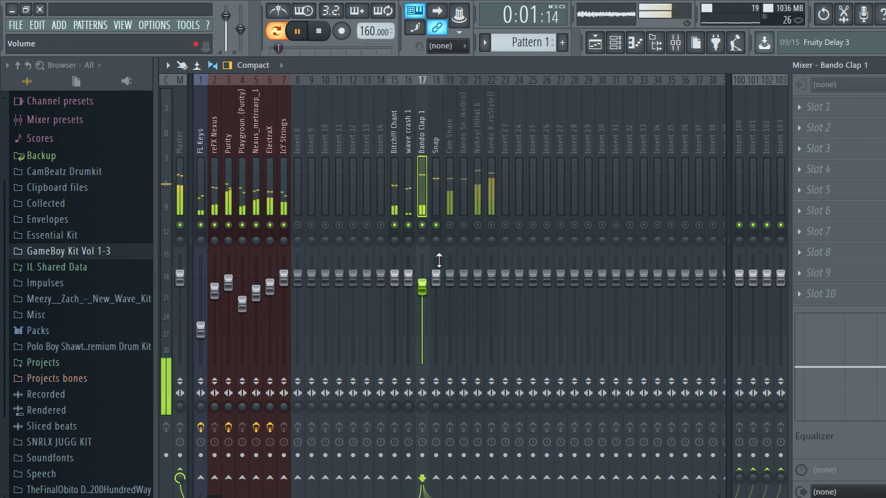
click(442, 286)
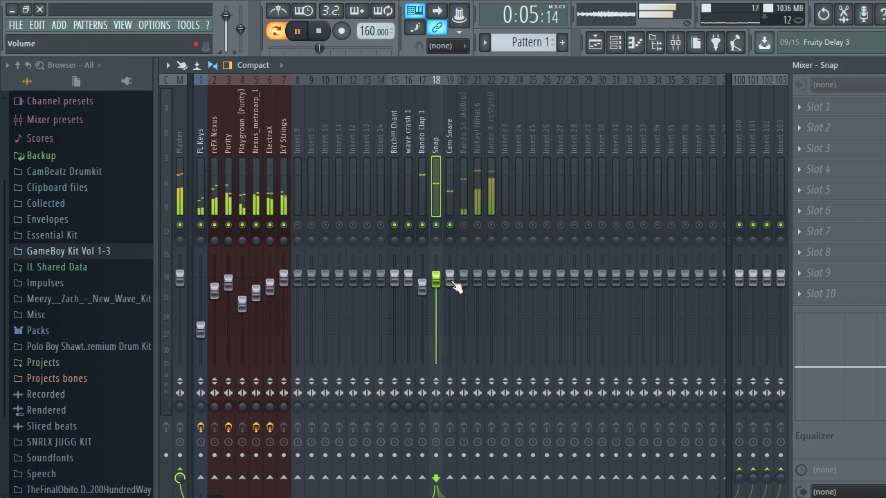
mouse_move(454, 280)
mouse_down()
mouse_move(454, 300)
mouse_move(455, 284)
mouse_up()
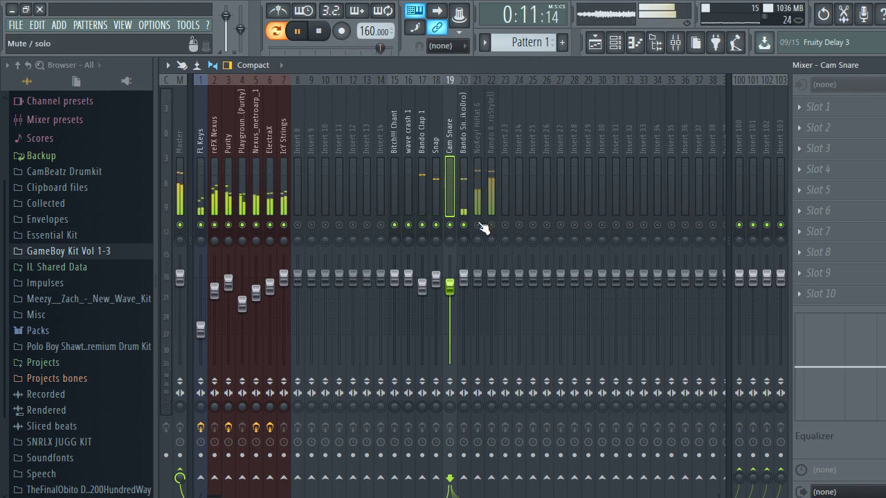
On the NoKey! HiHat 6 track, load Fruity Reeverb 2 in the first effect slot and Gross Beat in the second.
click(478, 198)
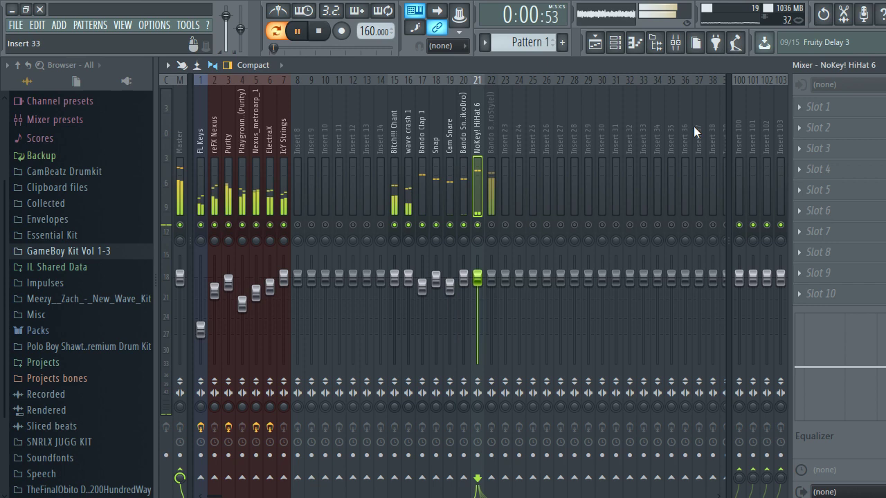
click(817, 108)
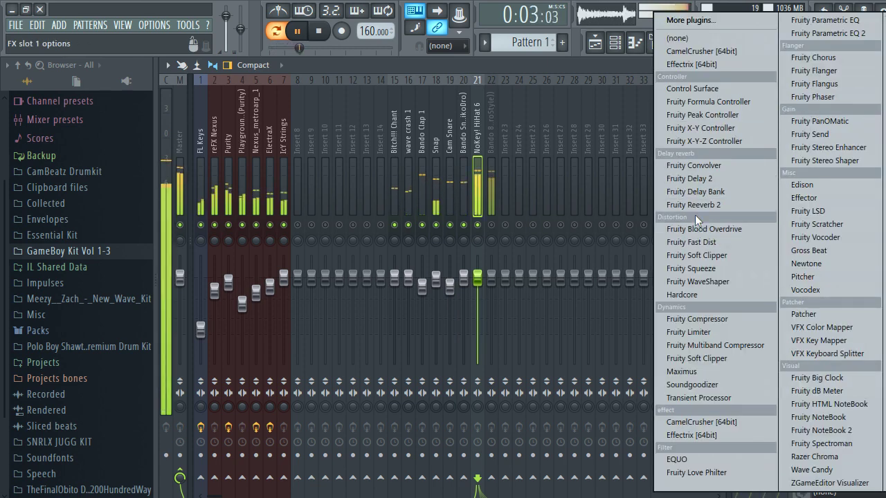
click(692, 204)
click(805, 126)
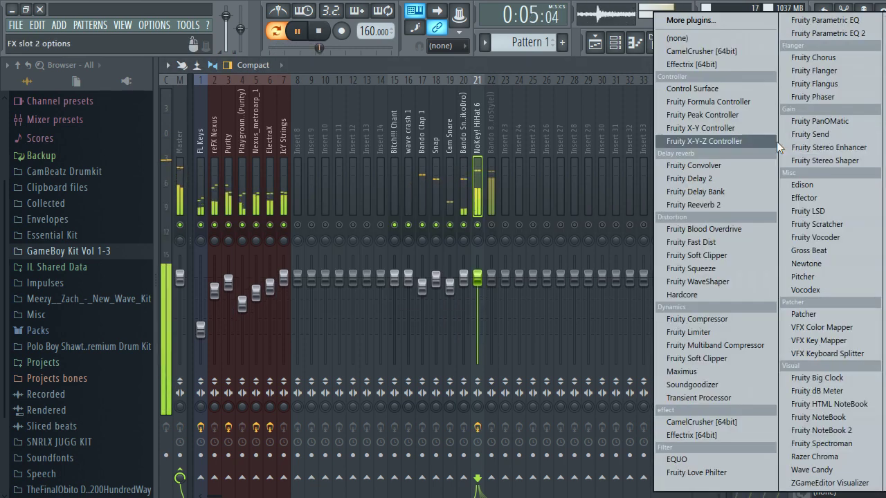
click(831, 251)
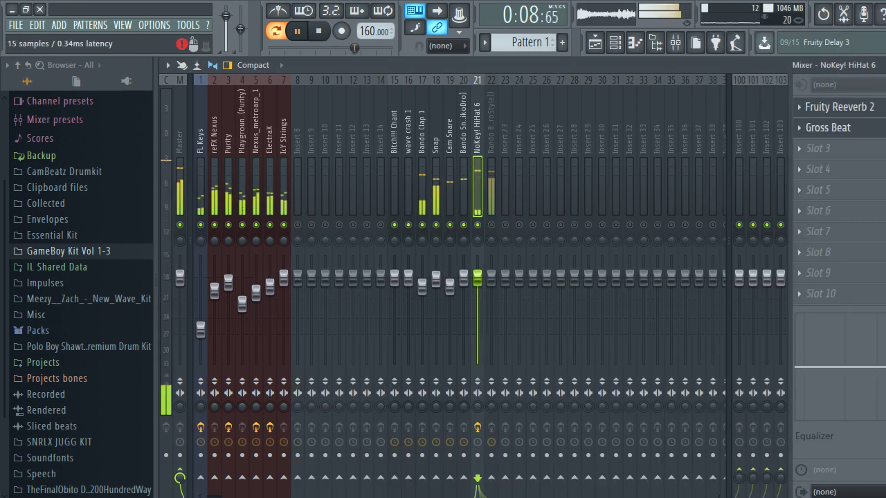
Switch the hi-hat's Gross Beat to the preset with repeat and speed patterns, choose 1/2 Speed, and lower its slot mix to about 8%.
click(846, 108)
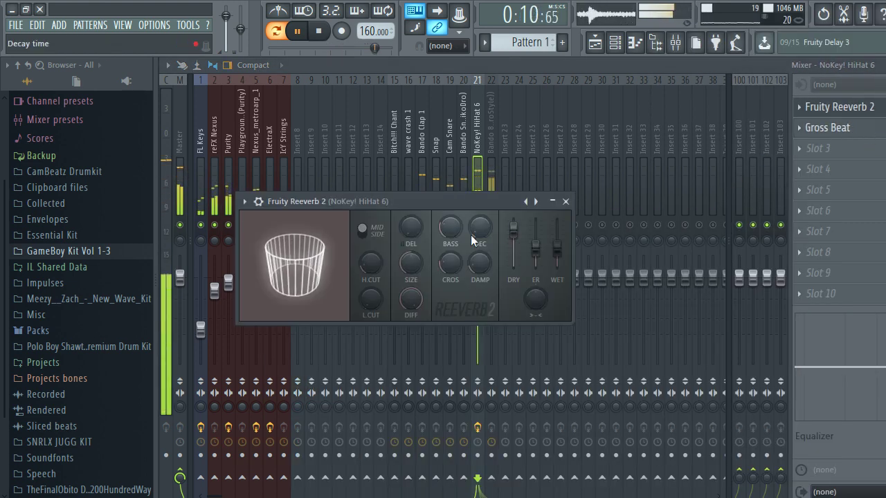
click(827, 128)
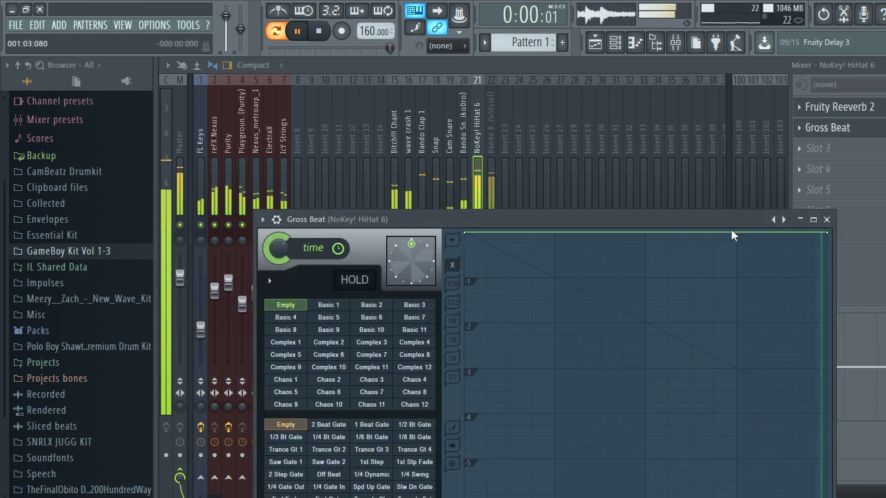
click(783, 220)
click(783, 219)
click(774, 219)
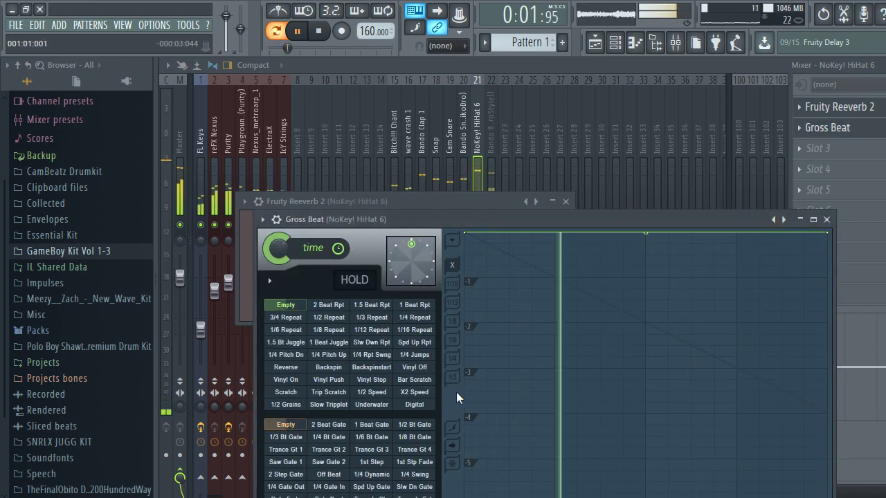
click(385, 393)
drag(885, 127, 884, 159)
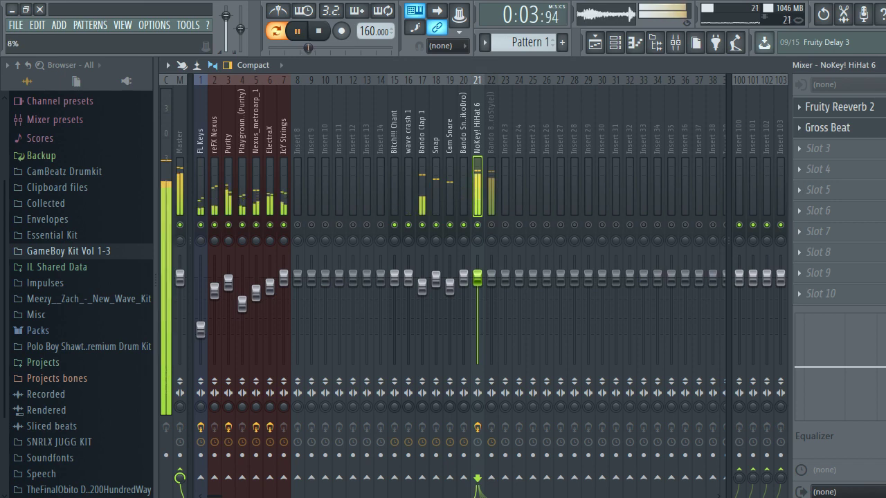
Add a second Gross Beat in the hi-hat's third slot with the Basic 8 time preset at about 12% mix, and adjust the reverb's mix.
click(849, 156)
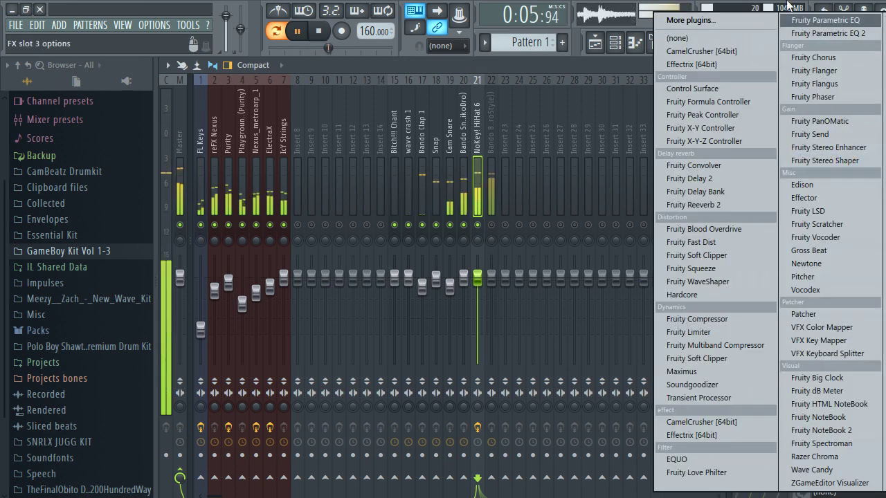
click(809, 249)
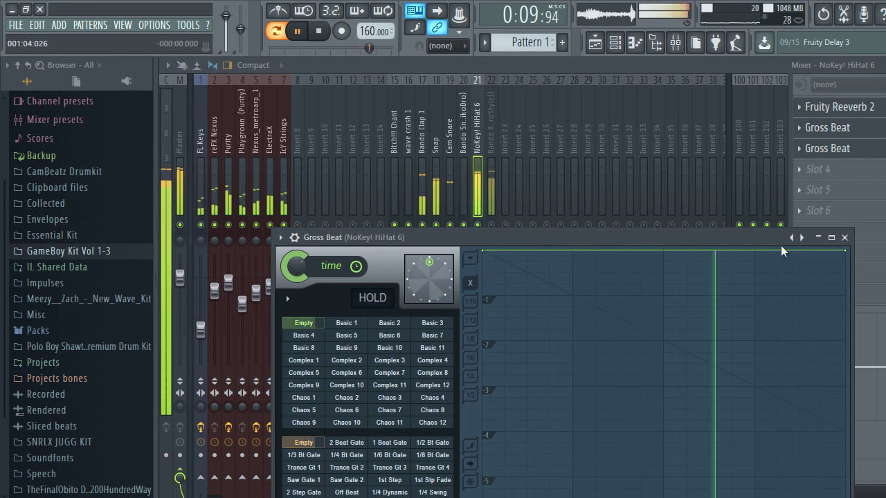
click(304, 347)
click(844, 238)
drag(885, 148, 885, 158)
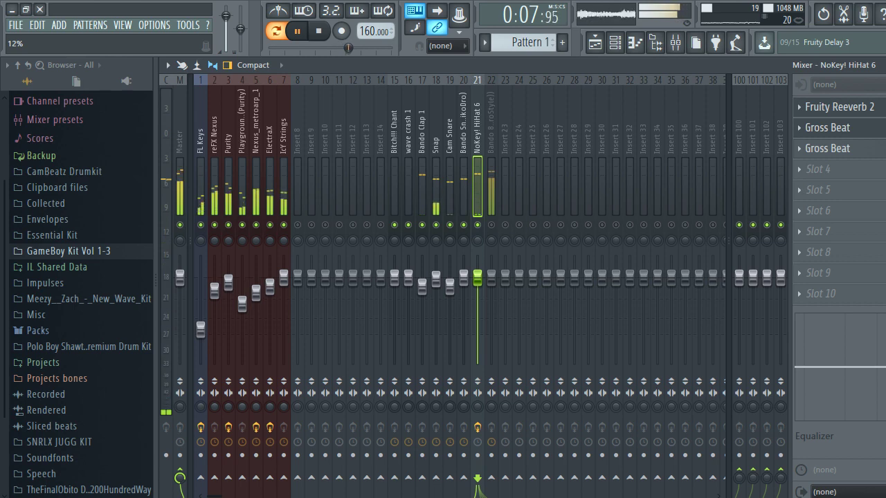
click(877, 108)
drag(885, 108, 885, 101)
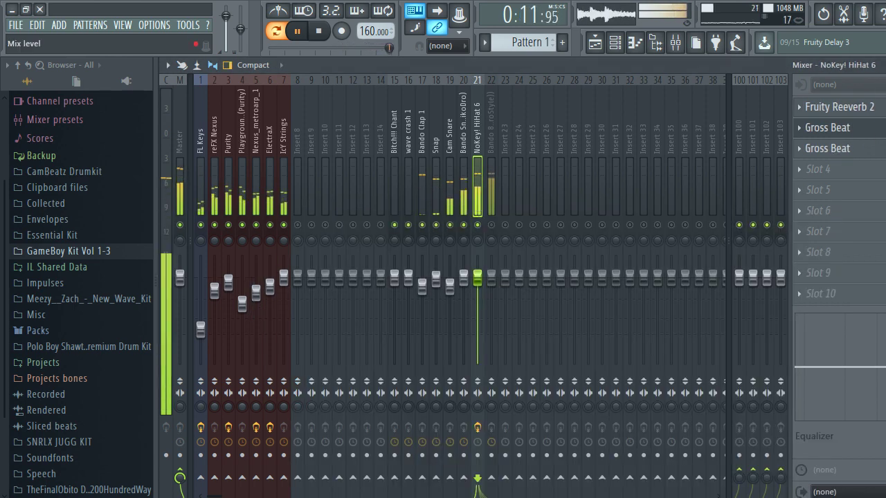
Unmute the Bando 808 17 track, slightly lower the NoKey! HiHat 6 fader, and stop playback.
click(492, 225)
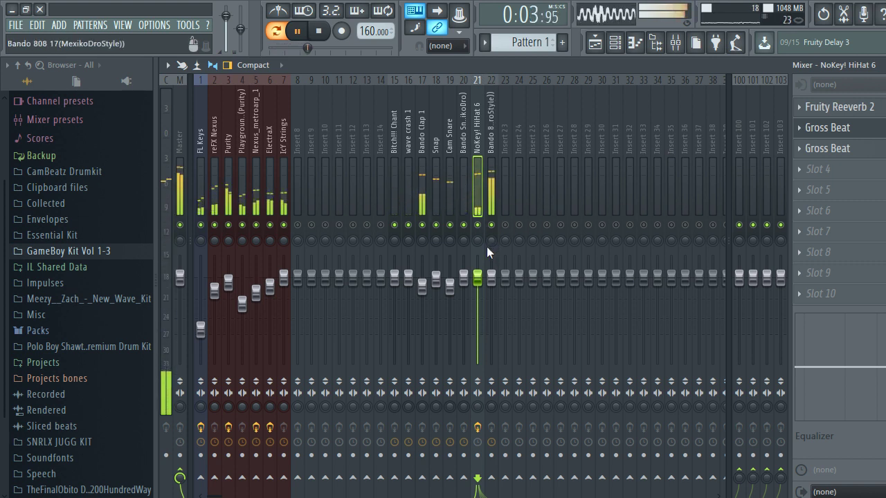
drag(476, 278, 476, 290)
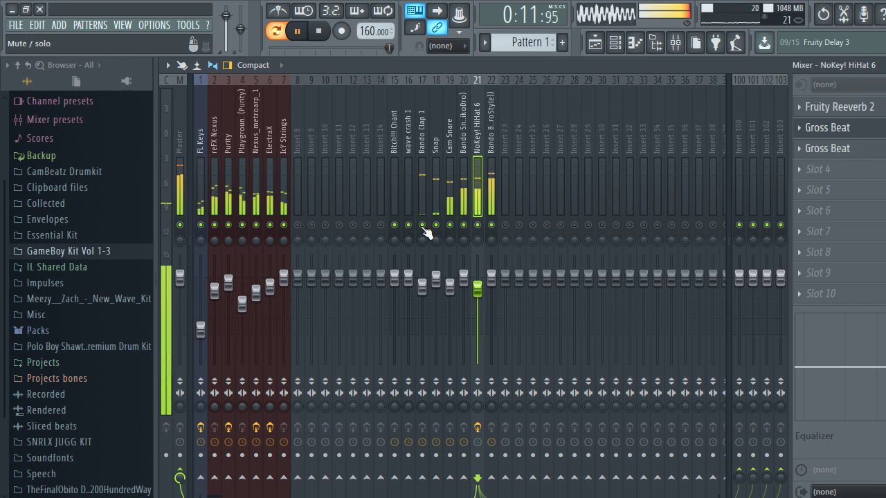
click(181, 169)
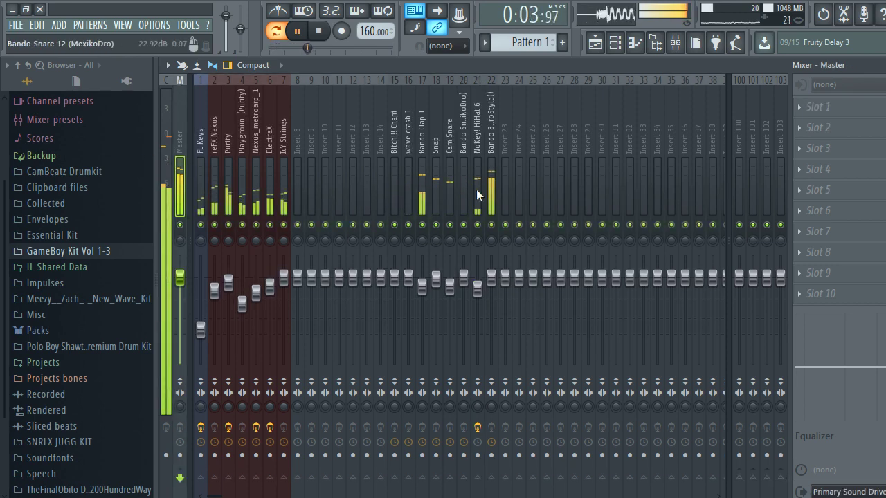
key(space)
Open the playlist and split Pattern 1 by channel into separate patterns.
click(595, 42)
click(614, 42)
click(615, 42)
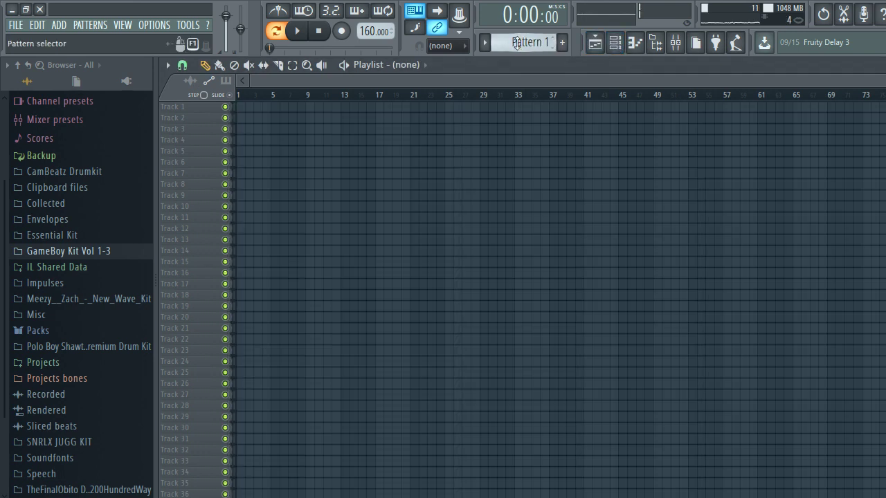
click(519, 42)
click(611, 199)
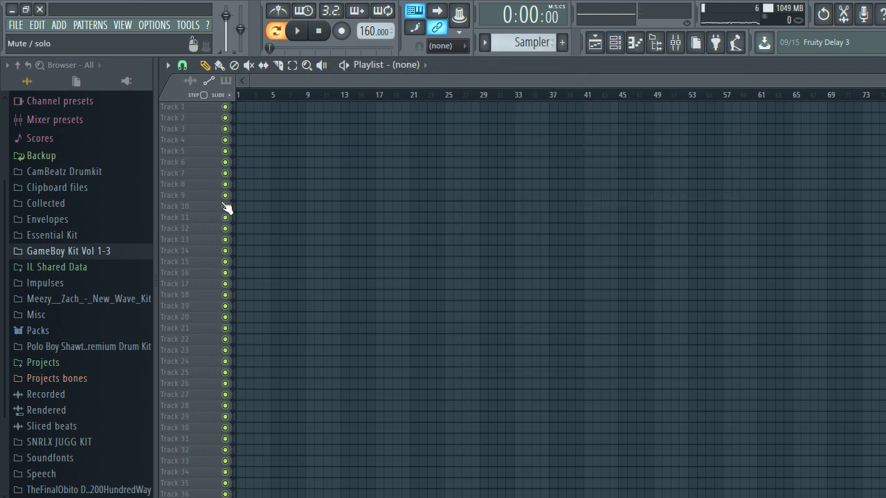
Place the patterns from FL Keys through wave crash 1 at bar 1 on playlist tracks 1 to 9.
click(238, 106)
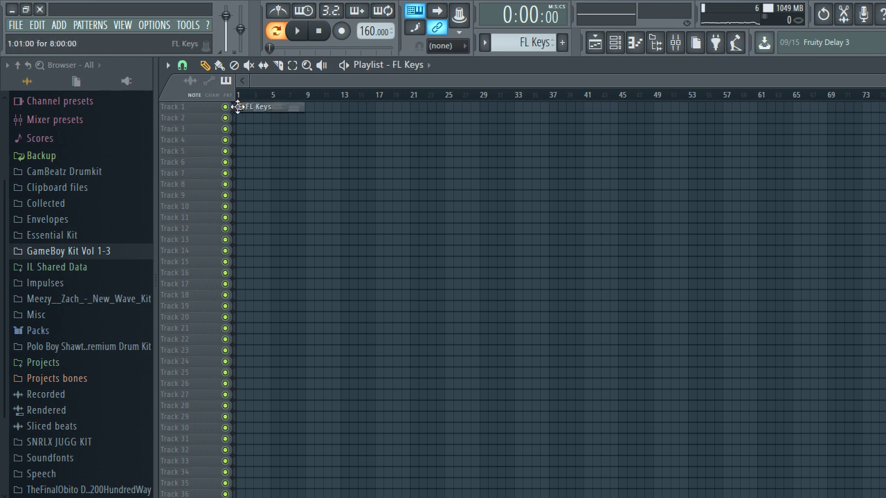
click(241, 141)
key(Down)
click(241, 164)
key(Down)
click(239, 174)
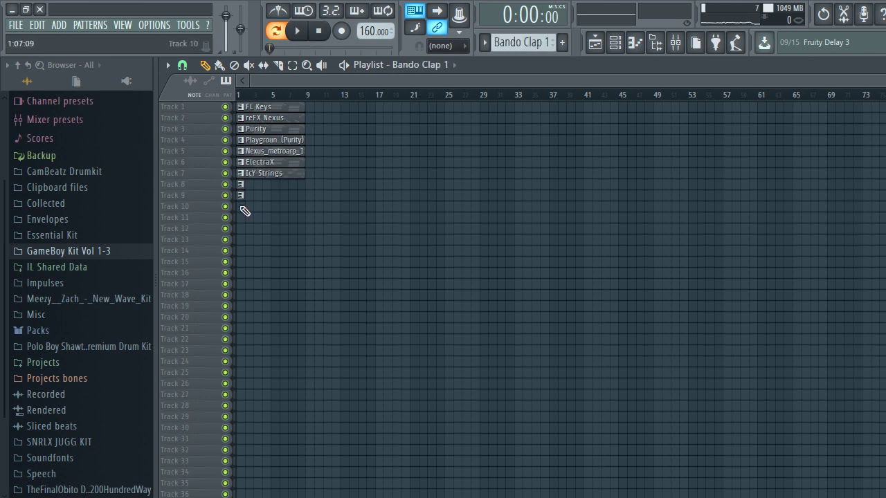
Place the patterns from Bando Clap 1 through Bando 808 17 at bar 1 on playlist tracks 10 to 15.
key(Down)
click(239, 239)
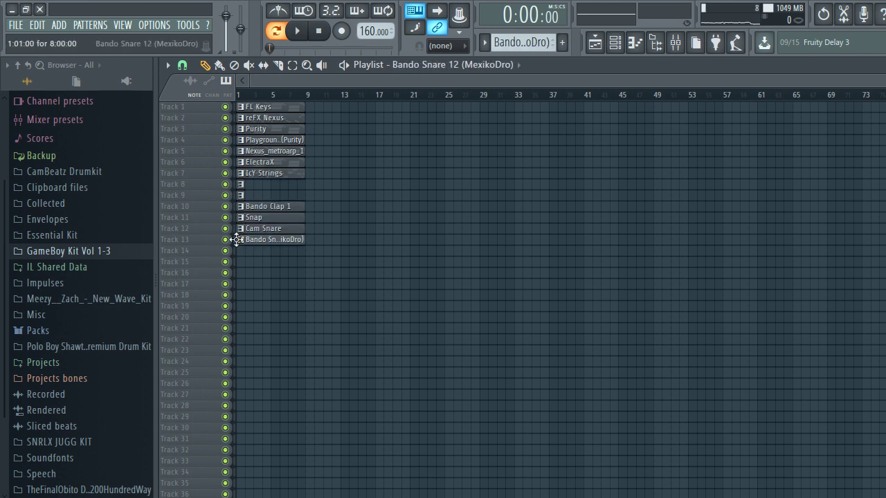
key(Down)
click(239, 251)
key(Down)
click(239, 262)
key(Down)
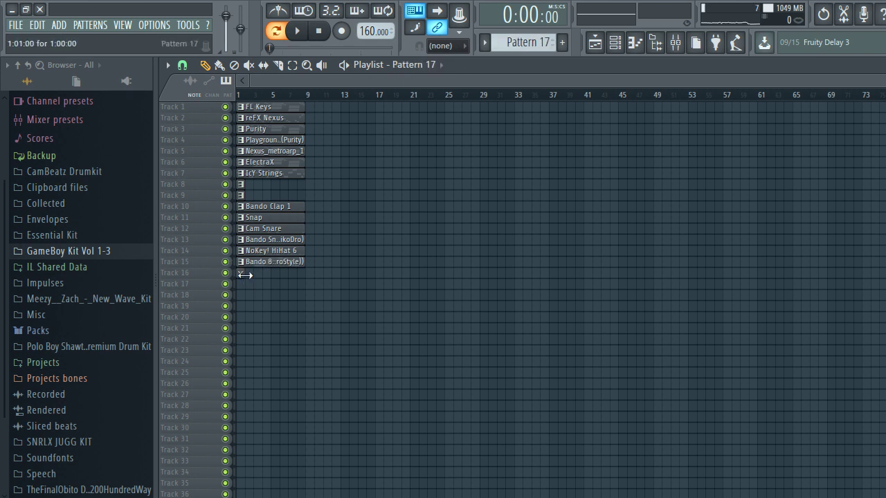
Delete the stray clip on track 19 and duplicate all clips until four copies of the eight-bar section run through bar 32.
key(ctrl+a)
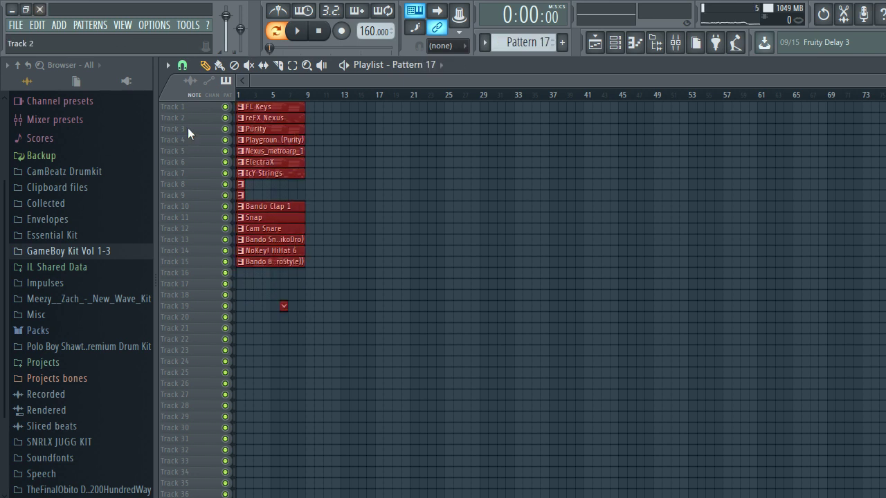
right_click(276, 302)
key(ctrl+a)
scroll(366, 235, up, 4)
key(ctrl+b)
key(ctrl+a)
scroll(378, 226, down, 1)
key(ctrl+b)
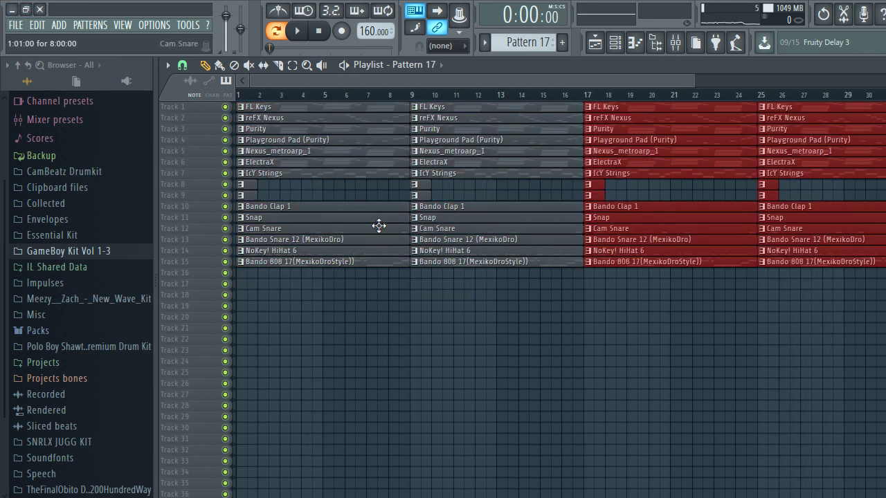
Duplicate the whole arrangement repeatedly to extend it through at least bar 128.
scroll(379, 226, down, 2)
ctrl+click(646, 320)
key(ctrl+a)
key(ctrl+b)
scroll(587, 357, down, 2)
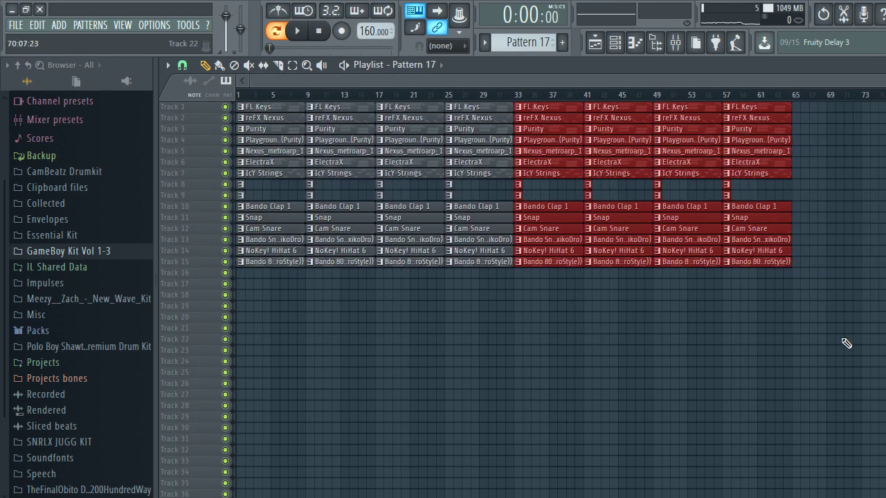
key(ctrl+a)
key(ctrl+b)
scroll(423, 202, down, 2)
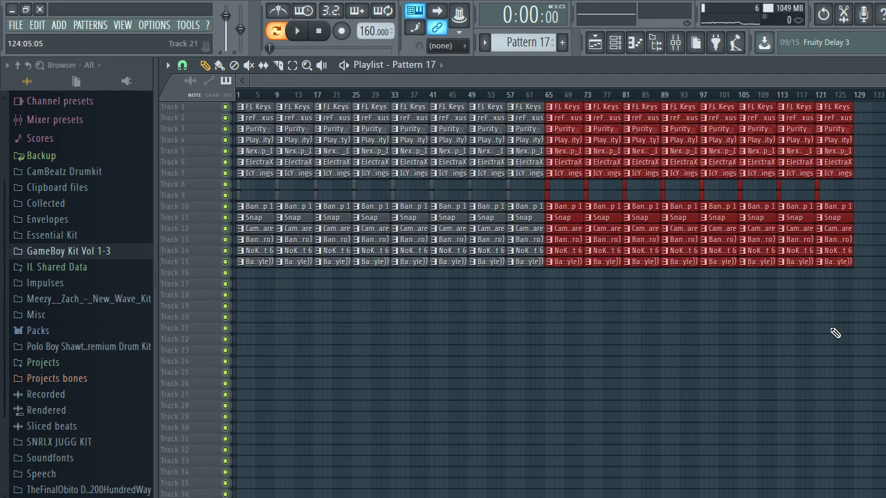
key(ctrl+b)
Delete the drum and 808 clips on tracks 10 to 15 in the first eight bars and switch playback to song mode.
scroll(835, 333, down, 1)
scroll(253, 199, up, 5)
mouse_move(255, 197)
mouse_down()
mouse_move(472, 242)
mouse_move(542, 246)
mouse_move(237, 367)
mouse_up()
scroll(237, 236, up, 3)
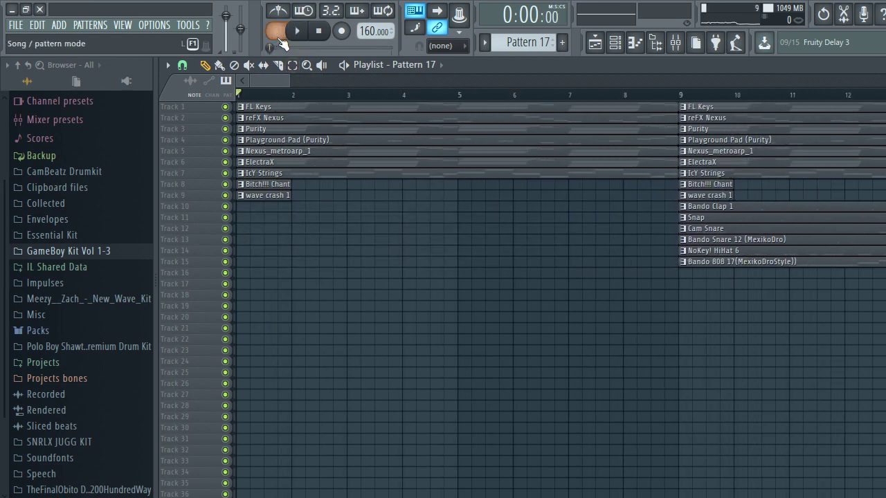
click(279, 38)
key(space)
key(space)
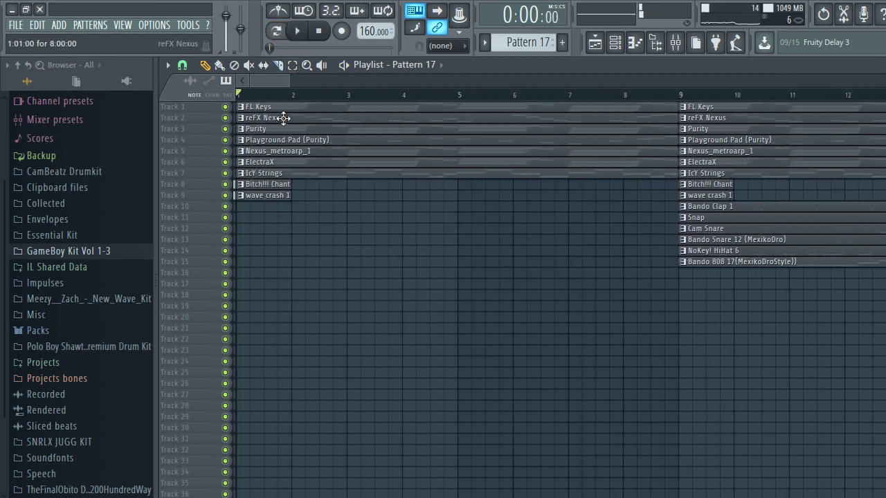
Delete the reFX Nexus, Playground Pad, Nexus_metroarp_1 and ElectraX clips from the first eight bars.
right_click(319, 119)
right_click(317, 141)
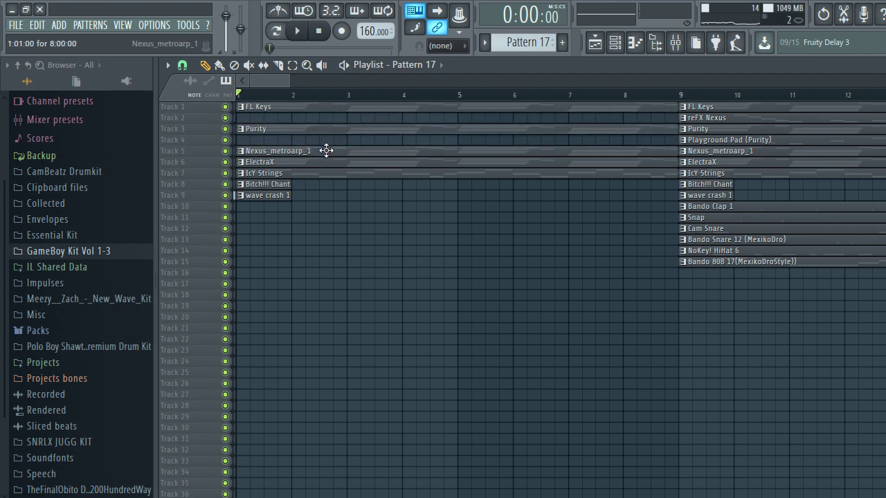
right_click(326, 150)
right_click(331, 162)
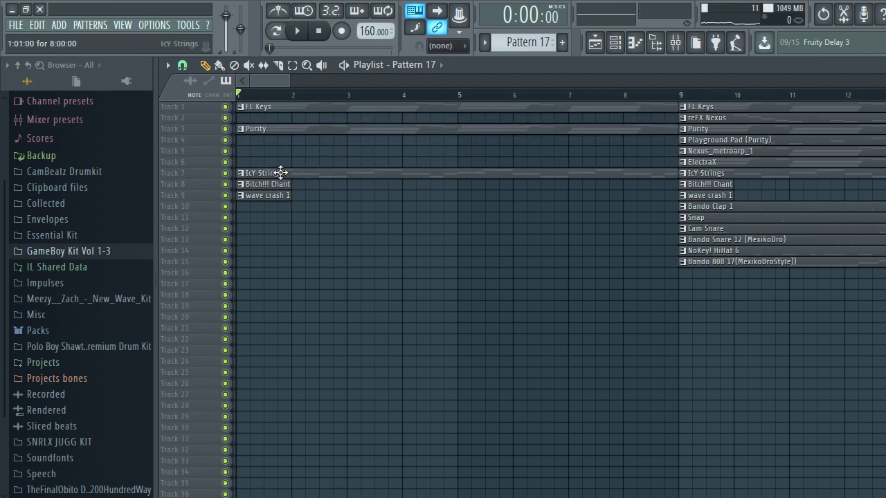
Delete the chant and wave crash 1 clips at bar 1, put the chant back on track 8, and play from the start.
key(space)
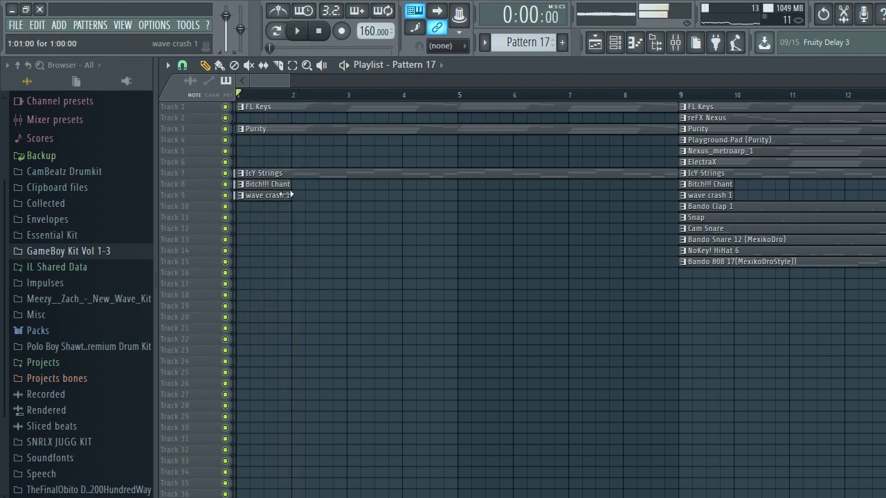
right_click(277, 184)
right_click(277, 195)
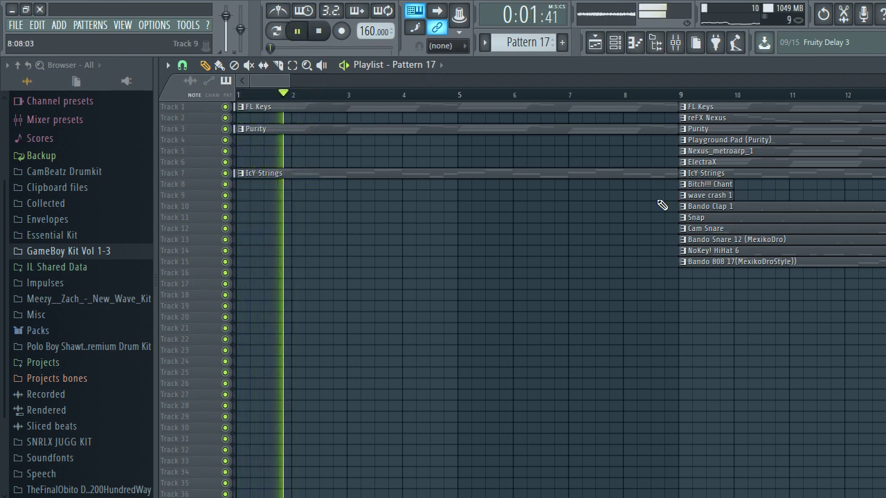
drag(711, 186, 259, 173)
key(space)
key(space)
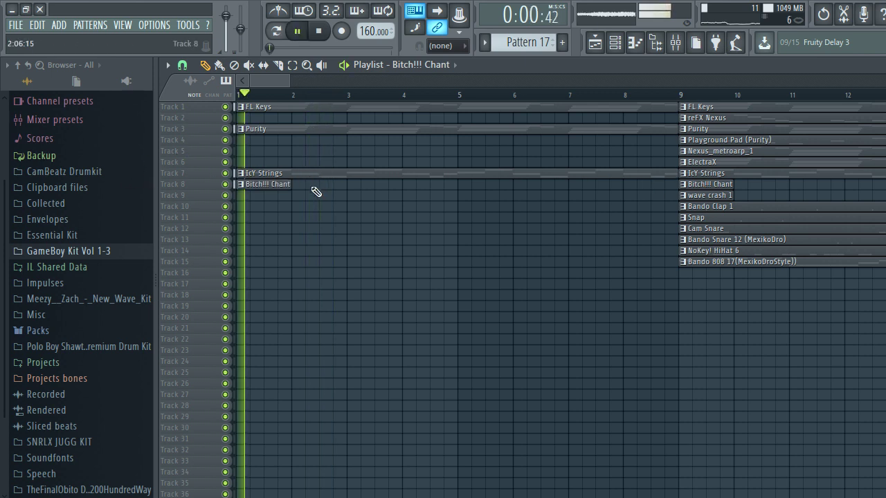
Stop playback and look through the Sounds folder of GOTHCHYLD Collection Vol. 1 in the User samples.
scroll(76, 340, down, 3)
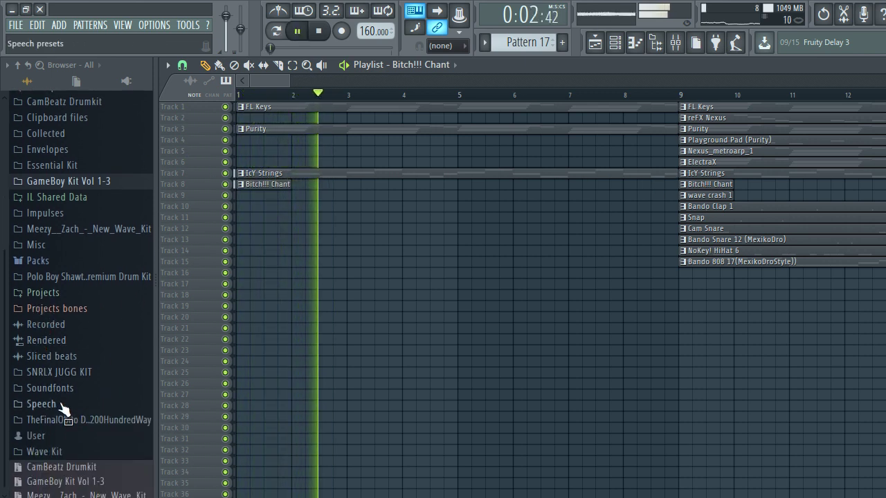
key(space)
key(space)
key(space)
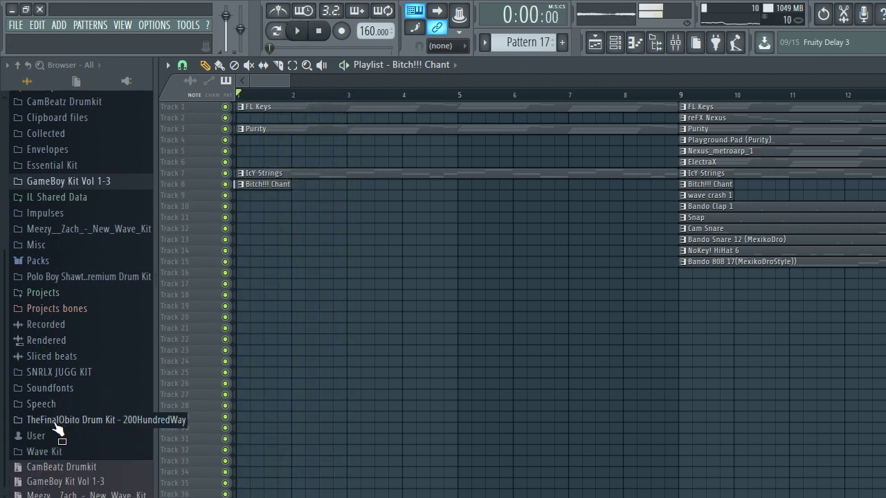
click(31, 436)
scroll(76, 325, up, 4)
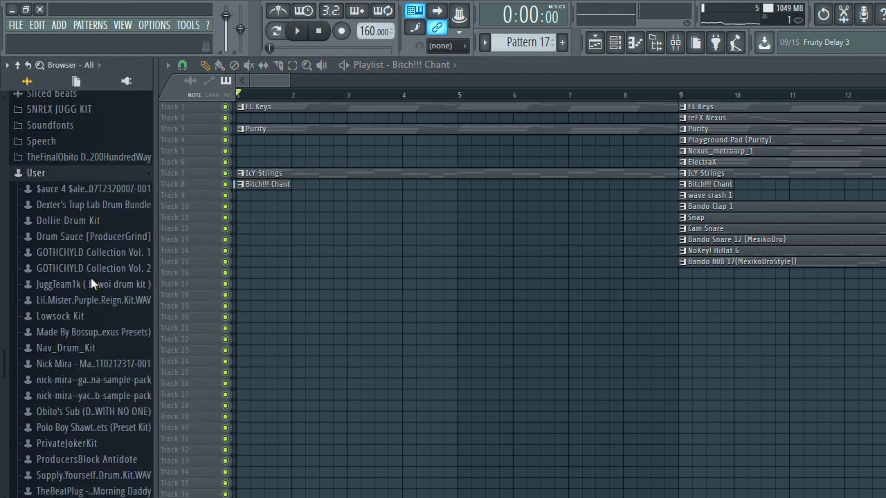
click(114, 255)
click(114, 270)
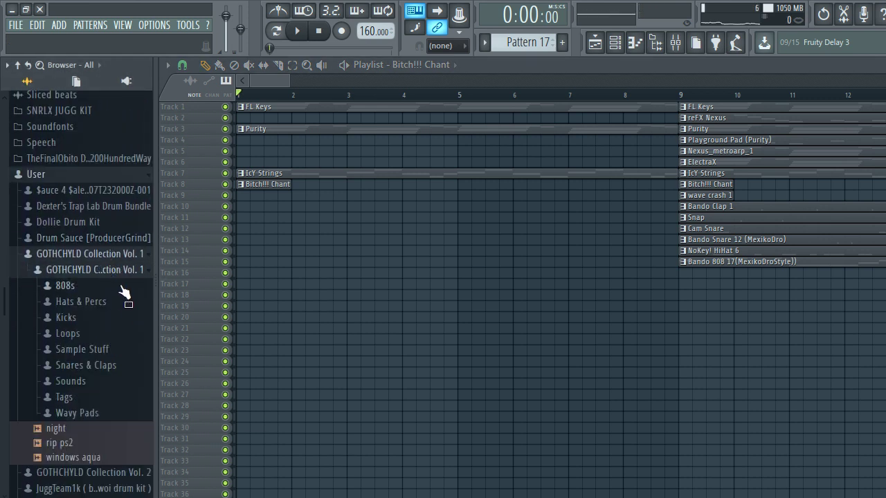
scroll(104, 311, down, 3)
click(100, 298)
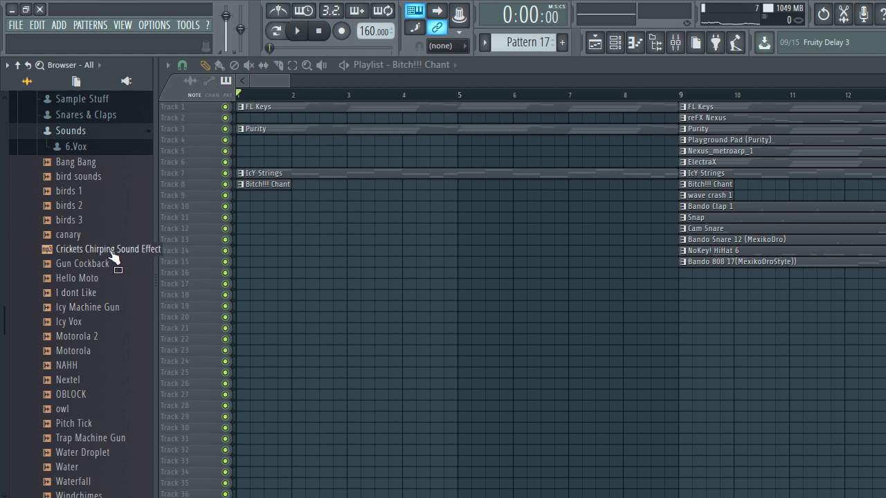
scroll(103, 240, down, 3)
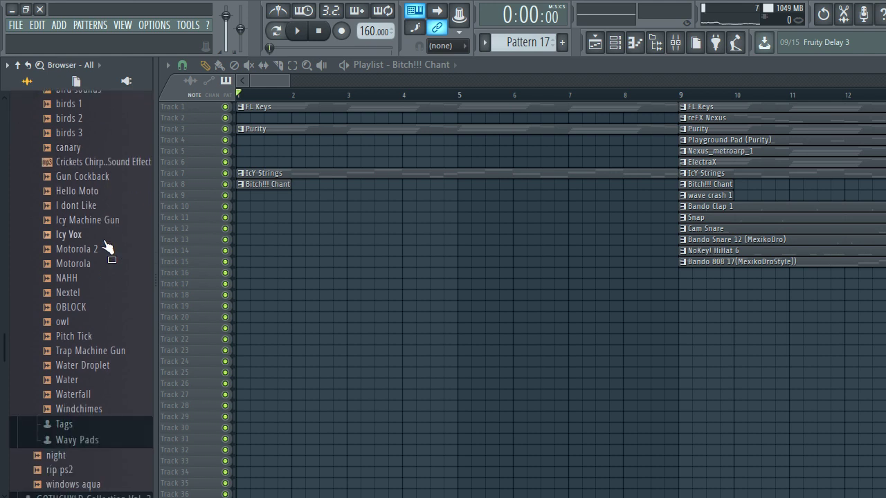
Audition several The End Vox samples in the 6.Vox folder.
scroll(109, 416, up, 13)
click(87, 407)
scroll(108, 395, down, 3)
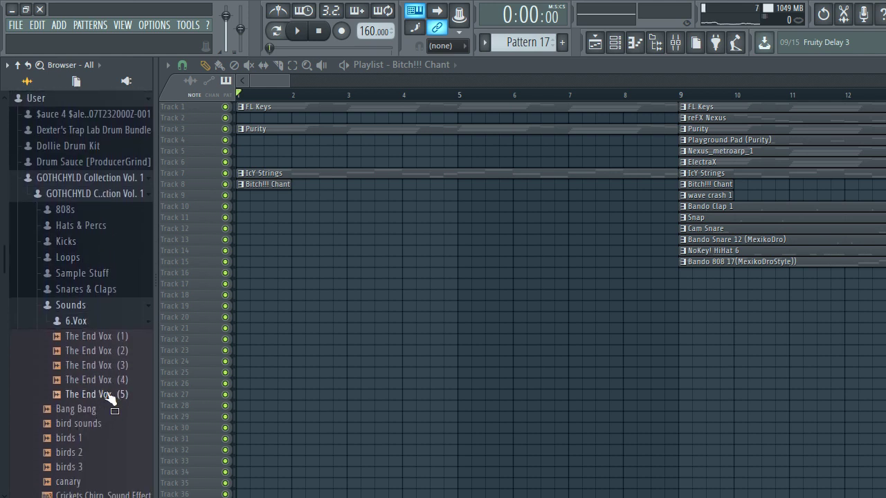
click(114, 365)
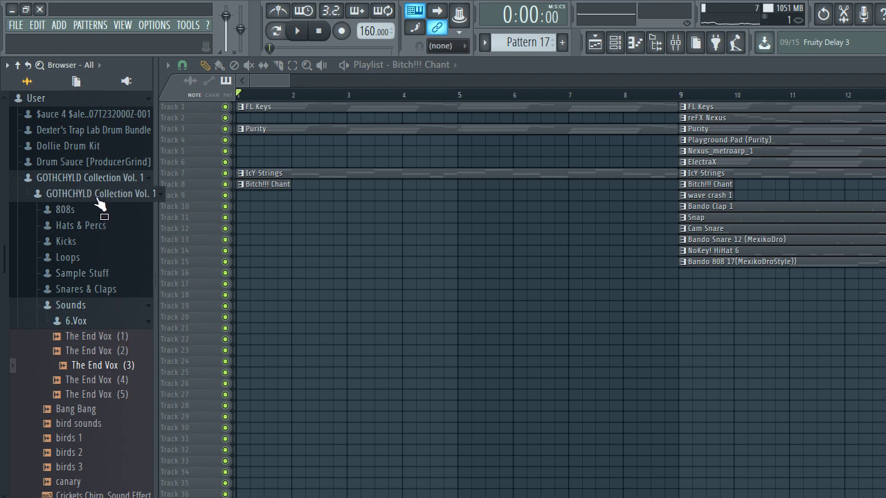
click(103, 350)
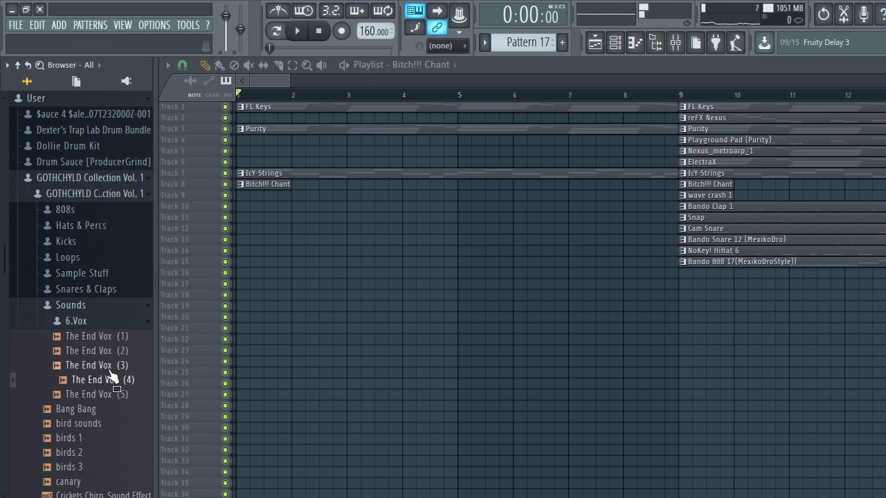
Open the Tags folder of GOTHCHYLD Collection Vol. 2 and place Bout That Guap 2 on playlist track 16 just before bar 4.
click(95, 195)
click(100, 210)
click(108, 229)
scroll(110, 242, down, 3)
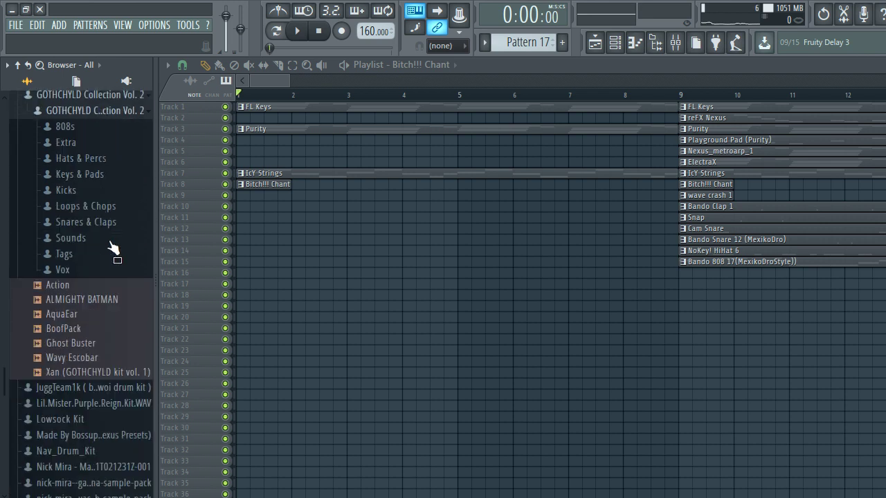
scroll(110, 248, down, 2)
scroll(106, 215, up, 4)
click(76, 281)
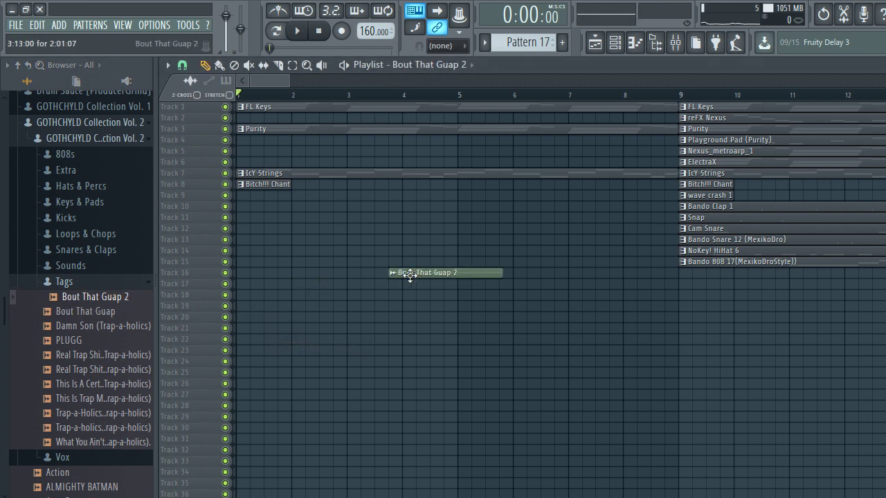
Move the Bout That Guap 2 clip on track 16 so it starts late in bar 1, and play from the start.
double_click(376, 272)
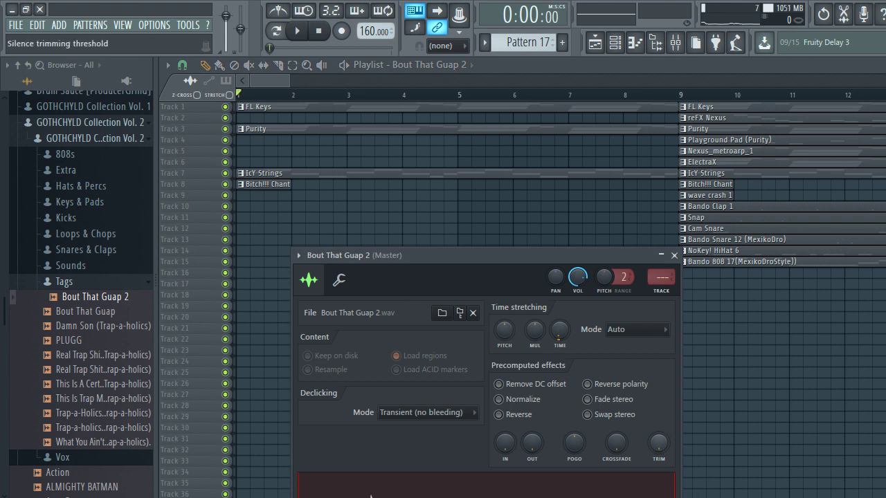
click(675, 256)
key(space)
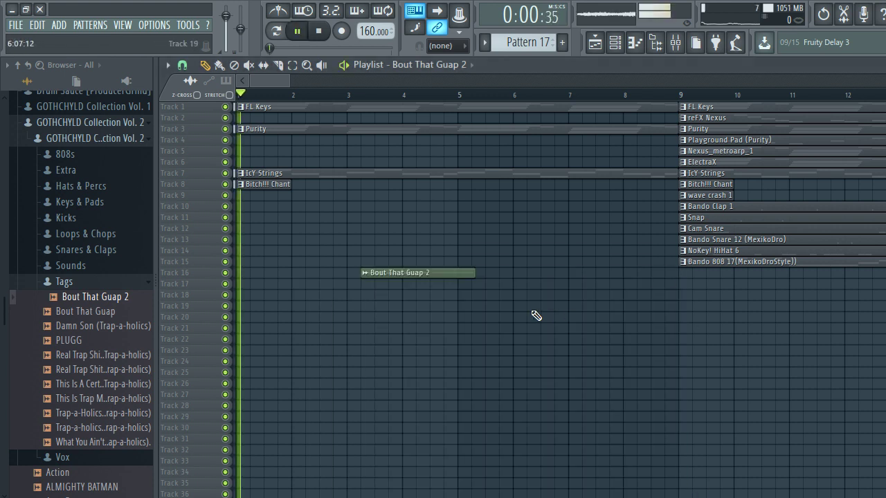
key(space)
drag(397, 272, 314, 272)
Set the volume of the Bout That Guap 2 sample to 67%.
double_click(315, 273)
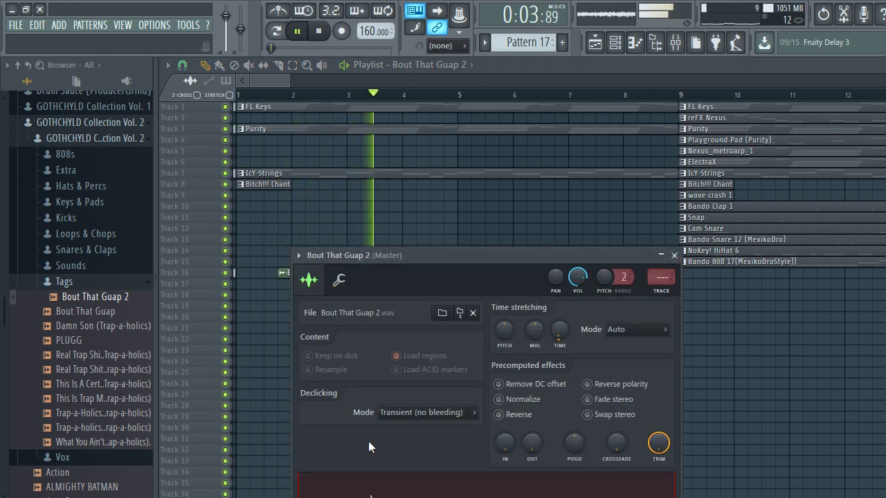
key(space)
drag(462, 293, 358, 363)
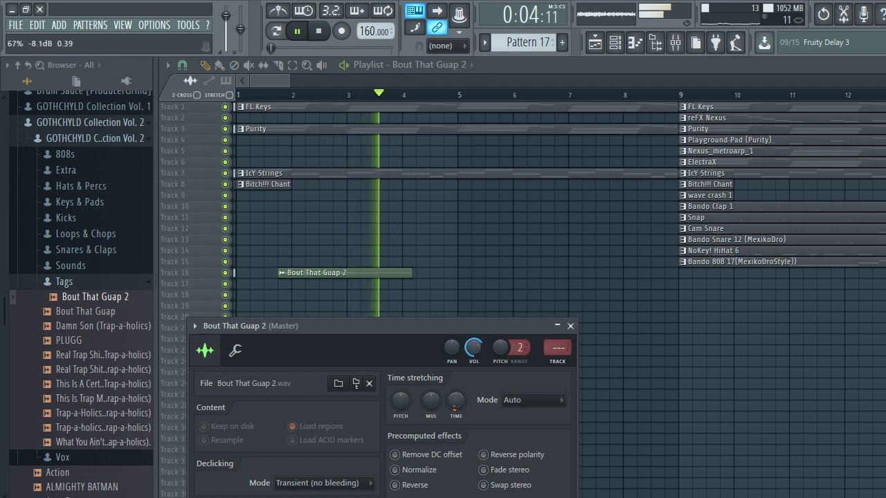
click(570, 325)
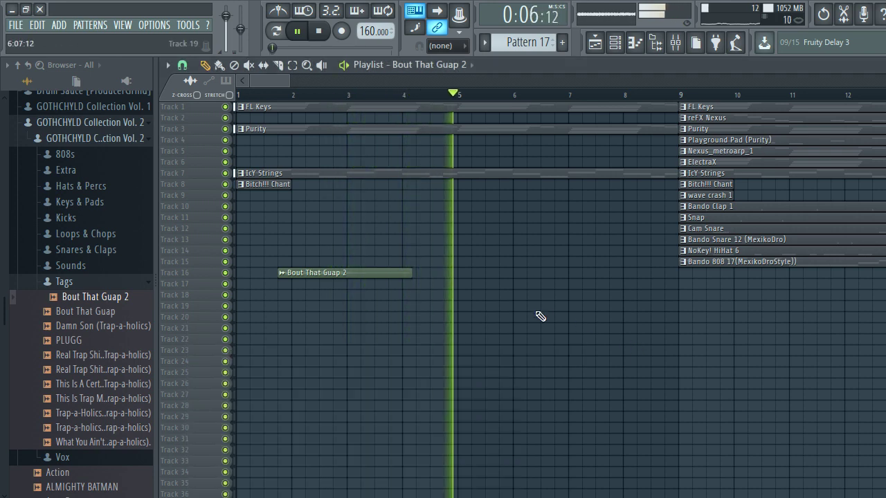
Delete the clap, snap, snare, hi-hat and 808 clips on tracks 10 to 15 at bar 9.
scroll(439, 374, down, 3)
scroll(468, 275, up, 4)
scroll(465, 260, down, 4)
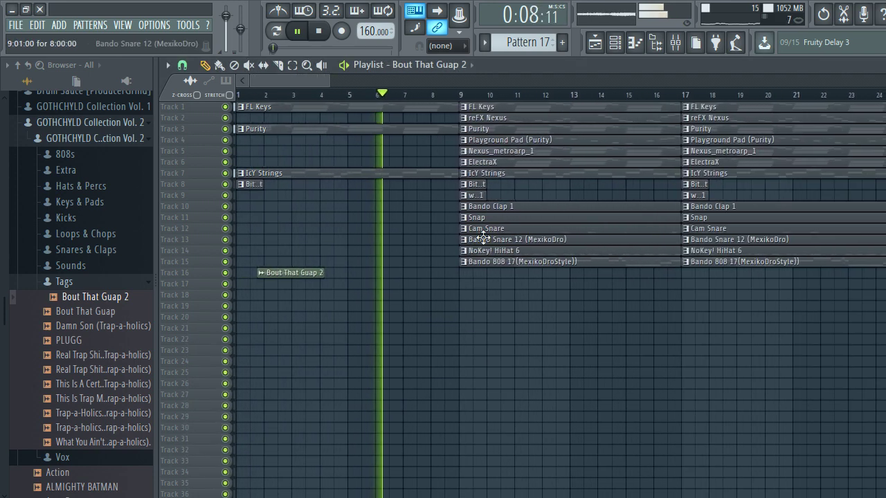
right_click(492, 207)
scroll(455, 295, up, 1)
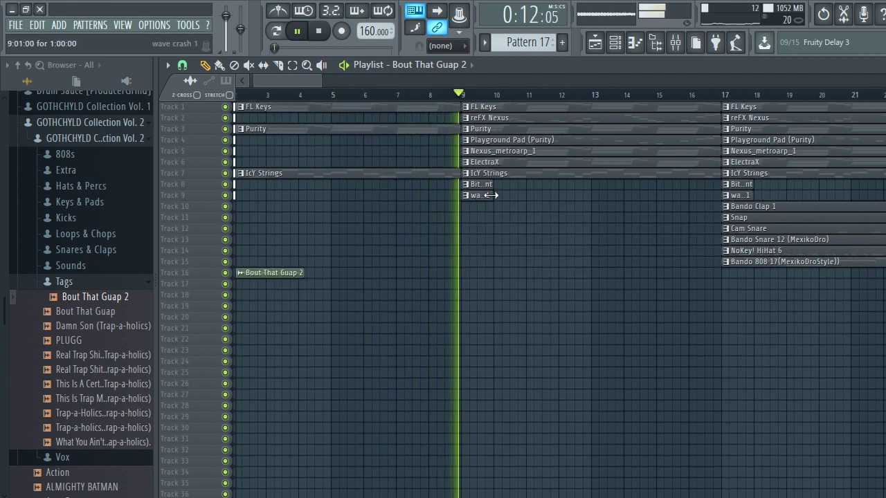
Trim the start of the Bando 808 17 clip at bar 17 so it begins just after bar 18.
scroll(492, 210, down, 3)
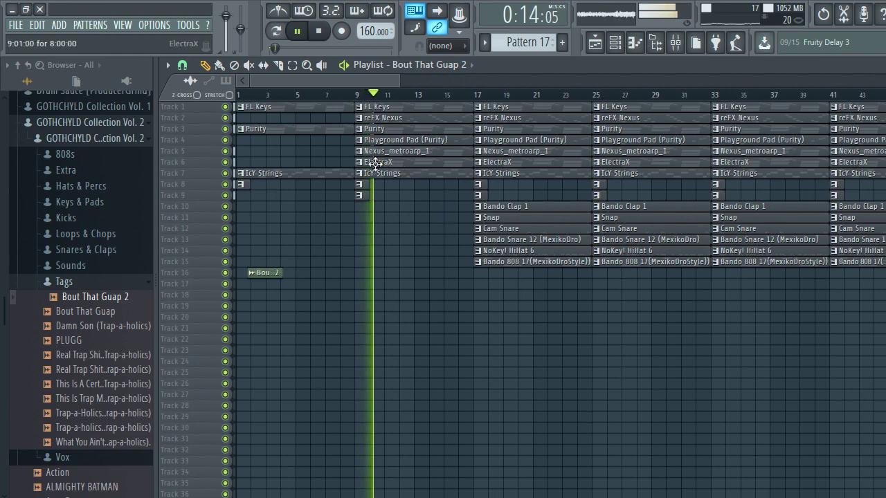
scroll(415, 234, down, 2)
scroll(352, 265, up, 5)
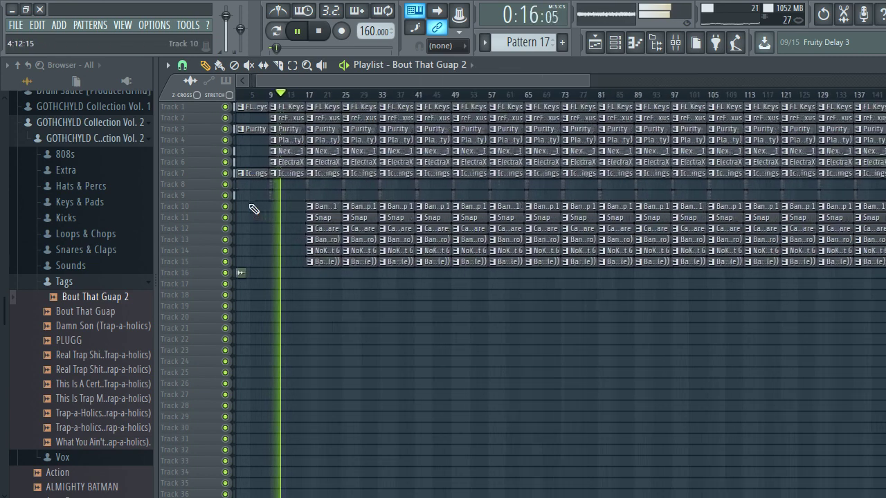
scroll(367, 191, up, 4)
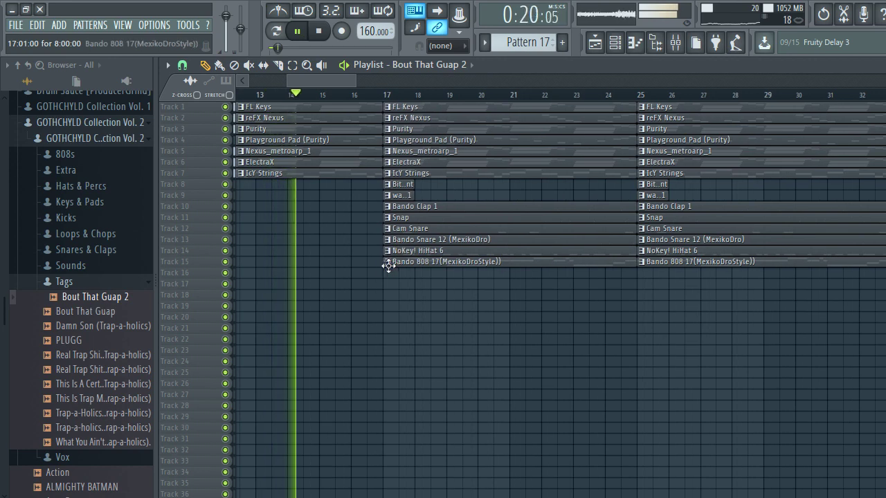
drag(391, 267, 416, 287)
scroll(437, 276, up, 2)
scroll(436, 276, up, 2)
scroll(423, 296, down, 3)
scroll(432, 302, down, 5)
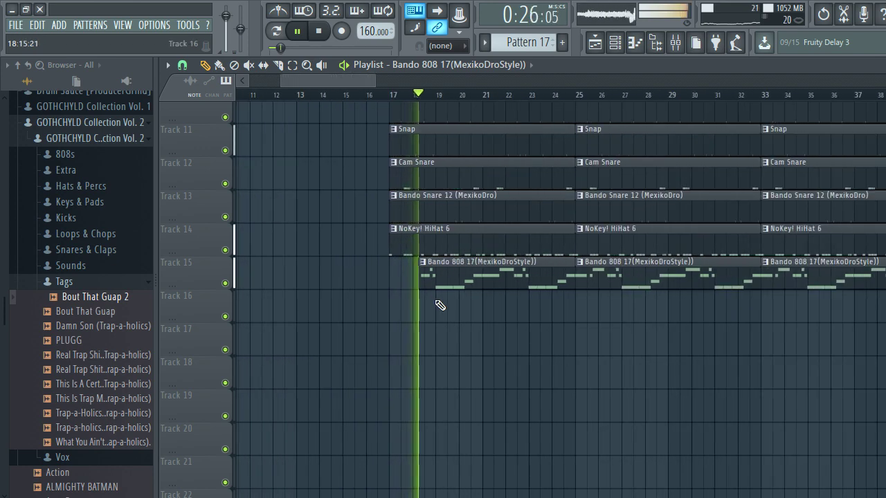
Delete the ElectraX, Nexus_metroarp_1, Playground Pad, reFX Nexus and Bando 808 17 clips at bar 33.
scroll(445, 305, down, 3)
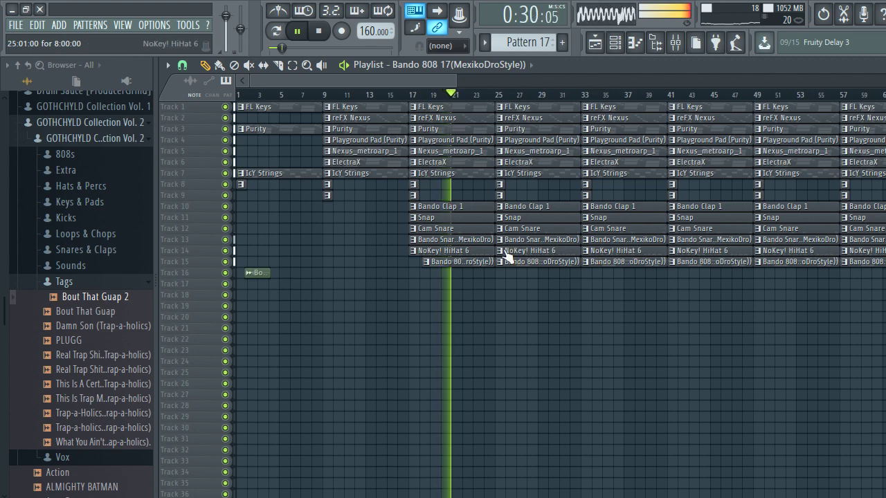
scroll(508, 246, up, 3)
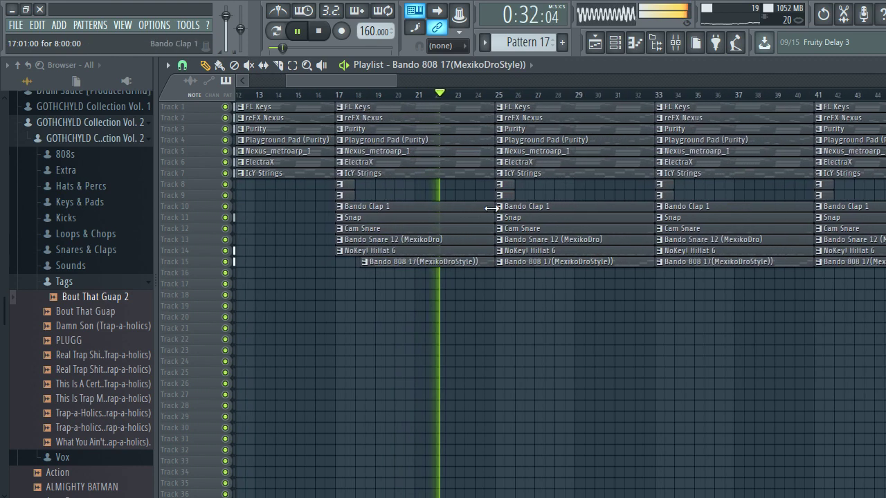
scroll(532, 249, down, 1)
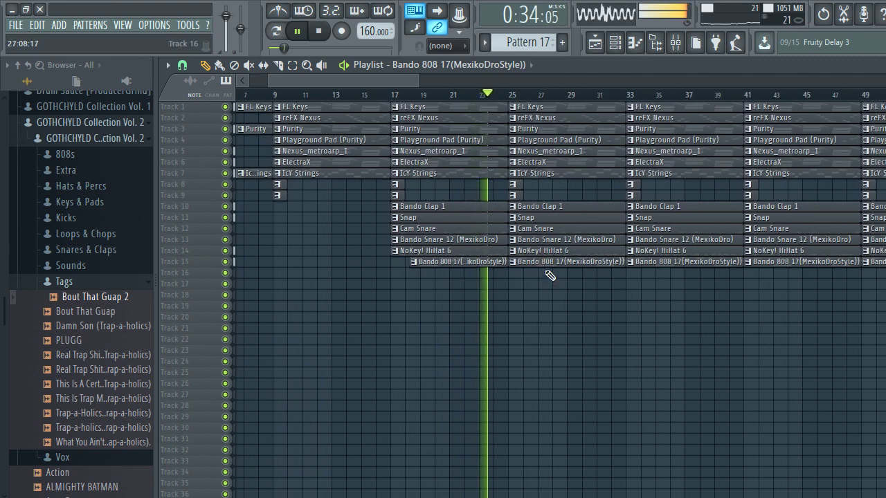
scroll(550, 276, up, 3)
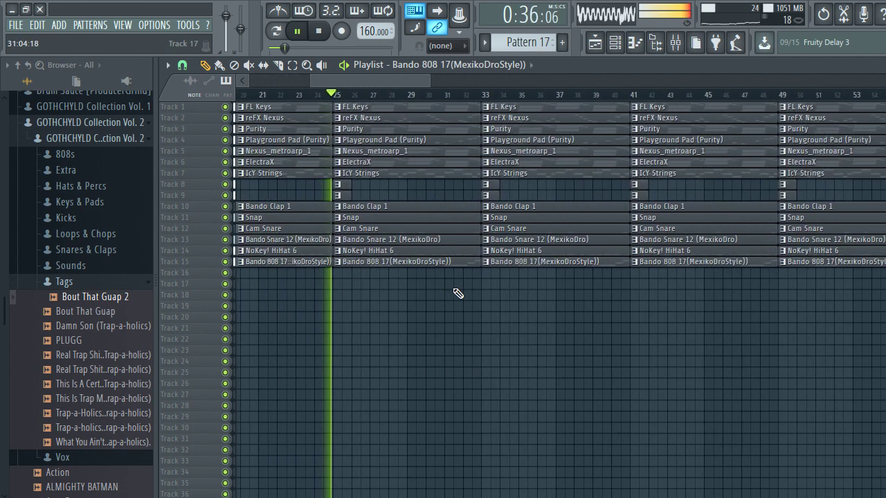
right_click(521, 162)
right_click(522, 152)
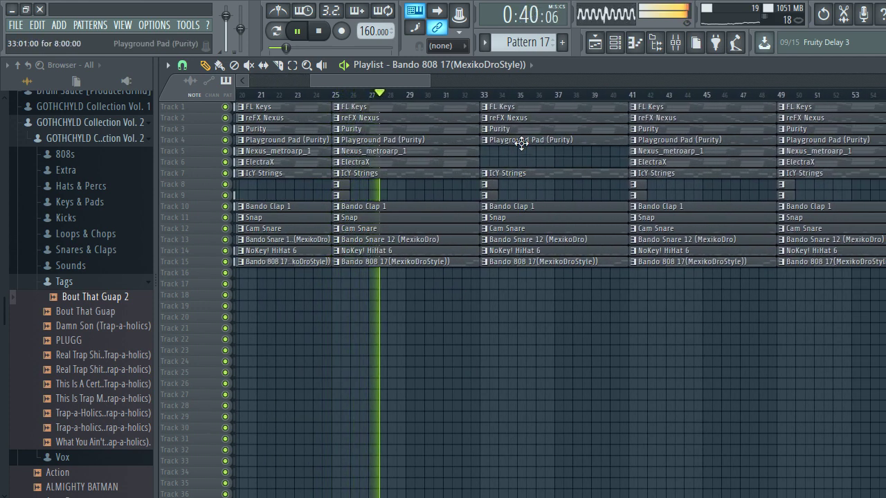
right_click(521, 140)
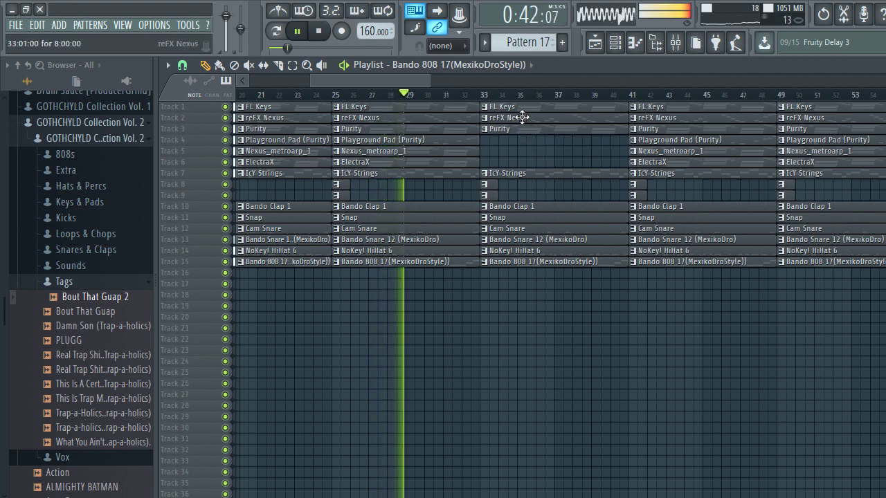
right_click(522, 117)
right_click(521, 264)
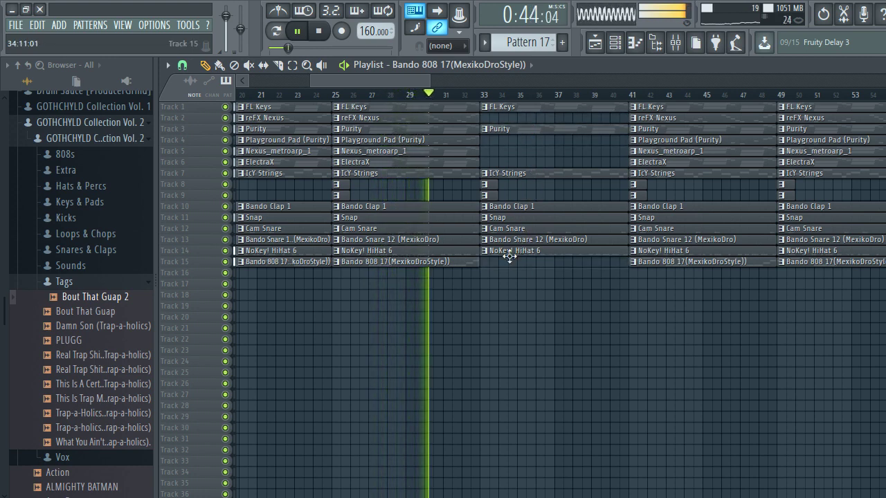
scroll(507, 295, up, 3)
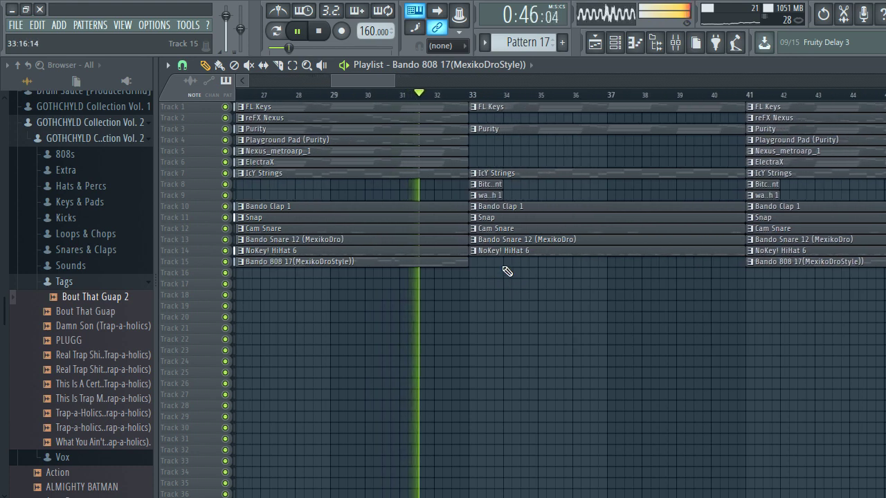
ctrl+click(482, 209)
click(473, 207)
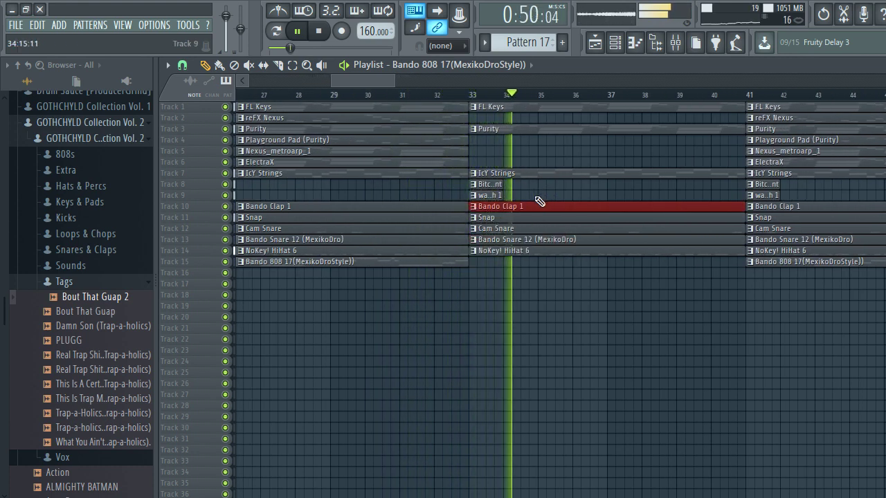
Copy the Bando 808 17 clip from bar 25 to track 16 at bar 33 and trim its start to bar 35.
scroll(540, 202, down, 2)
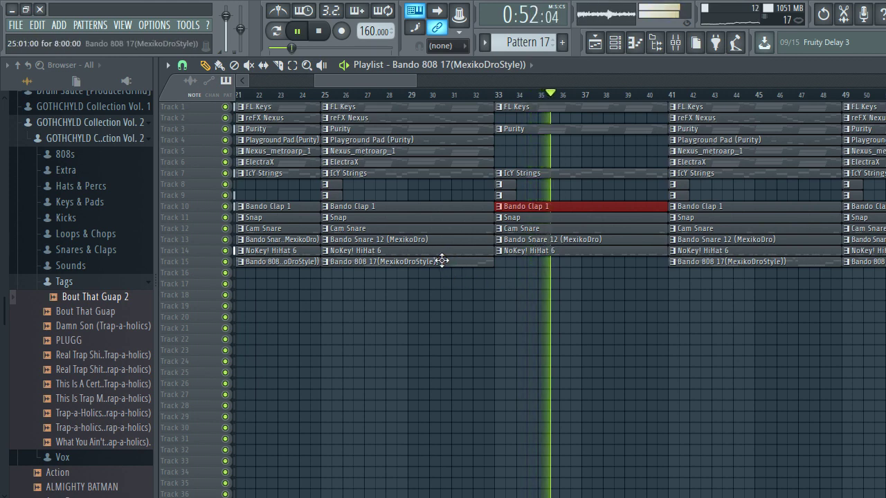
drag(443, 259, 617, 272)
key(space)
key(space)
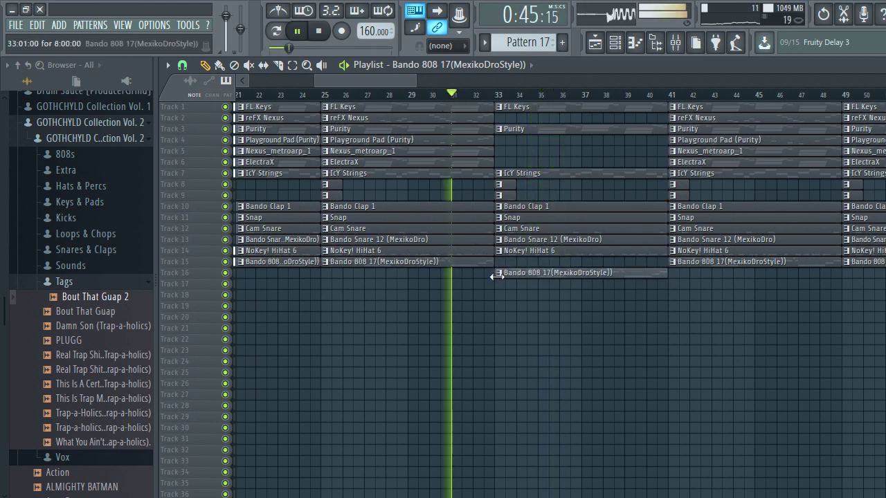
drag(494, 276, 538, 278)
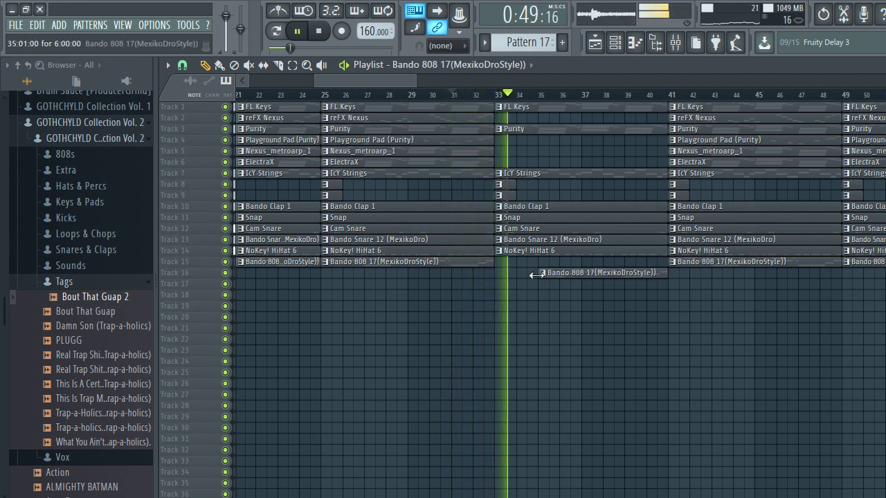
Delete the Playground Pad, Nexus_metroarp_1, ElectraX and reFX Nexus clips at bar 41.
right_click(705, 144)
right_click(704, 150)
right_click(704, 162)
right_click(696, 118)
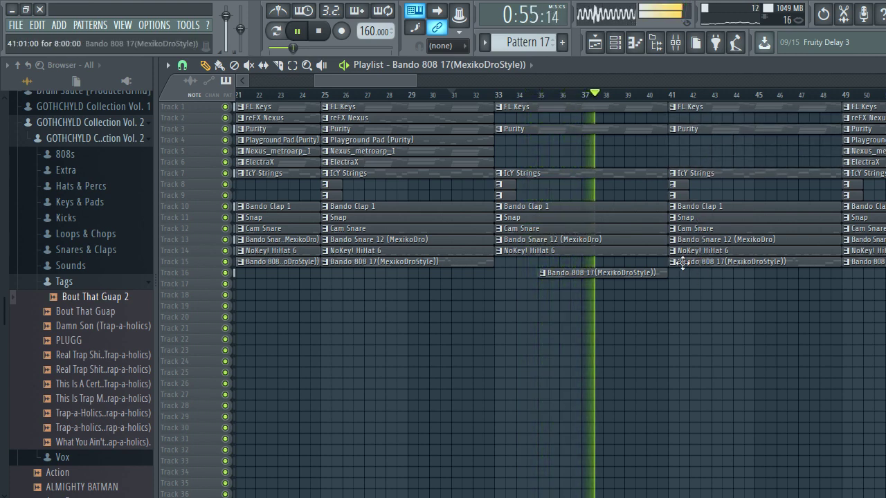
Delete the Nexus_metroarp_1 and Playground Pad clips at bars 49 and 57.
scroll(622, 291, right, 2)
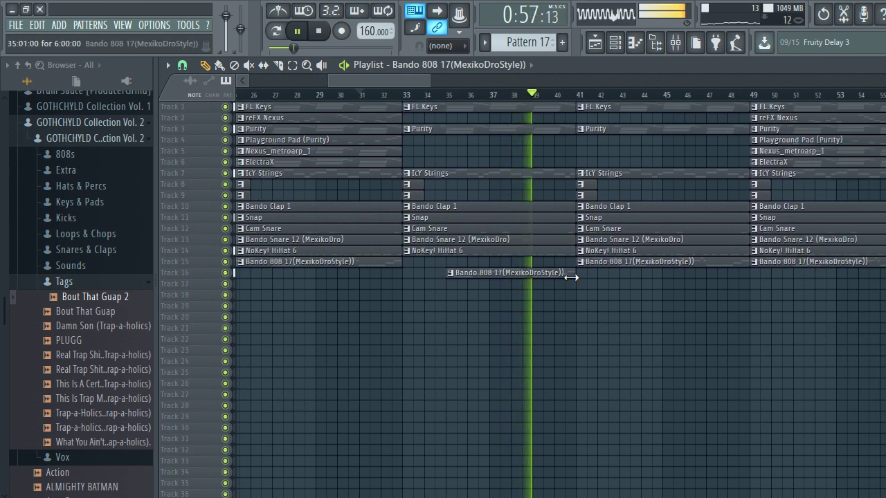
scroll(573, 277, right, 1)
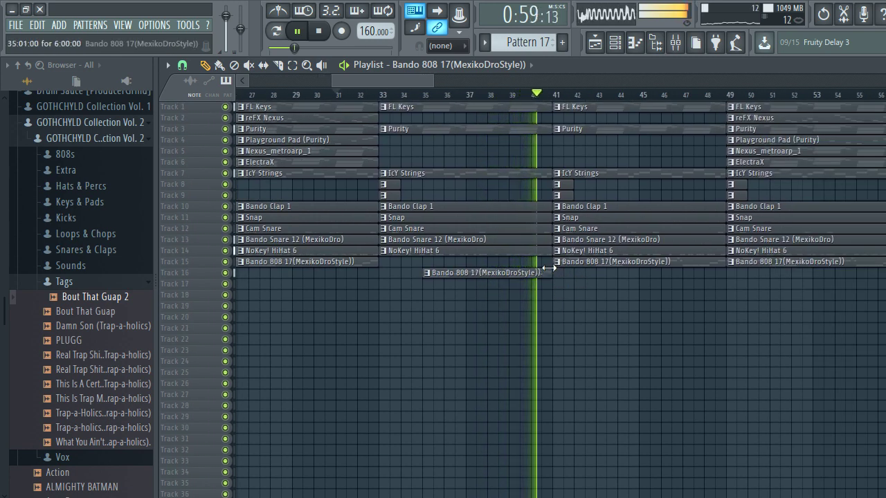
scroll(549, 268, down, 3)
scroll(547, 280, right, 2)
scroll(506, 218, up, 2)
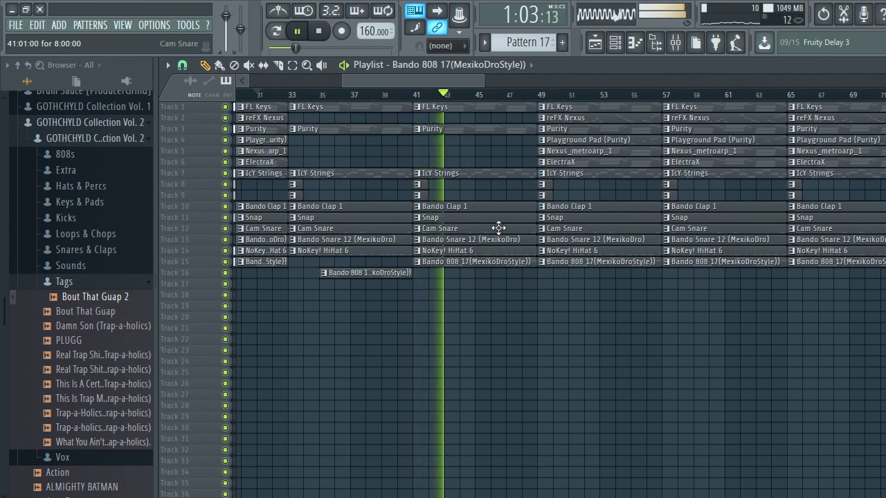
scroll(574, 149, up, 2)
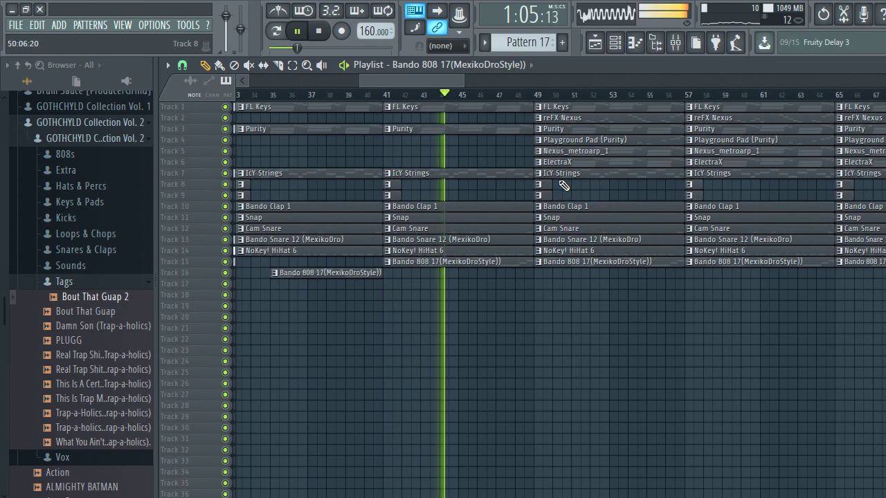
right_click(572, 150)
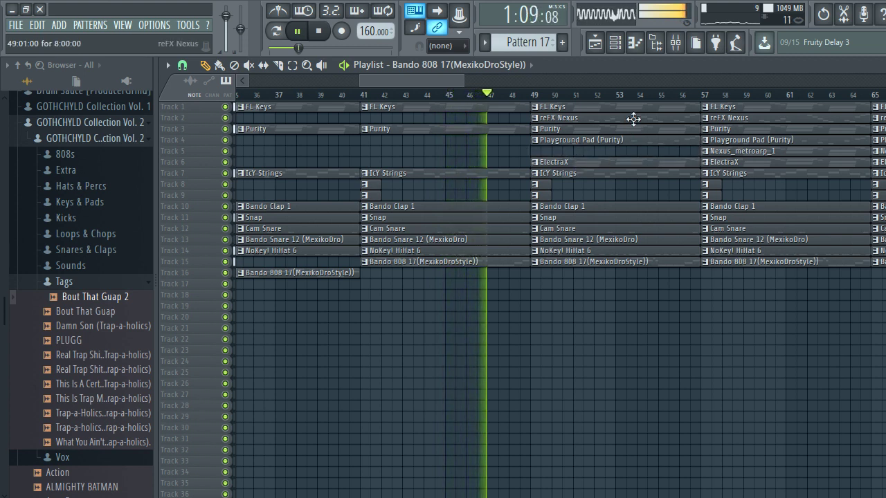
right_click(613, 140)
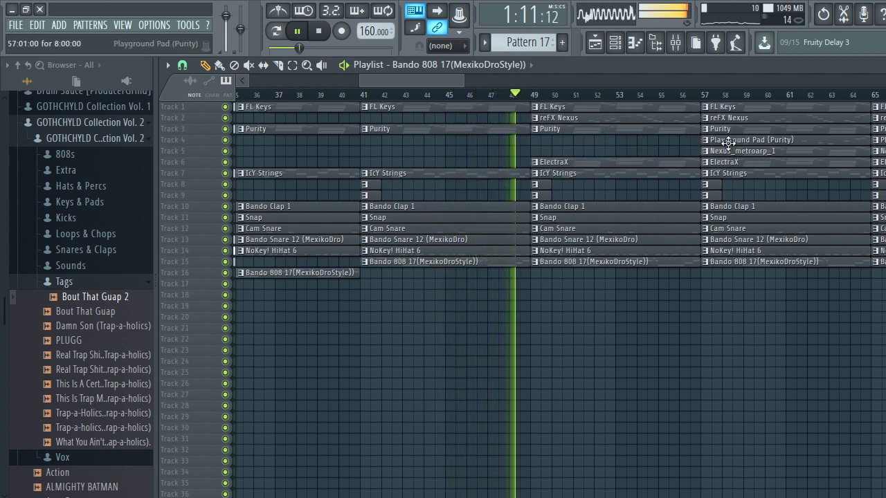
right_click(729, 142)
right_click(732, 152)
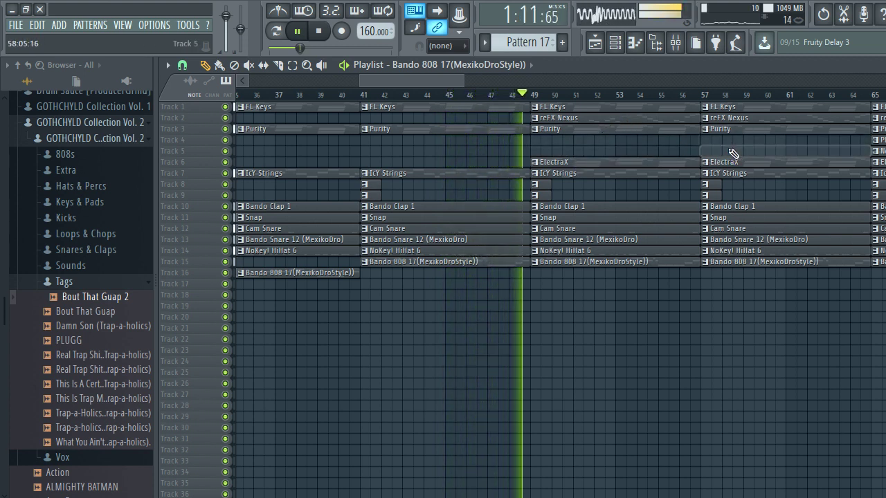
At bar 49, trim the starts of the Bando Clap 1 and NoKey! HiHat 6 clips to bar 50 and the Bando 808 17 clip to bar 51.
click(533, 265)
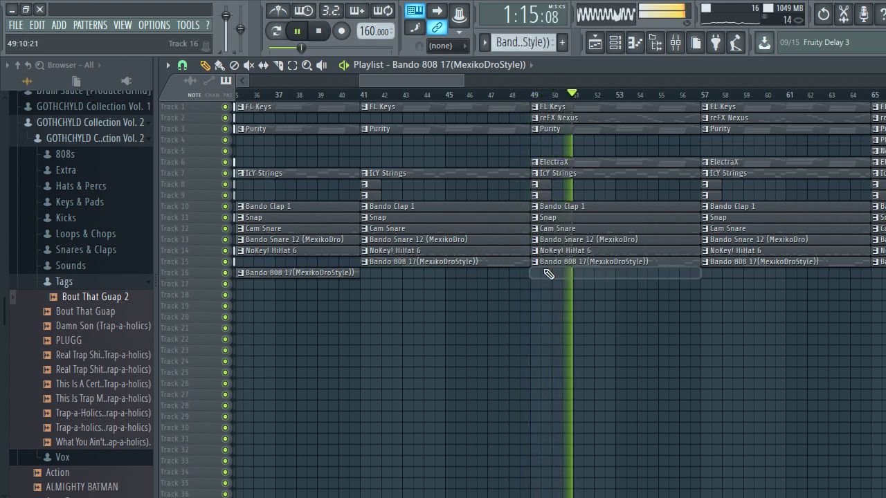
click(512, 96)
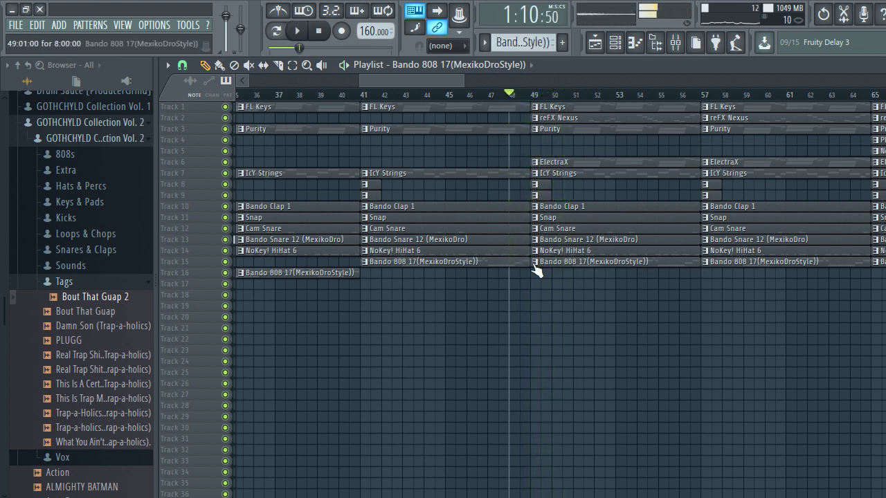
drag(581, 261, 554, 250)
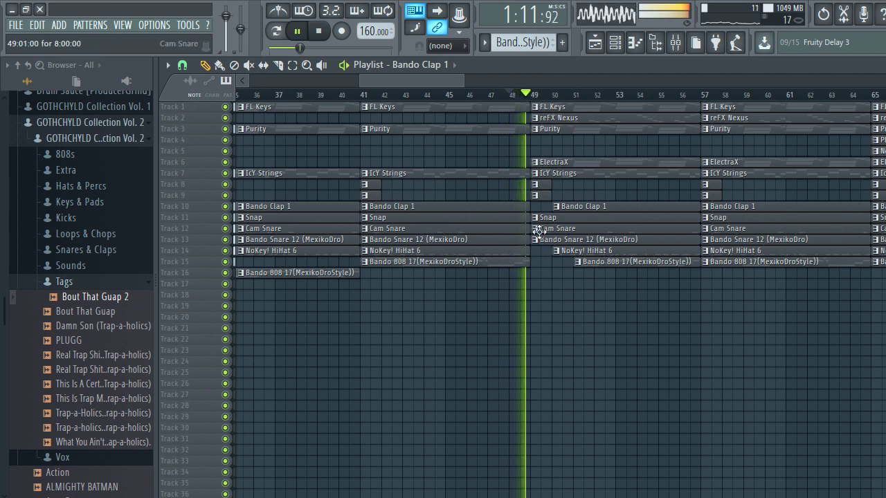
scroll(494, 251, down, 2)
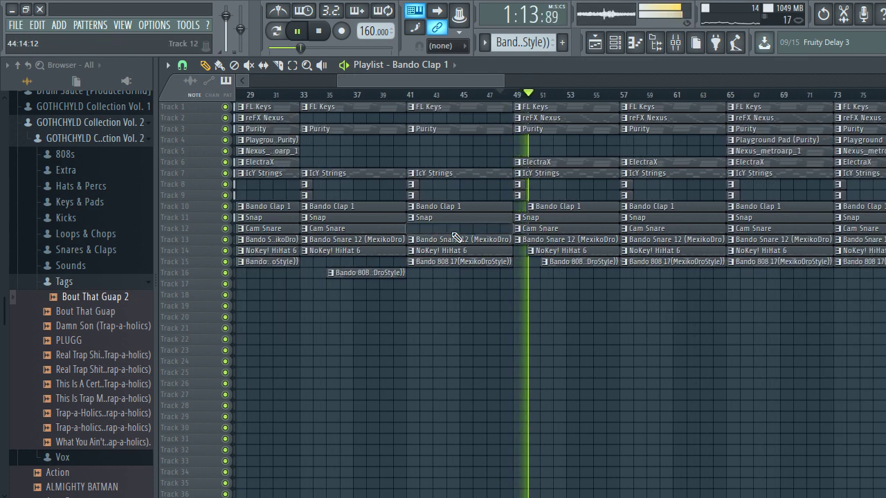
Place a Playground Pad (Purity) clip on track 4 at bar 57.
scroll(466, 243, down, 3)
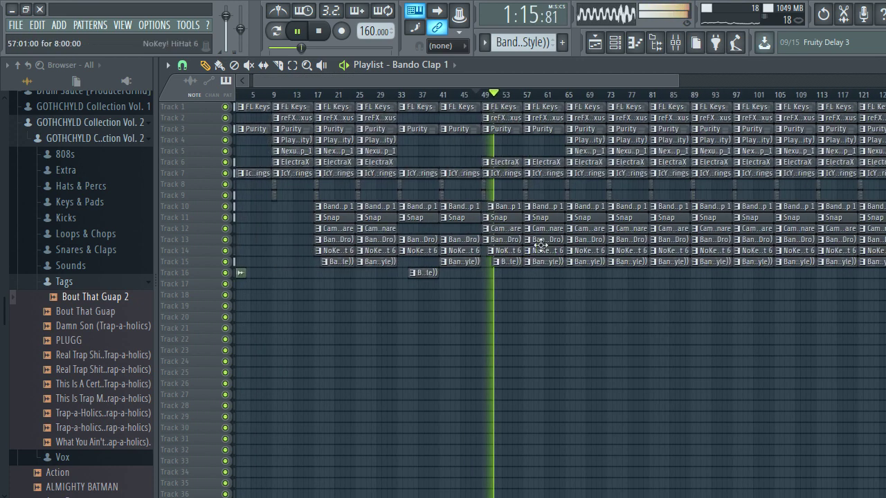
scroll(523, 228, up, 5)
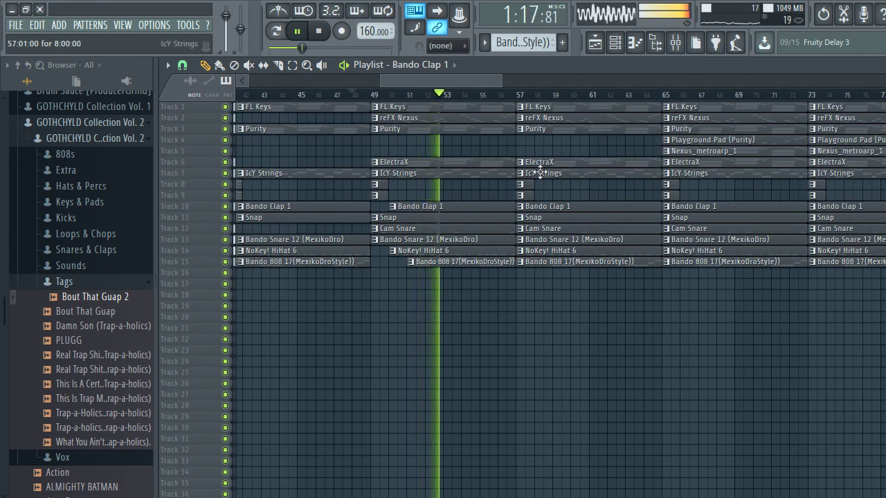
scroll(538, 170, down, 2)
scroll(526, 201, up, 4)
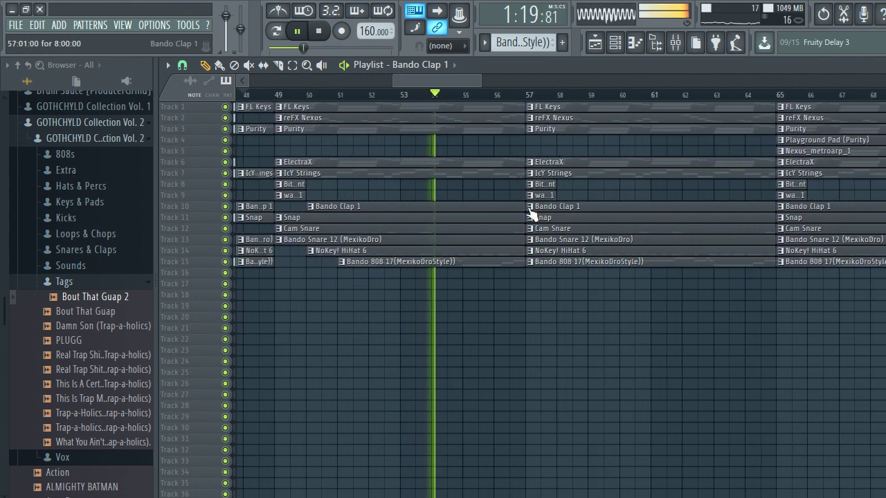
scroll(531, 215, down, 2)
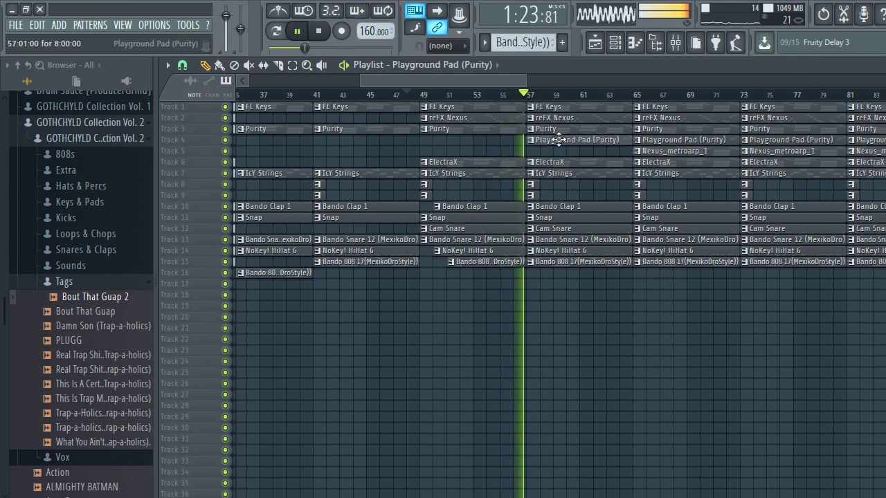
Delete the ElectraX, Playground Pad and reFX Nexus clips at bar 65.
scroll(561, 142, down, 2)
scroll(567, 142, up, 4)
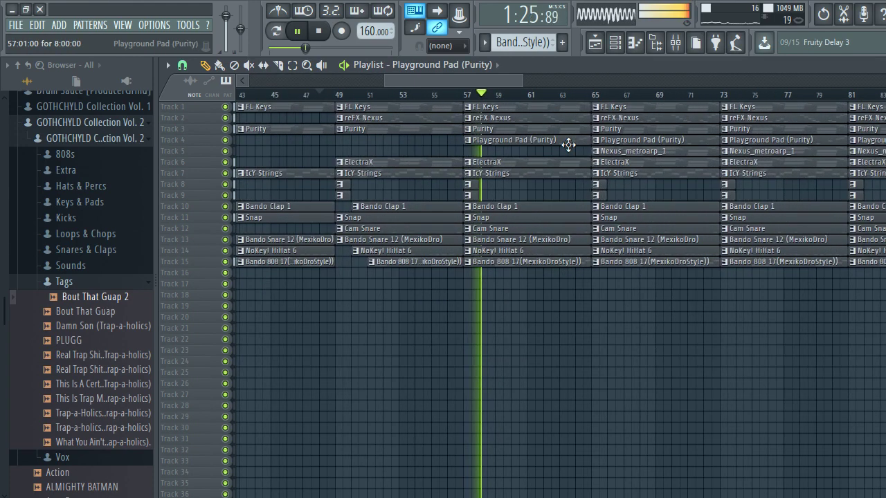
scroll(576, 148, down, 2)
scroll(578, 151, down, 1)
scroll(584, 156, up, 3)
scroll(582, 158, down, 2)
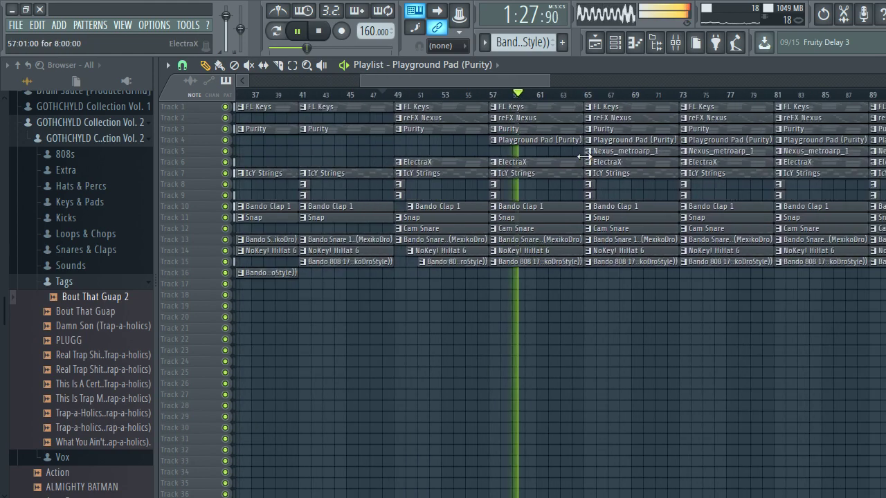
scroll(633, 121, up, 1)
scroll(631, 114, up, 3)
scroll(619, 159, down, 2)
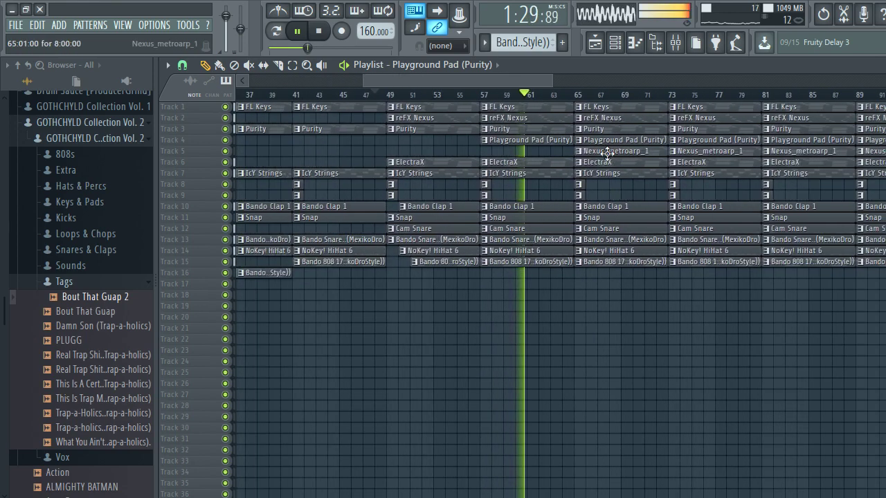
right_click(603, 162)
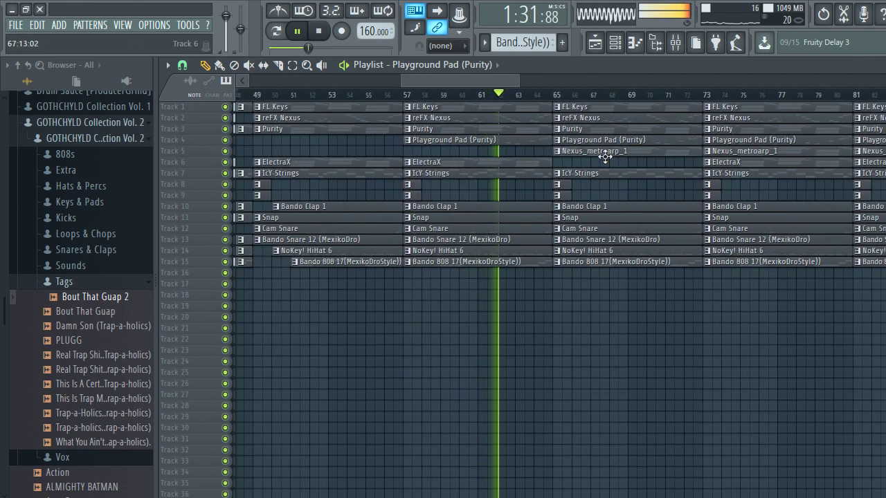
right_click(603, 140)
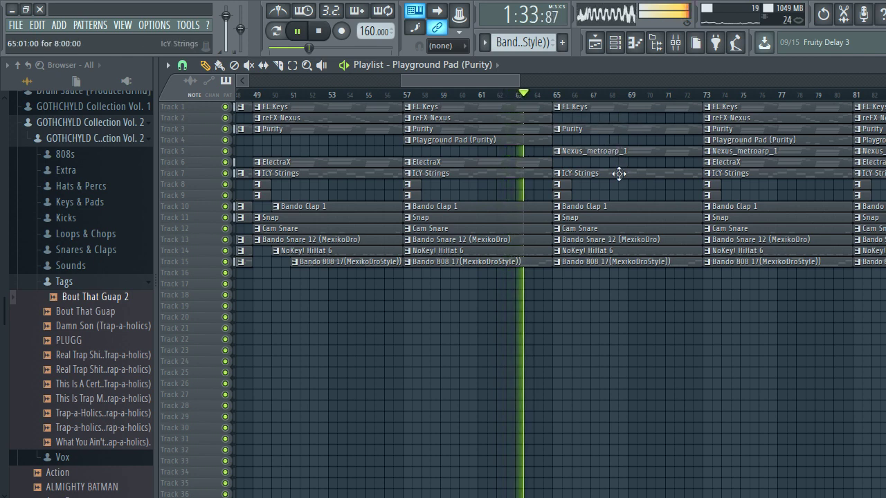
Delete the Cam Snare clip at bar 65 and slice the clap, snap, Bando Snare 12 and hi-hat clips at bars 69 and 70.
scroll(678, 186, left, 2)
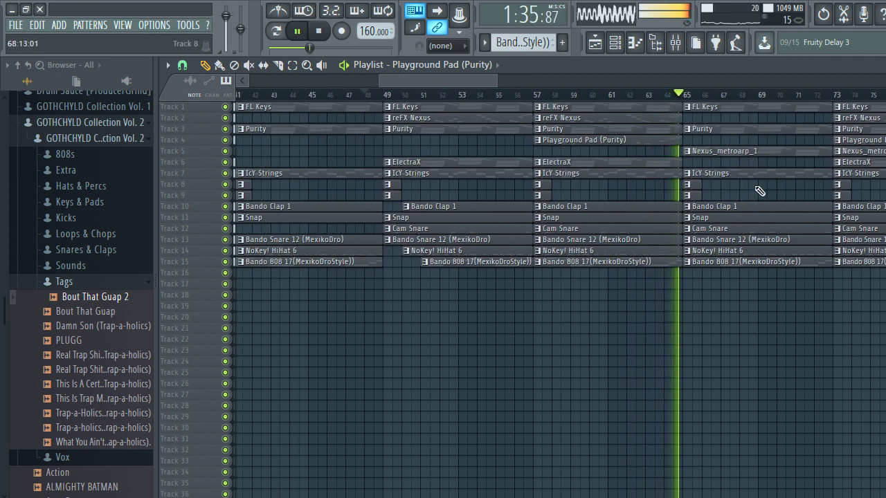
scroll(671, 225, right, 1)
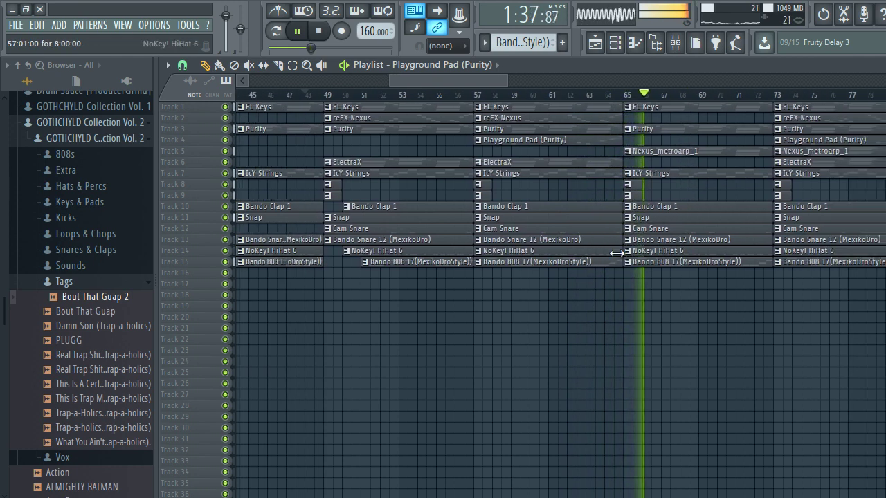
scroll(691, 235, right, 3)
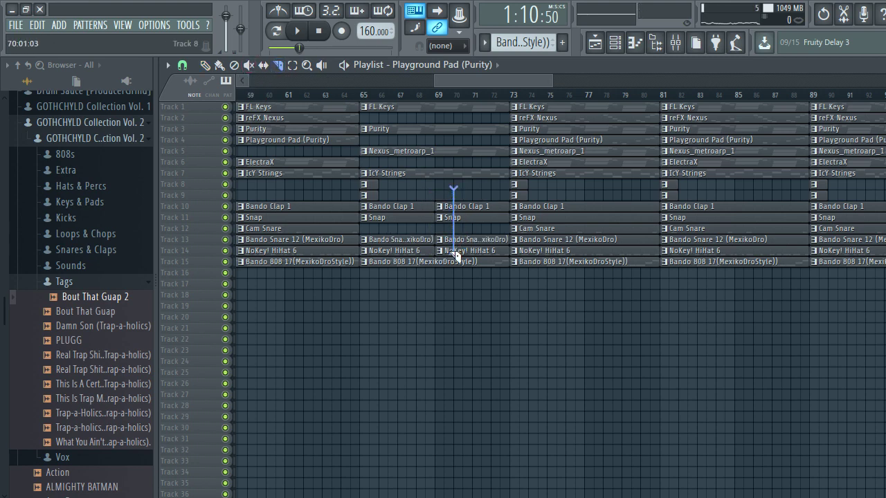
scroll(438, 187, up, 5)
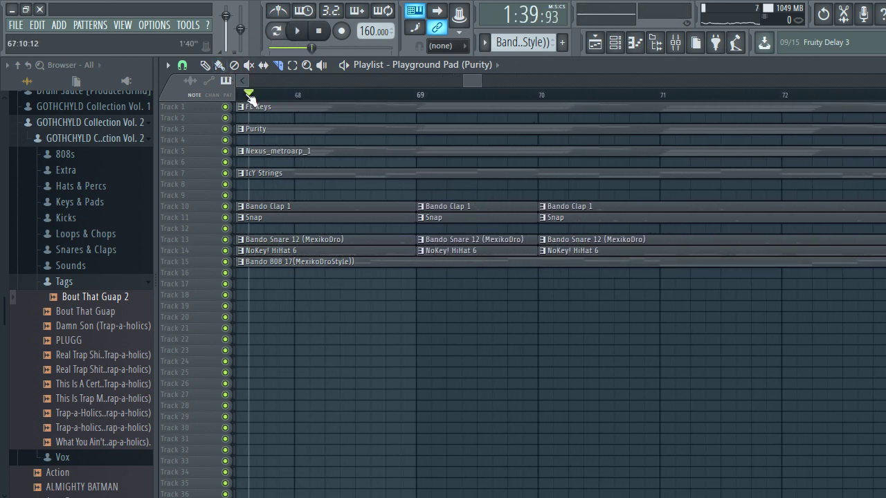
Restart playback from bar 65 and delete the one-bar clap, snap, snare and hi-hat slices between bars 69 and 70.
scroll(272, 95, down, 5)
click(271, 83)
scroll(271, 86, up, 7)
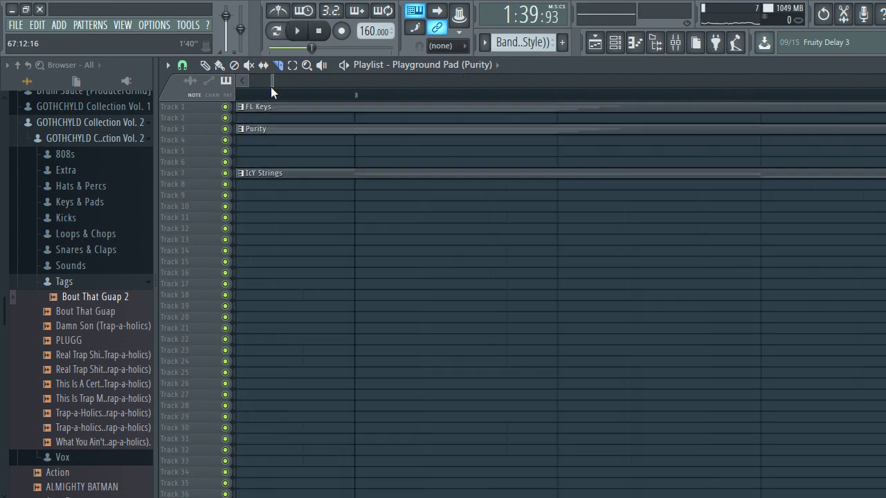
scroll(368, 106, down, 2)
scroll(372, 108, down, 10)
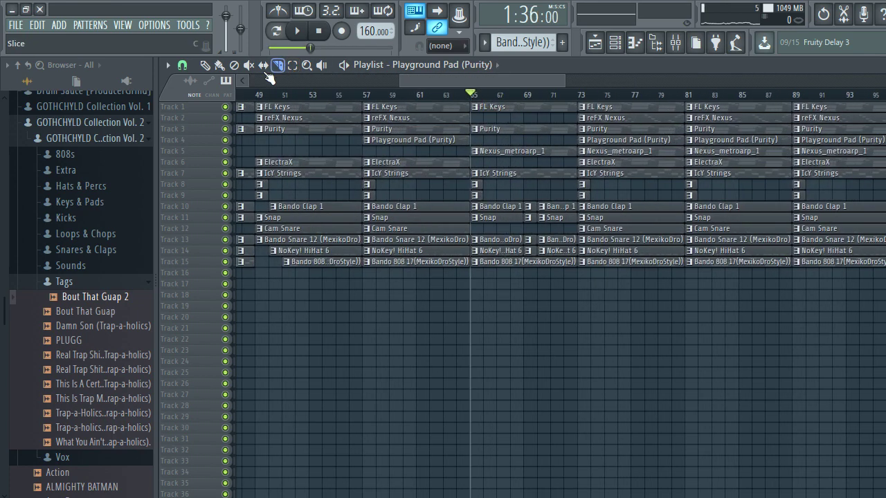
scroll(530, 203, up, 3)
key(space)
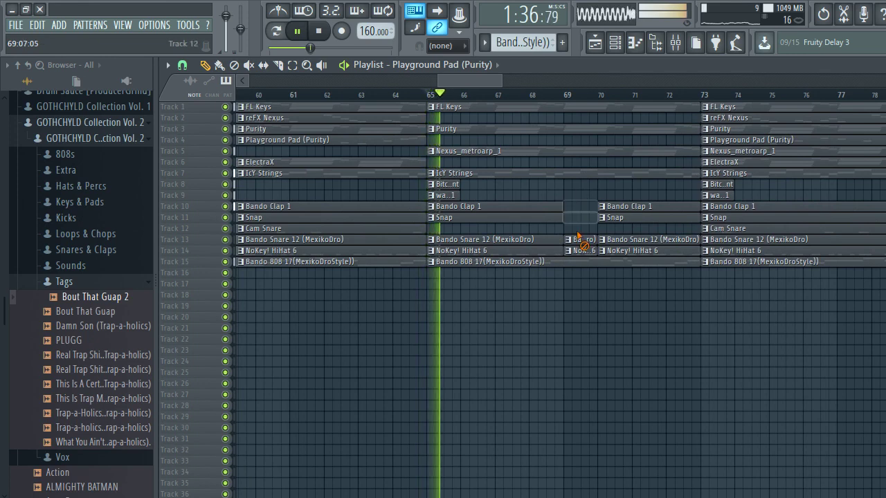
scroll(594, 246, down, 3)
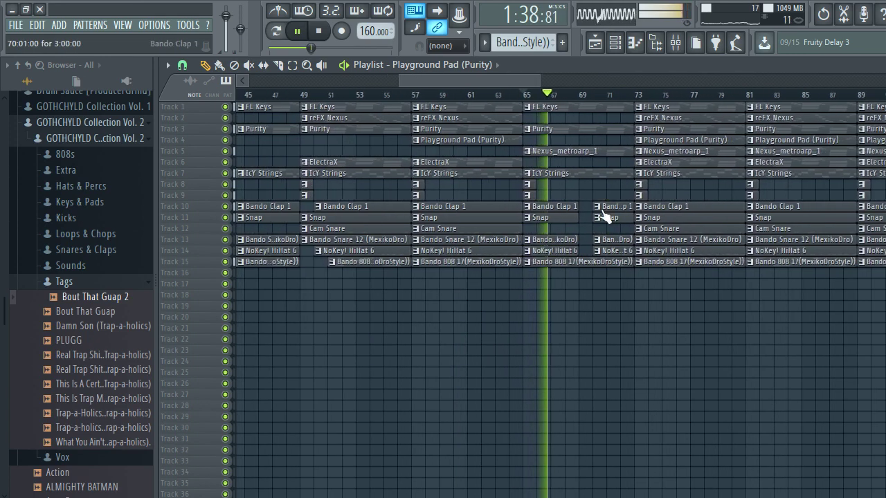
Delete the Playground Pad, ElectraX, reFX Nexus and Cam Snare clips at bar 73.
scroll(603, 212, up, 3)
scroll(593, 233, up, 3)
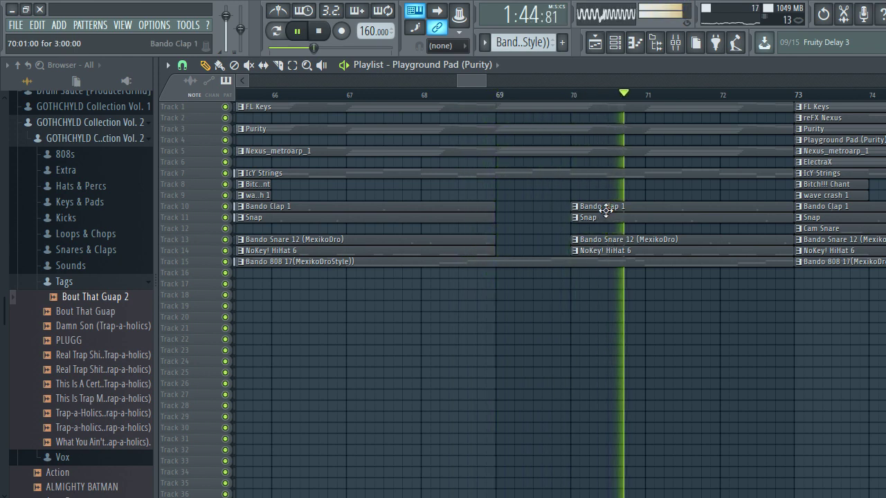
scroll(604, 212, down, 3)
scroll(664, 229, down, 6)
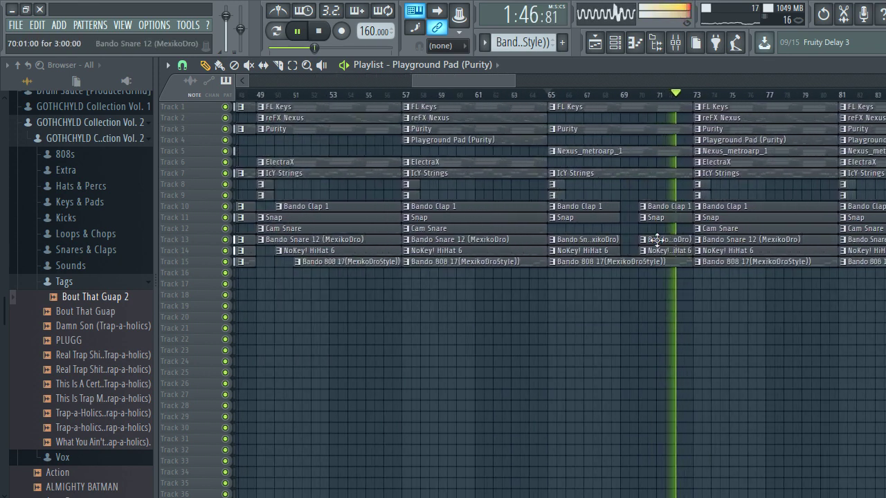
scroll(692, 207, up, 6)
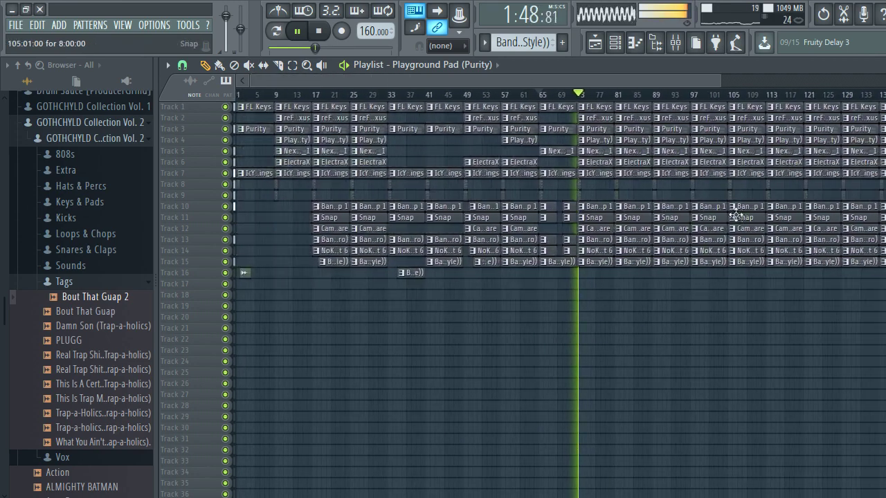
right_click(637, 141)
right_click(638, 164)
right_click(631, 119)
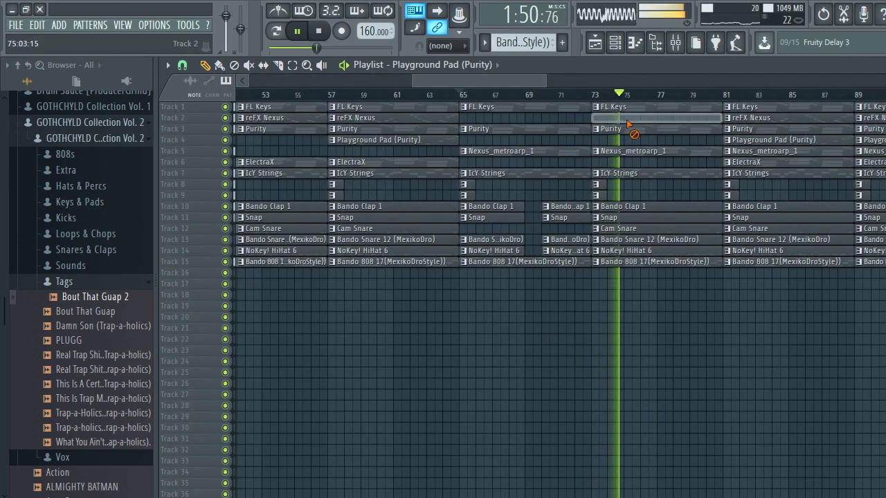
drag(540, 181, 426, 197)
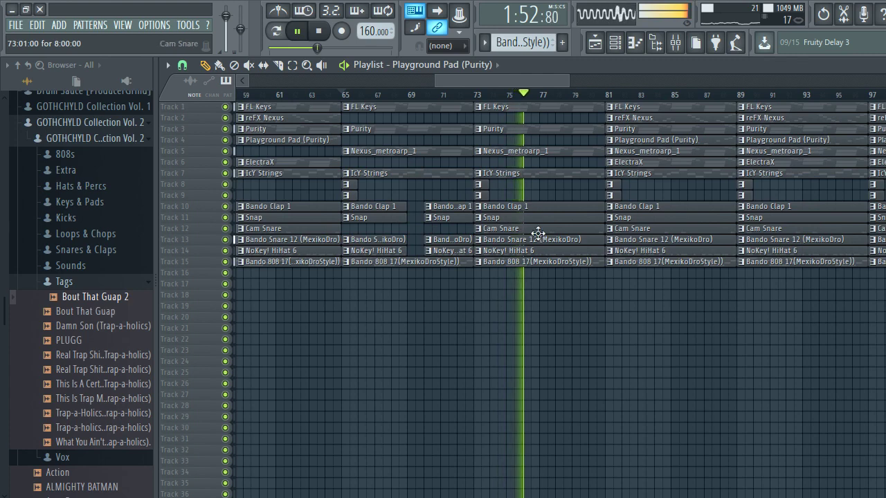
right_click(538, 229)
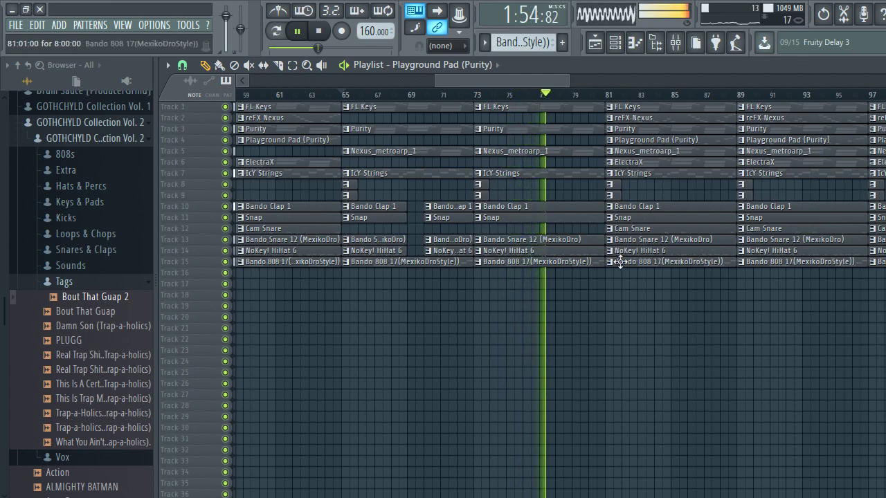
Trim the starts of all drum and 808 clips at bar 81, tracks 10 to 15, to bar 83.
drag(620, 262, 612, 208)
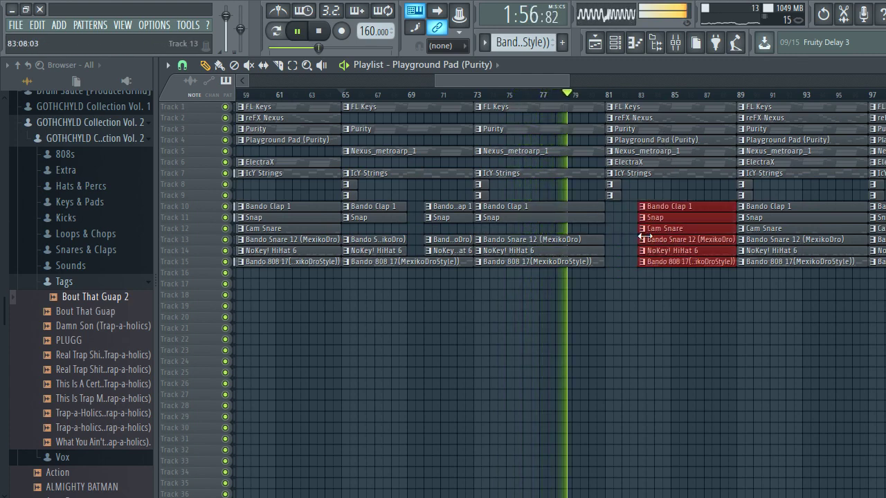
ctrl+scroll(692, 232, down, 3)
ctrl+scroll(769, 280, up, 3)
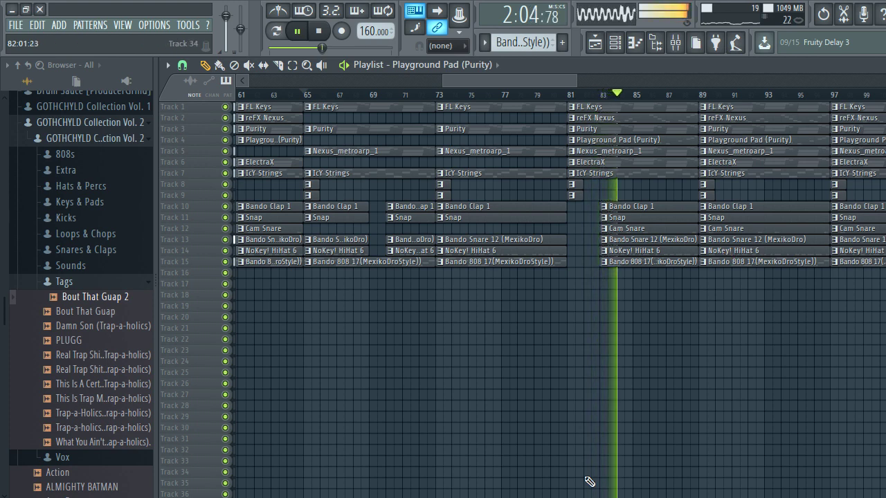
Preview the PLUGG sample from the Tags folder.
click(131, 341)
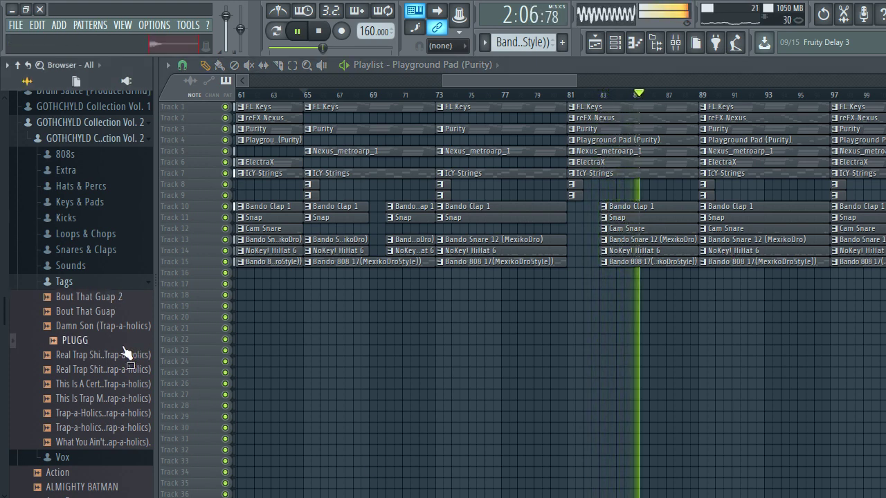
scroll(689, 275, down, 3)
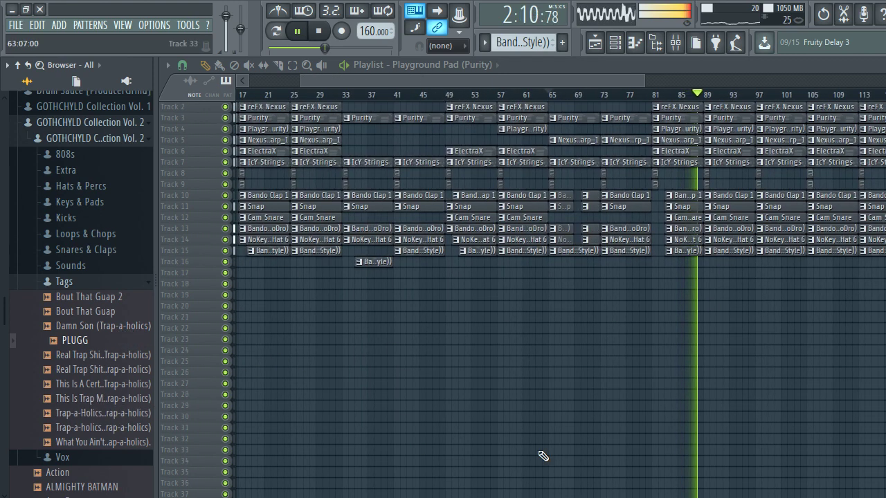
Delete the Purity, ElectraX and Cam Snare clips at bars 97 and 105, keeping a Playground Pad clip at bar 105.
scroll(795, 302, up, 5)
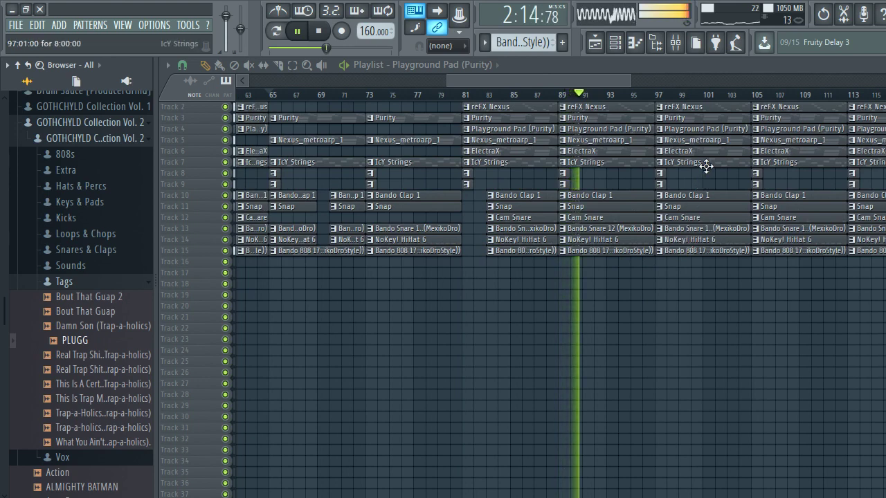
right_click(692, 152)
right_click(682, 121)
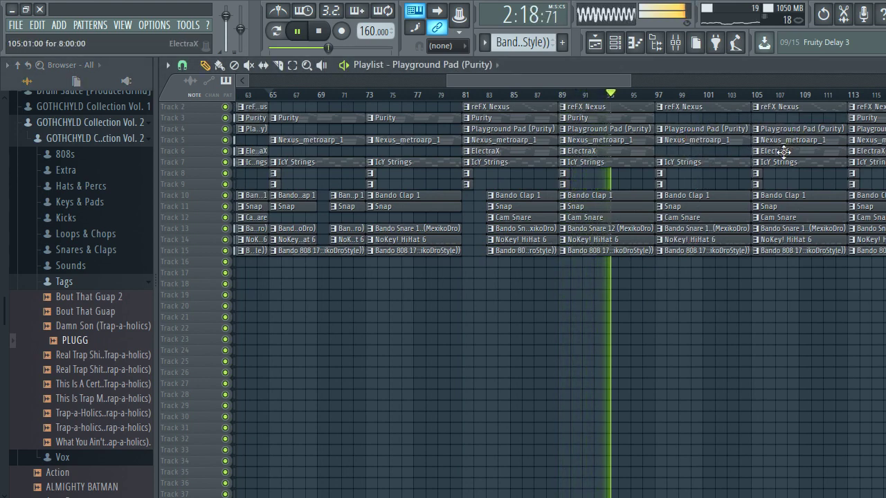
right_click(789, 129)
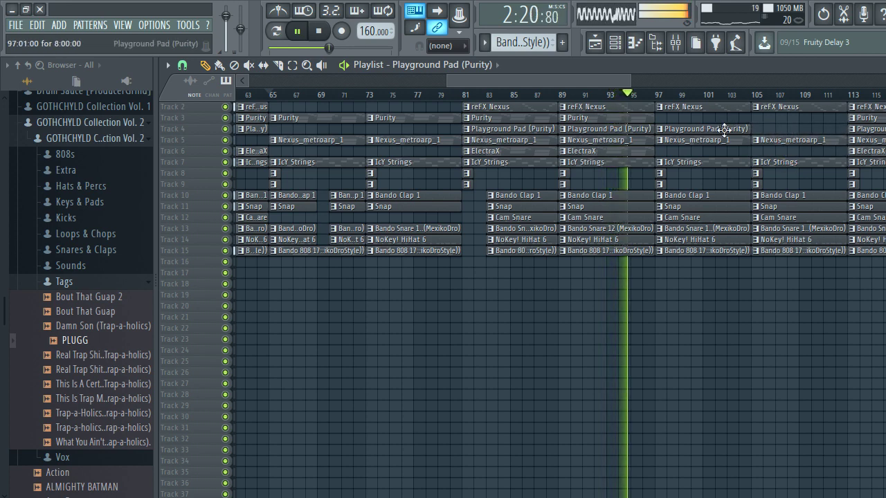
right_click(692, 220)
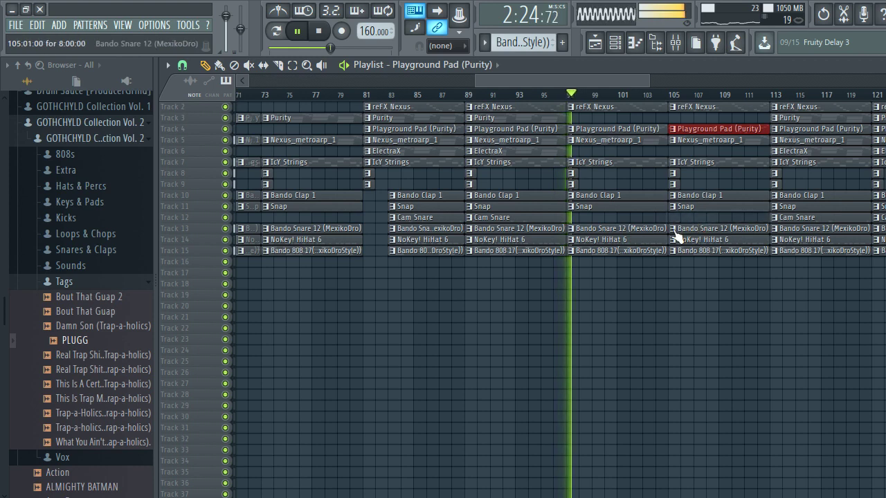
Delete the IcY Strings clips at bars 97 and 105.
scroll(631, 206, up, 4)
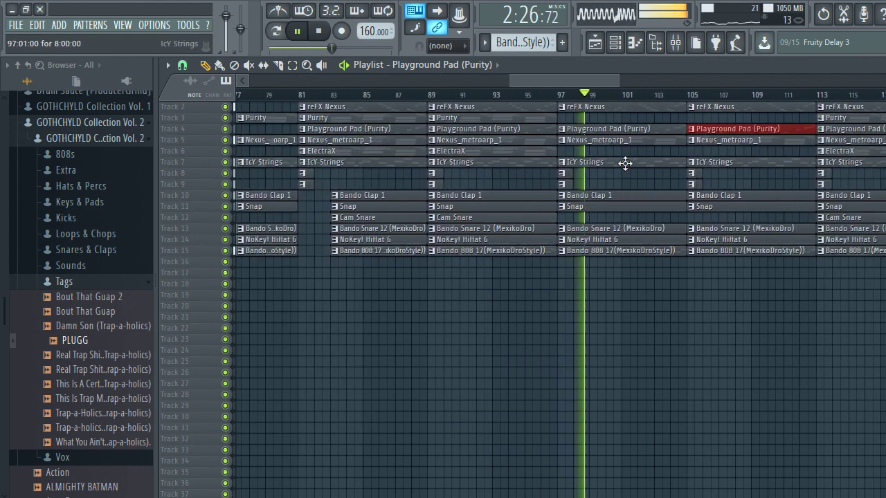
scroll(626, 162, down, 2)
right_click(653, 164)
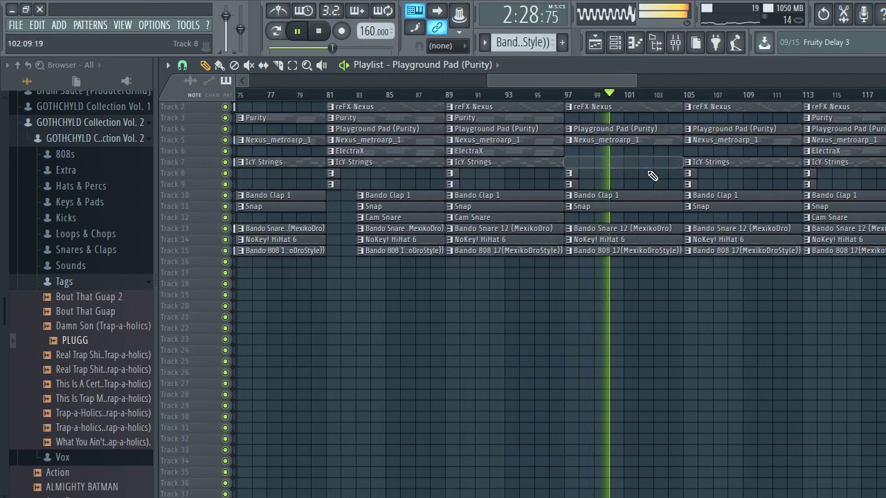
right_click(720, 164)
drag(729, 185, 649, 212)
scroll(611, 204, up, 2)
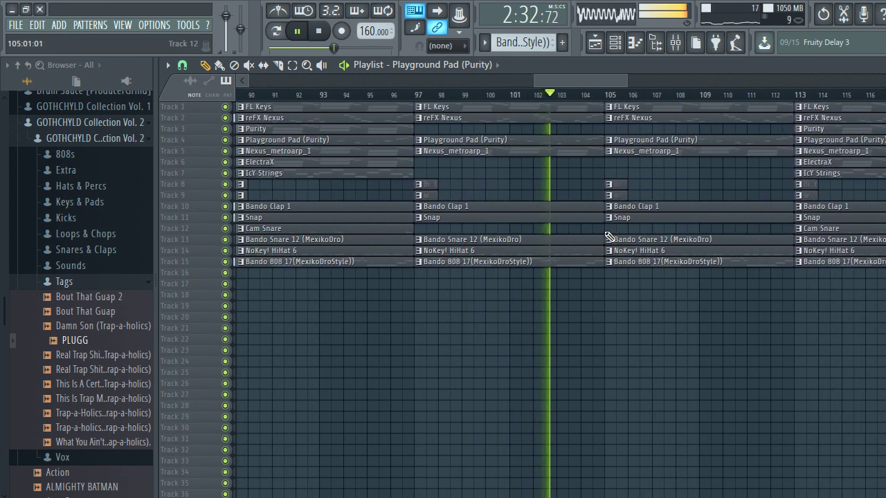
scroll(582, 178, down, 3)
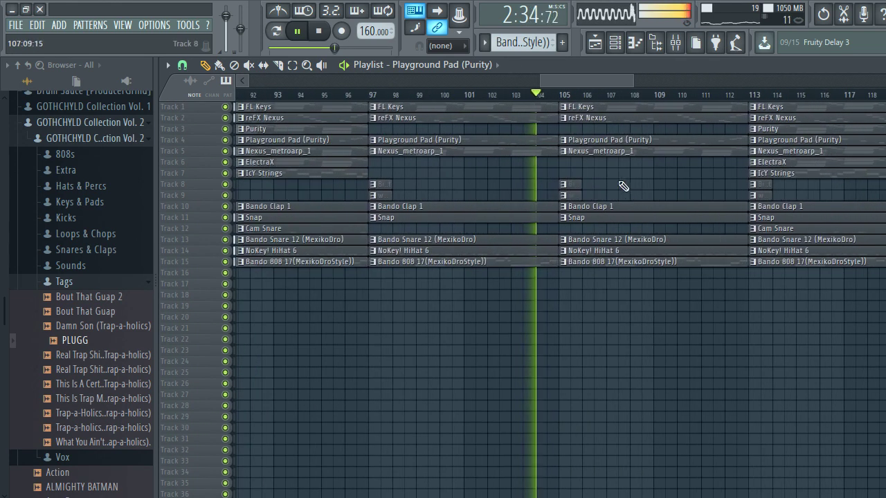
Trim the start of the Bando 808 17 clip at bar 113 on track 15 to 114:09.
scroll(613, 211, up, 3)
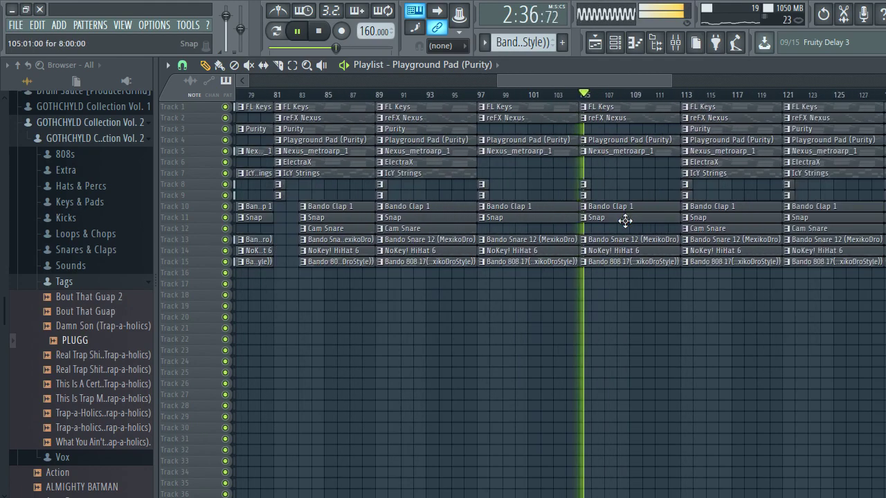
scroll(623, 216, down, 4)
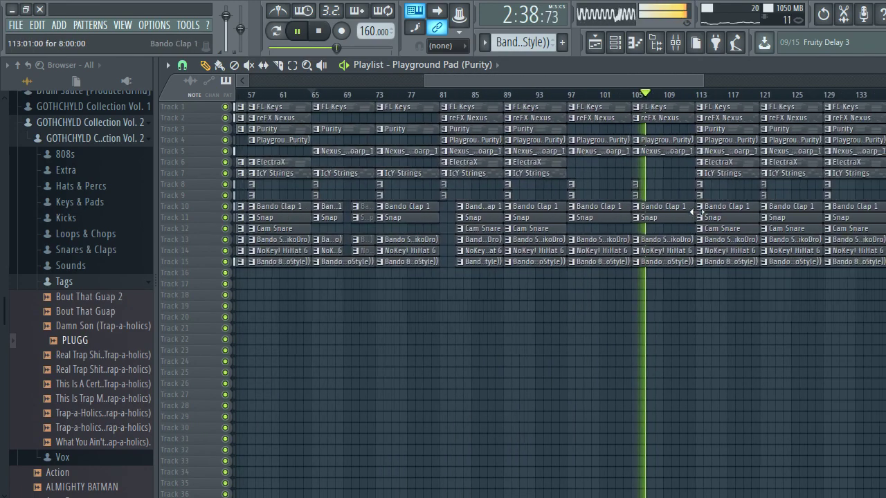
scroll(707, 232, up, 5)
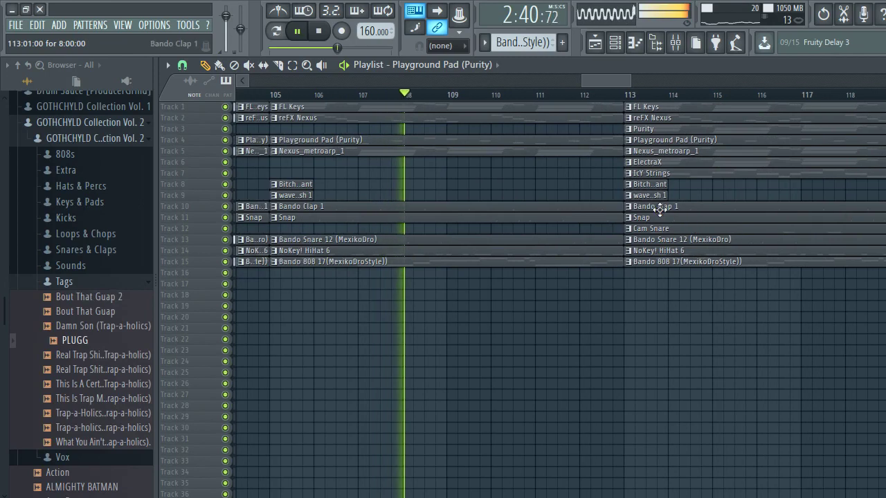
drag(637, 209, 642, 223)
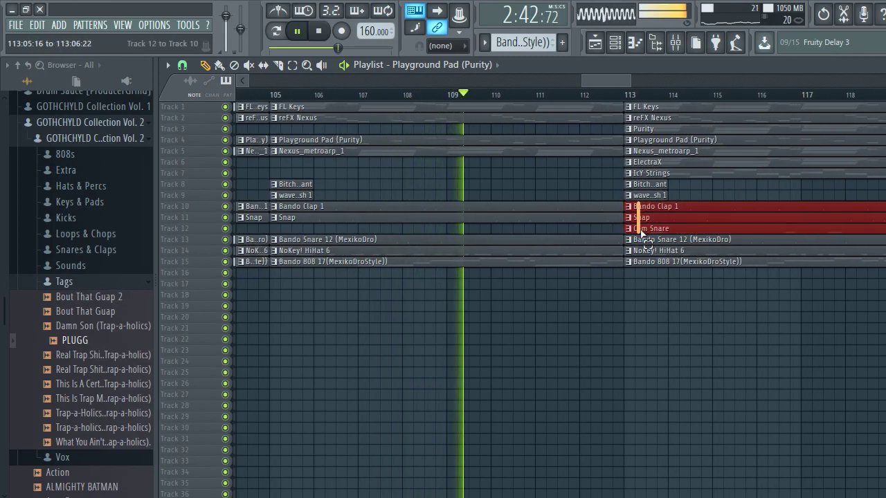
drag(627, 263, 696, 278)
Move the trimmed Bando 808 17 clip near bar 114 down to track 16 and make it unique.
scroll(695, 278, down, 6)
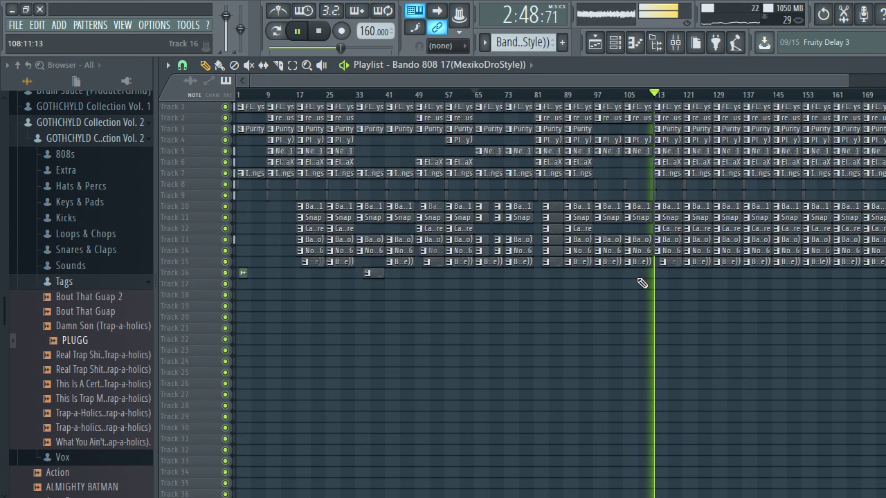
scroll(651, 285, down, 1)
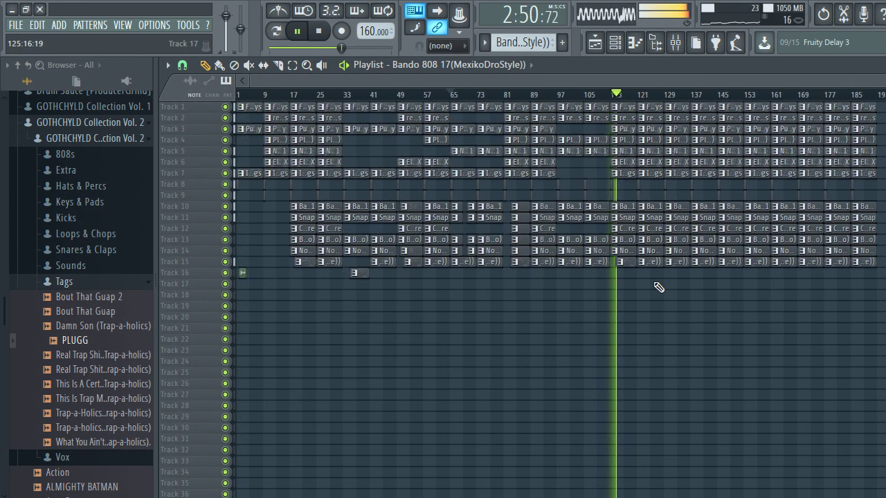
scroll(623, 266, up, 6)
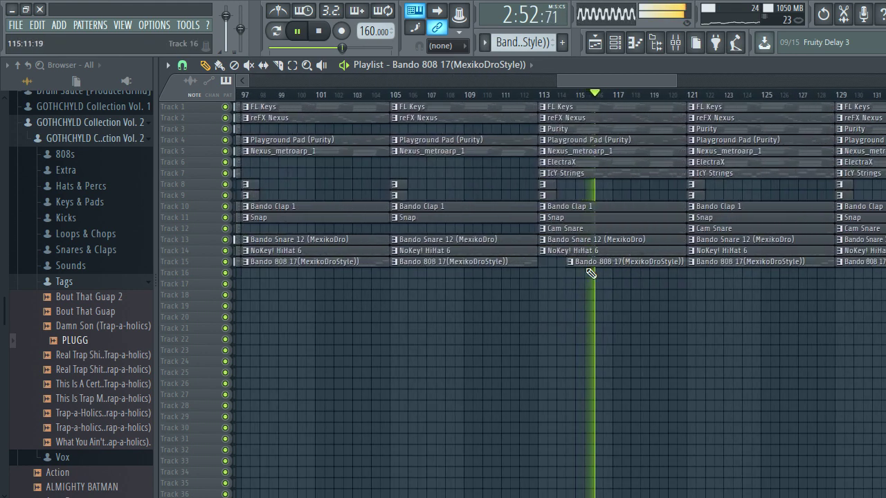
drag(587, 266, 572, 276)
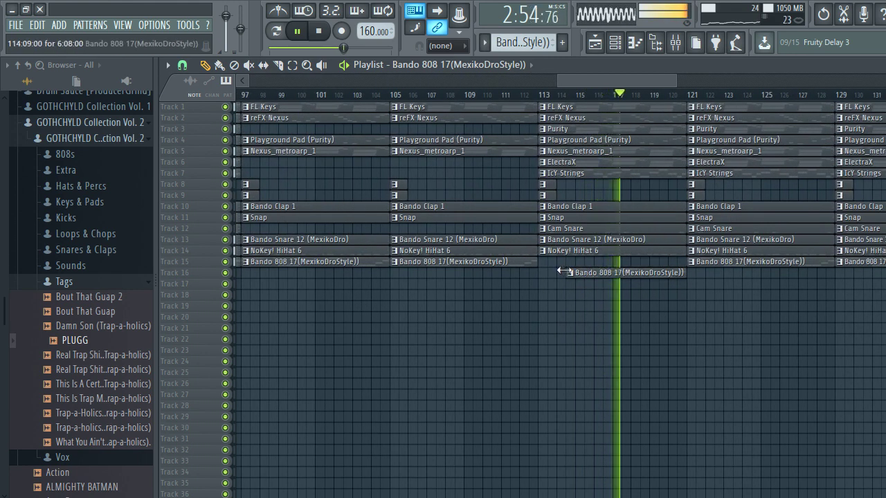
right_click(572, 275)
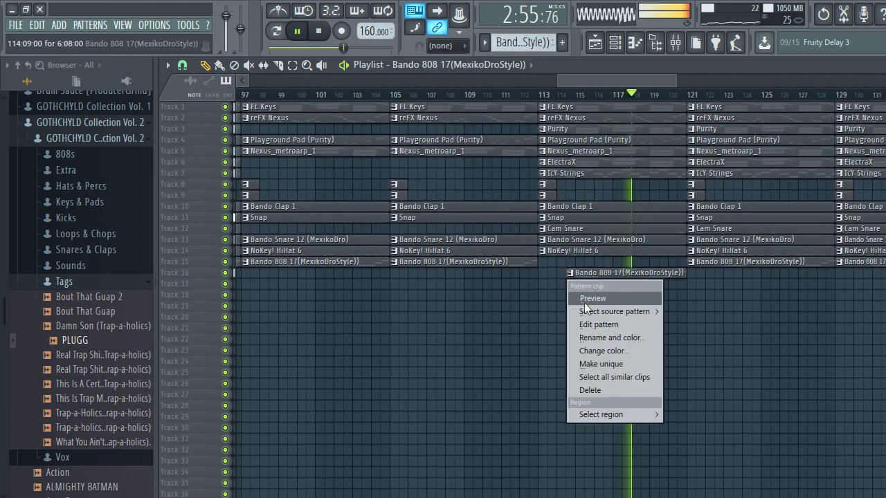
click(602, 364)
Open the unique Bando 808 17 #2 pattern in the piano roll and lengthen the first G#5 note to meet the following D5.
click(542, 93)
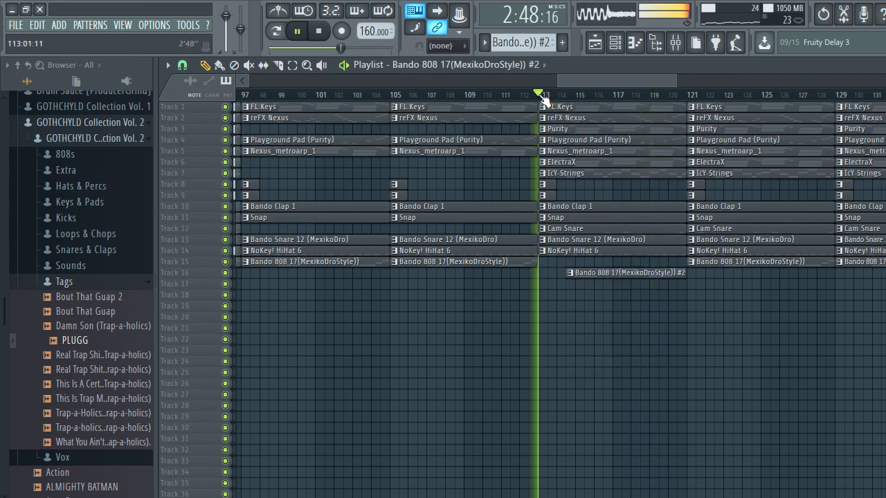
double_click(587, 271)
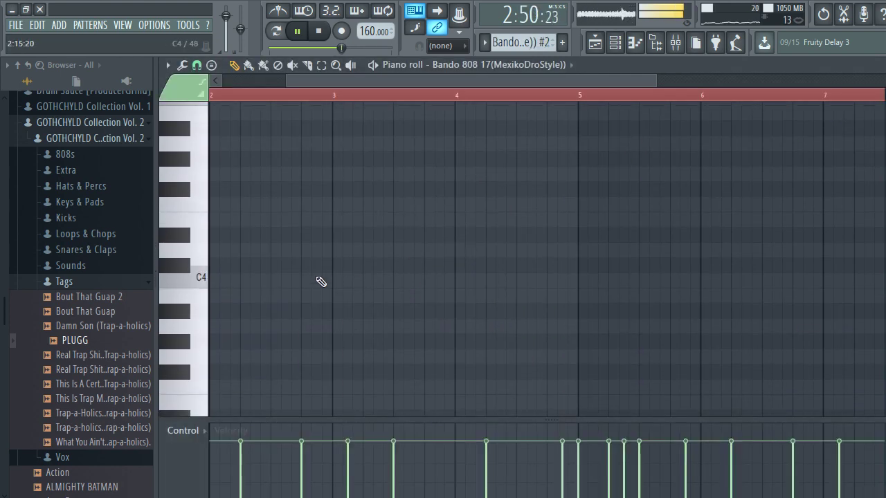
key(space)
scroll(215, 306, up, 3)
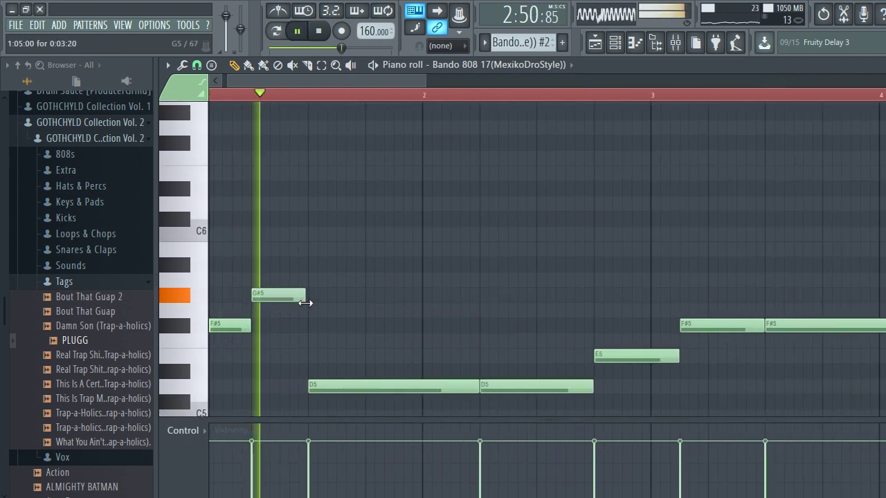
drag(305, 303, 310, 302)
key(space)
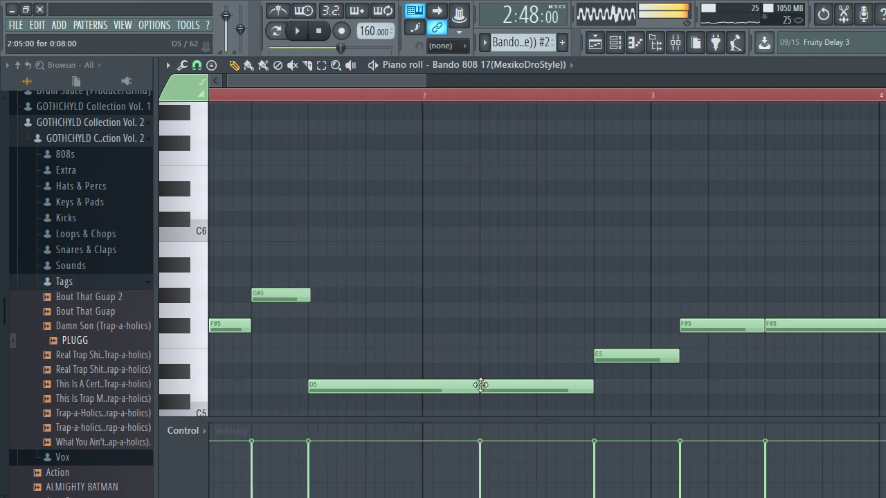
Shorten the first D5 note in the 808 pattern and fill the gap before the next D5 with an extra D5 note.
drag(477, 389, 361, 382)
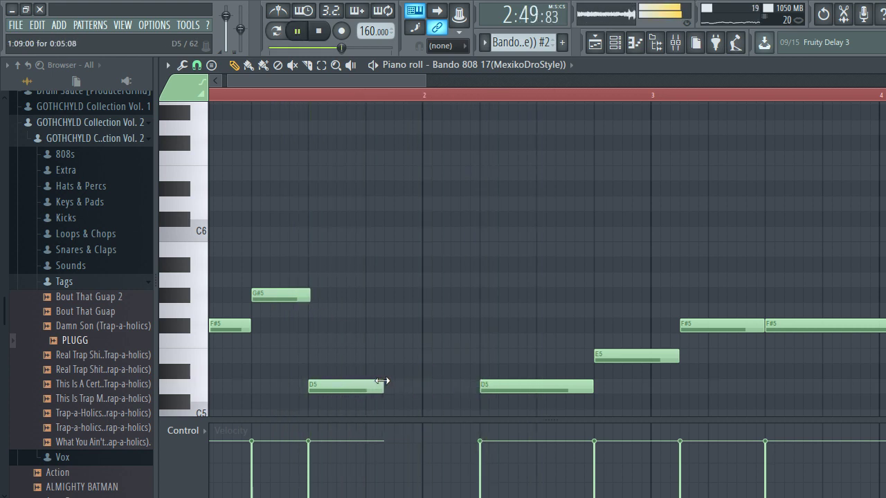
scroll(450, 413, down, 6)
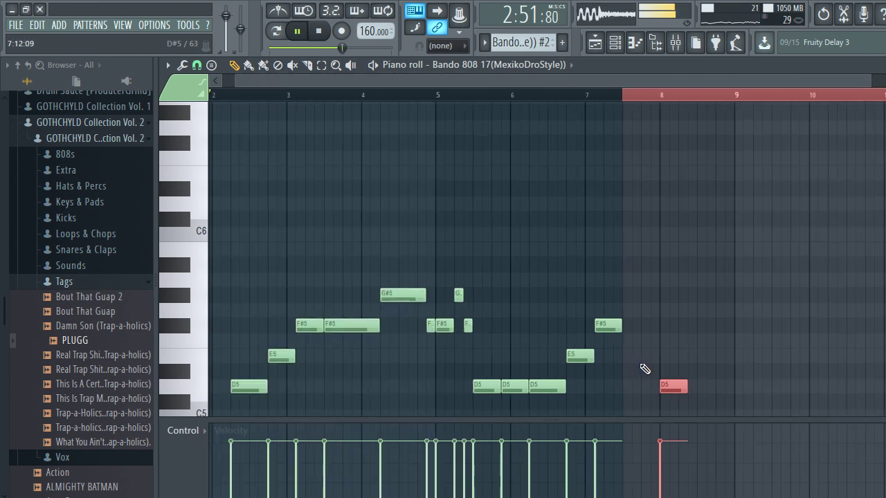
key(space)
scroll(341, 379, up, 6)
key(space)
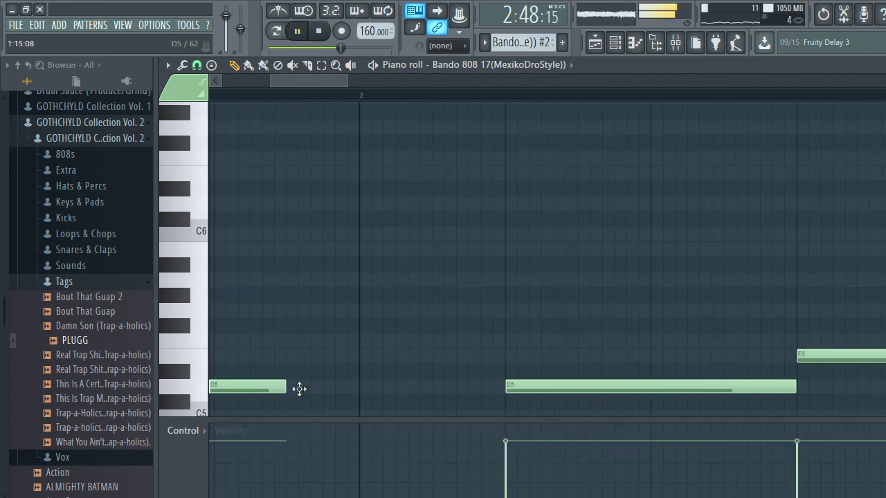
scroll(405, 269, down, 6)
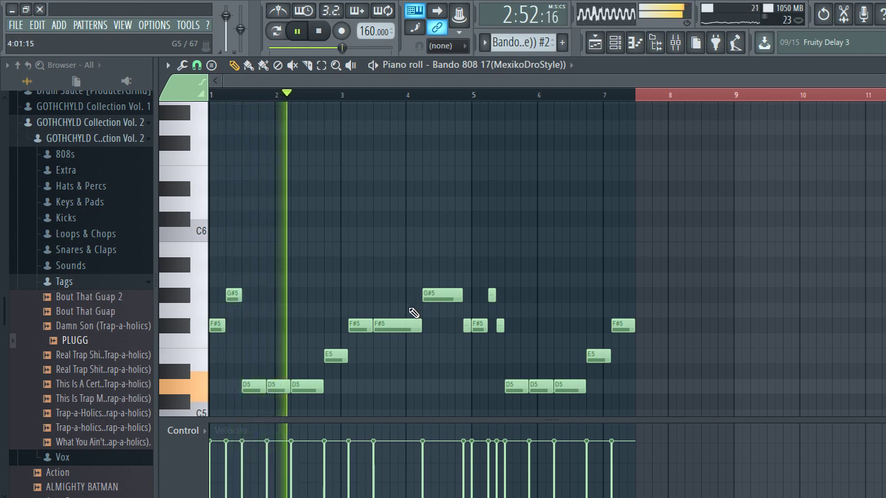
Return to the playlist and delete the drum and 808 clips at bar 129 on tracks 10 to 15.
click(593, 42)
scroll(589, 170, down, 10)
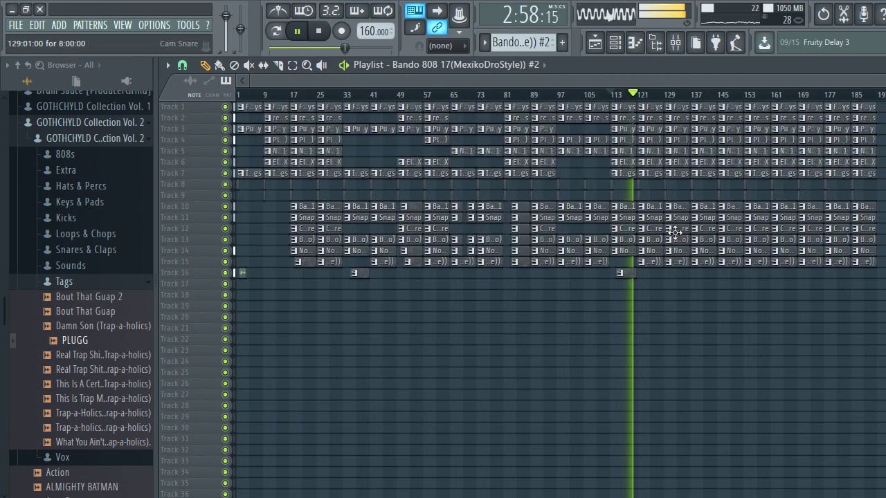
scroll(617, 214, up, 6)
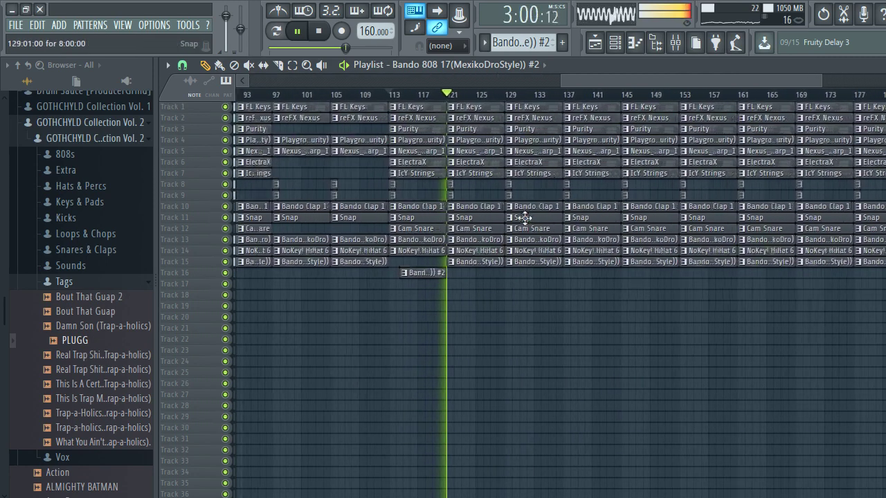
scroll(523, 218, up, 4)
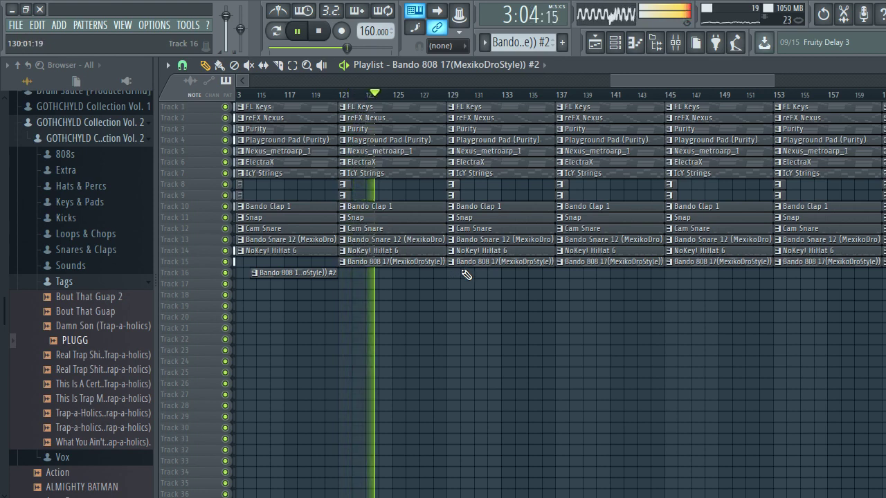
scroll(468, 263, down, 6)
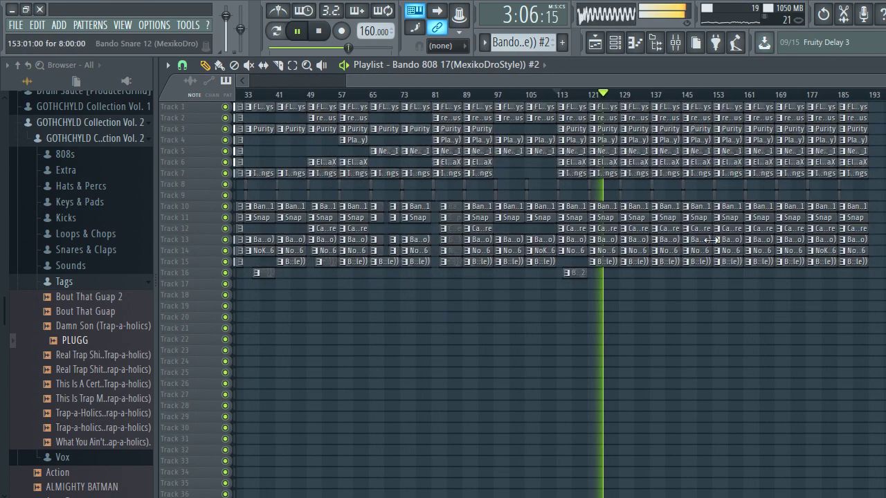
scroll(709, 239, up, 1)
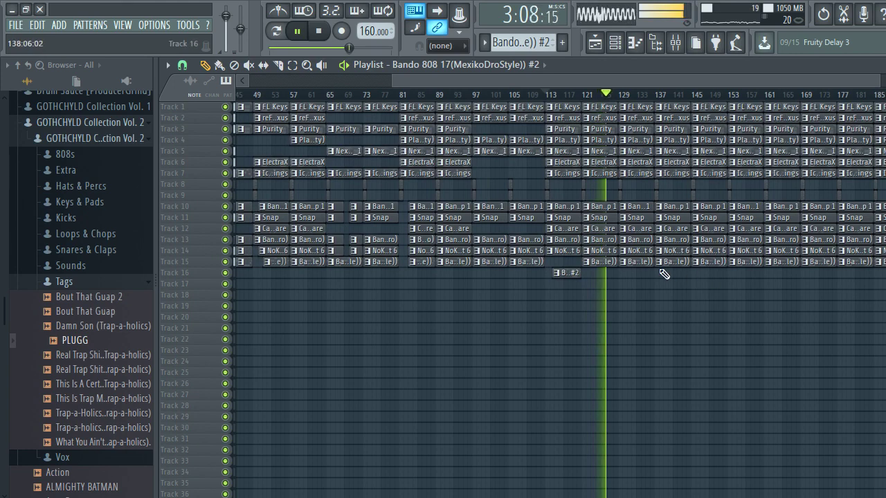
scroll(633, 201, up, 3)
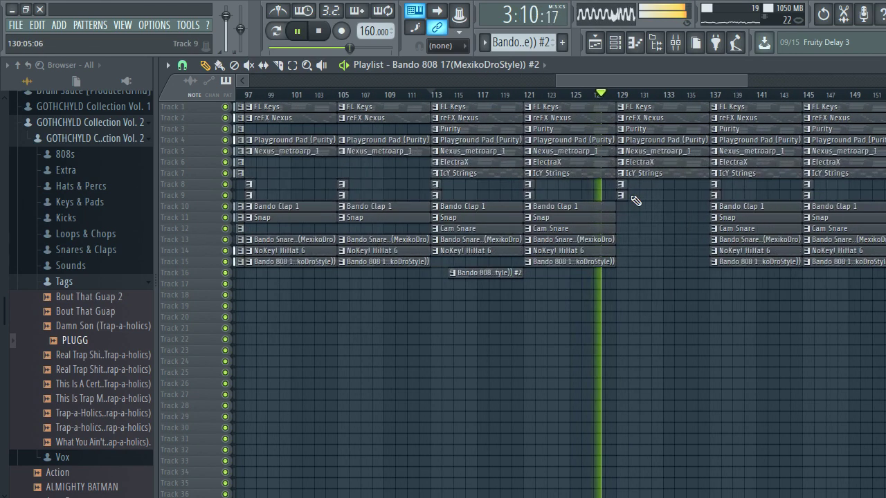
Delete all clips on tracks 1 to 15 from bar 153 onward.
scroll(695, 227, down, 2)
scroll(702, 256, down, 2)
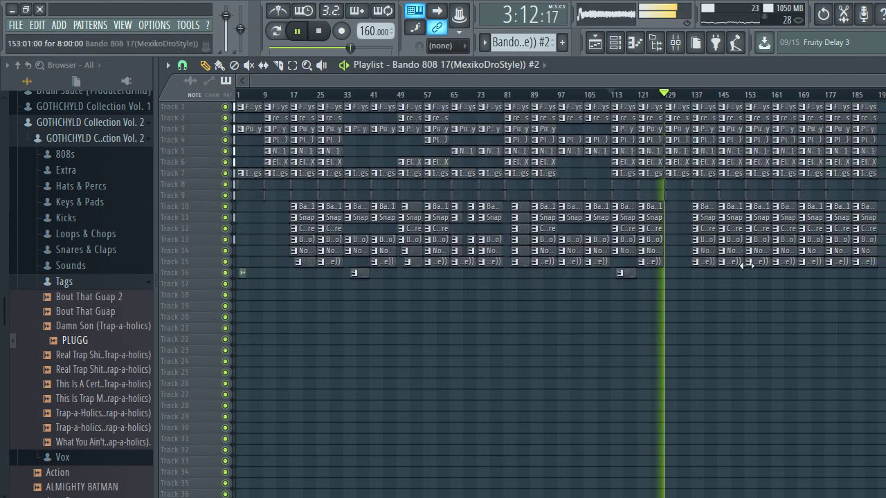
drag(749, 280, 885, 101)
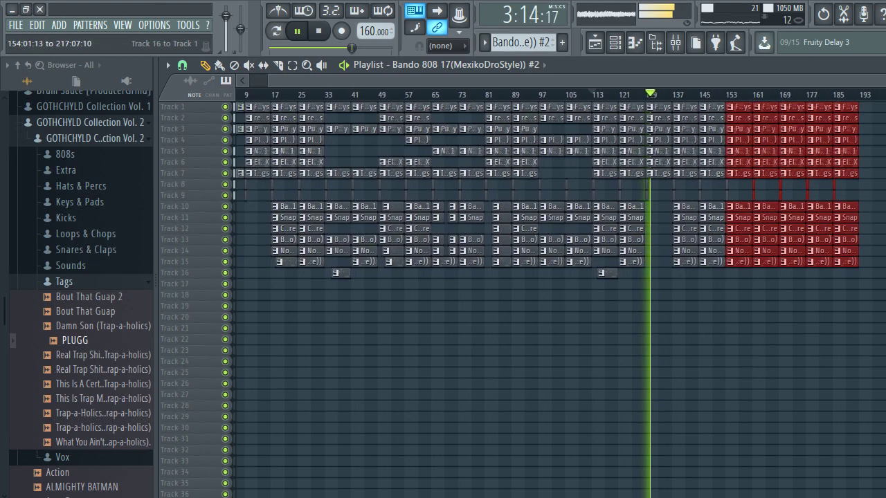
key(Delete)
scroll(824, 133, up, 3)
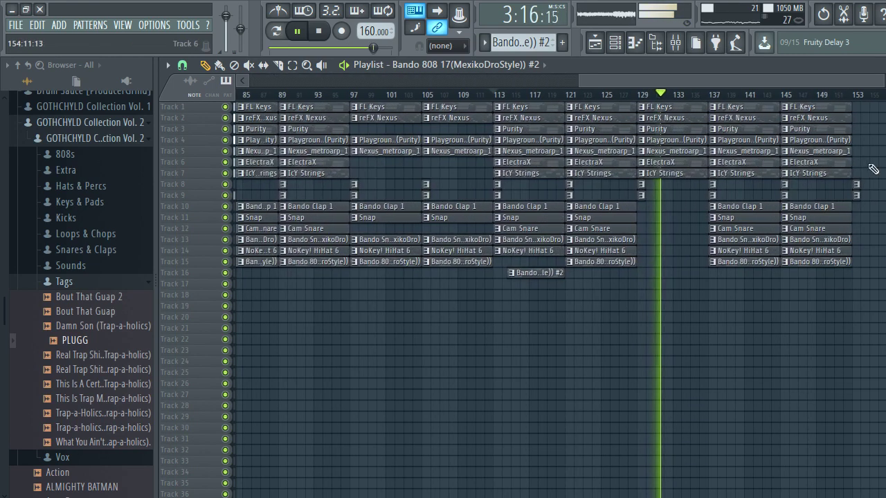
Trim the start of the Bando 808 17 clip at bar 137 to bar 139.
scroll(771, 178, up, 3)
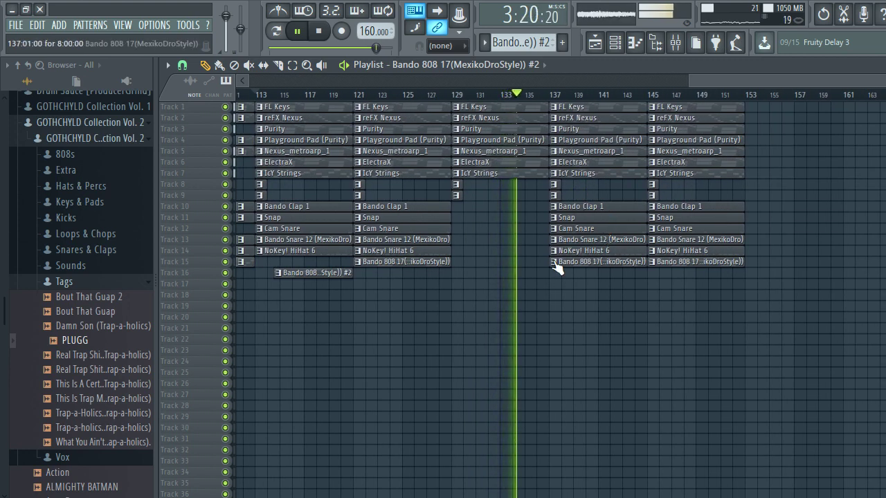
drag(551, 266, 576, 266)
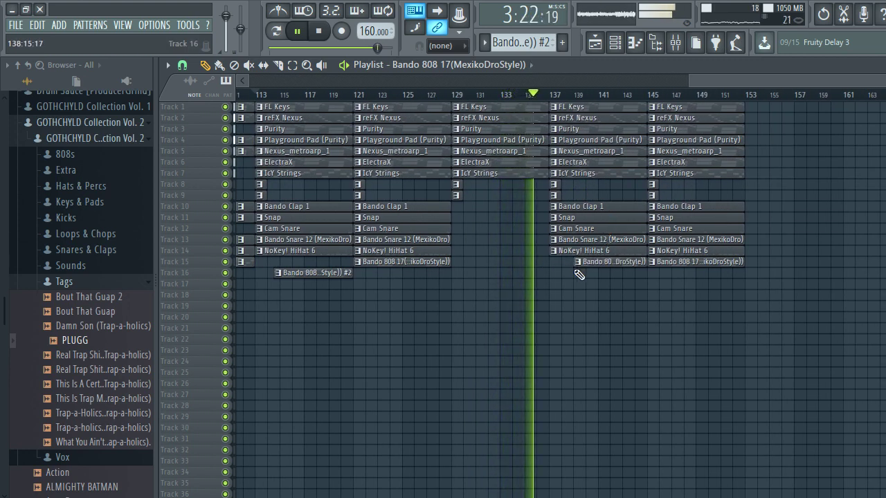
Delete the Purity, Nexus_metroarp_1 and ElectraX clips at bar 145, keeping a Playground Pad clip there.
right_click(692, 129)
right_click(695, 144)
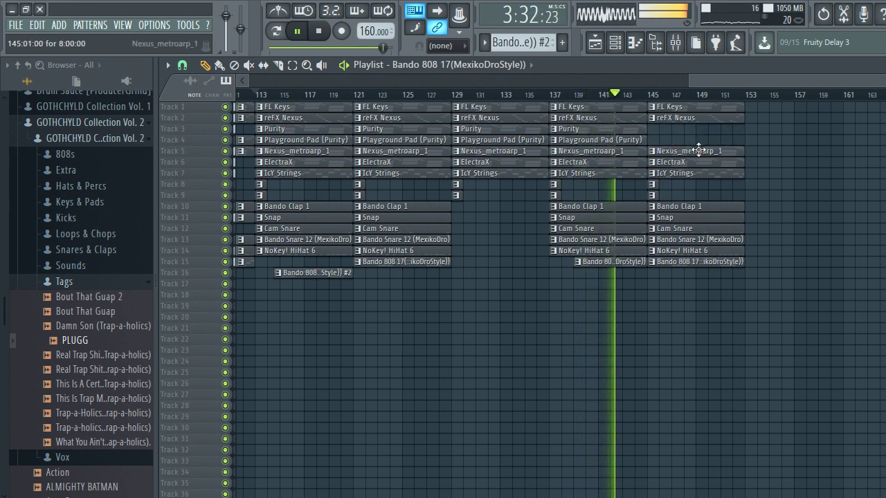
right_click(696, 150)
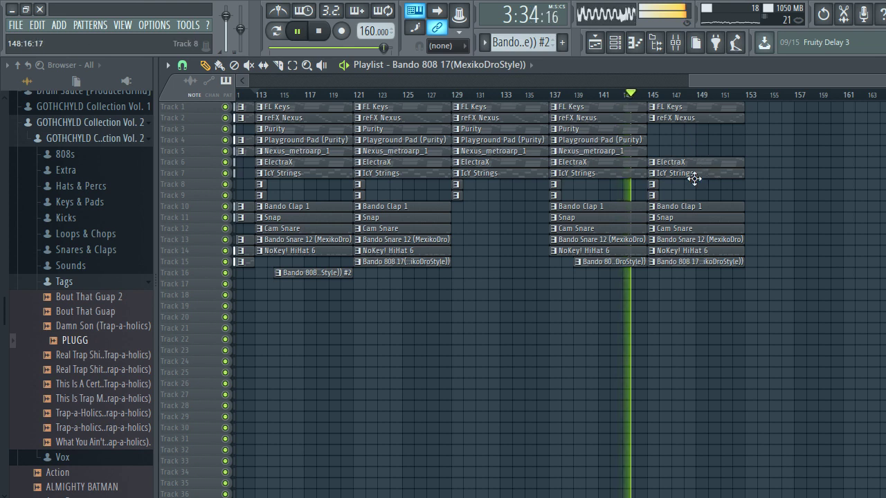
ctrl+click(647, 140)
key(ctrl+b)
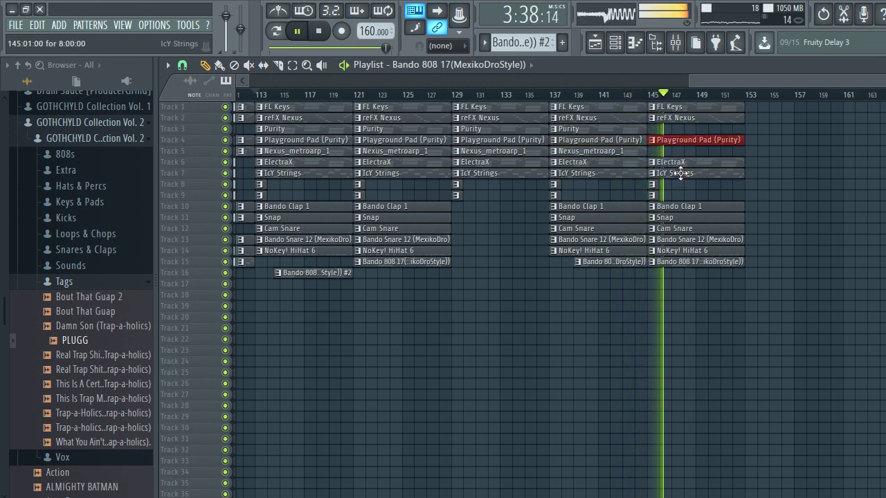
right_click(684, 165)
Create a Master volume automation clip on track 17 and add a control point toward the end of the song.
right_click(236, 25)
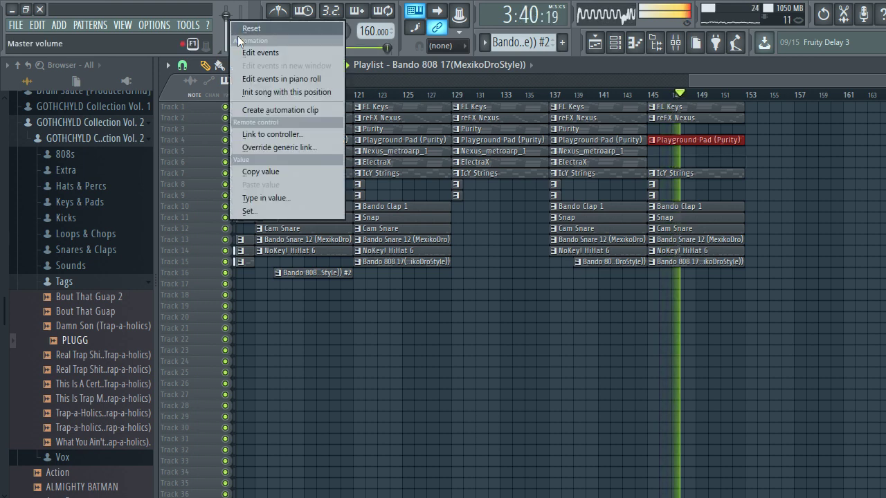
click(287, 108)
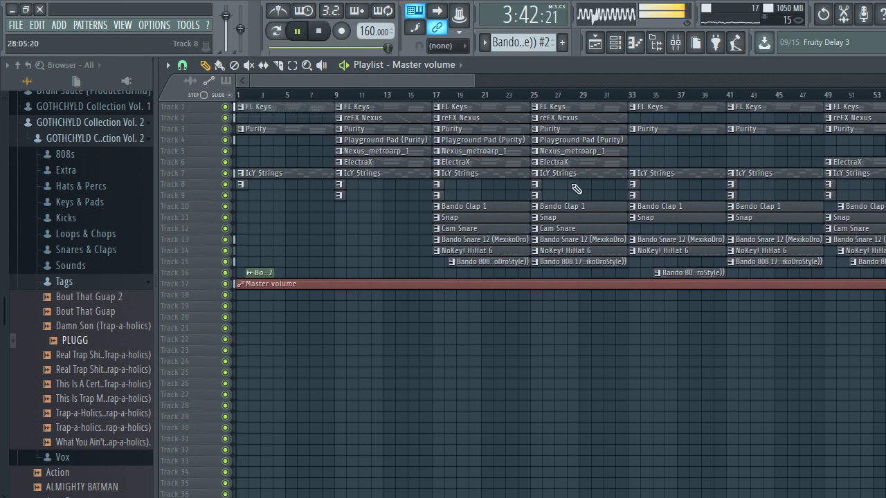
scroll(584, 191, down, 4)
scroll(869, 294, up, 5)
scroll(864, 291, up, 4)
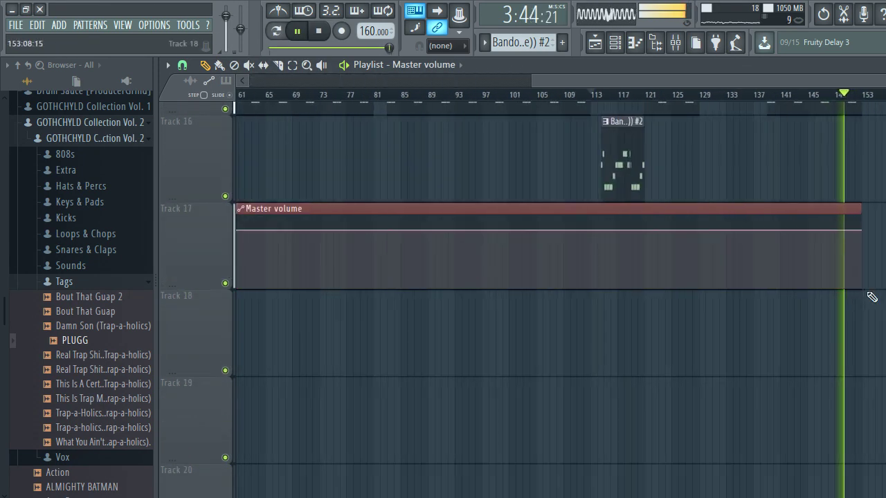
right_click(716, 231)
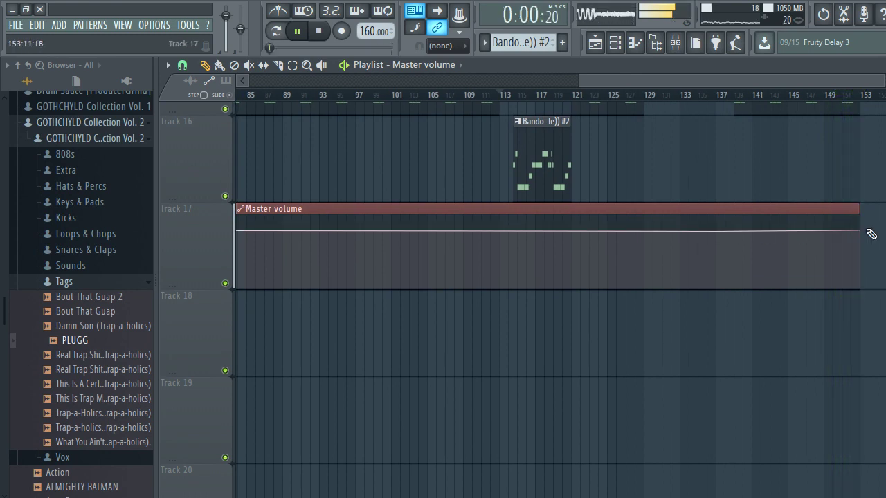
Lower the end point of the Master volume automation at bar 153 to 0% for a fade-out starting at bar 137.
drag(860, 231, 866, 303)
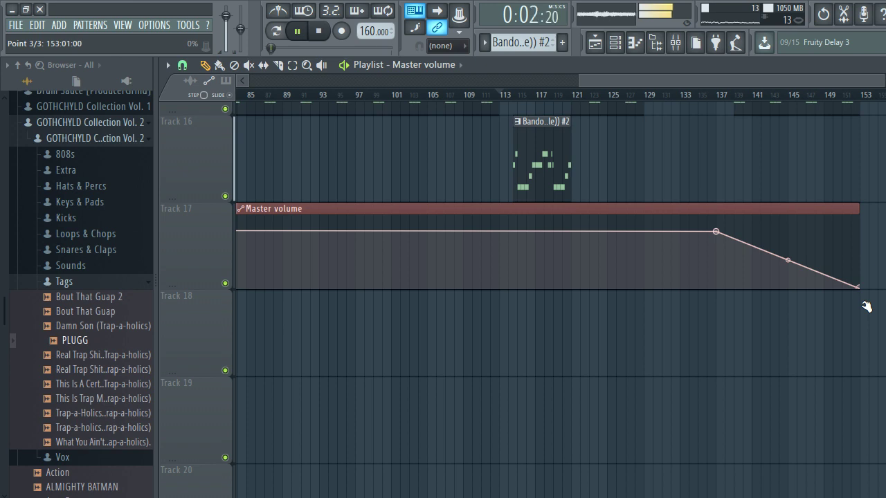
scroll(820, 287, down, 2)
scroll(810, 288, down, 4)
click(586, 94)
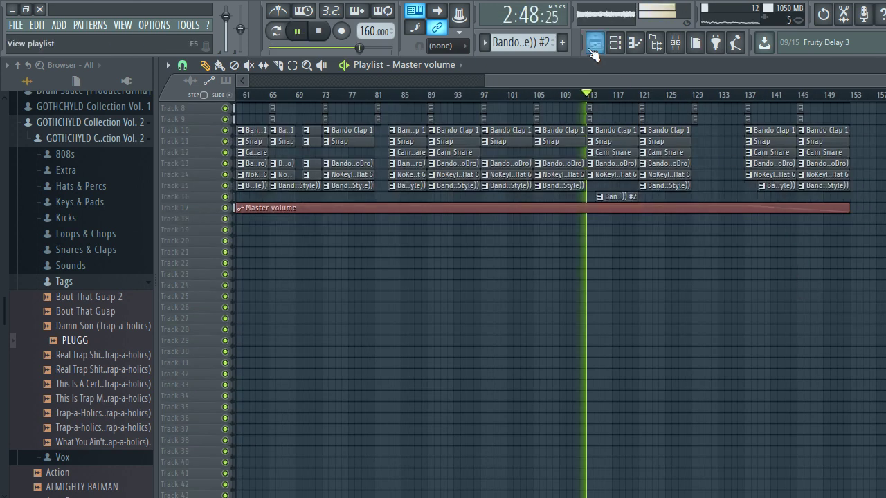
Copy the current master volume value and paste it as 79% into the automation's control point at bar 137.
key(space)
right_click(229, 31)
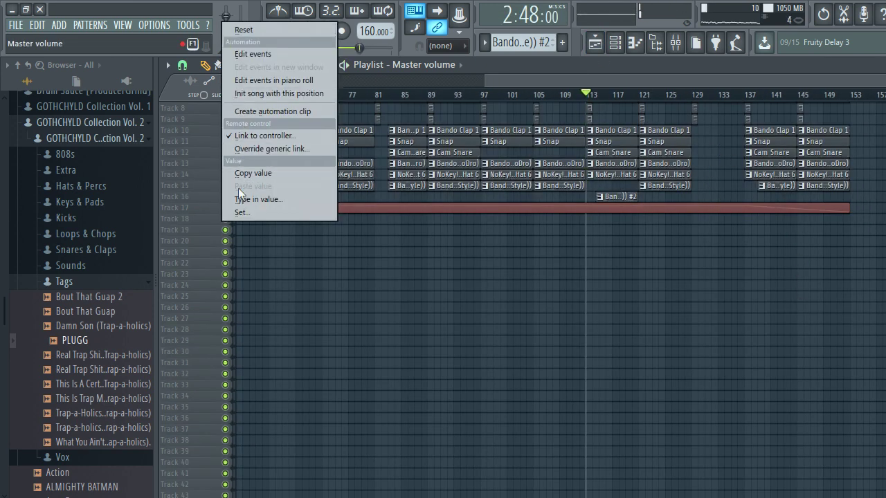
click(250, 174)
scroll(754, 387, up, 5)
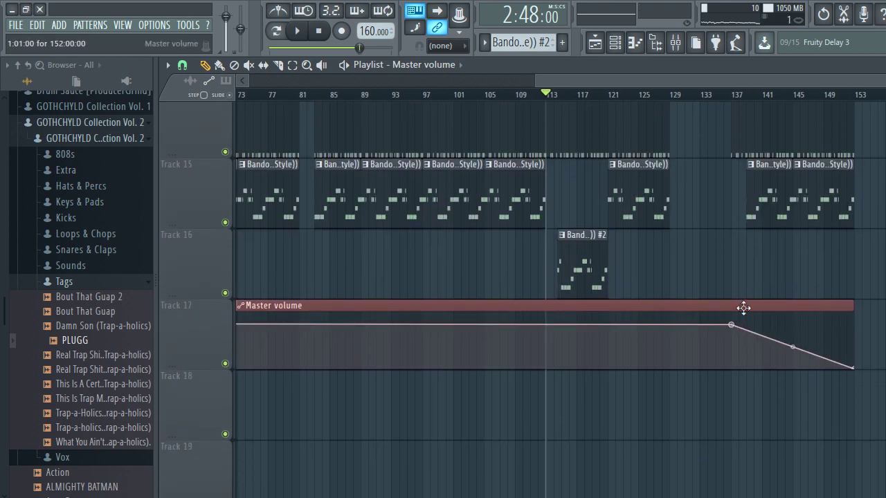
right_click(732, 324)
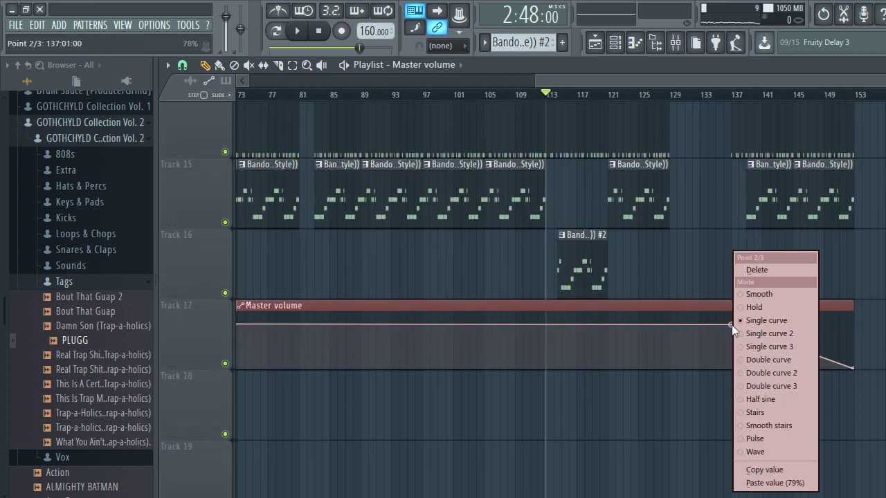
click(745, 483)
key(space)
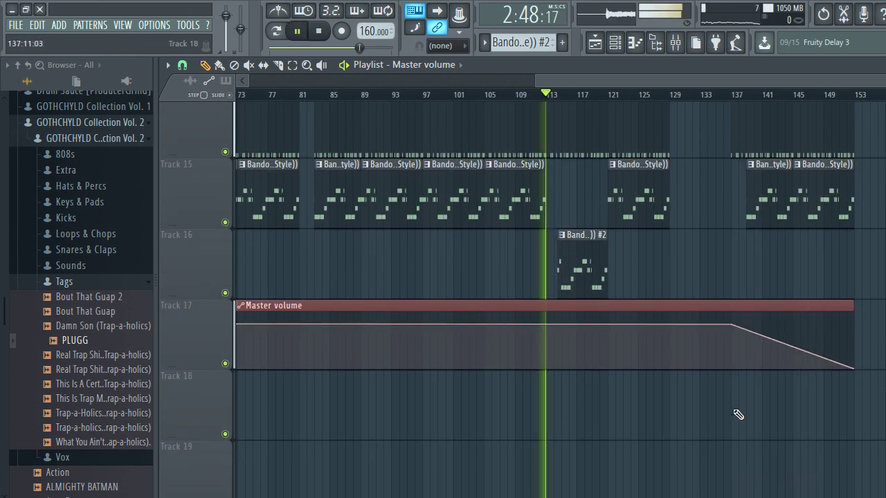
key(space)
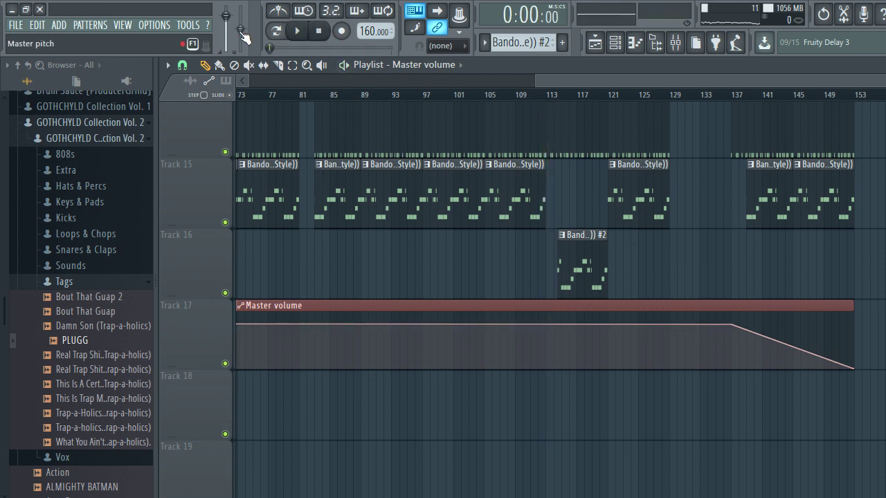
Reset the master volume, copy its value and paste it as 80% into the automation's control point at bar 137.
right_click(226, 16)
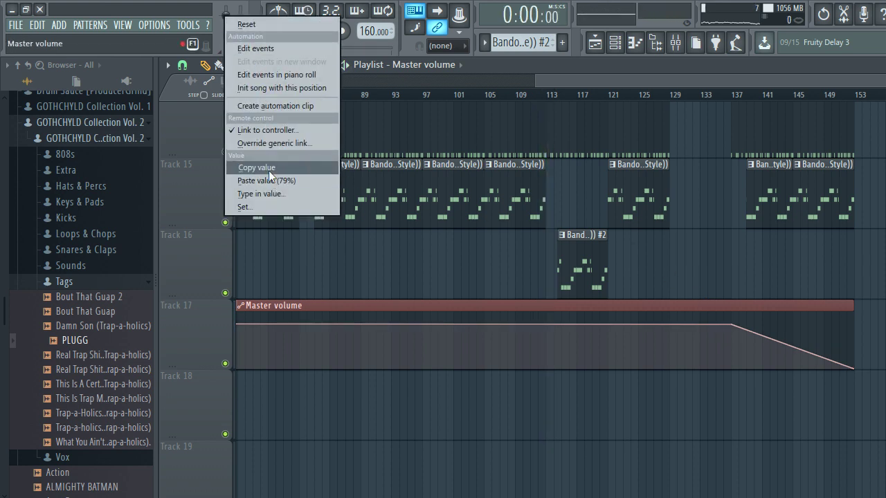
click(263, 24)
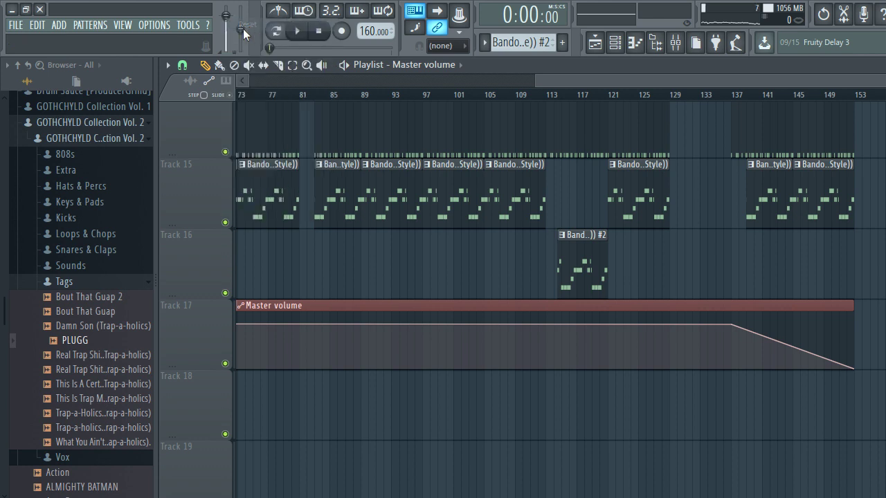
right_click(228, 26)
click(262, 173)
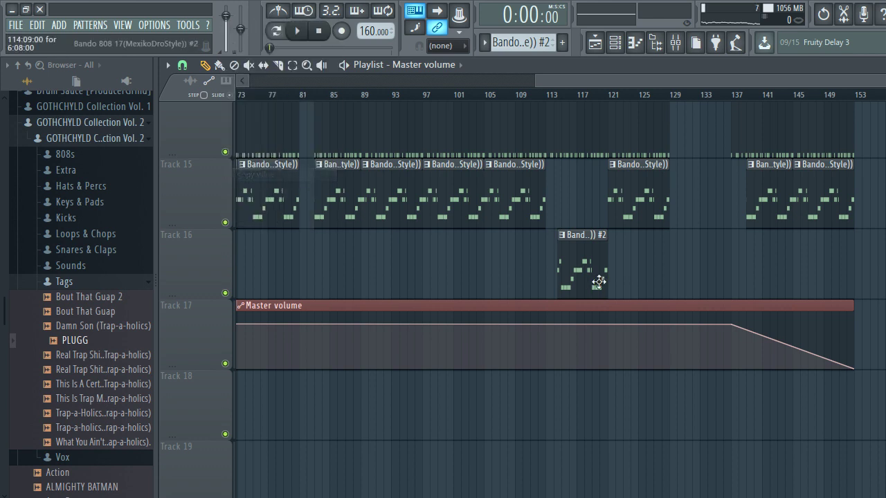
right_click(732, 326)
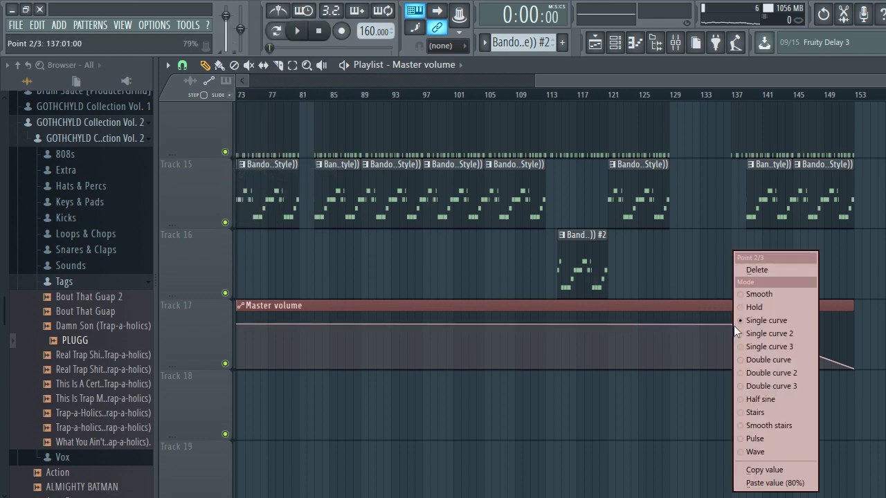
click(772, 484)
Play the song from the start and look over the complete arrangement on tracks 1 to 17.
scroll(747, 443, down, 6)
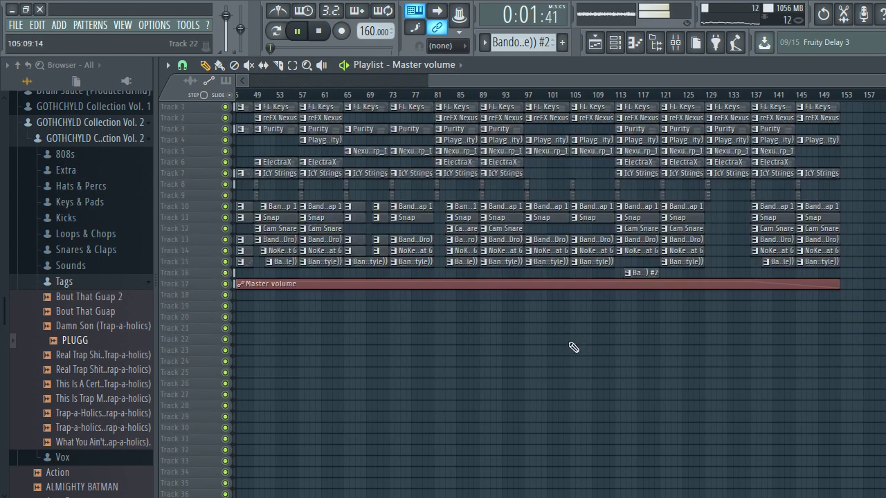
scroll(573, 348, down, 2)
scroll(258, 208, up, 4)
scroll(609, 133, down, 3)
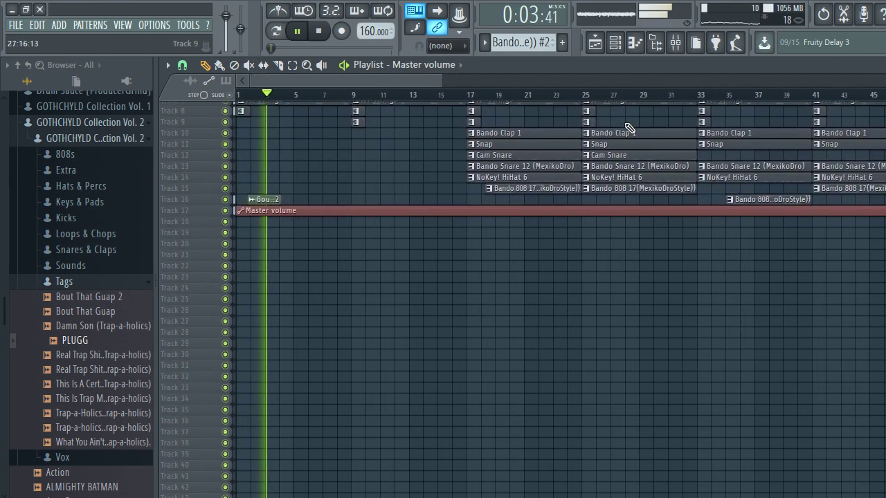
scroll(544, 242, down, 4)
scroll(589, 246, up, 2)
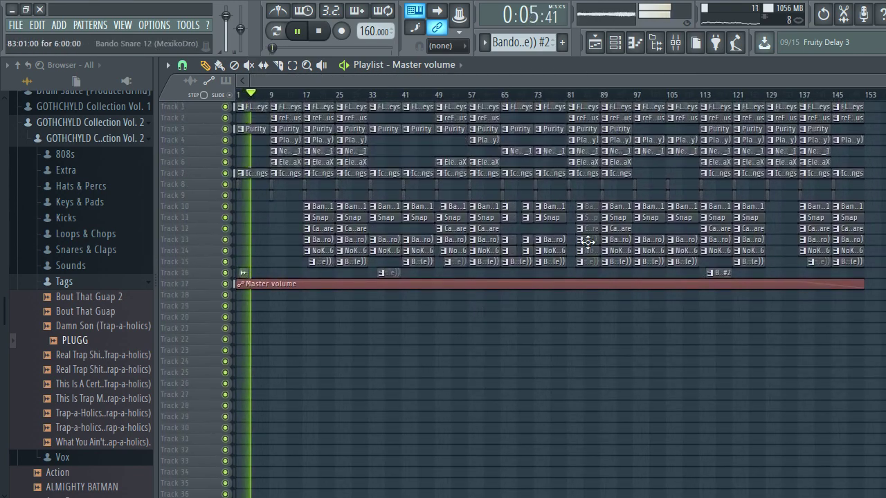
key(alt+Tab)
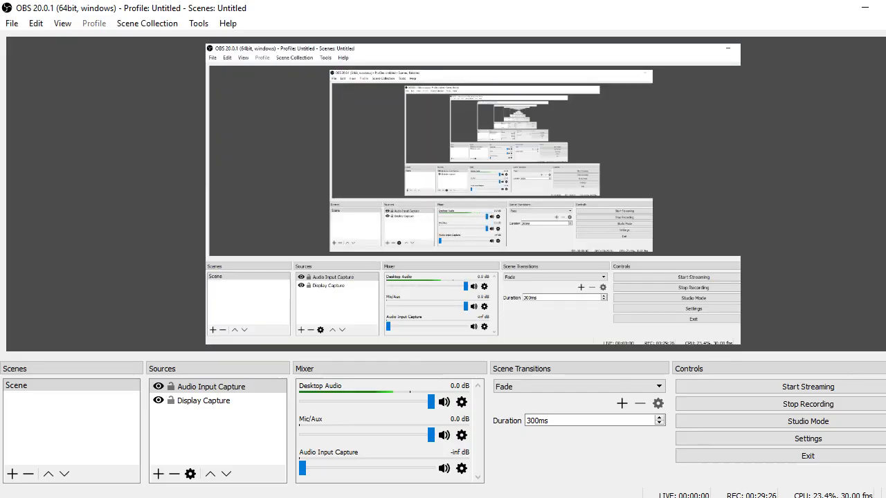
key(alt+Tab)
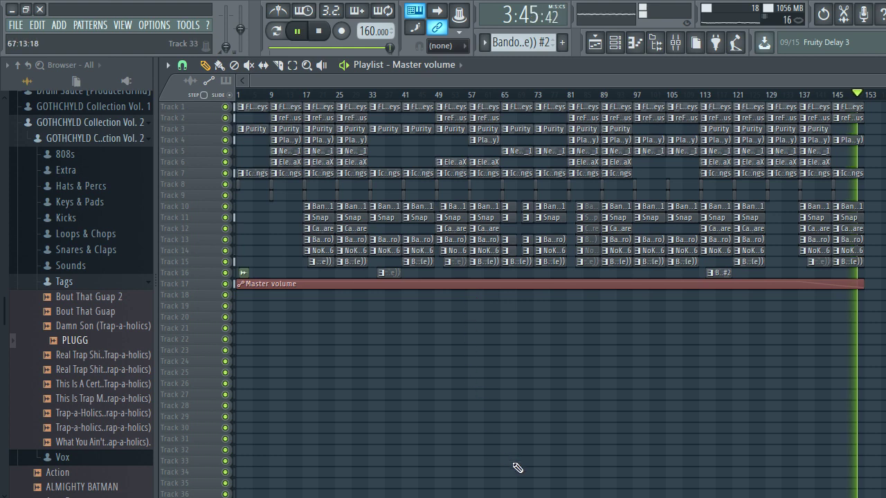
key(alt+Tab)
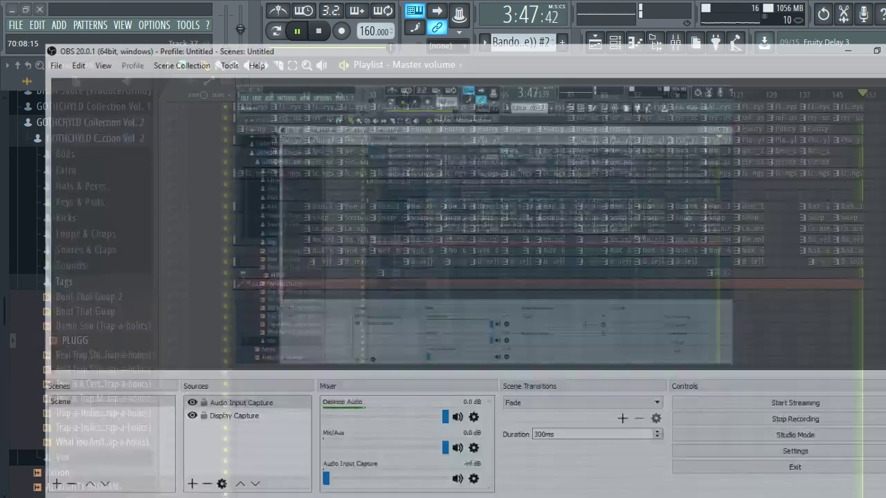